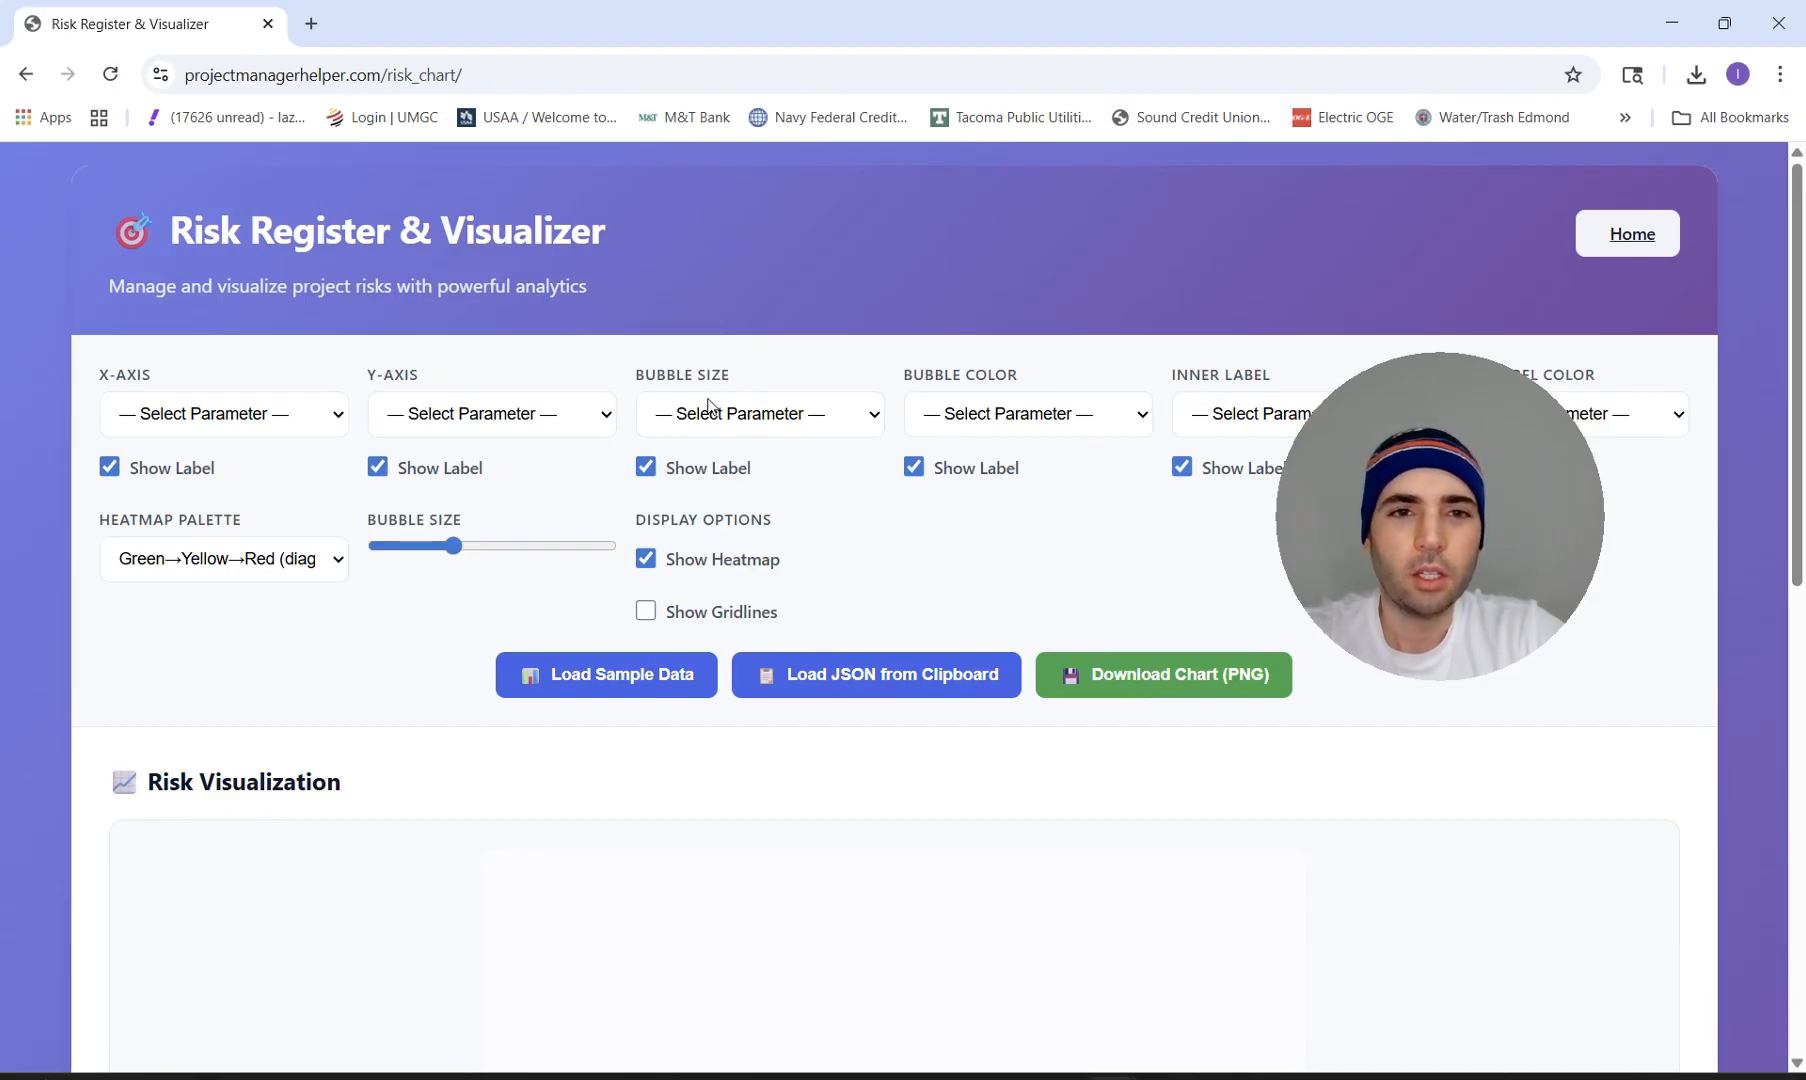
Load the sample risk data and look over the resulting risk chart.
{"action": "scroll", "coordinate": [795, 536], "scroll_direction": "down", "scroll_amount": 1}
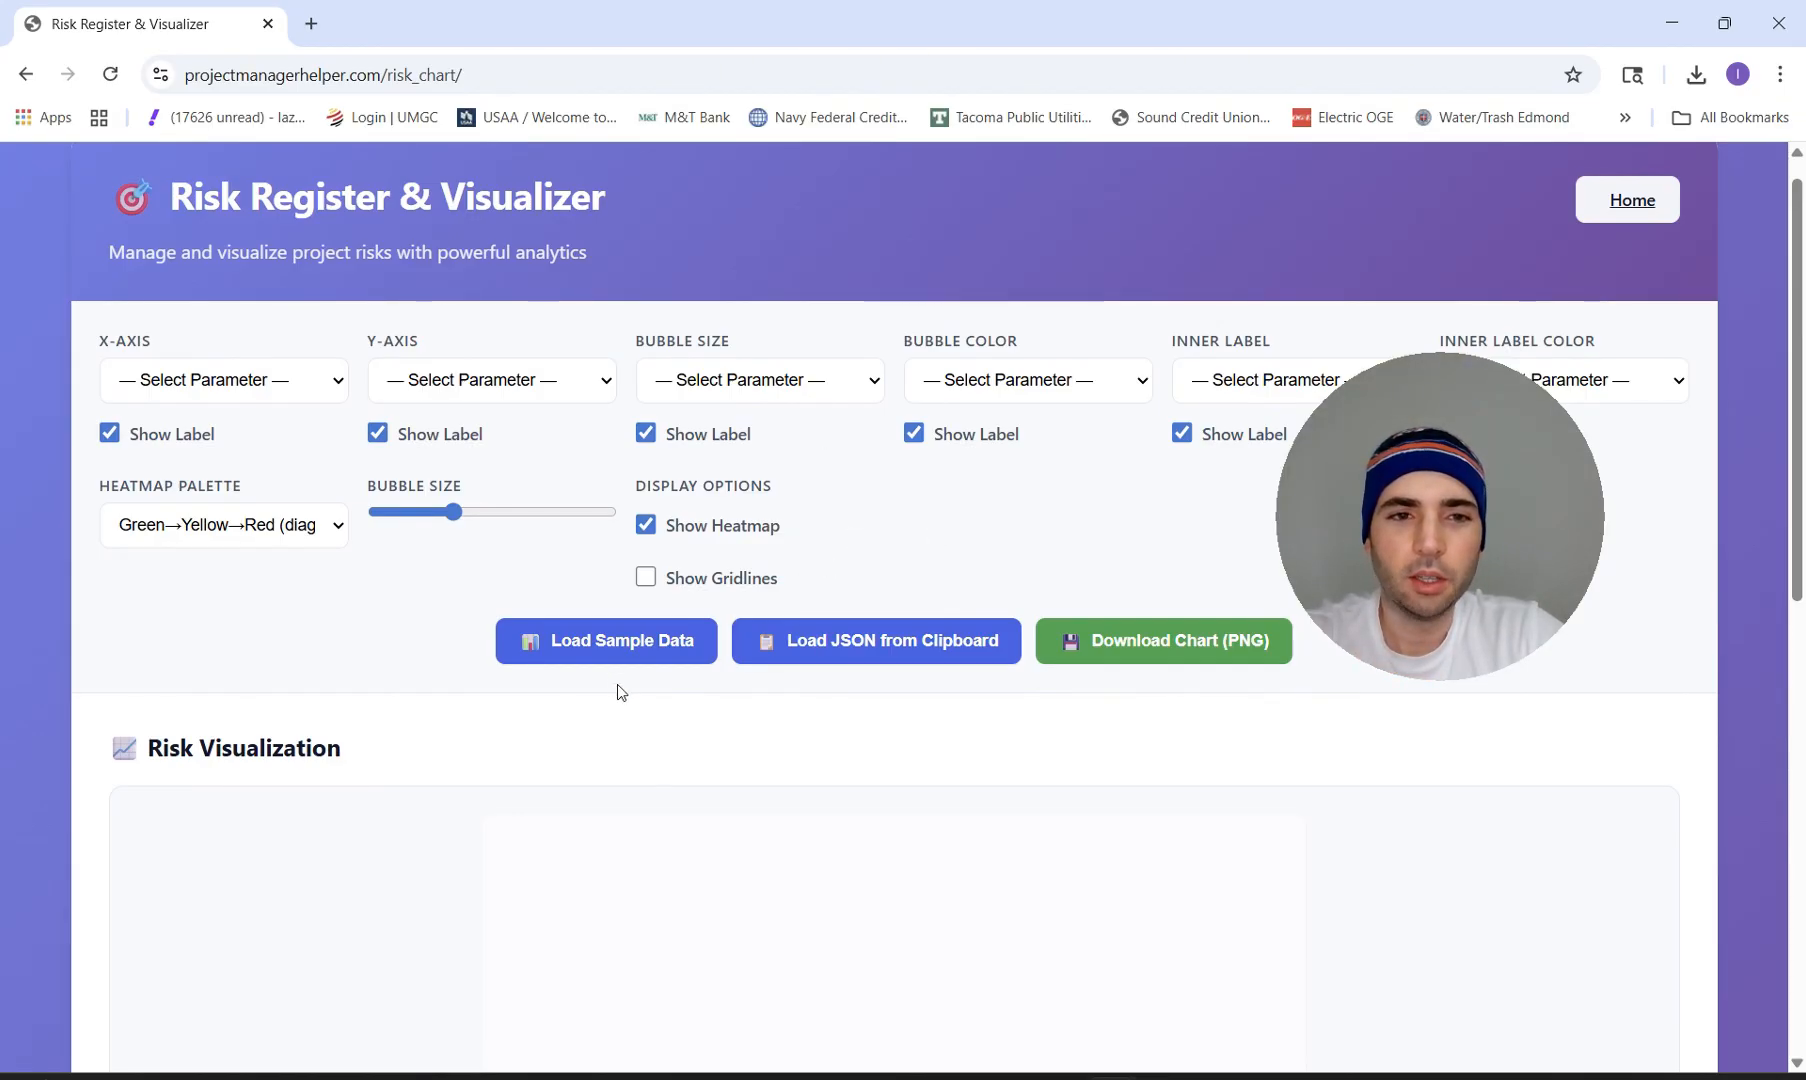
{"action": "left_click", "coordinate": [600, 651]}
{"action": "scroll", "coordinate": [999, 526], "scroll_direction": "down", "scroll_amount": 4}
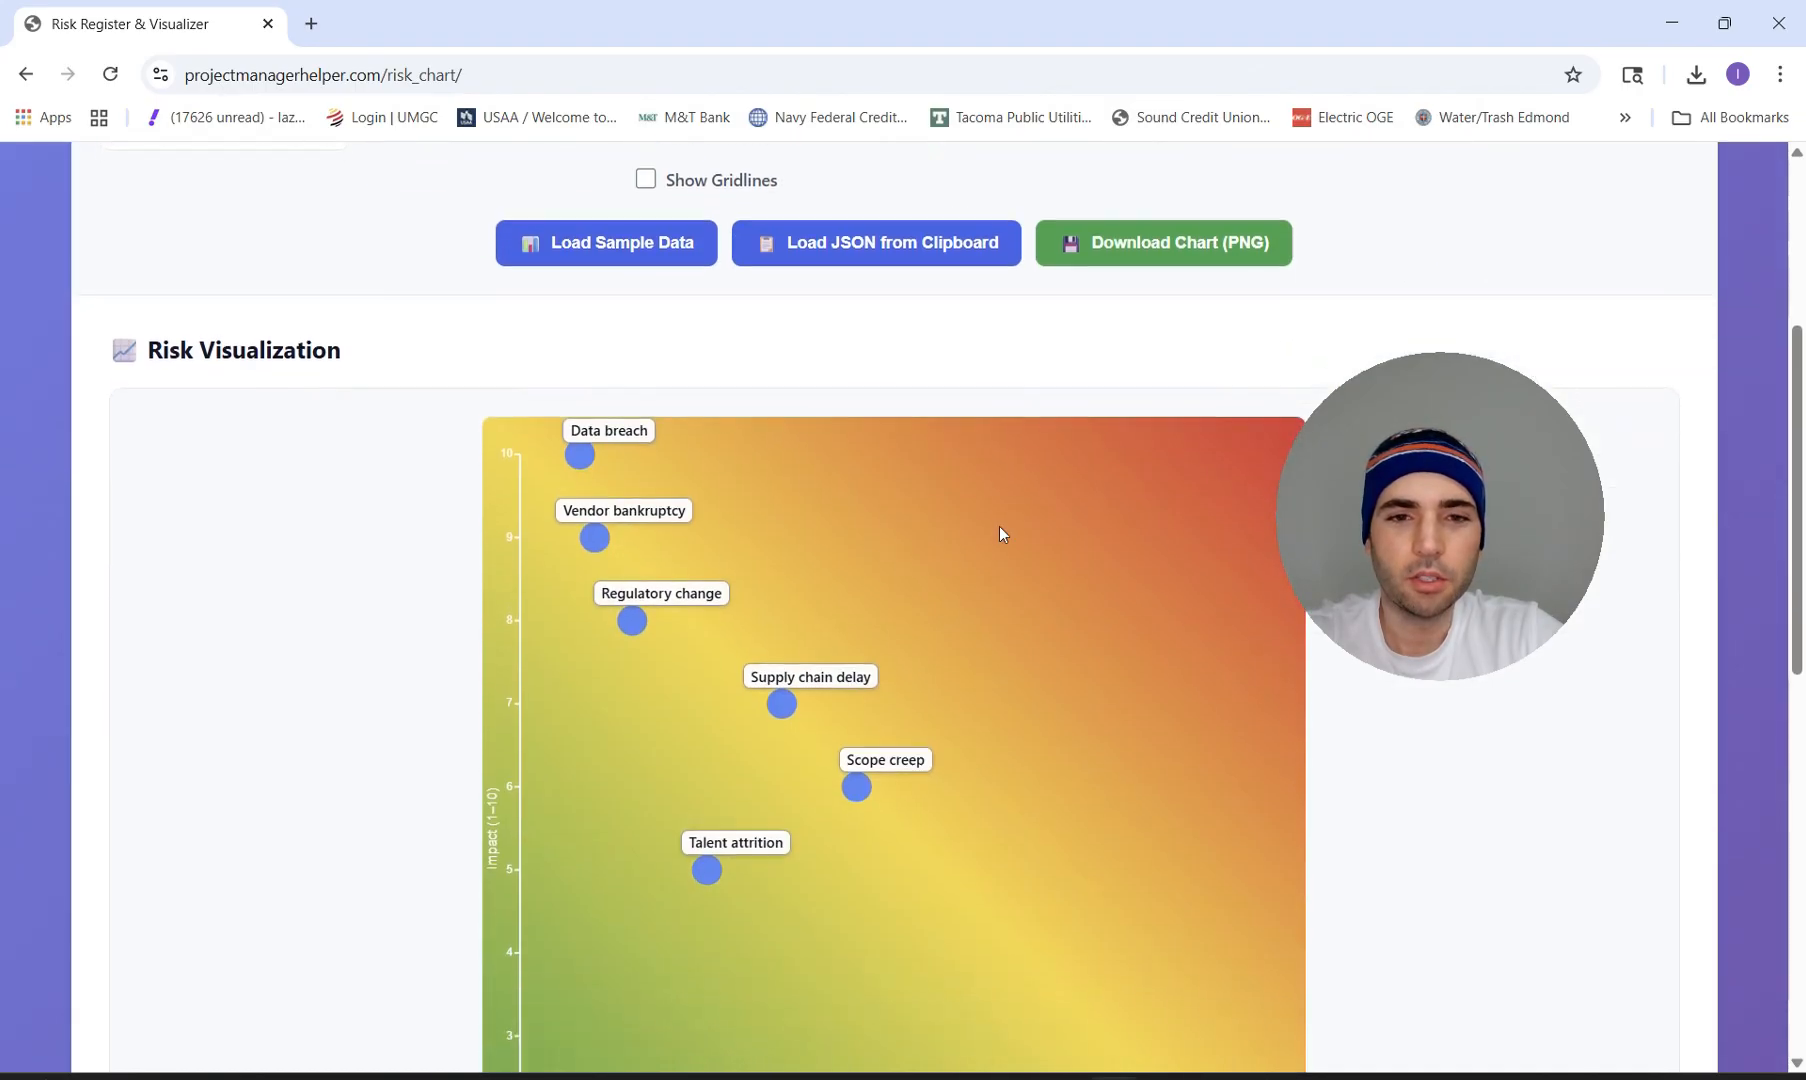
{"action": "scroll", "coordinate": [905, 828], "scroll_direction": "down", "scroll_amount": 2}
{"action": "scroll", "coordinate": [905, 828], "scroll_direction": "up", "scroll_amount": 5}
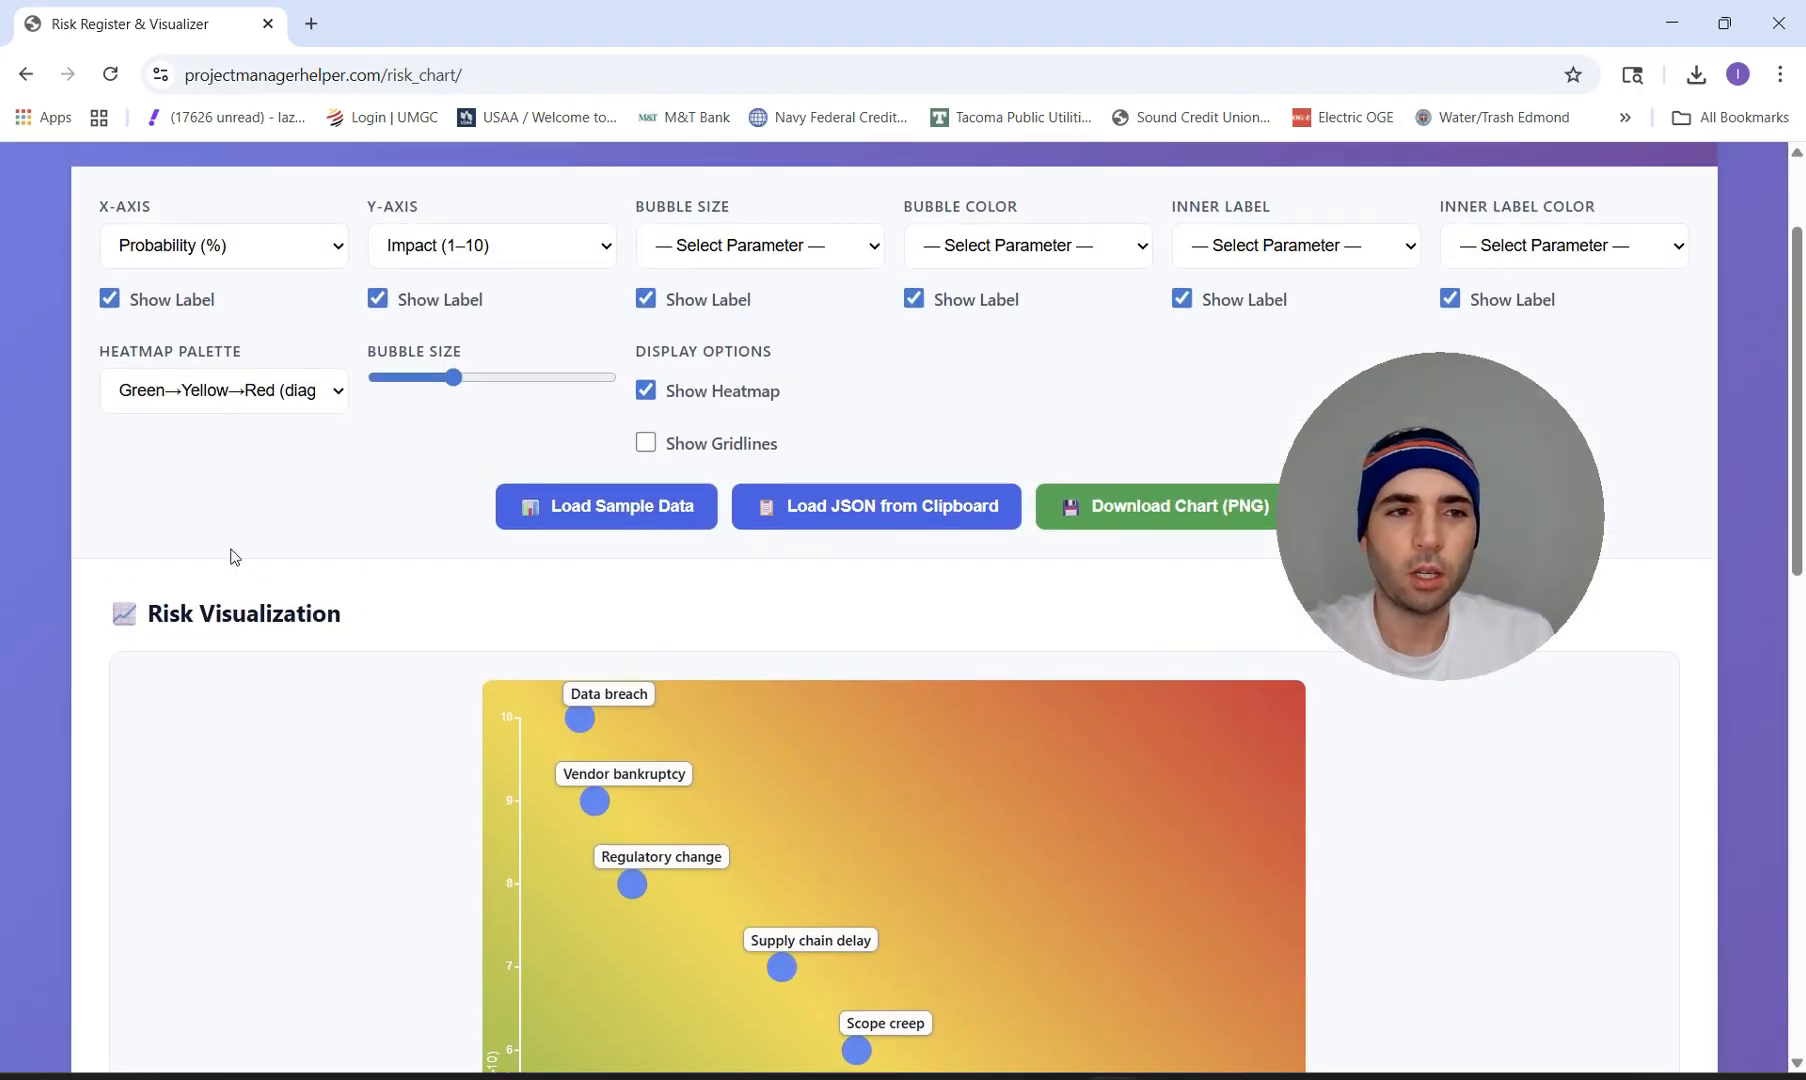
Try the Viridis, Inferno and YlOrRd heatmap palettes on the chart and return to Green→Yellow→Red (diagonal).
{"action": "left_click", "coordinate": [199, 396]}
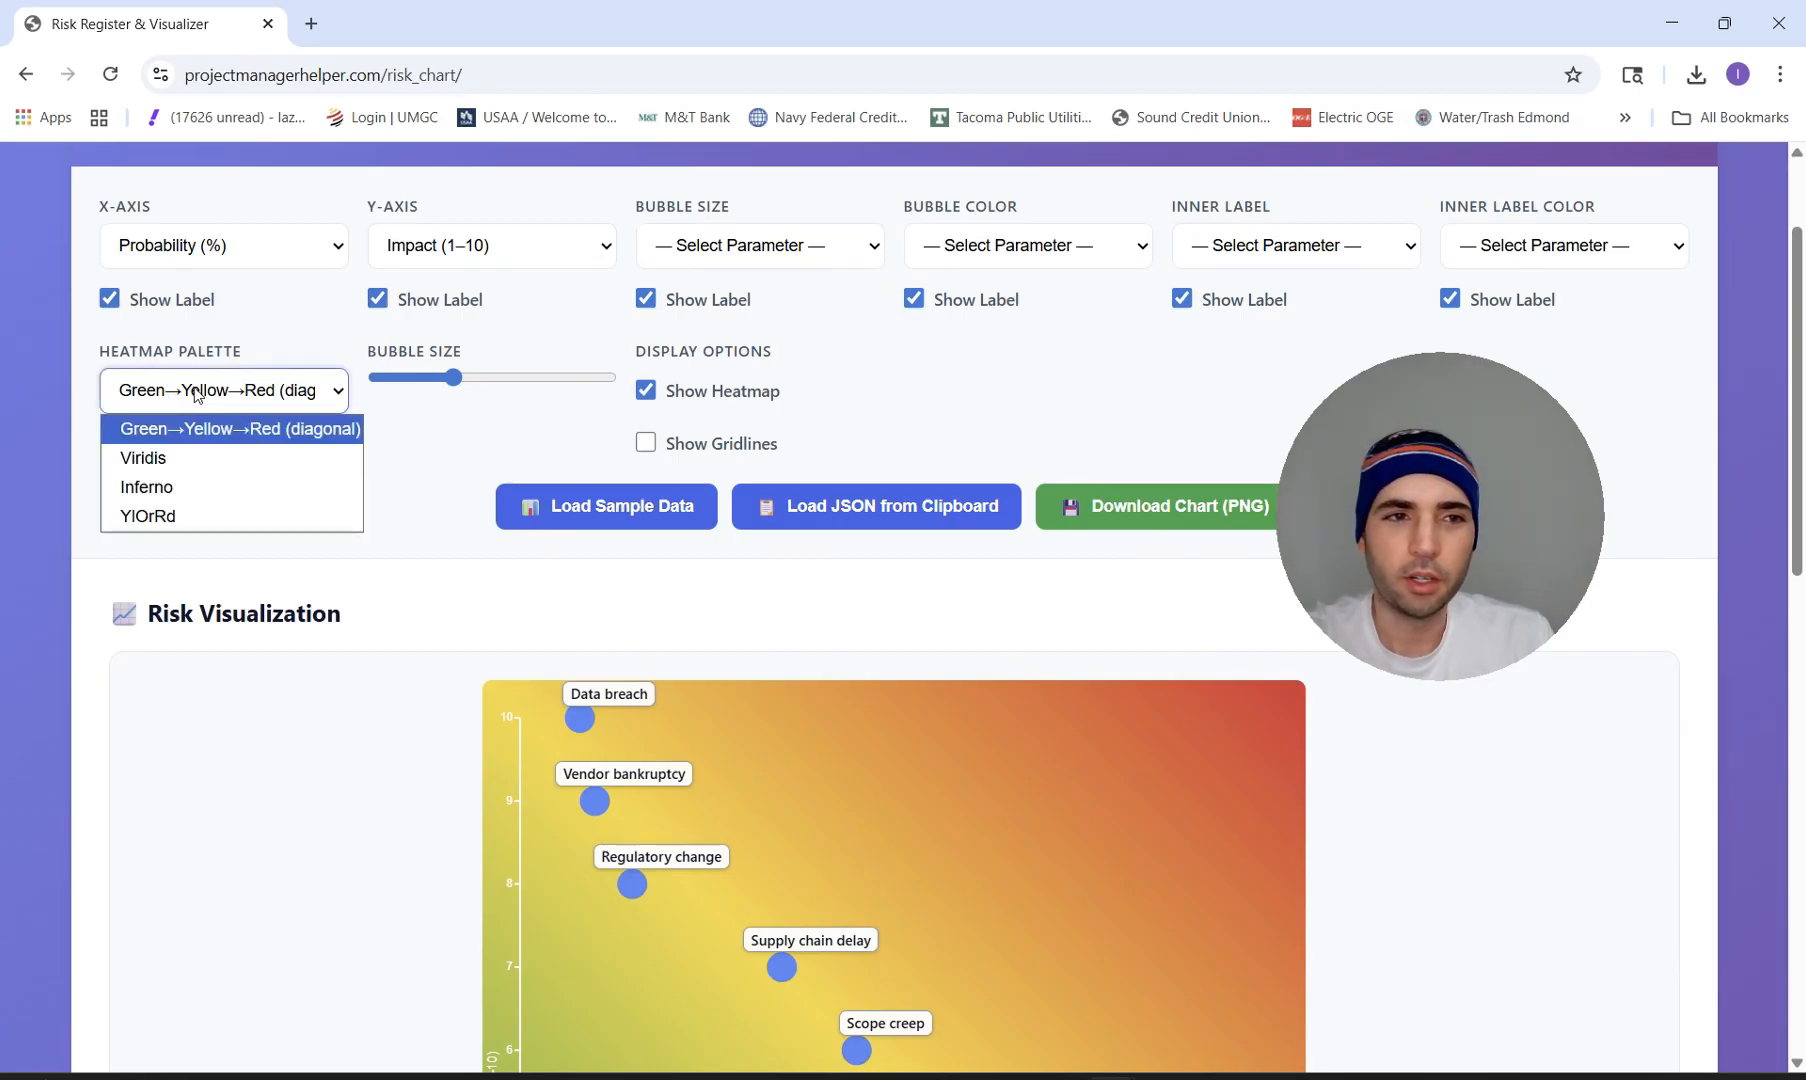
{"action": "left_click", "coordinate": [207, 459]}
{"action": "scroll", "coordinate": [485, 615], "scroll_direction": "down", "scroll_amount": 2}
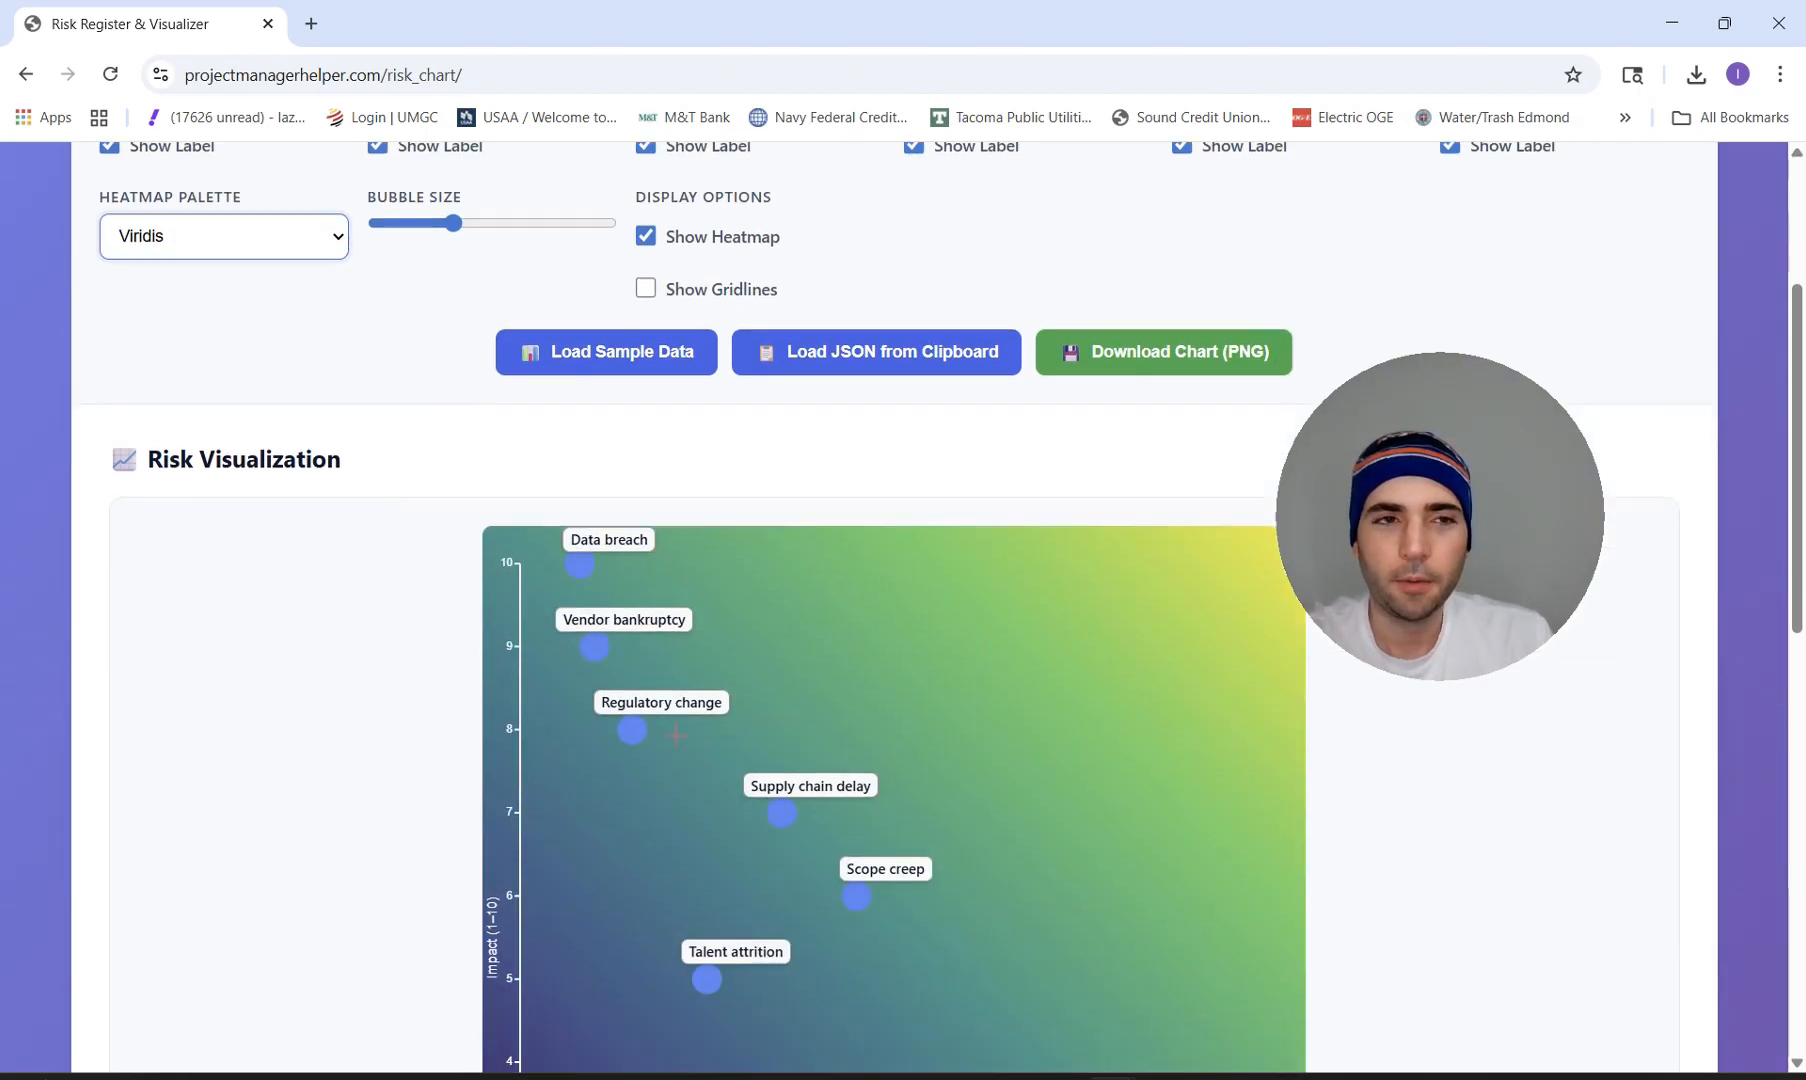
{"action": "left_click", "coordinate": [279, 236]}
{"action": "left_click", "coordinate": [248, 330]}
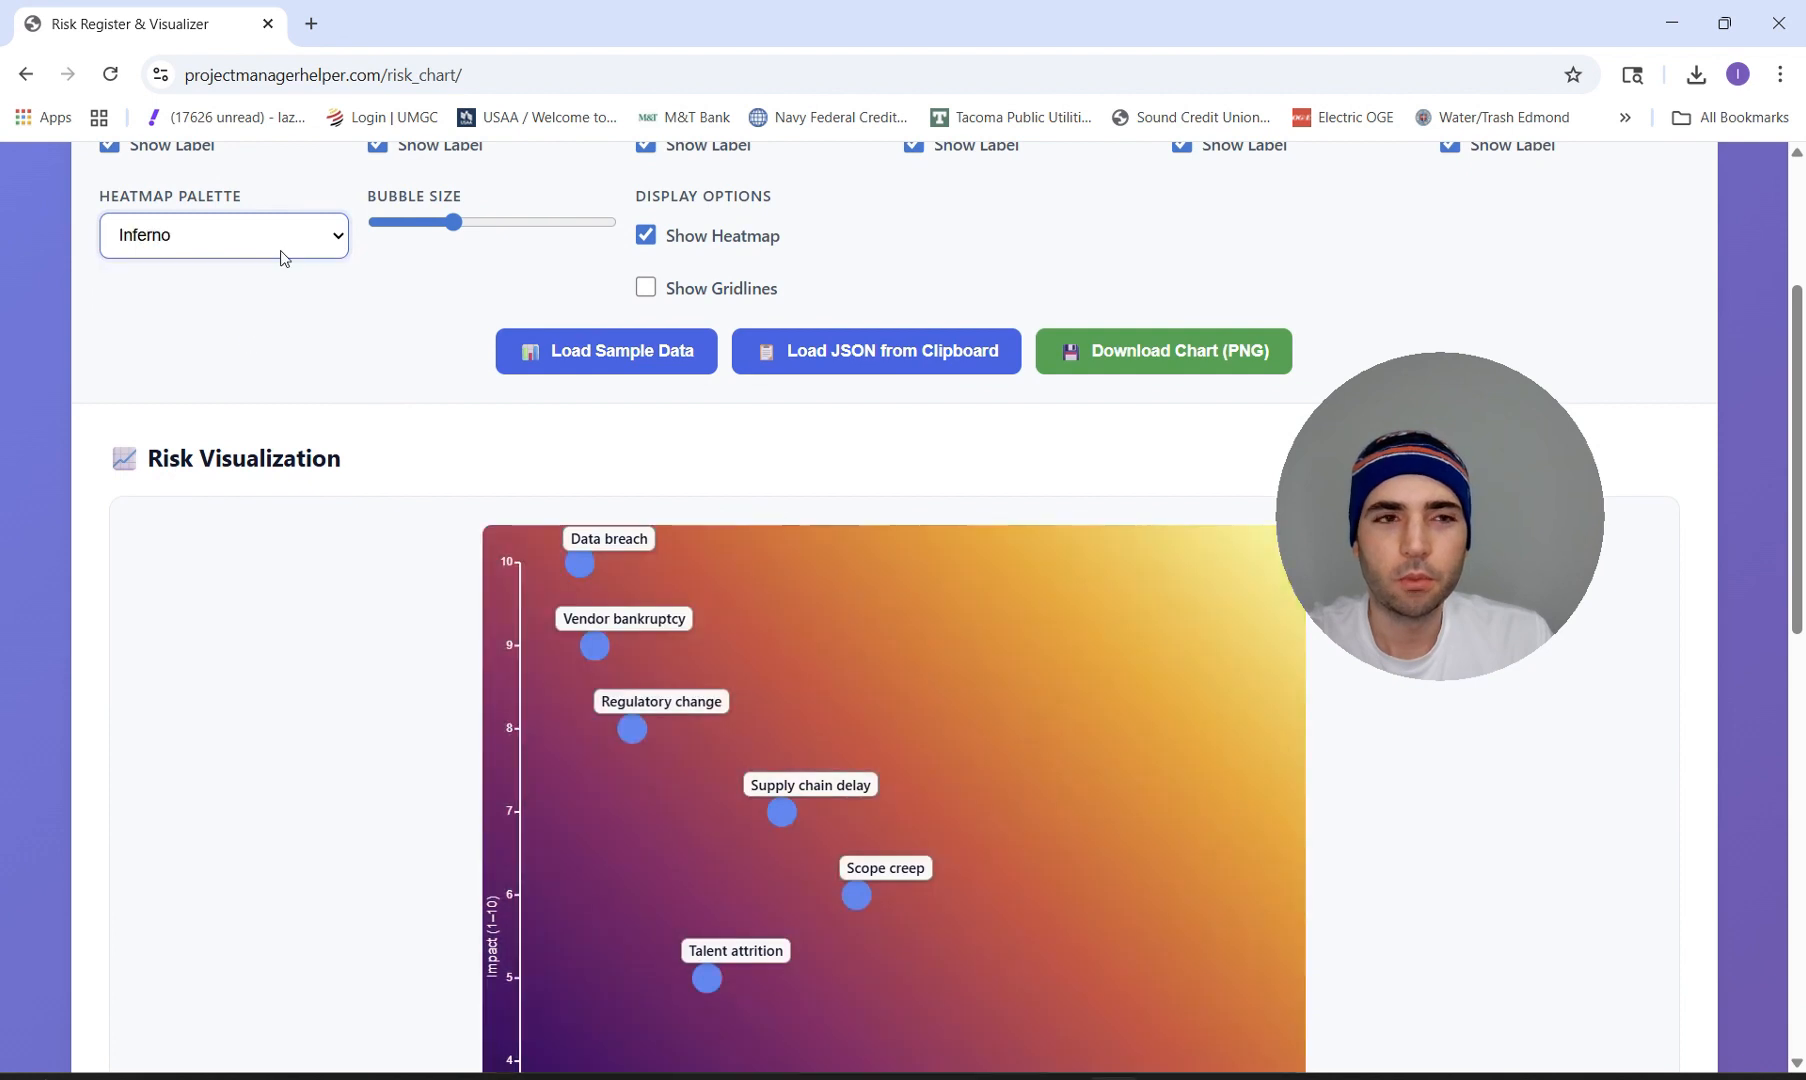
{"action": "left_click", "coordinate": [281, 252]}
{"action": "left_click", "coordinate": [258, 358]}
{"action": "left_click", "coordinate": [296, 242]}
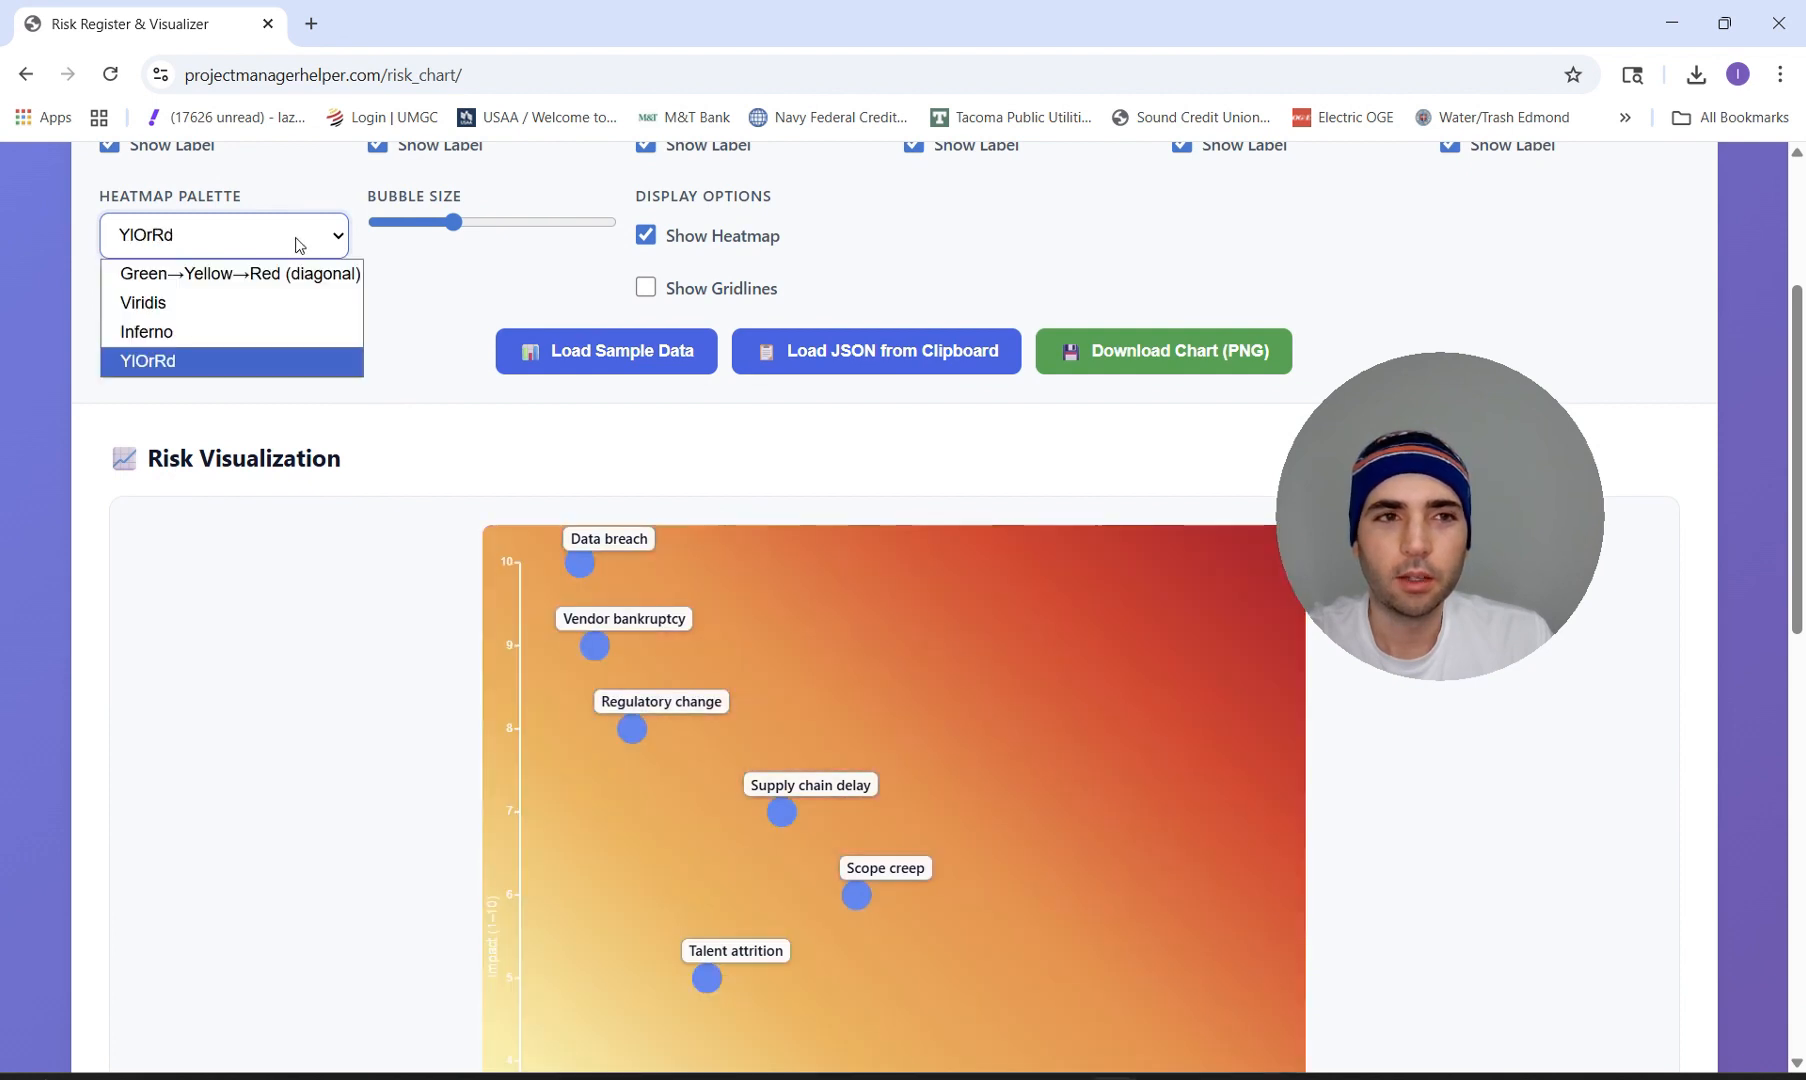
{"action": "left_click", "coordinate": [280, 274]}
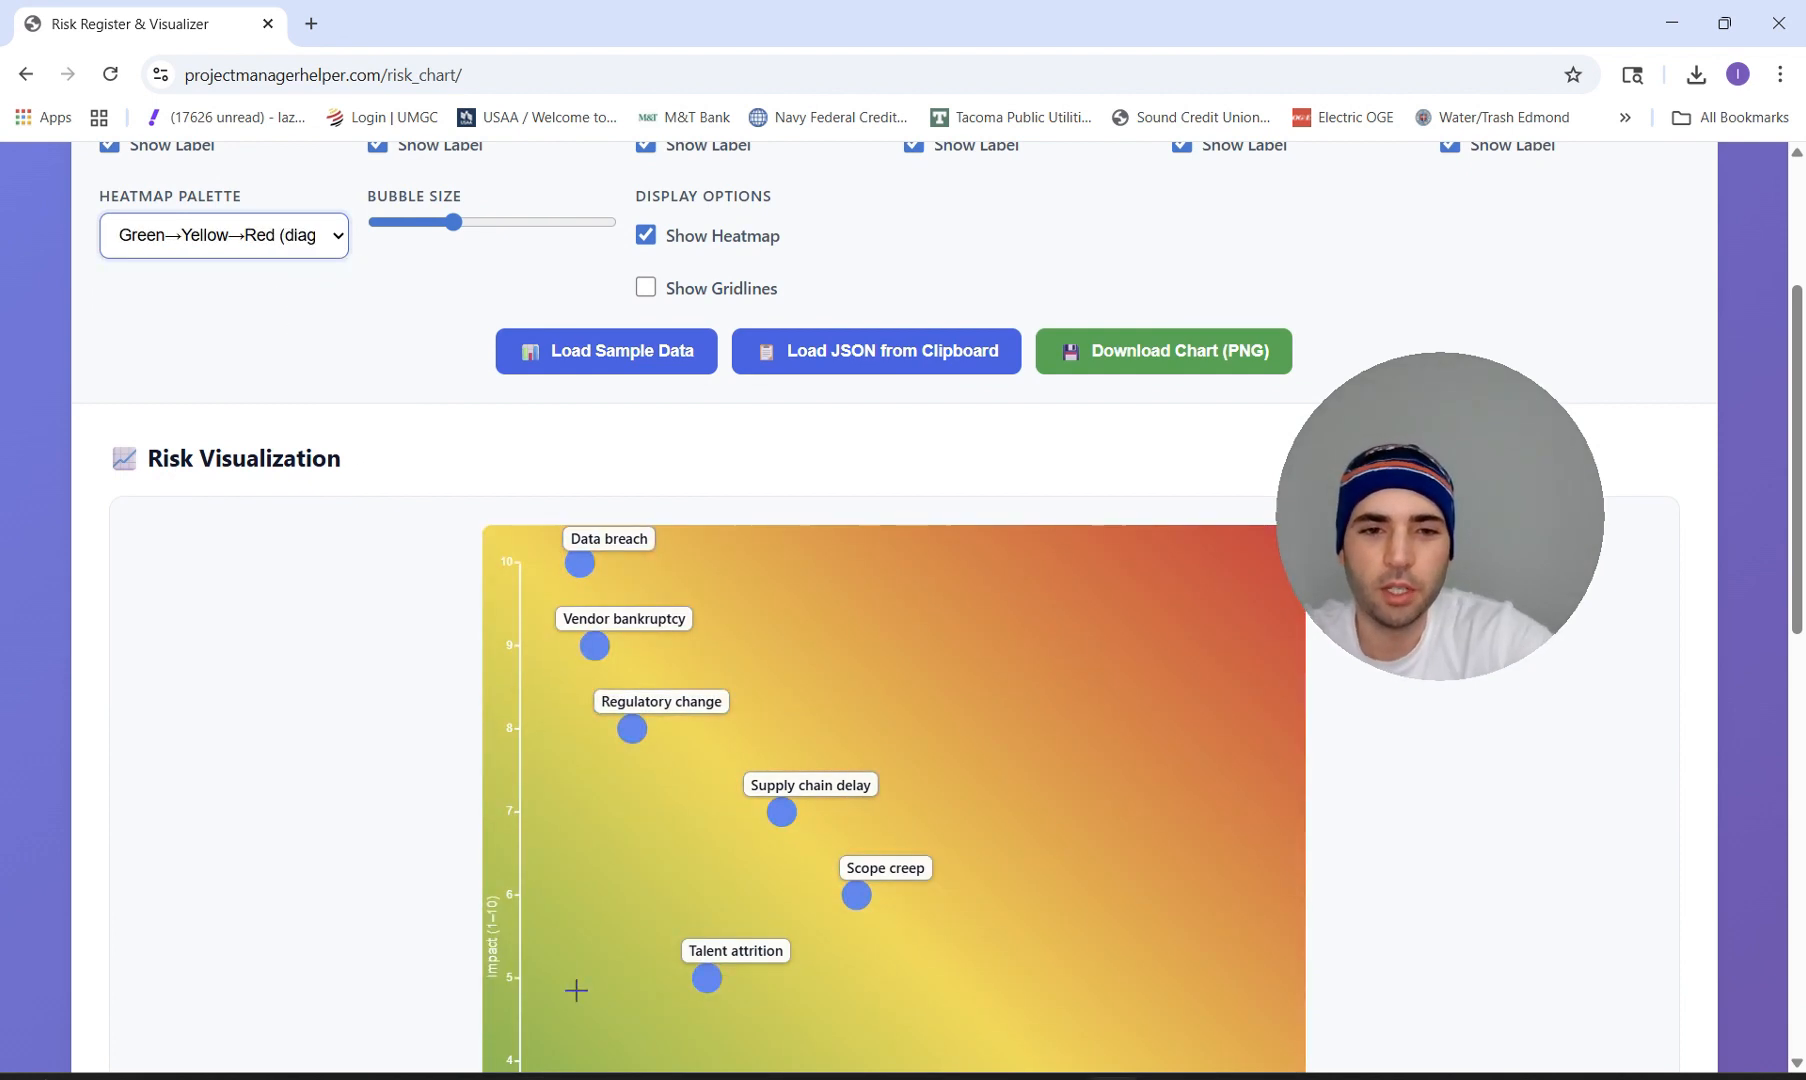
Try adjusting the chart's bubble size and move the Data breach label to just right of its bubble.
{"action": "scroll", "coordinate": [333, 597], "scroll_direction": "down", "scroll_amount": 2}
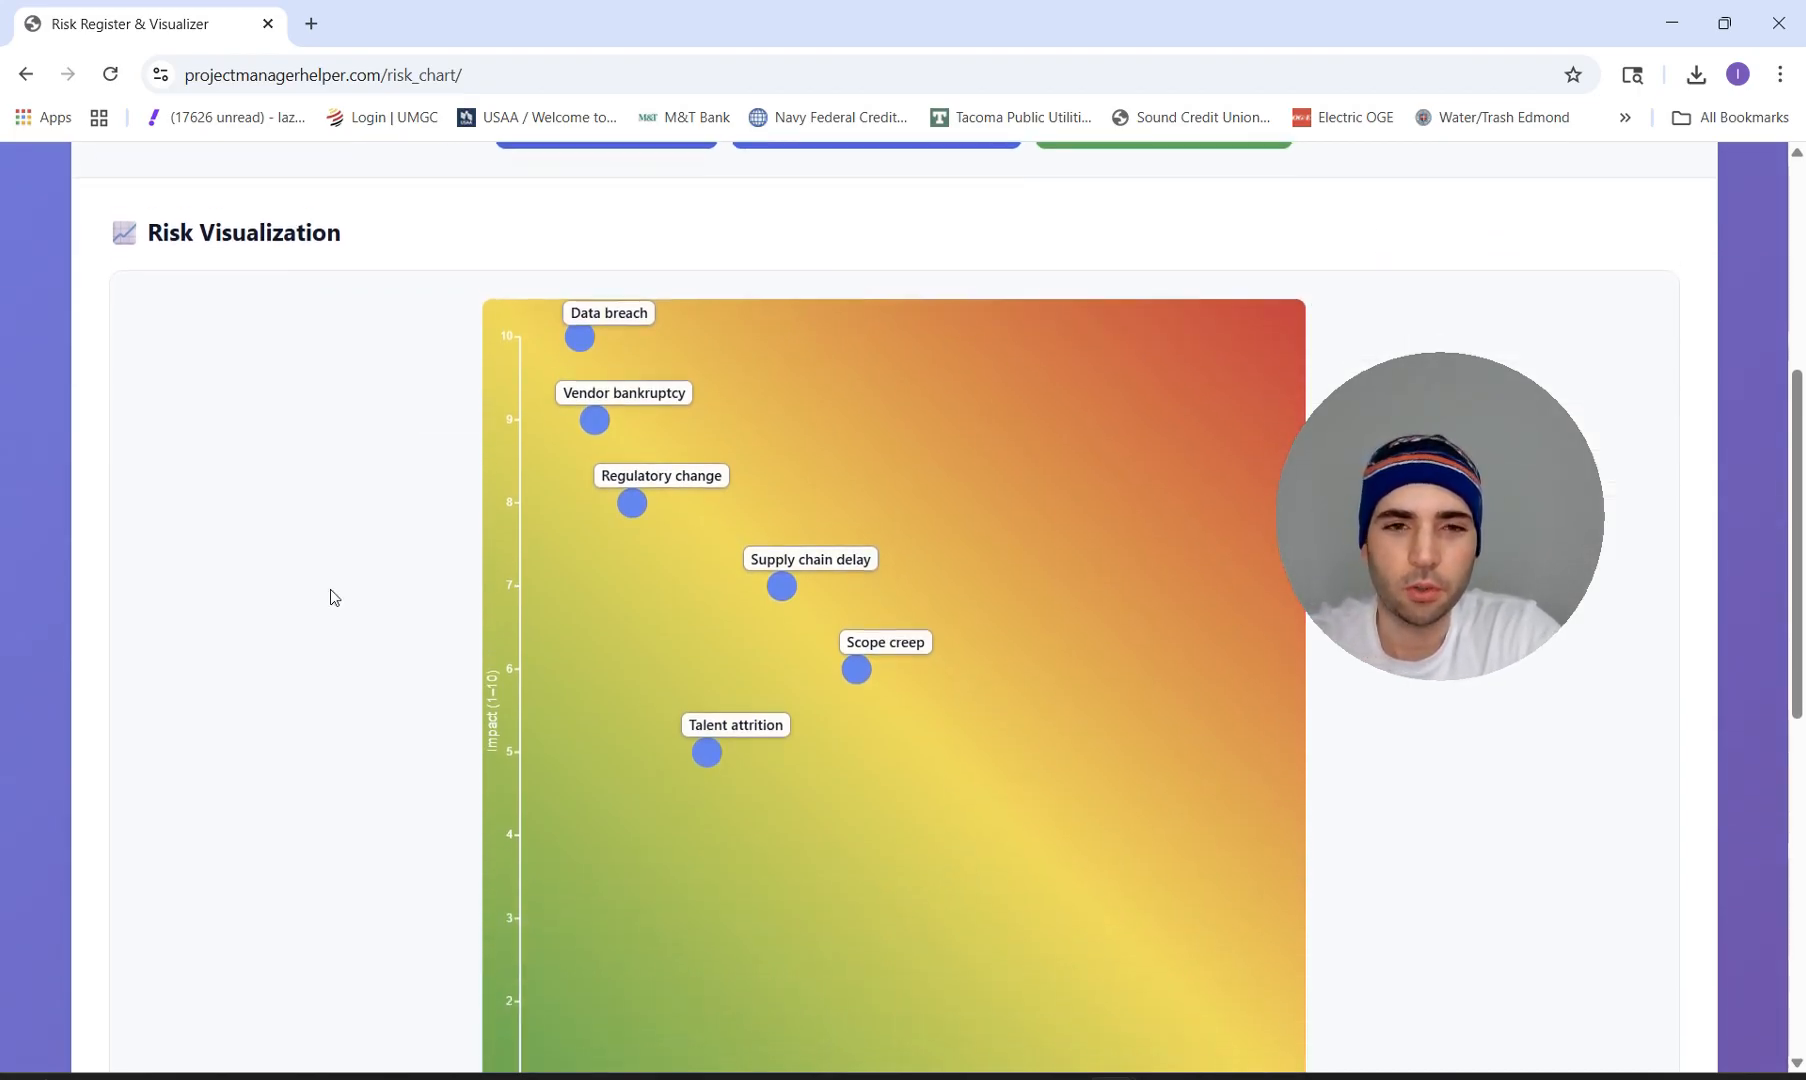
{"action": "scroll", "coordinate": [333, 597], "scroll_direction": "down", "scroll_amount": 1}
{"action": "scroll", "coordinate": [333, 597], "scroll_direction": "down", "scroll_amount": 1}
{"action": "scroll", "coordinate": [333, 597], "scroll_direction": "up", "scroll_amount": 3}
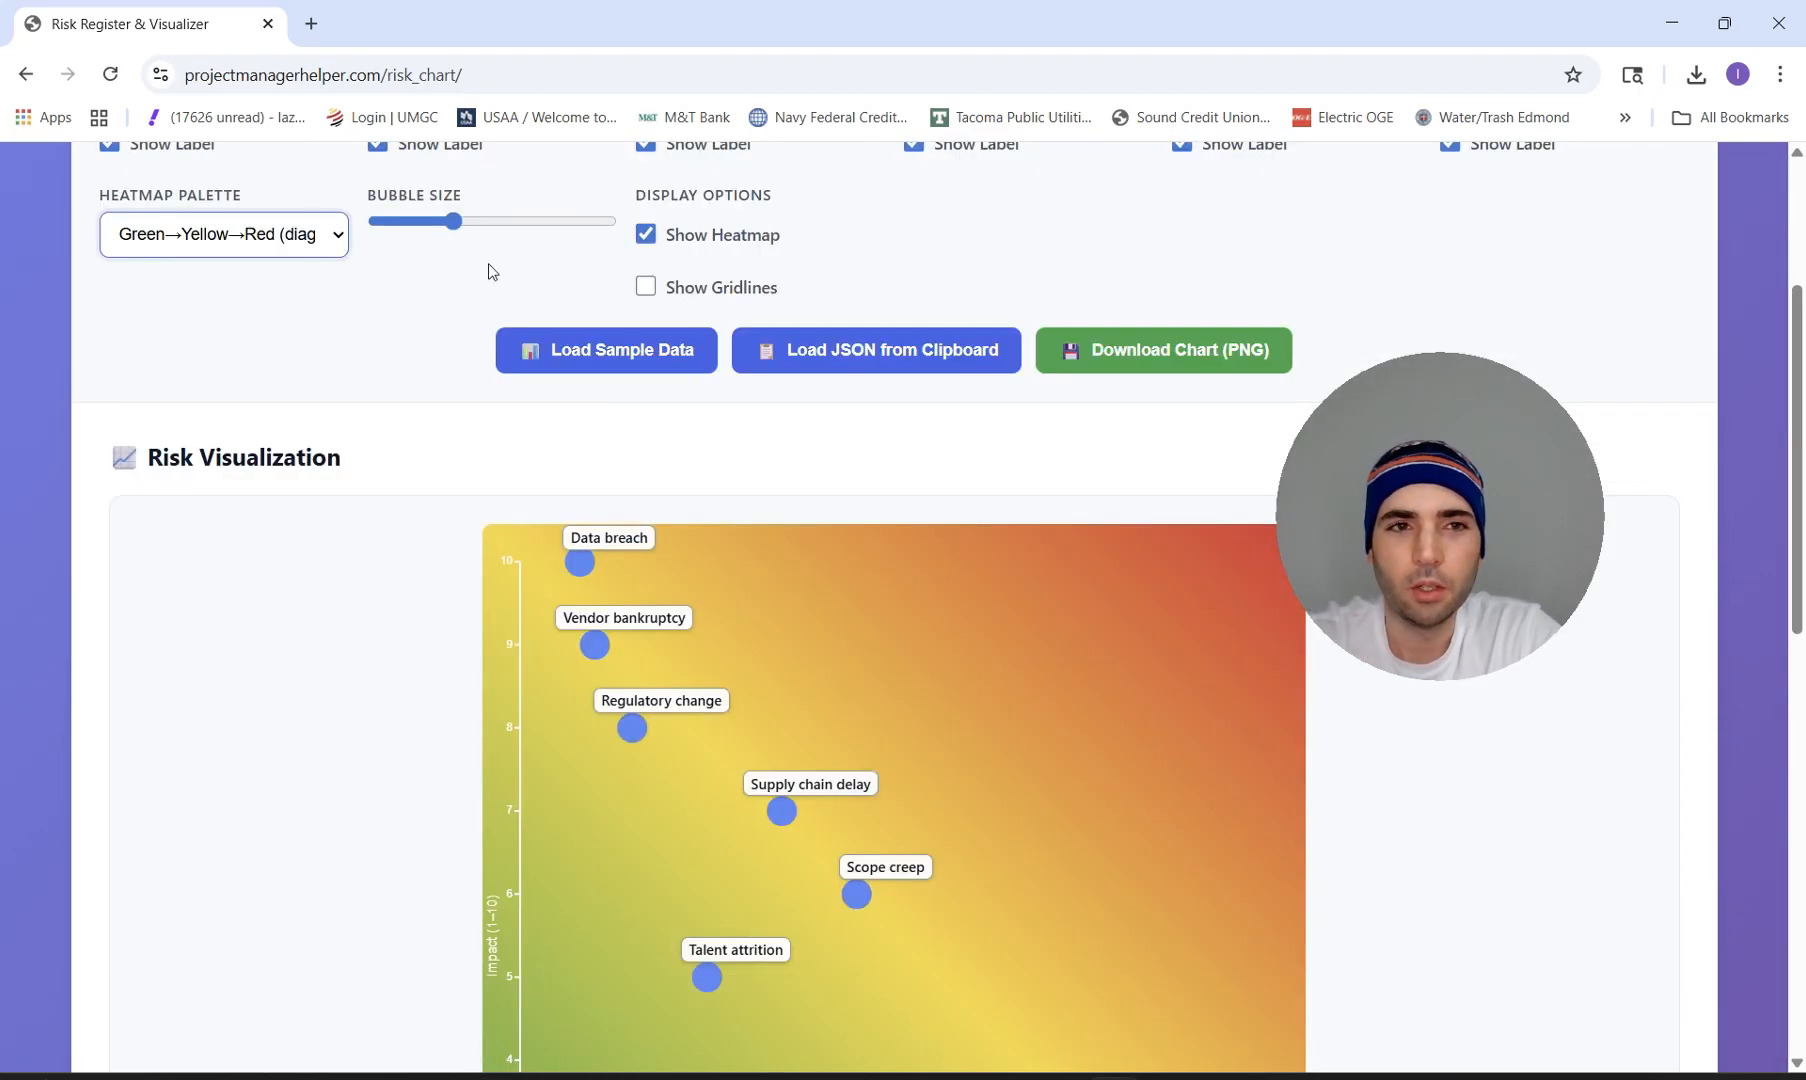
{"action": "left_click_drag", "start_coordinate": [455, 223], "coordinate": [443, 266]}
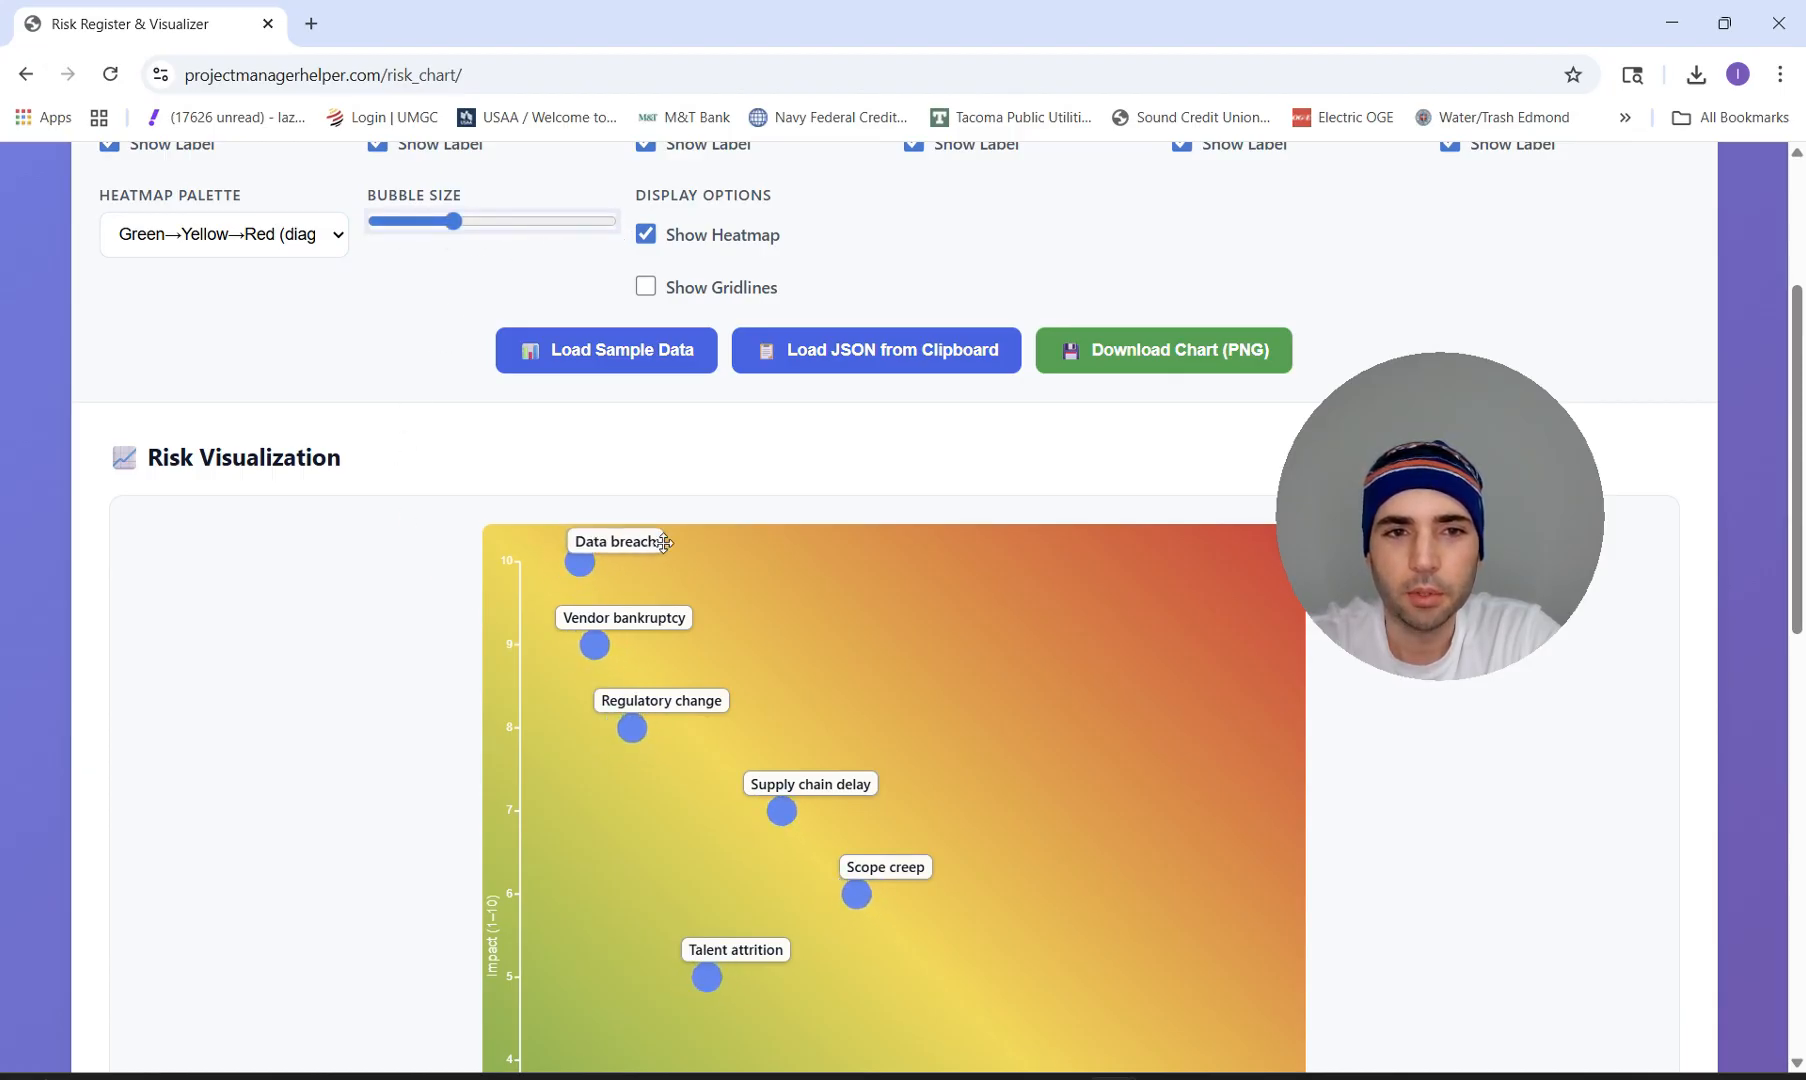
{"action": "left_click_drag", "start_coordinate": [629, 532], "coordinate": [671, 547]}
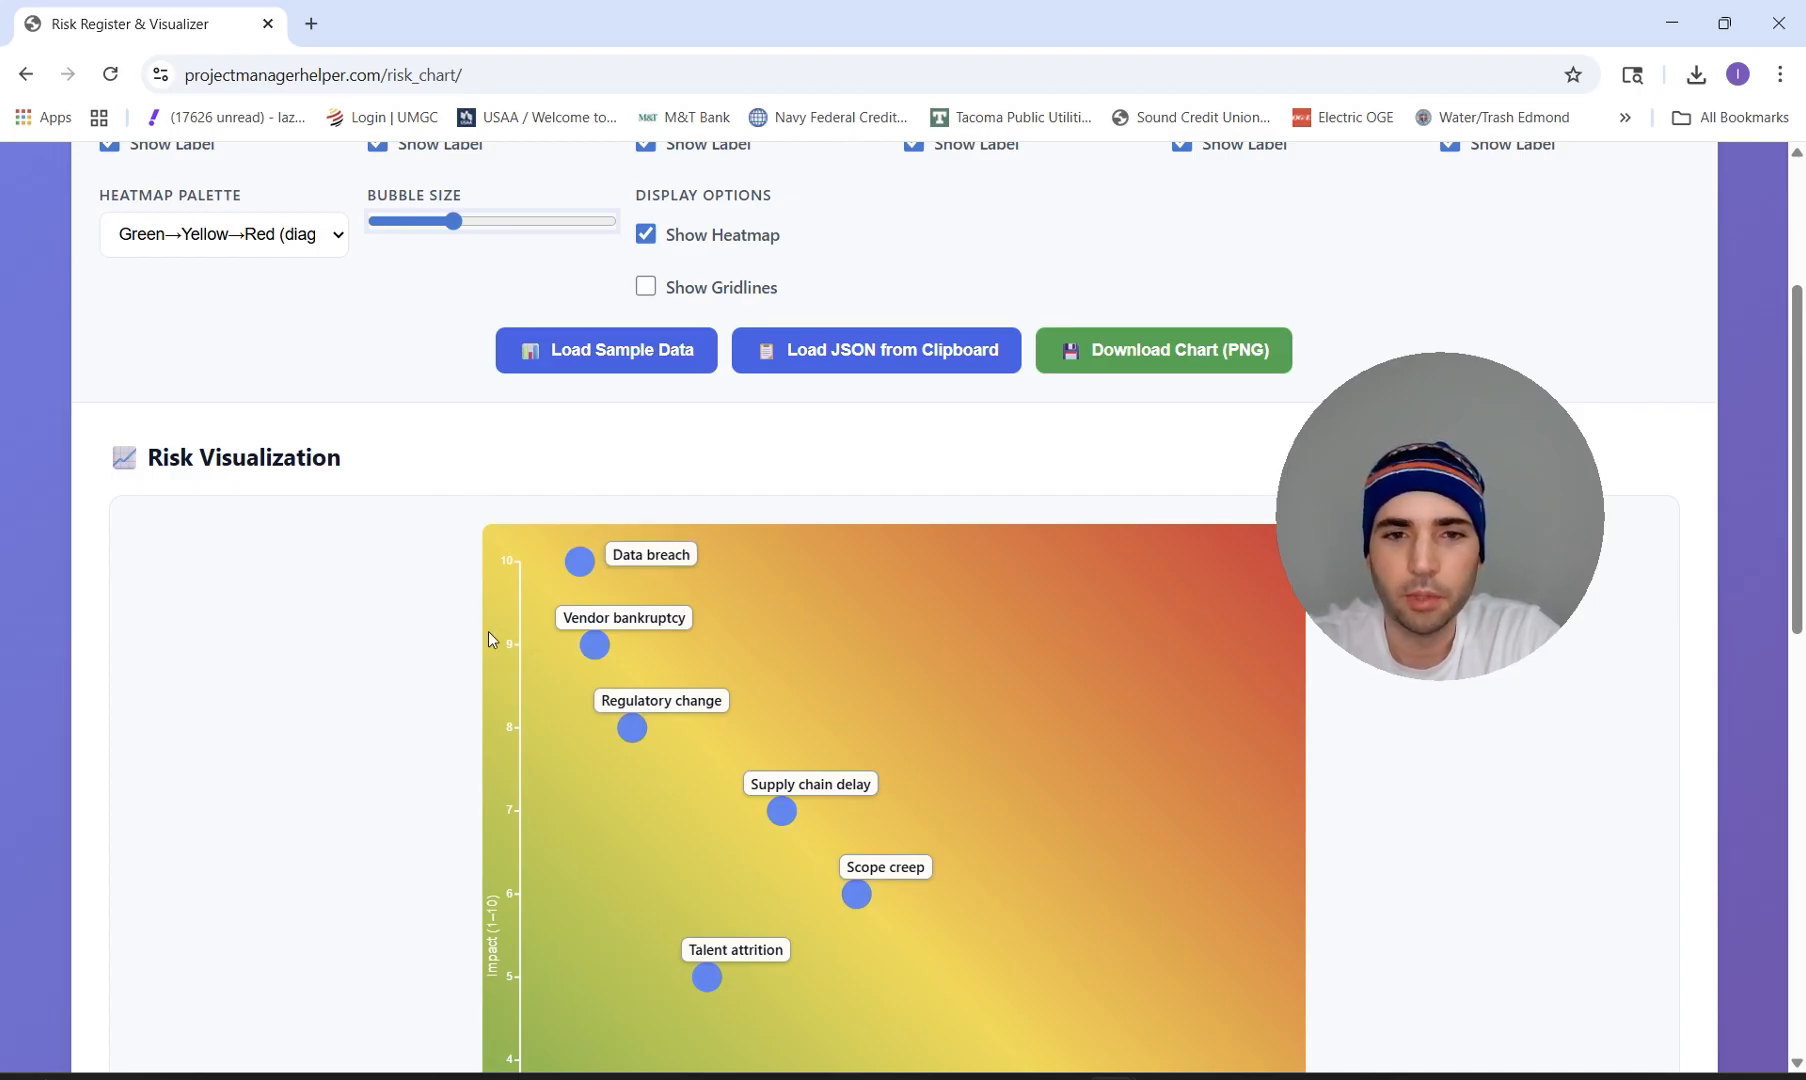
Change the risk register's first parameter column to Dormancy (time) and check the time units offered for Supply chain delay.
{"action": "scroll", "coordinate": [415, 497], "scroll_direction": "up", "scroll_amount": 3}
{"action": "scroll", "coordinate": [415, 497], "scroll_direction": "down", "scroll_amount": 10}
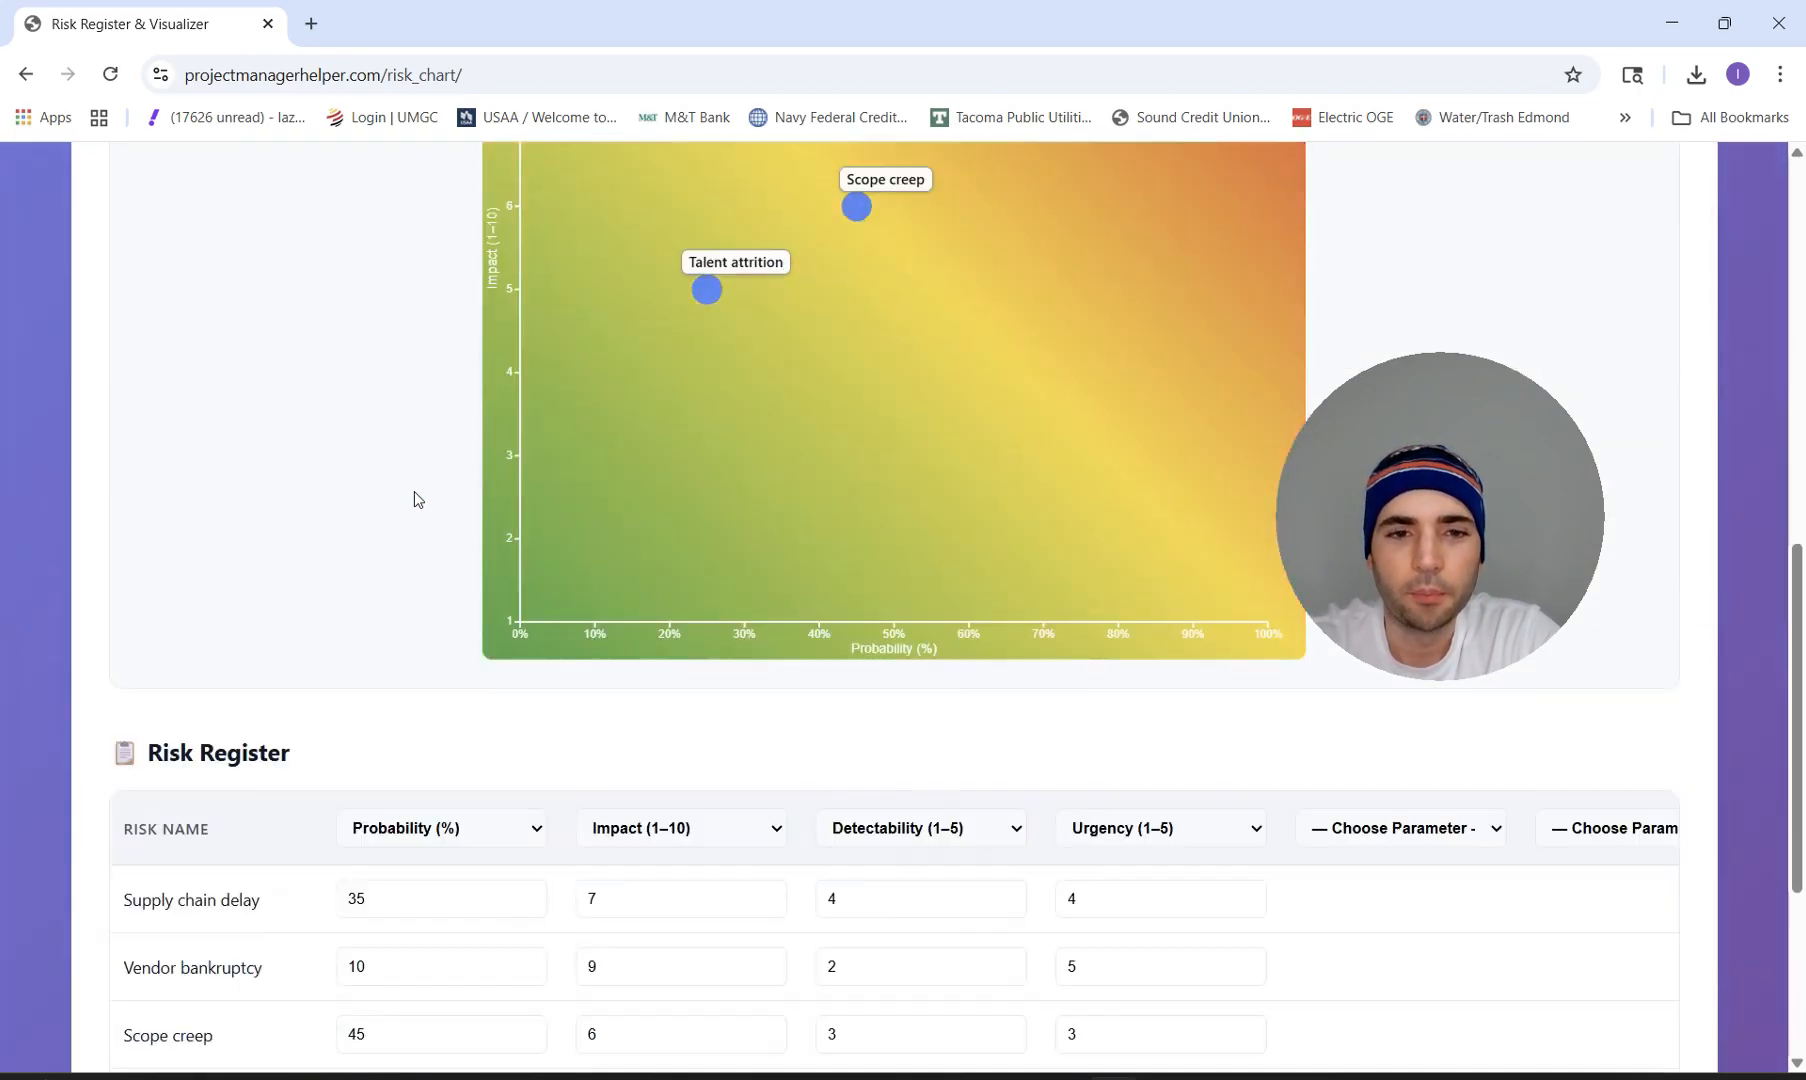
{"action": "scroll", "coordinate": [413, 499], "scroll_direction": "down", "scroll_amount": 3}
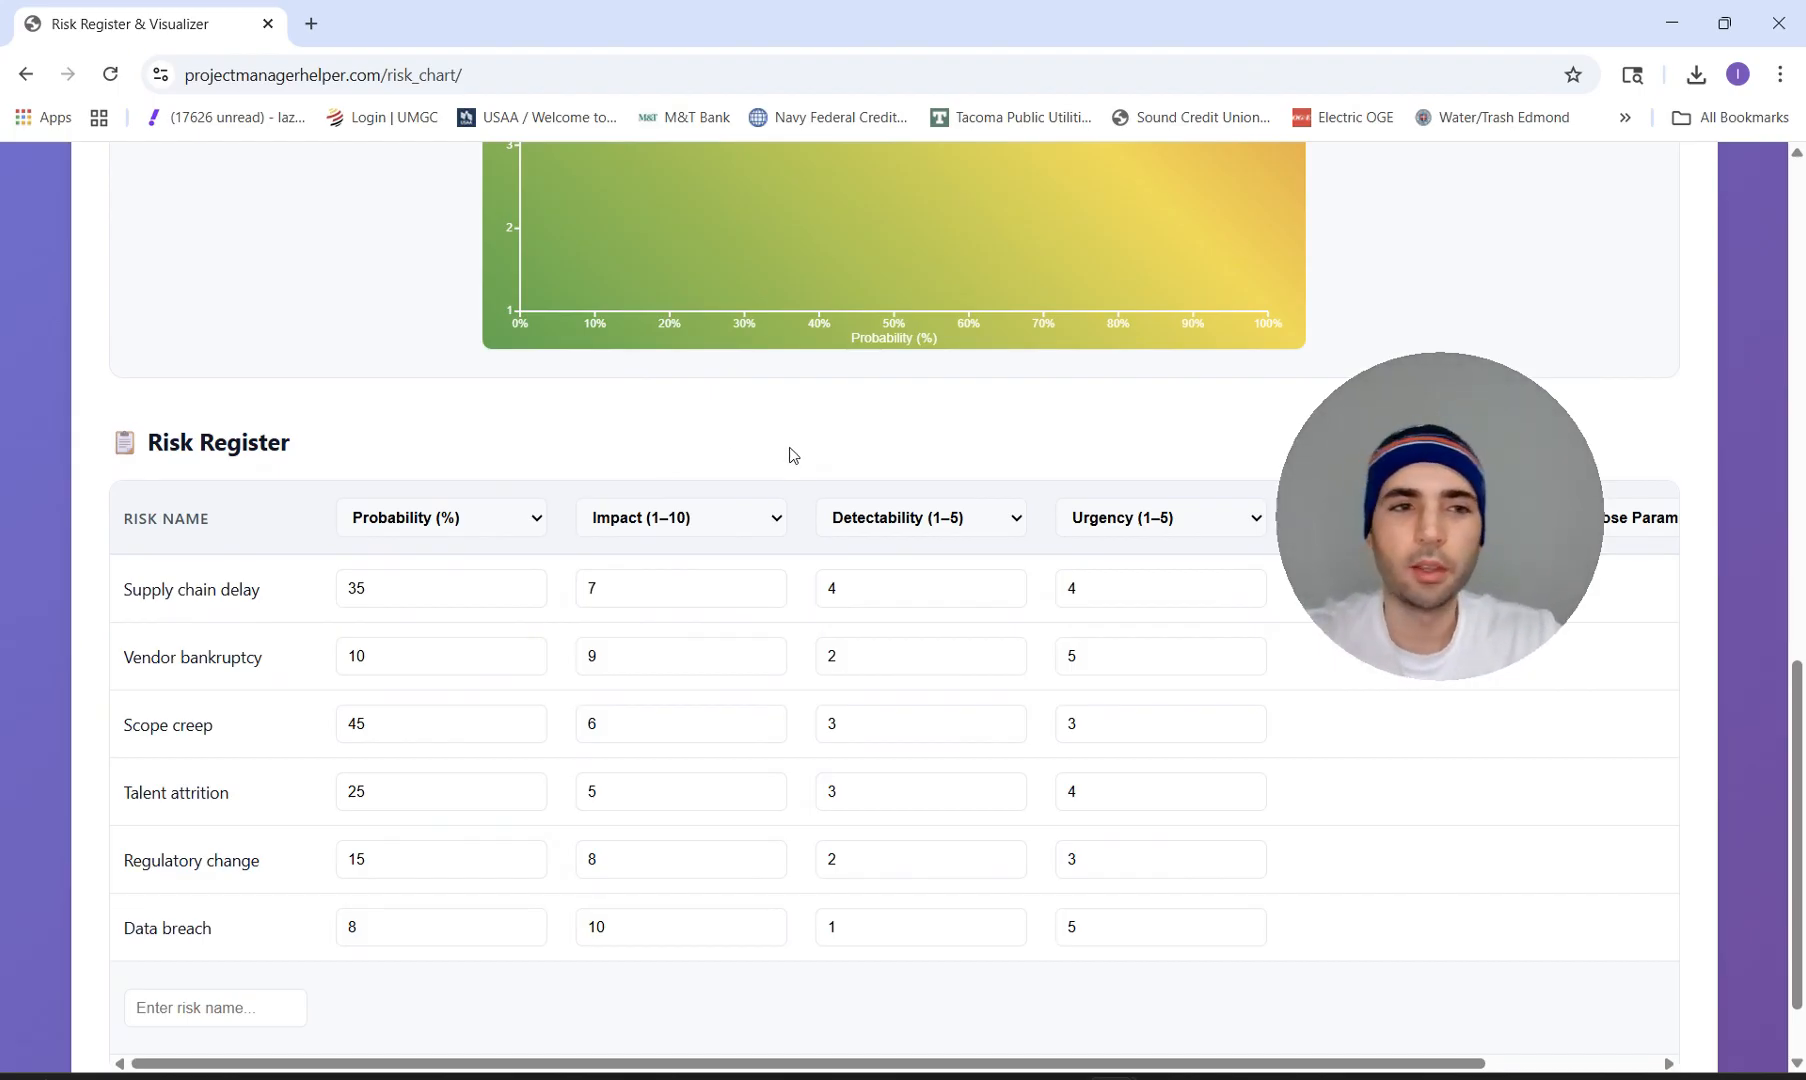
{"action": "left_click", "coordinate": [536, 522]}
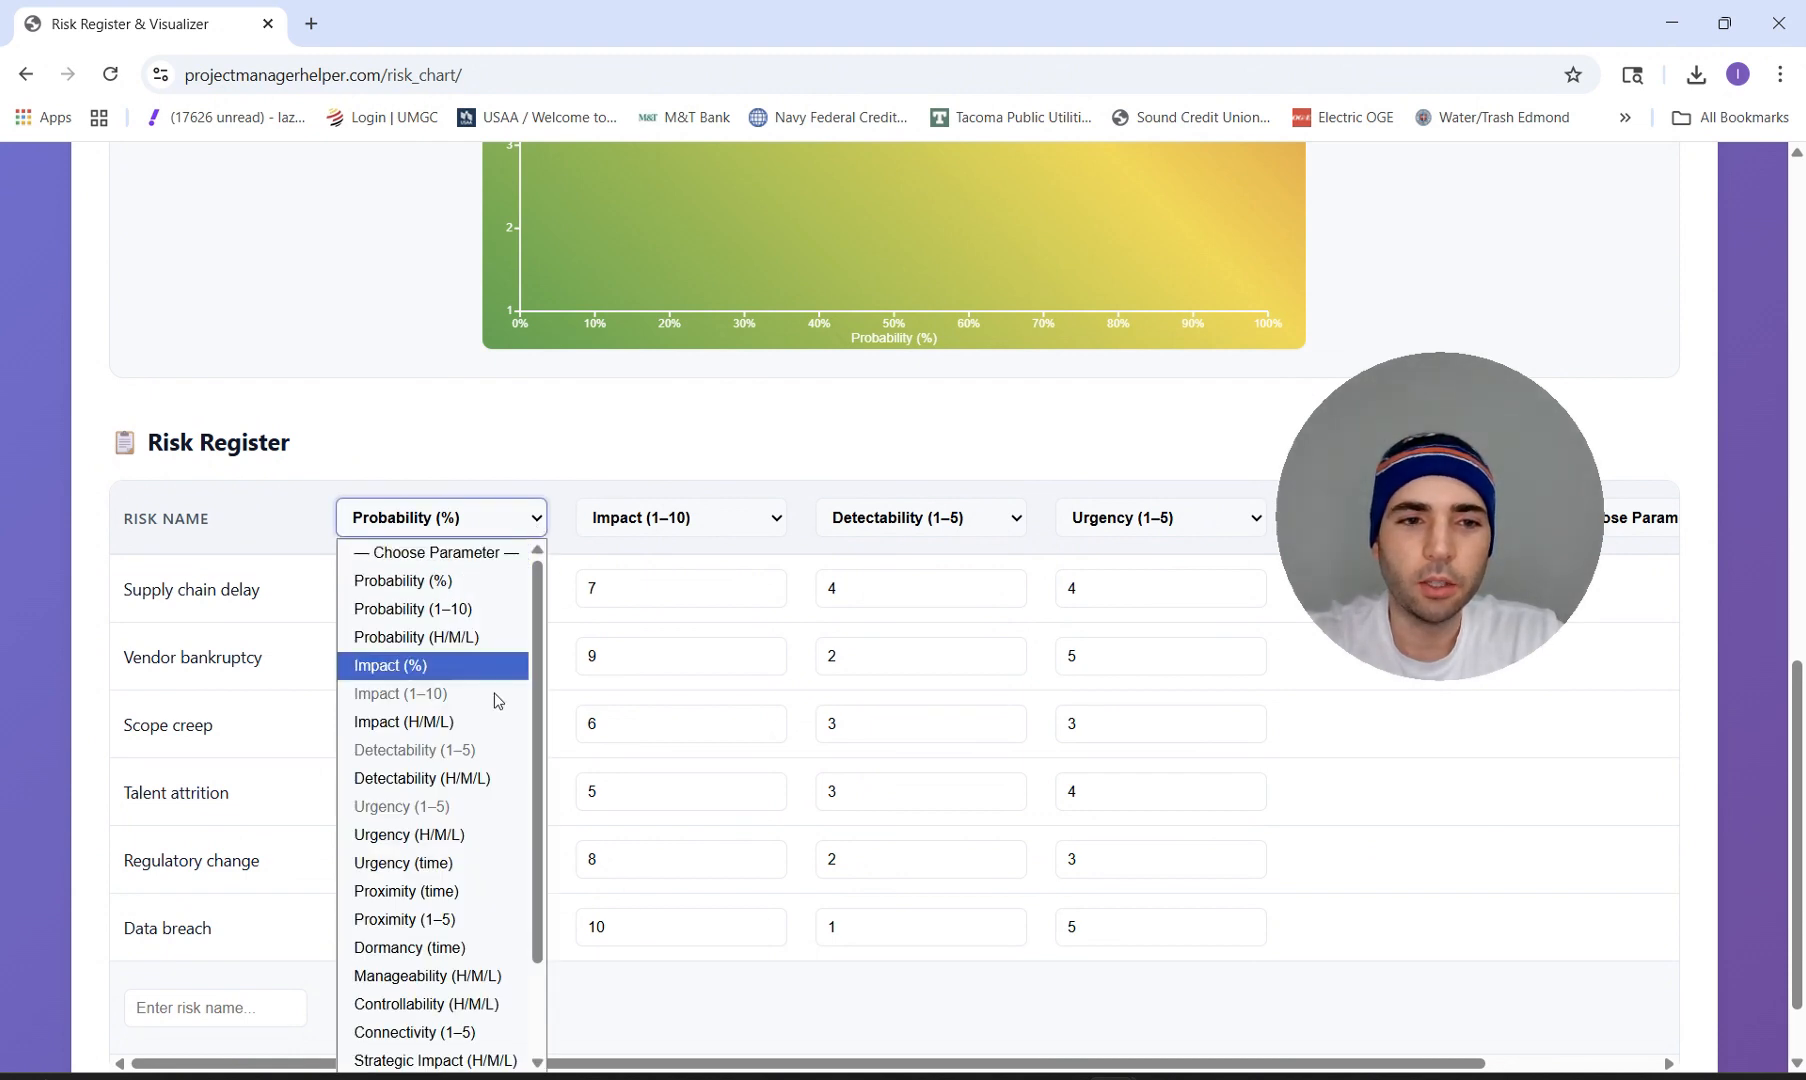
{"action": "scroll", "coordinate": [495, 700], "scroll_direction": "down", "scroll_amount": 2}
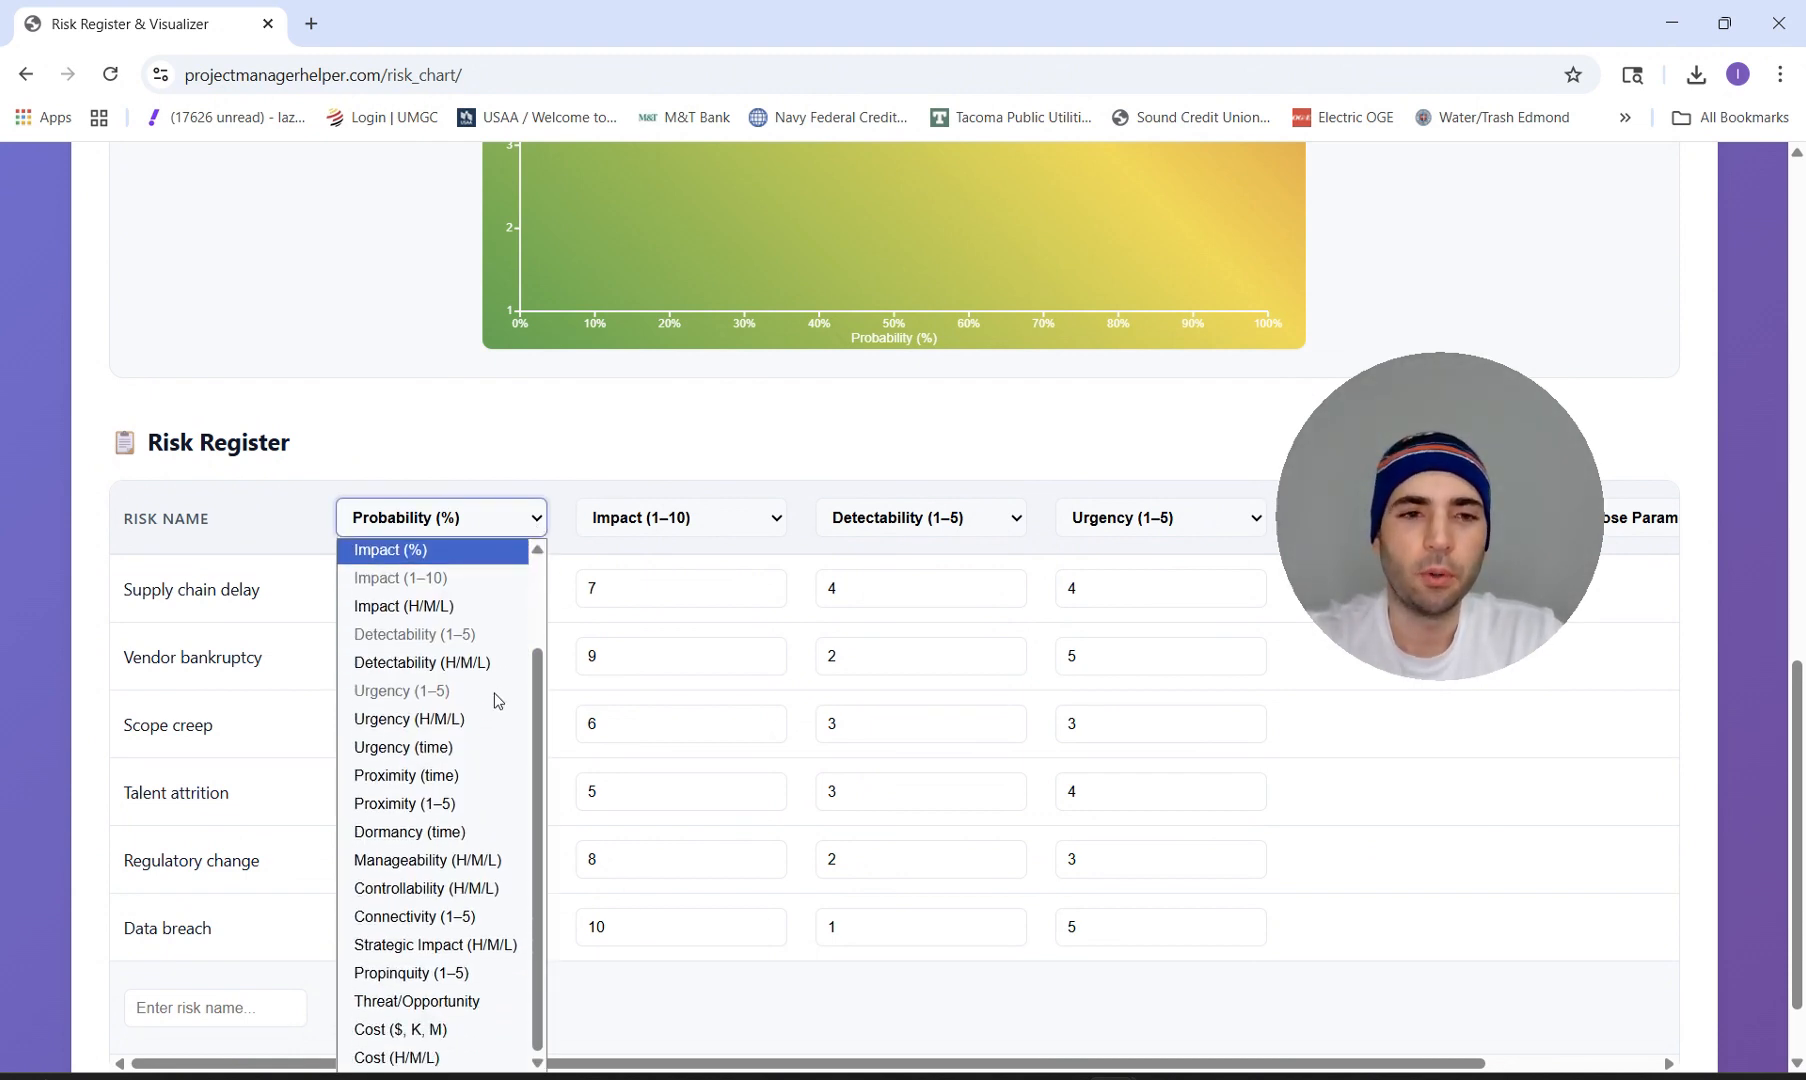
{"action": "scroll", "coordinate": [497, 700], "scroll_direction": "up", "scroll_amount": 2}
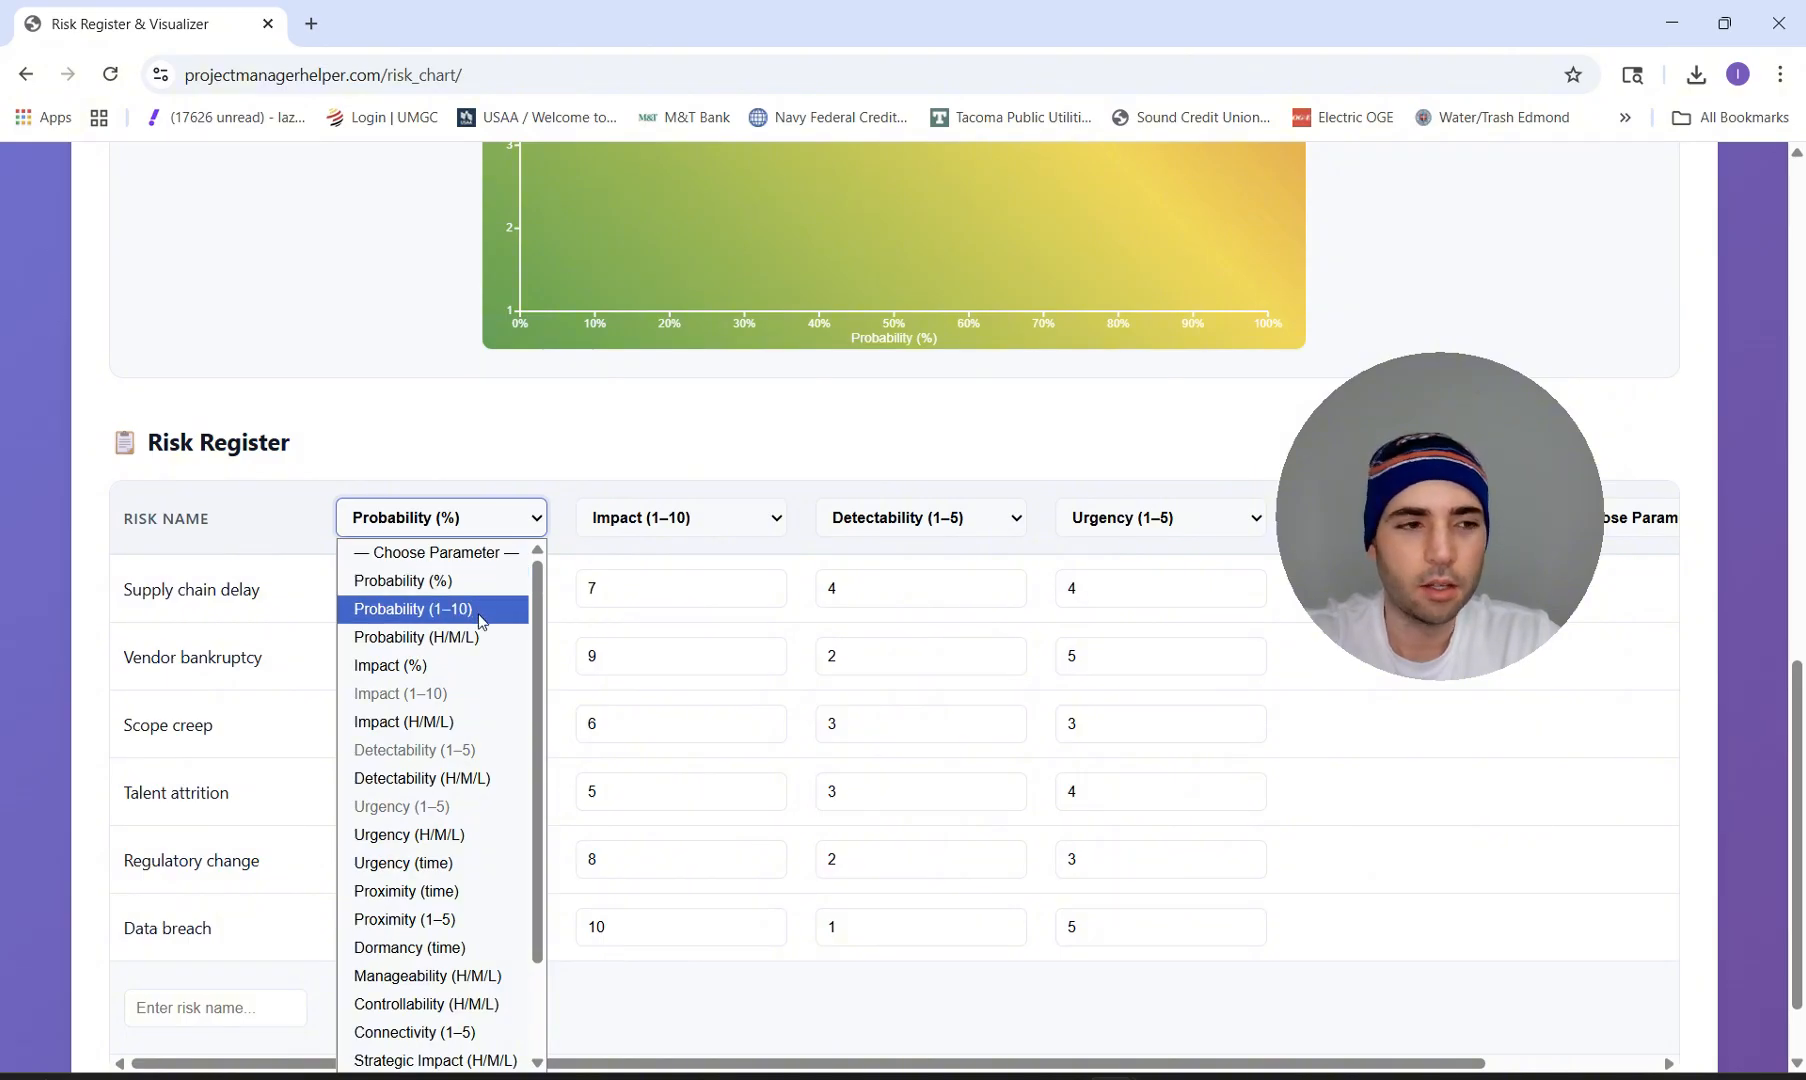
{"action": "scroll", "coordinate": [478, 615], "scroll_direction": "down", "scroll_amount": 1}
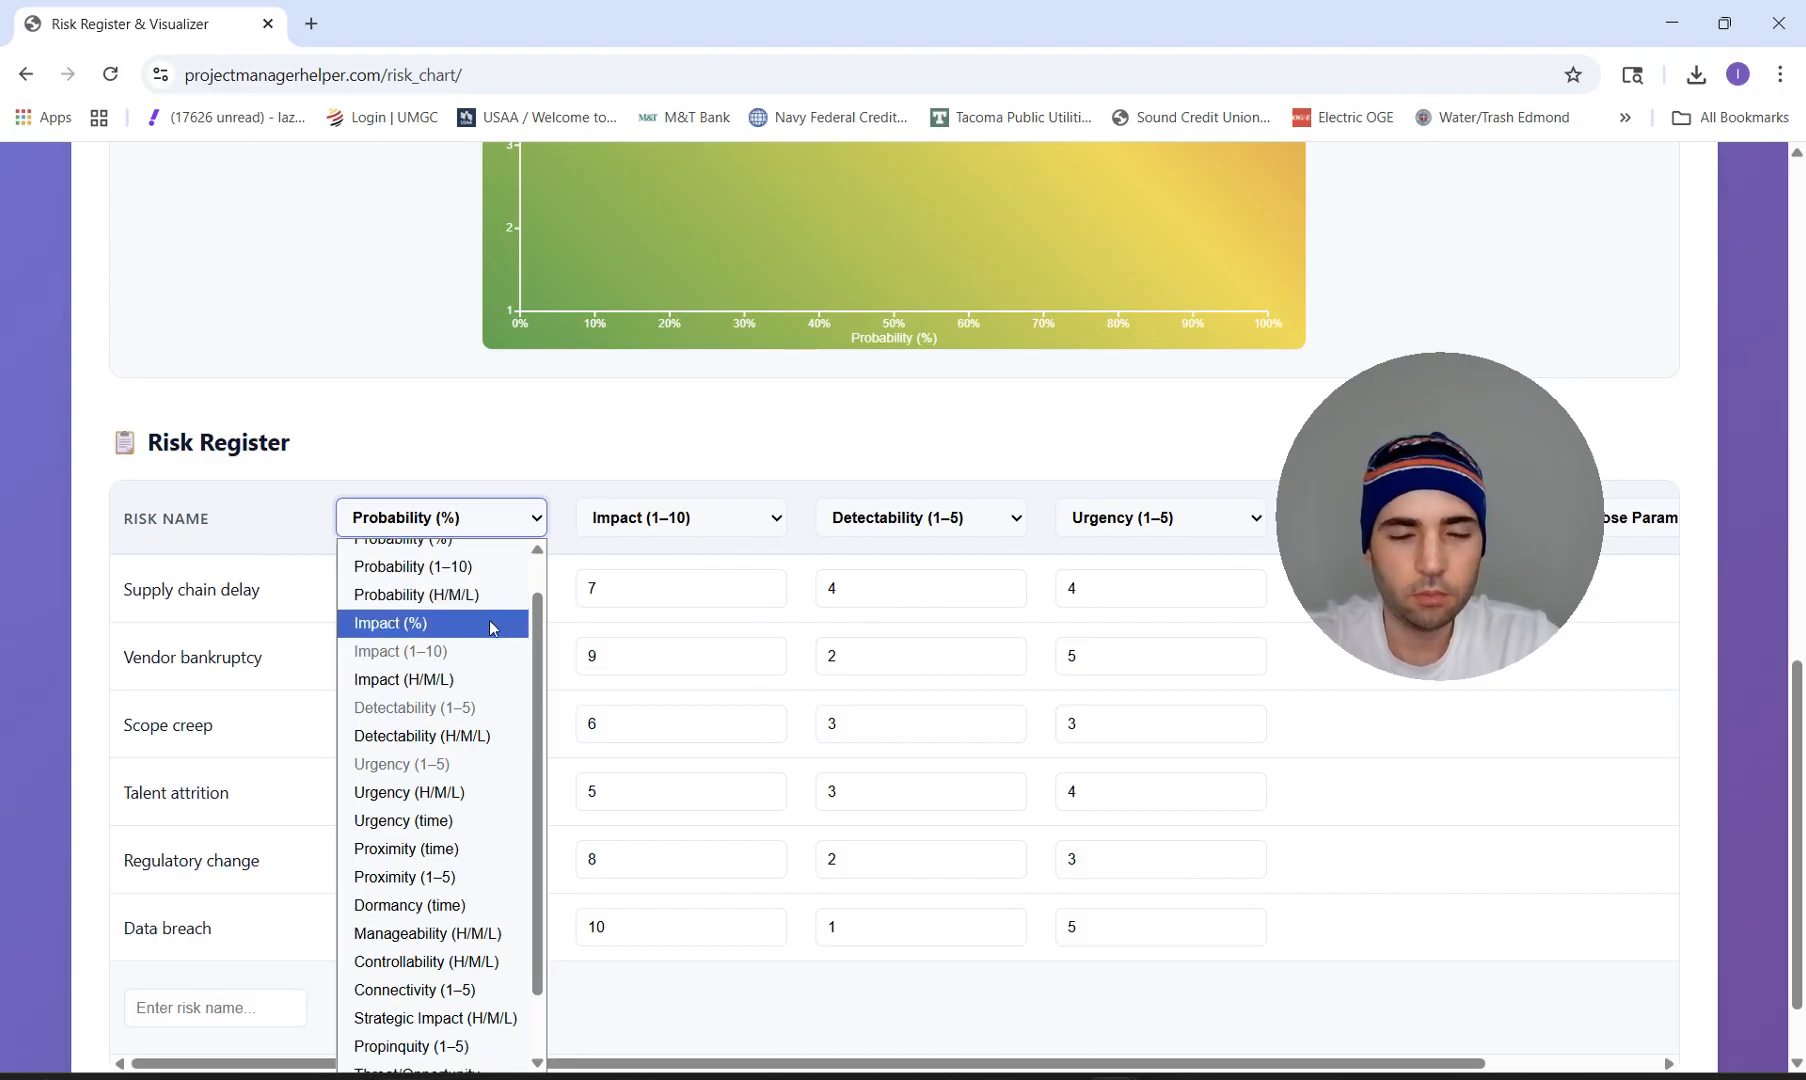
{"action": "scroll", "coordinate": [493, 627], "scroll_direction": "down", "scroll_amount": 1}
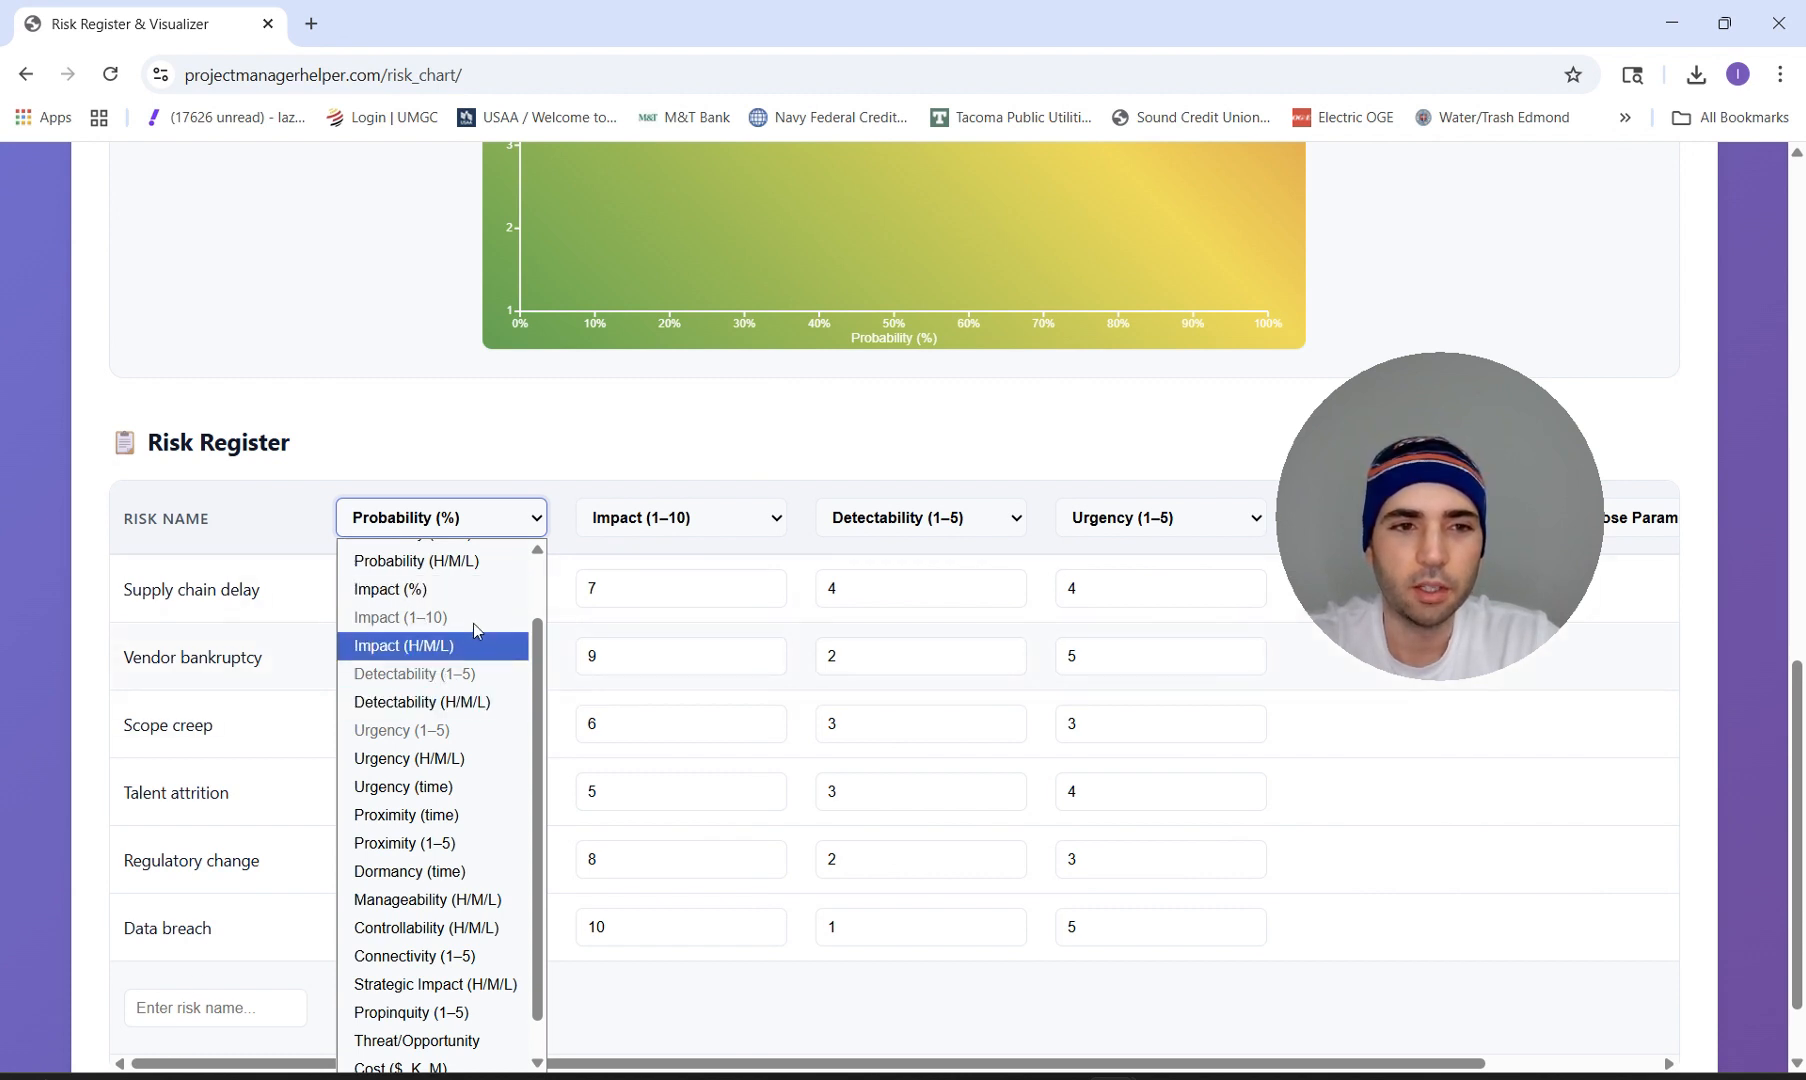
{"action": "scroll", "coordinate": [476, 630], "scroll_direction": "down", "scroll_amount": 1}
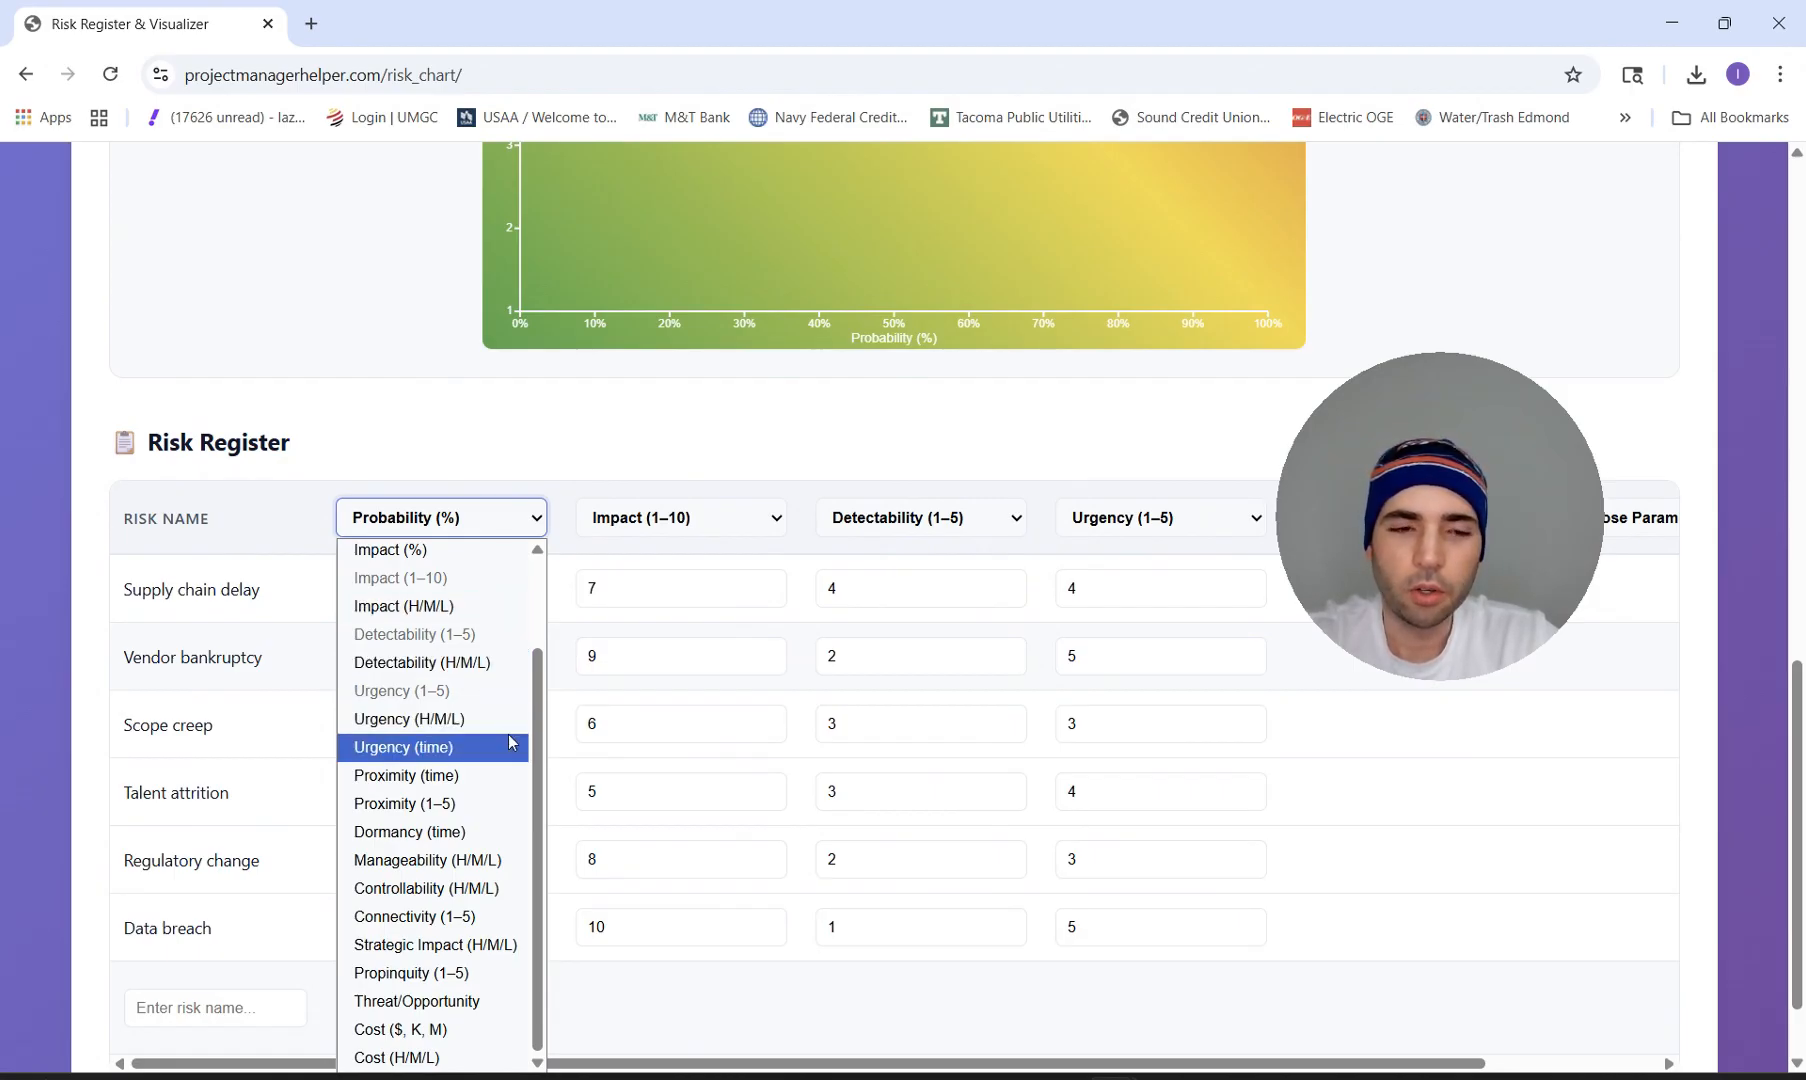
{"action": "left_click", "coordinate": [464, 838]}
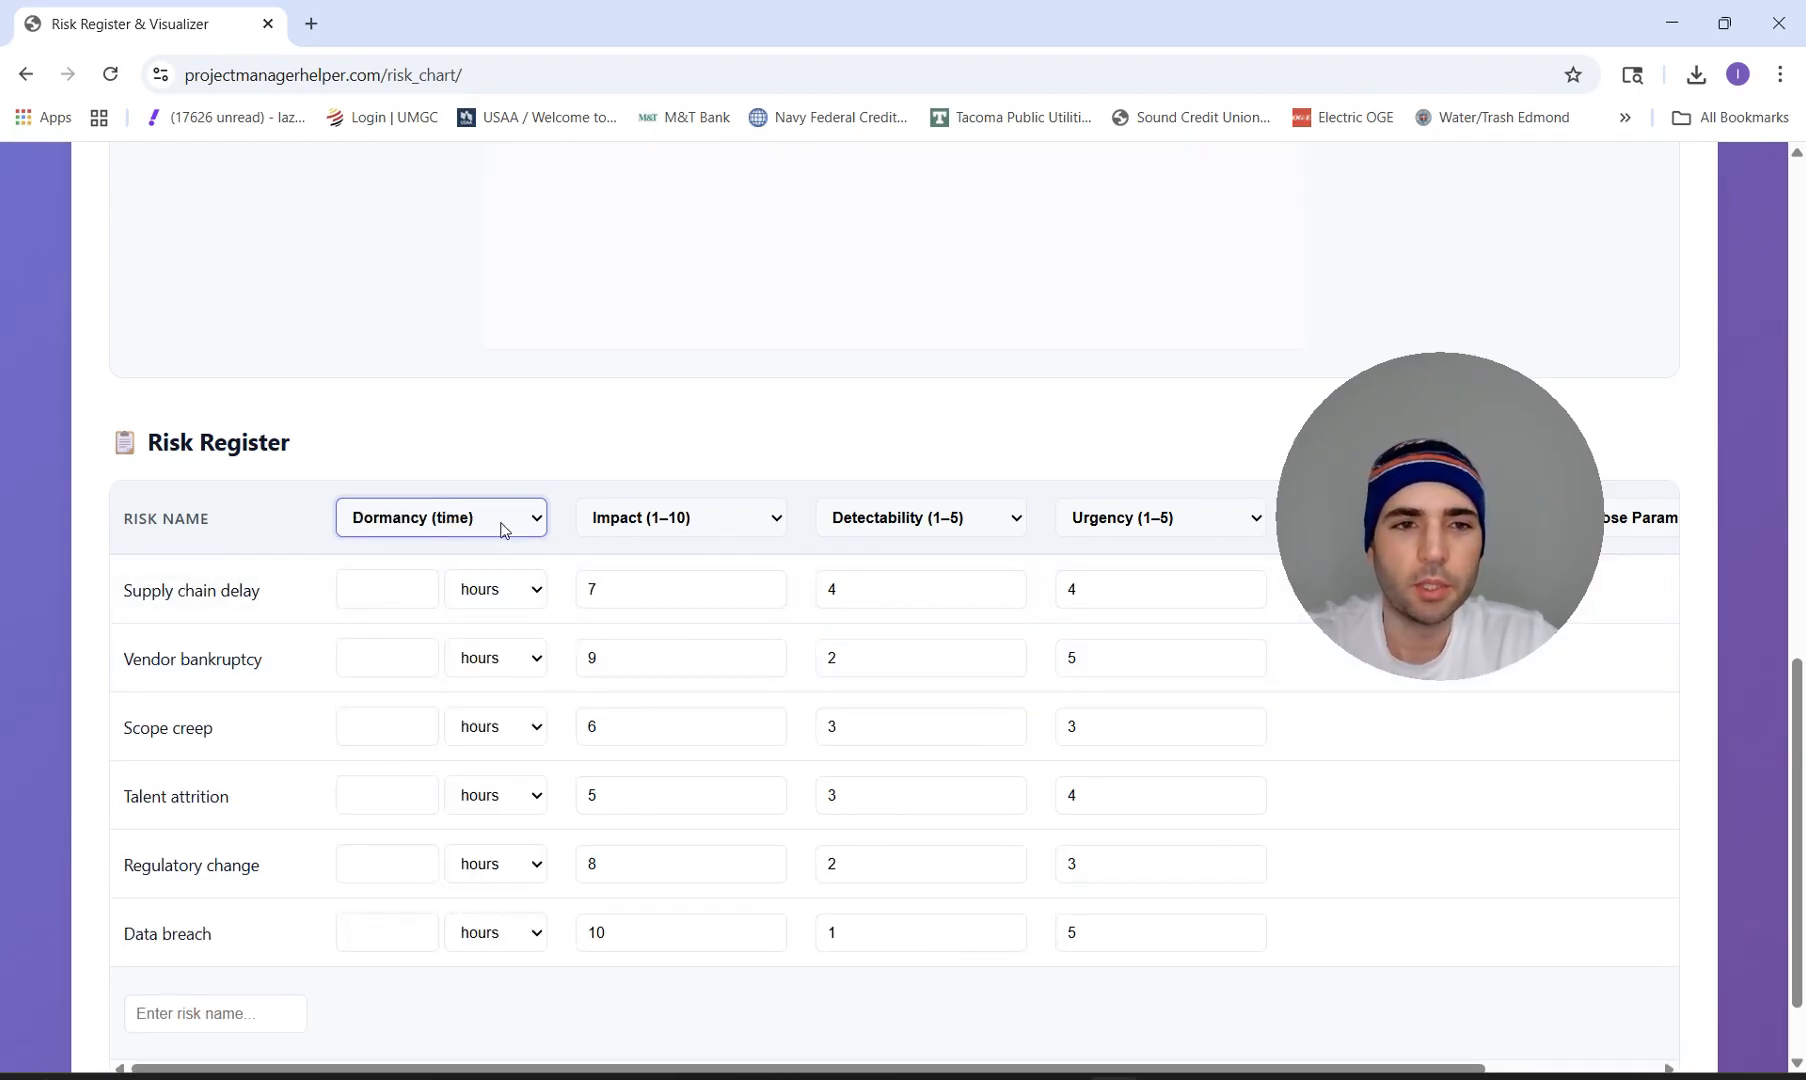
{"action": "left_click", "coordinate": [521, 603]}
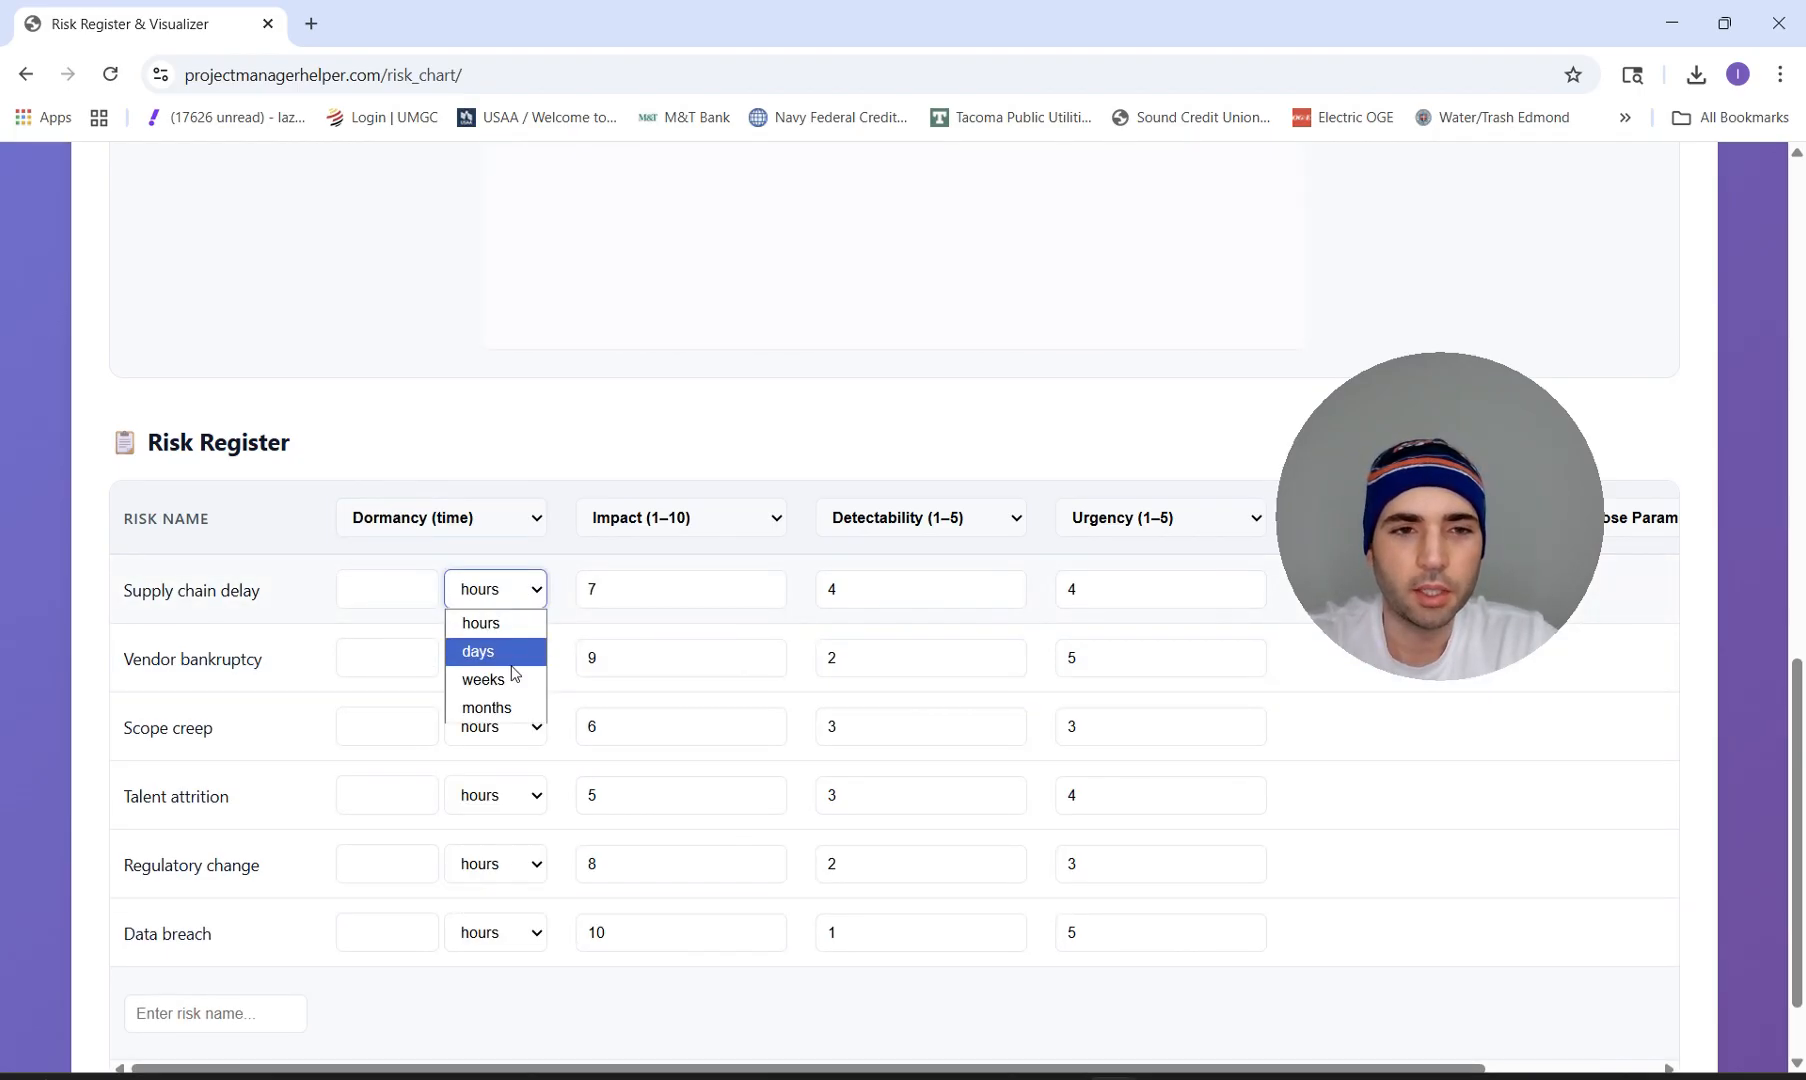
{"action": "left_click", "coordinate": [517, 590]}
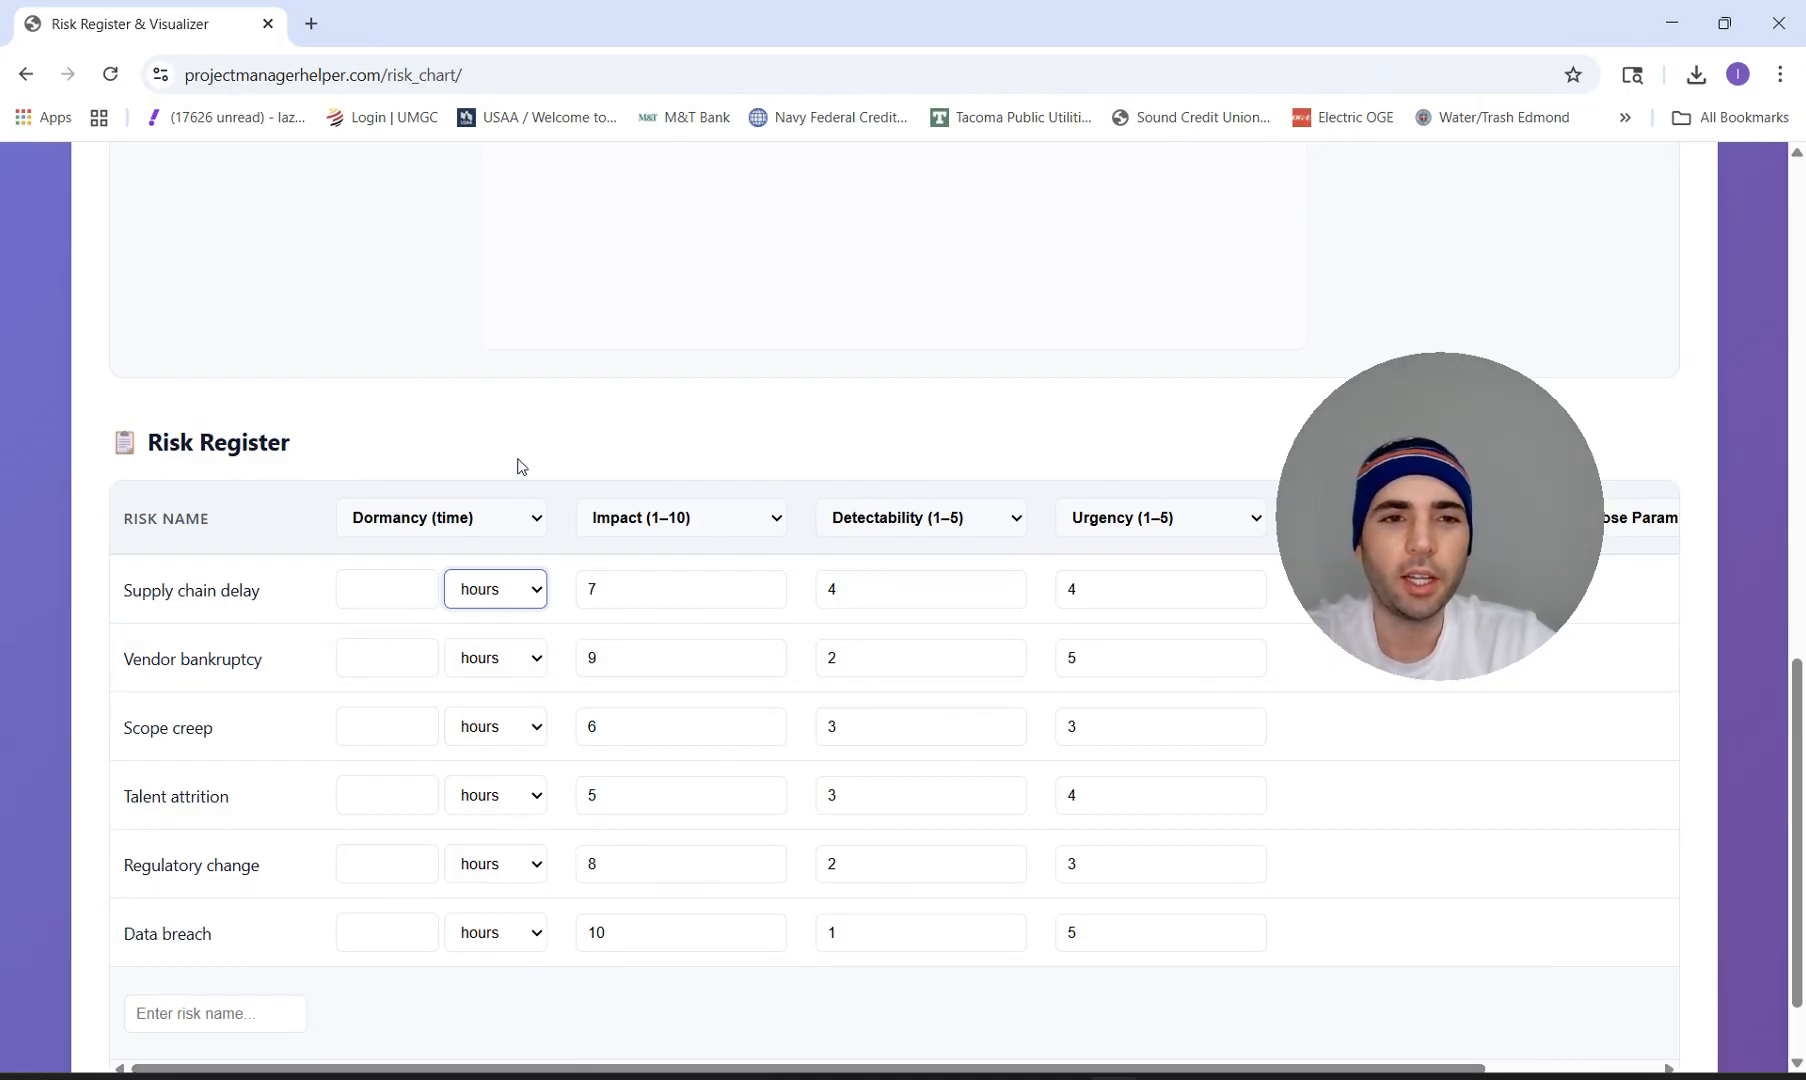
Switch the register's first parameter column to Detectability (H/M/L) and on to Urgency (H/M/L).
{"action": "left_click", "coordinate": [526, 527]}
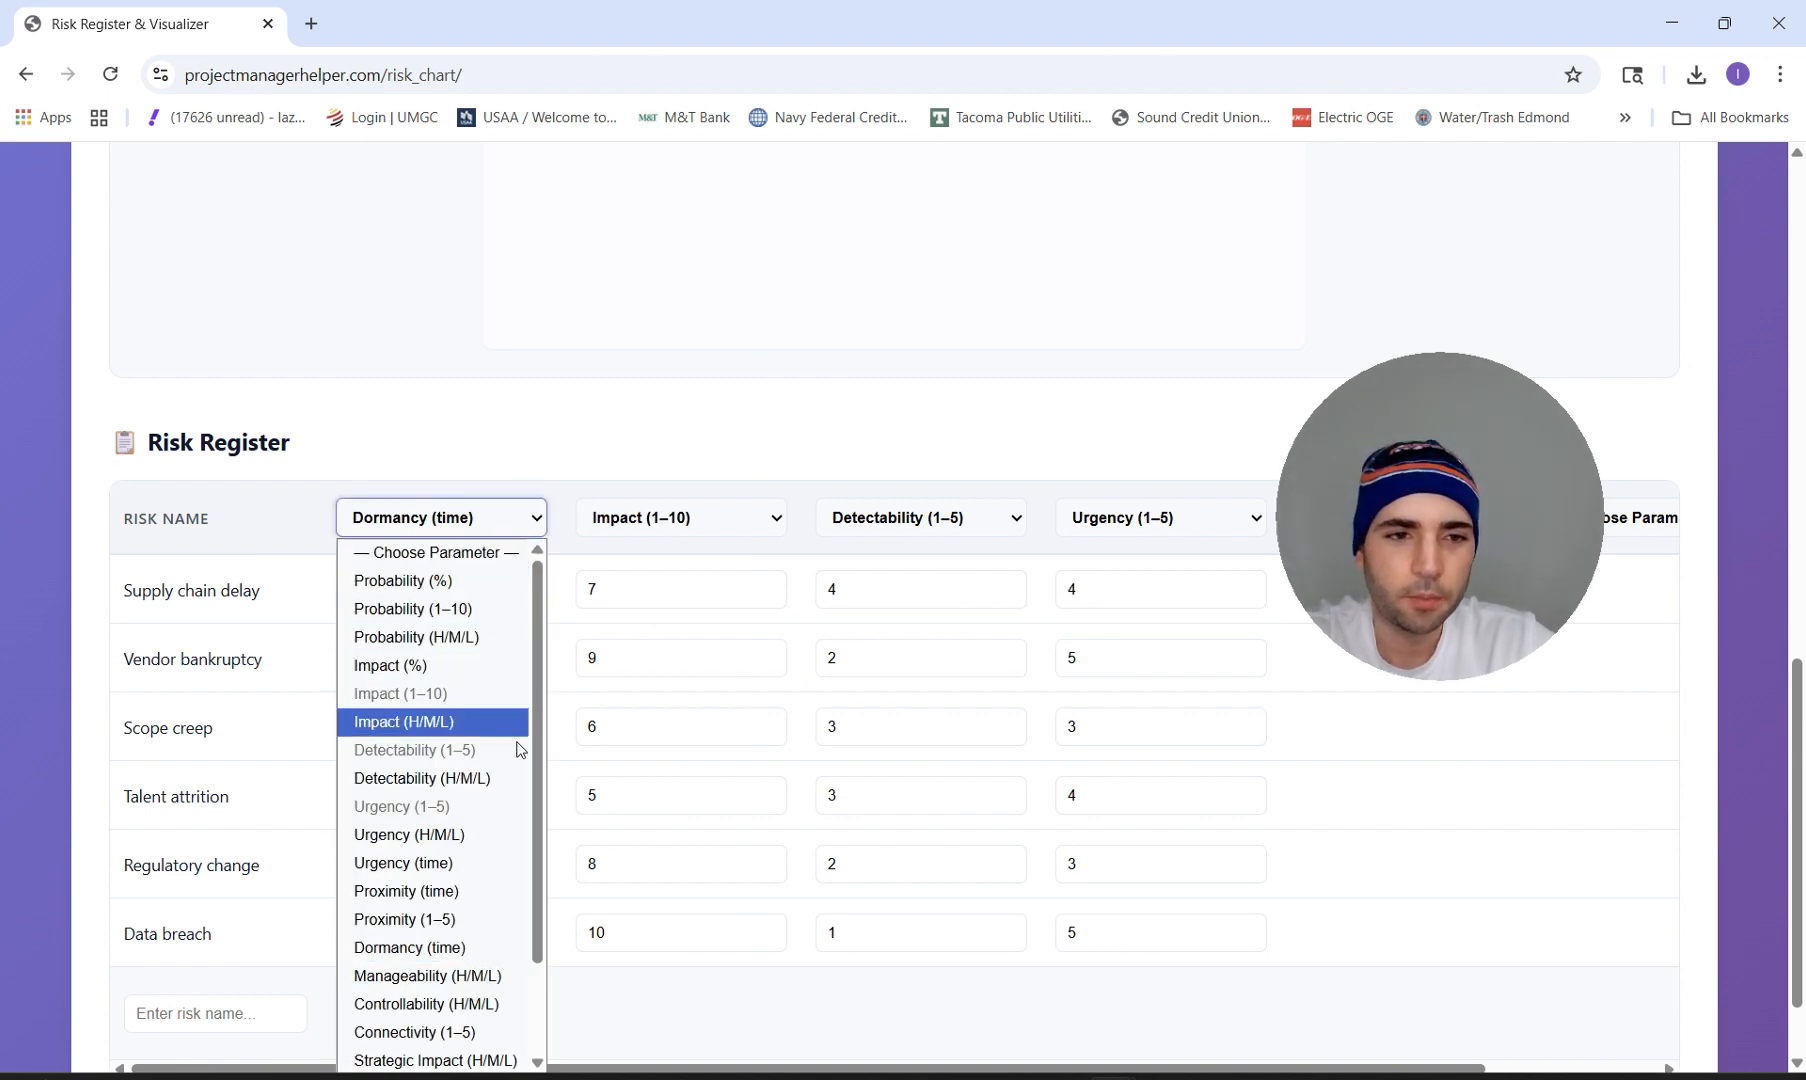
{"action": "left_click", "coordinate": [519, 778]}
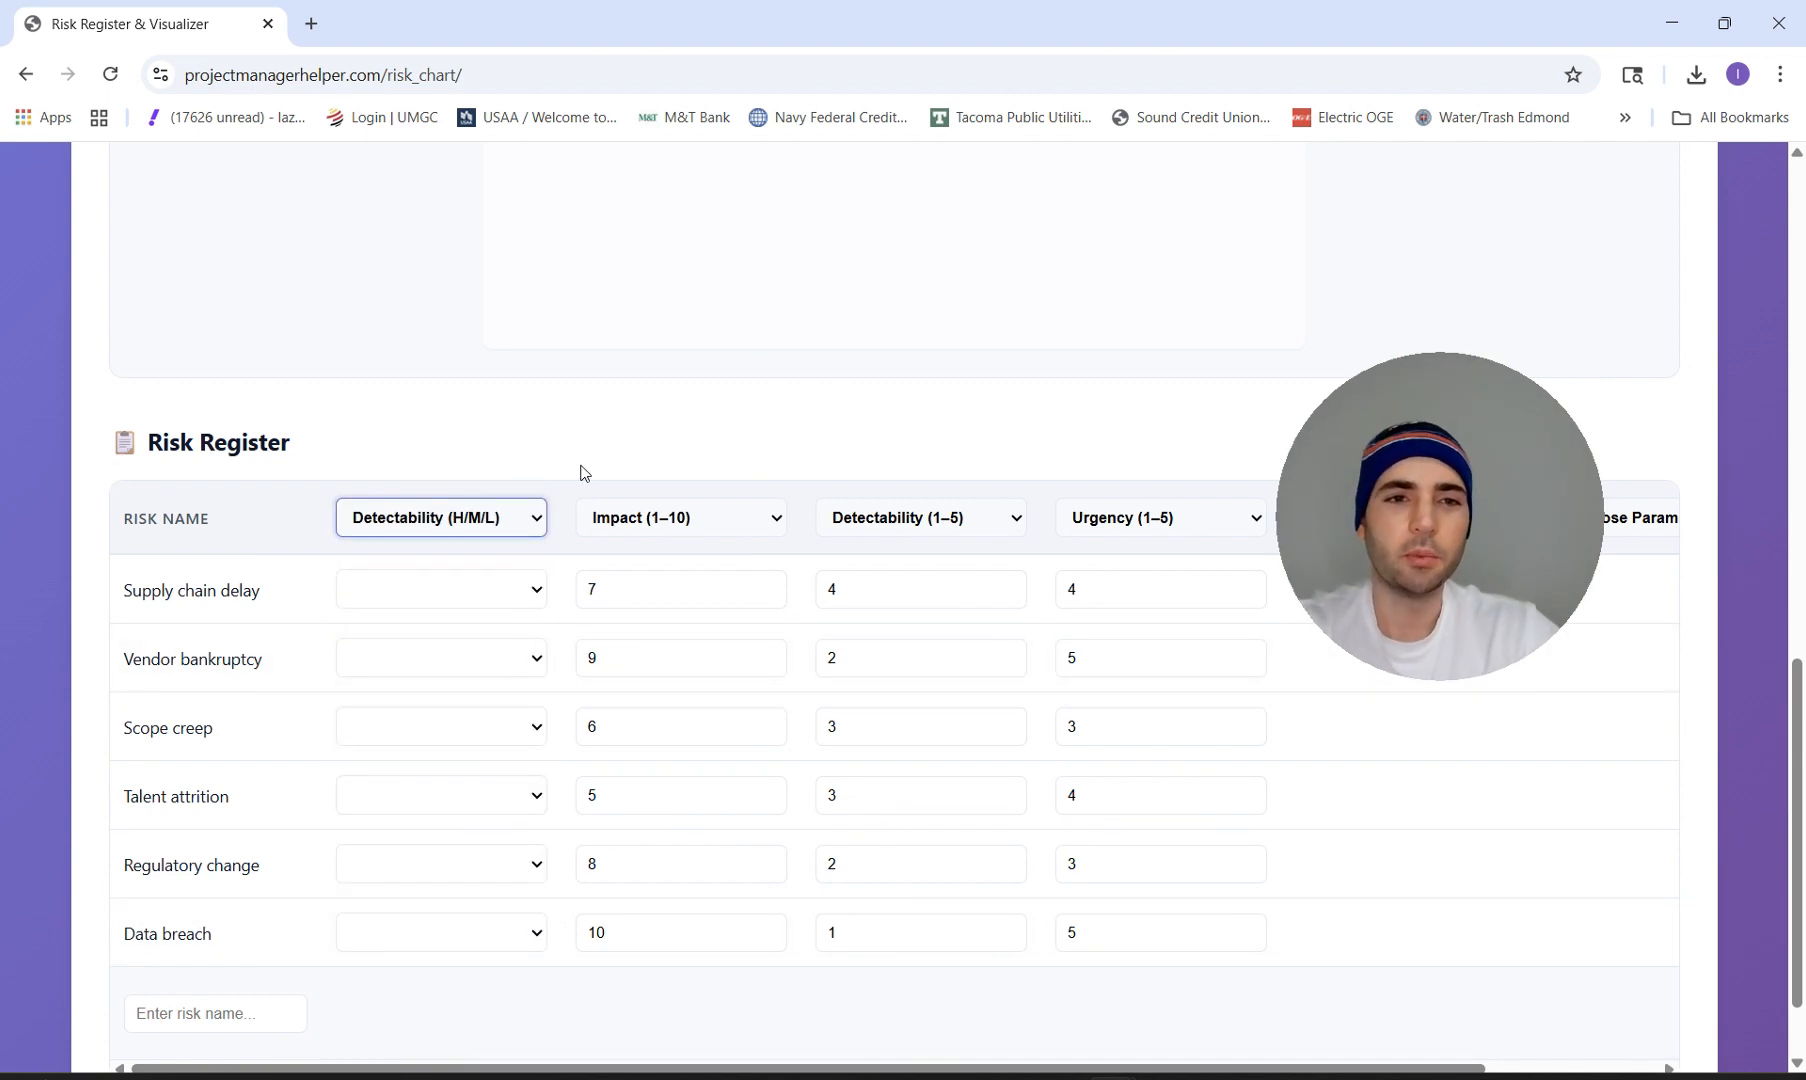
{"action": "left_click", "coordinate": [540, 517]}
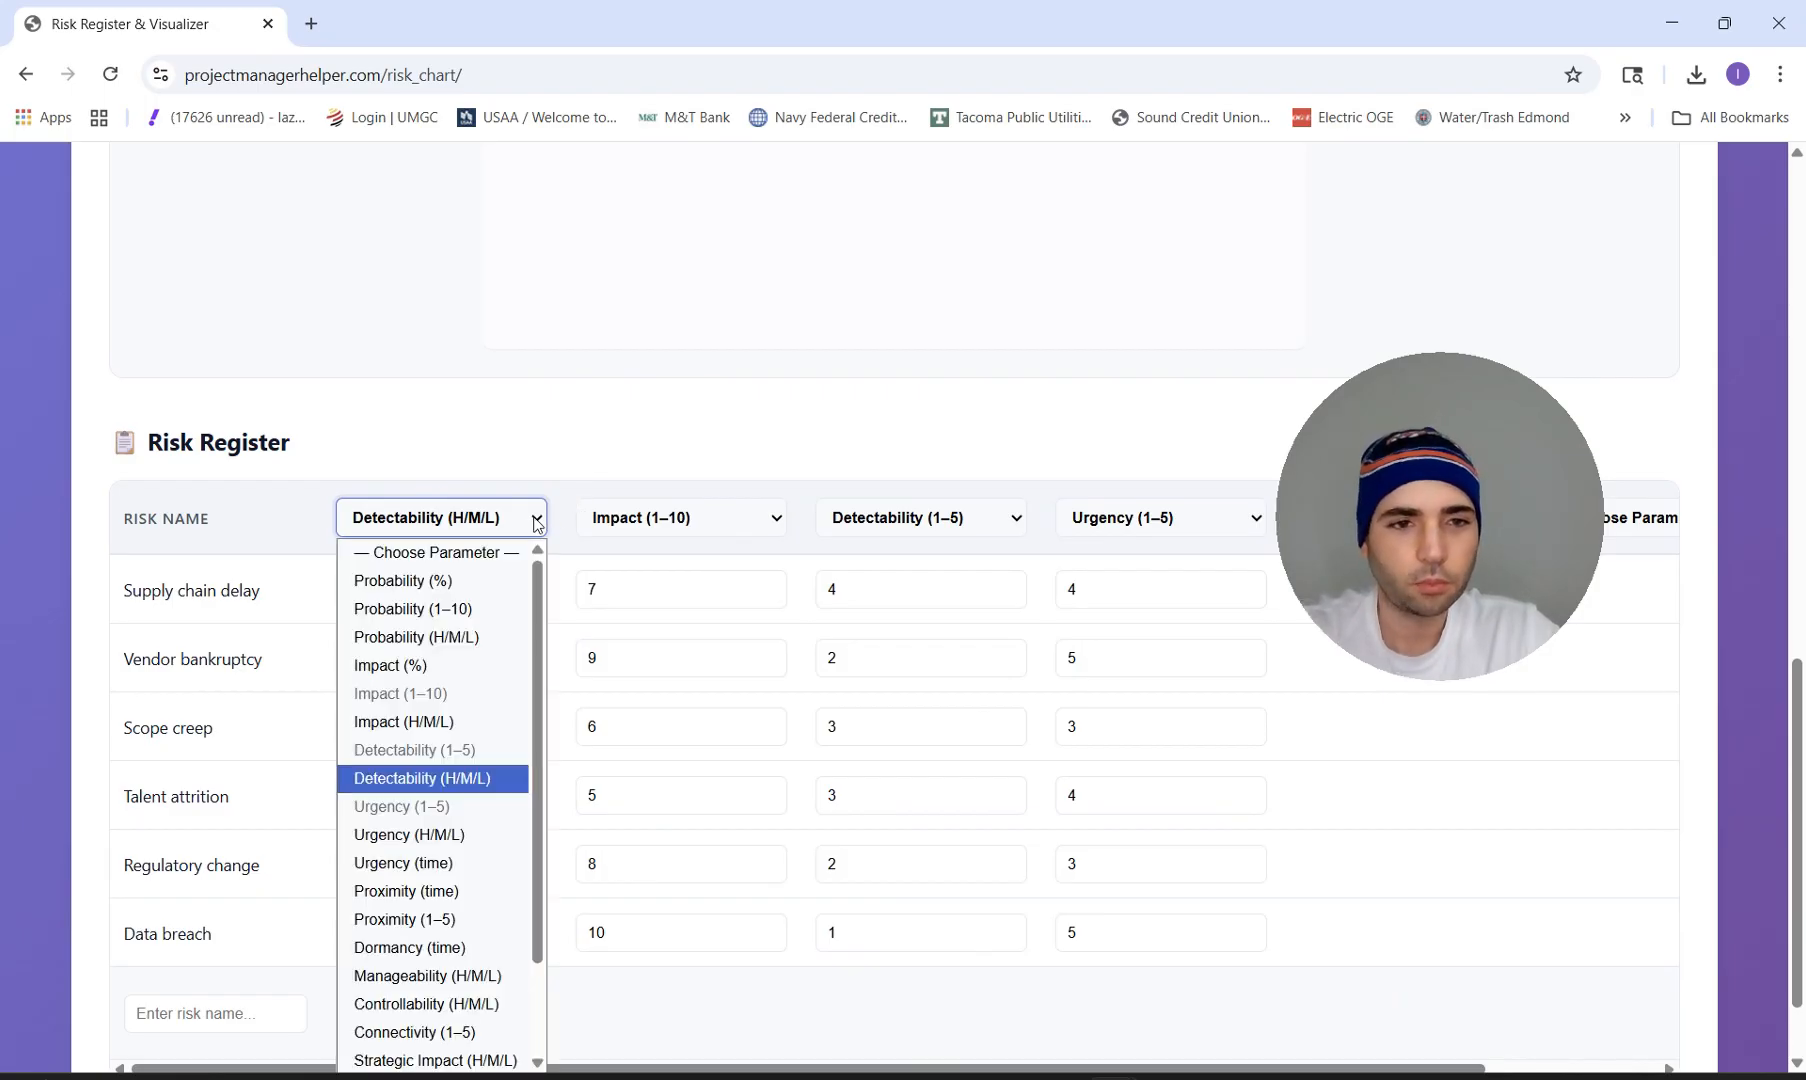
{"action": "left_click", "coordinate": [449, 849]}
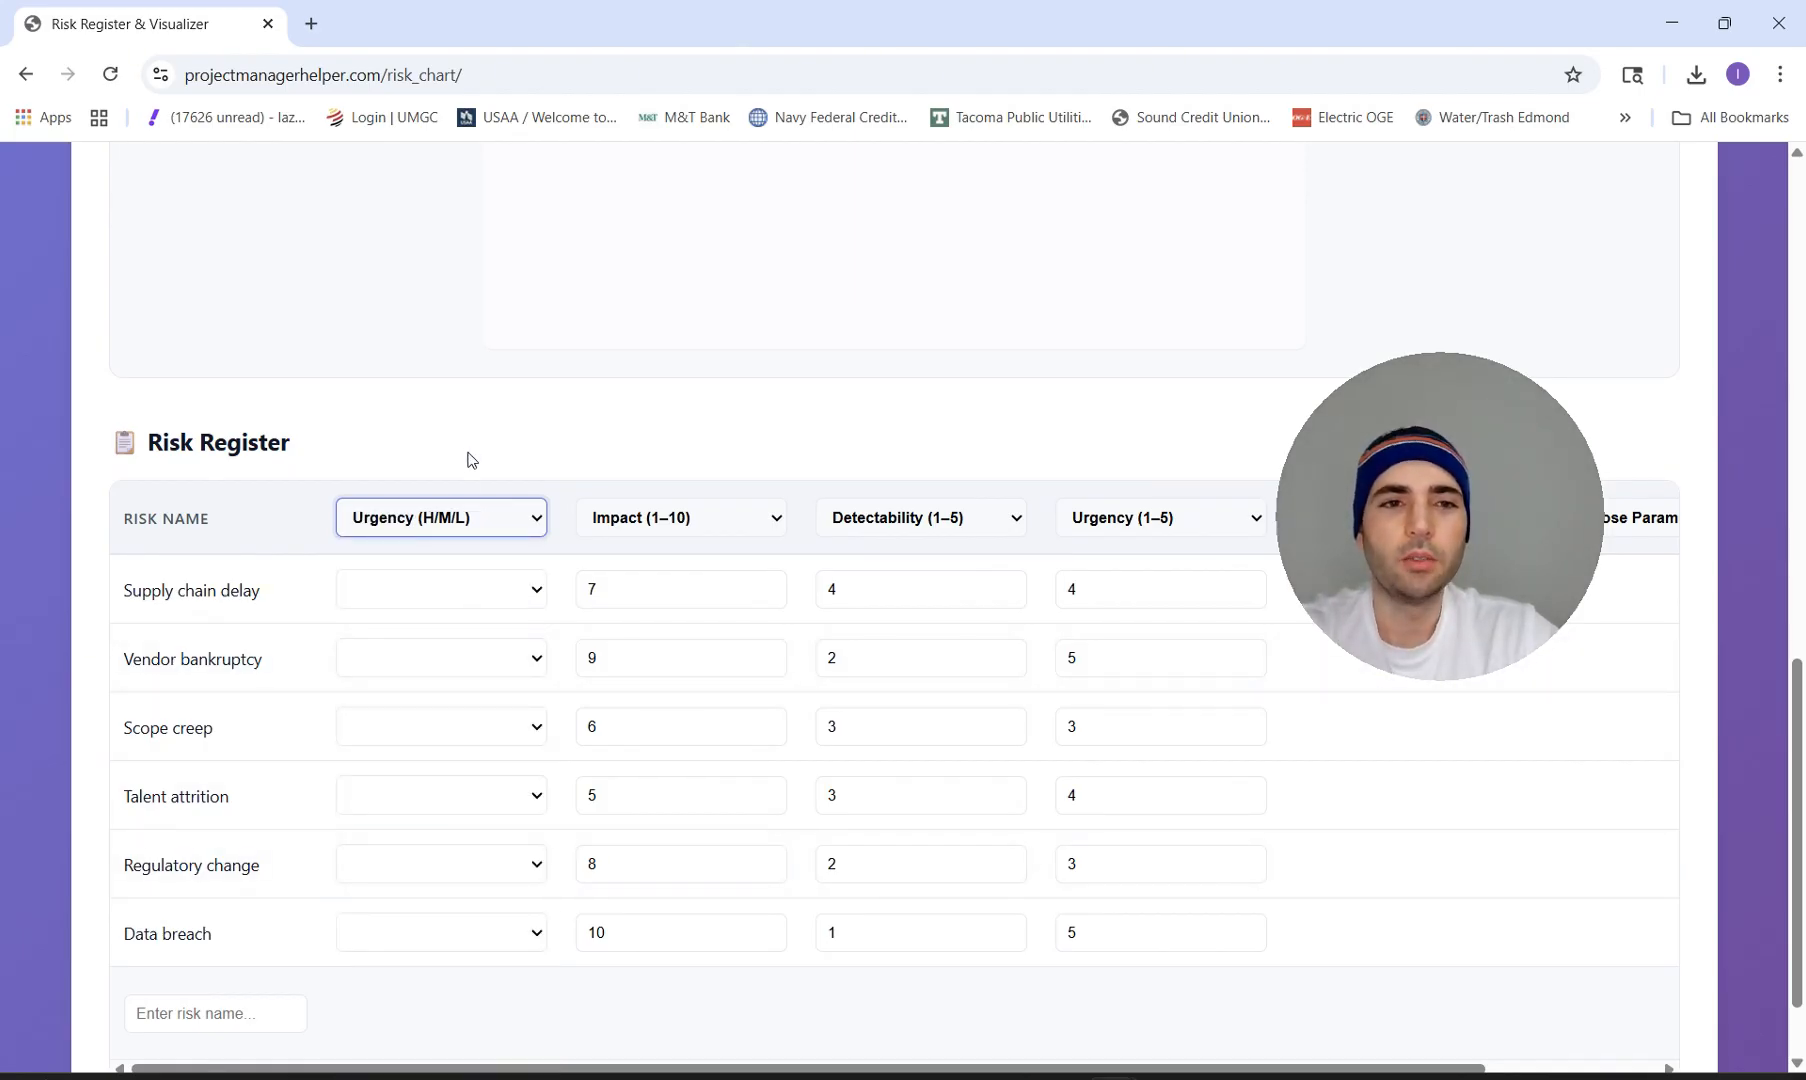
Replace Urgency (H/M/L) in the register's first parameter column with Dormancy (time).
{"action": "left_click", "coordinate": [526, 520]}
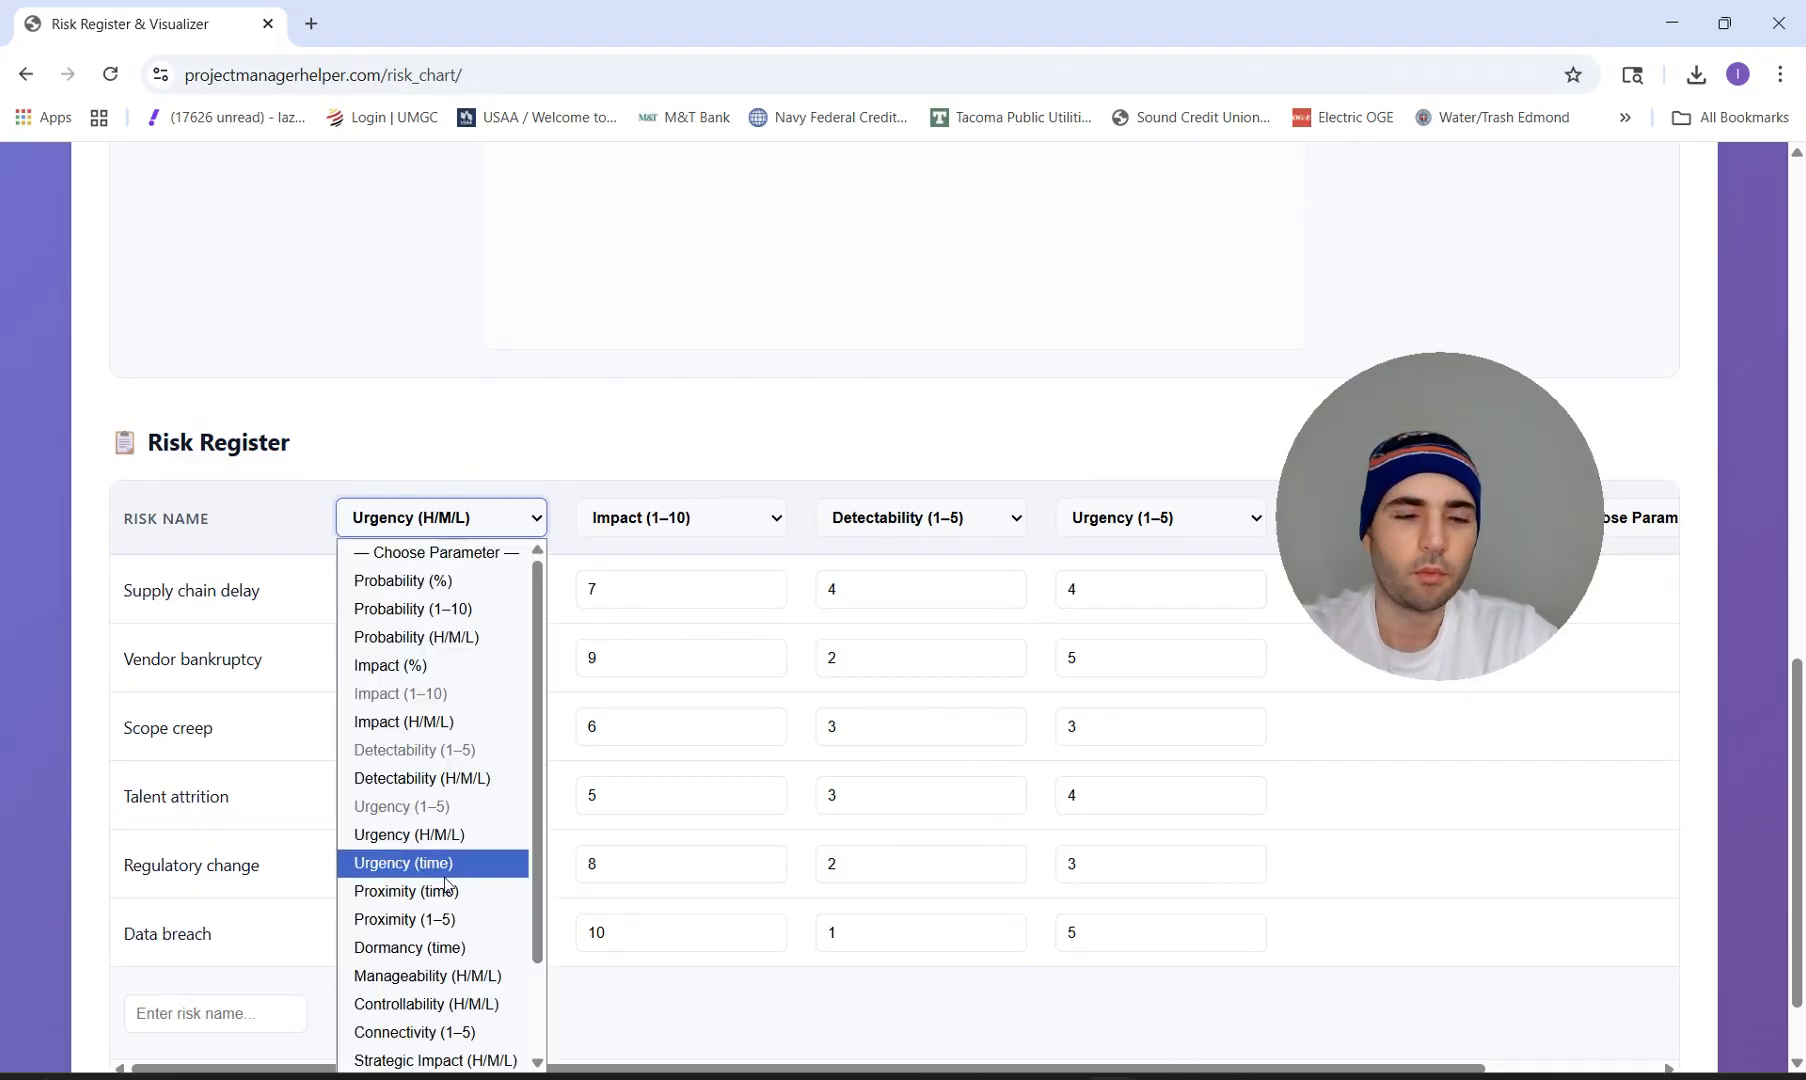
{"action": "scroll", "coordinate": [457, 875], "scroll_direction": "down", "scroll_amount": 2}
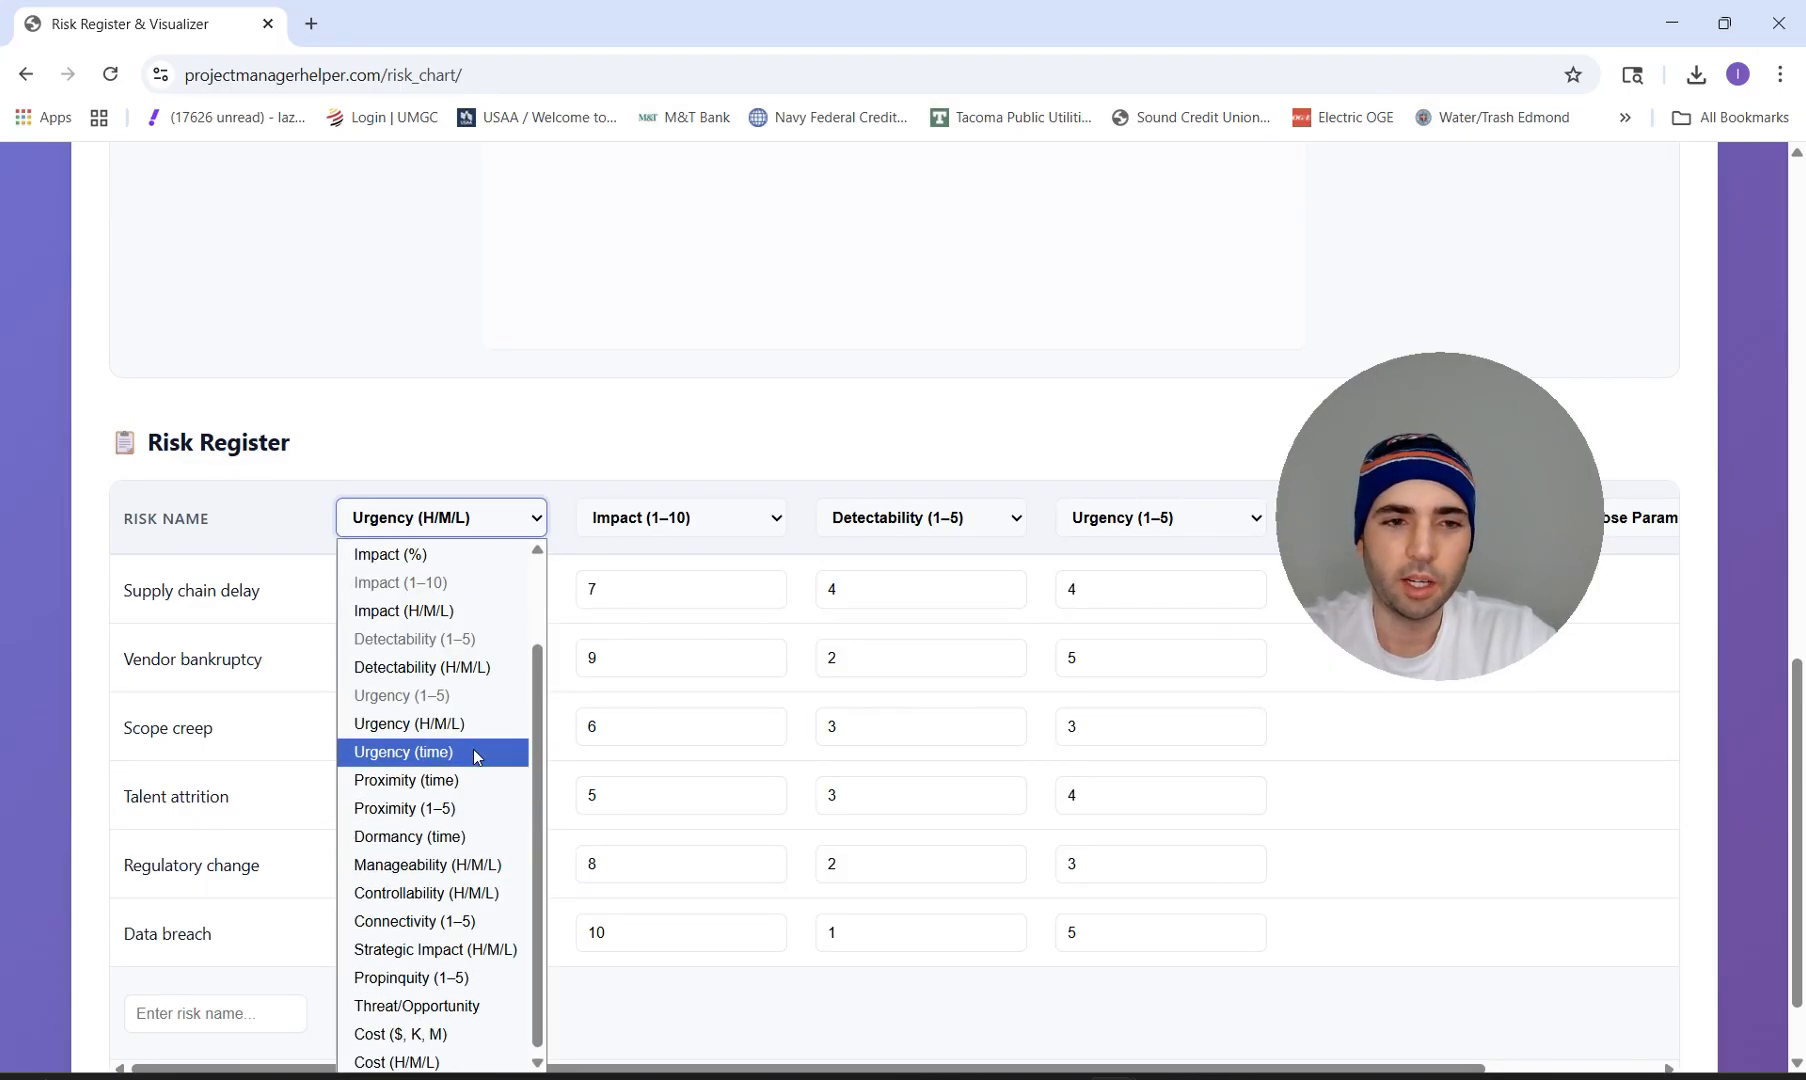
{"action": "scroll", "coordinate": [465, 784], "scroll_direction": "down", "scroll_amount": 1}
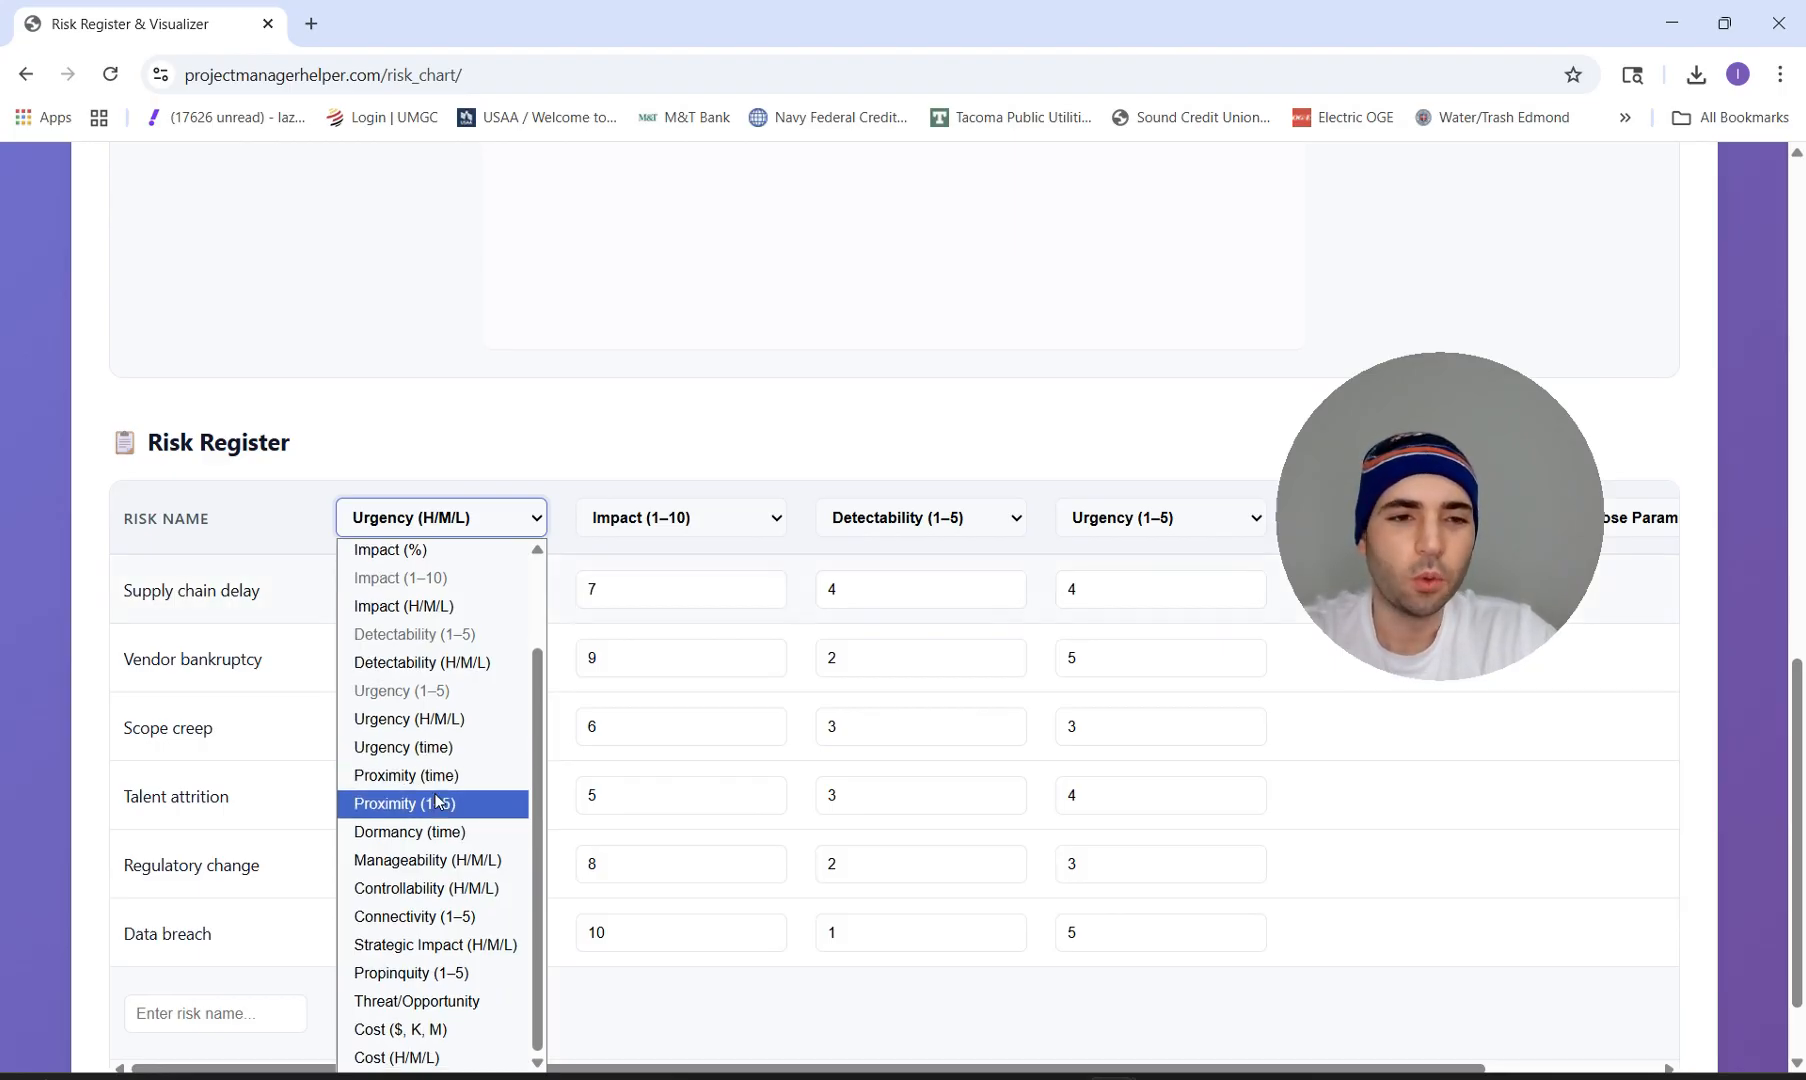
{"action": "left_click", "coordinate": [495, 834]}
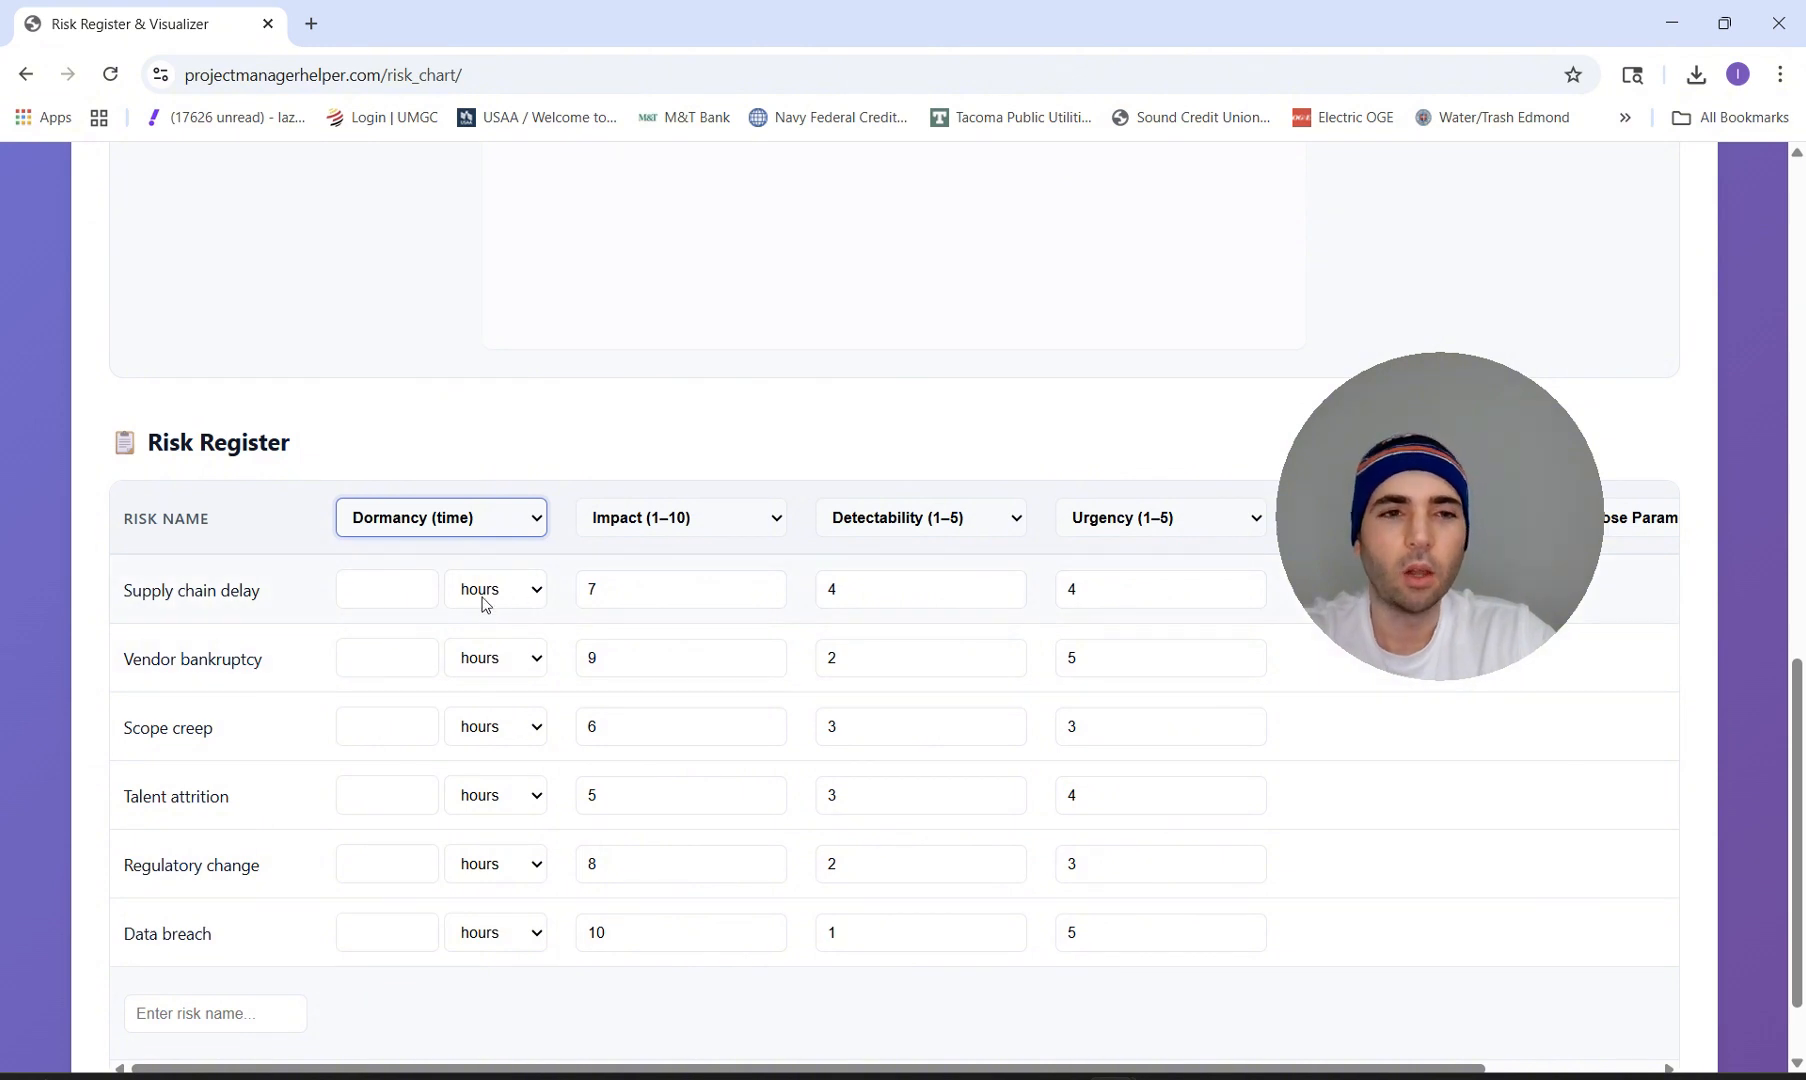
Set the register's first parameter column to Propinquity (1–5).
{"action": "left_click", "coordinate": [520, 525]}
{"action": "scroll", "coordinate": [489, 922], "scroll_direction": "down", "scroll_amount": 2}
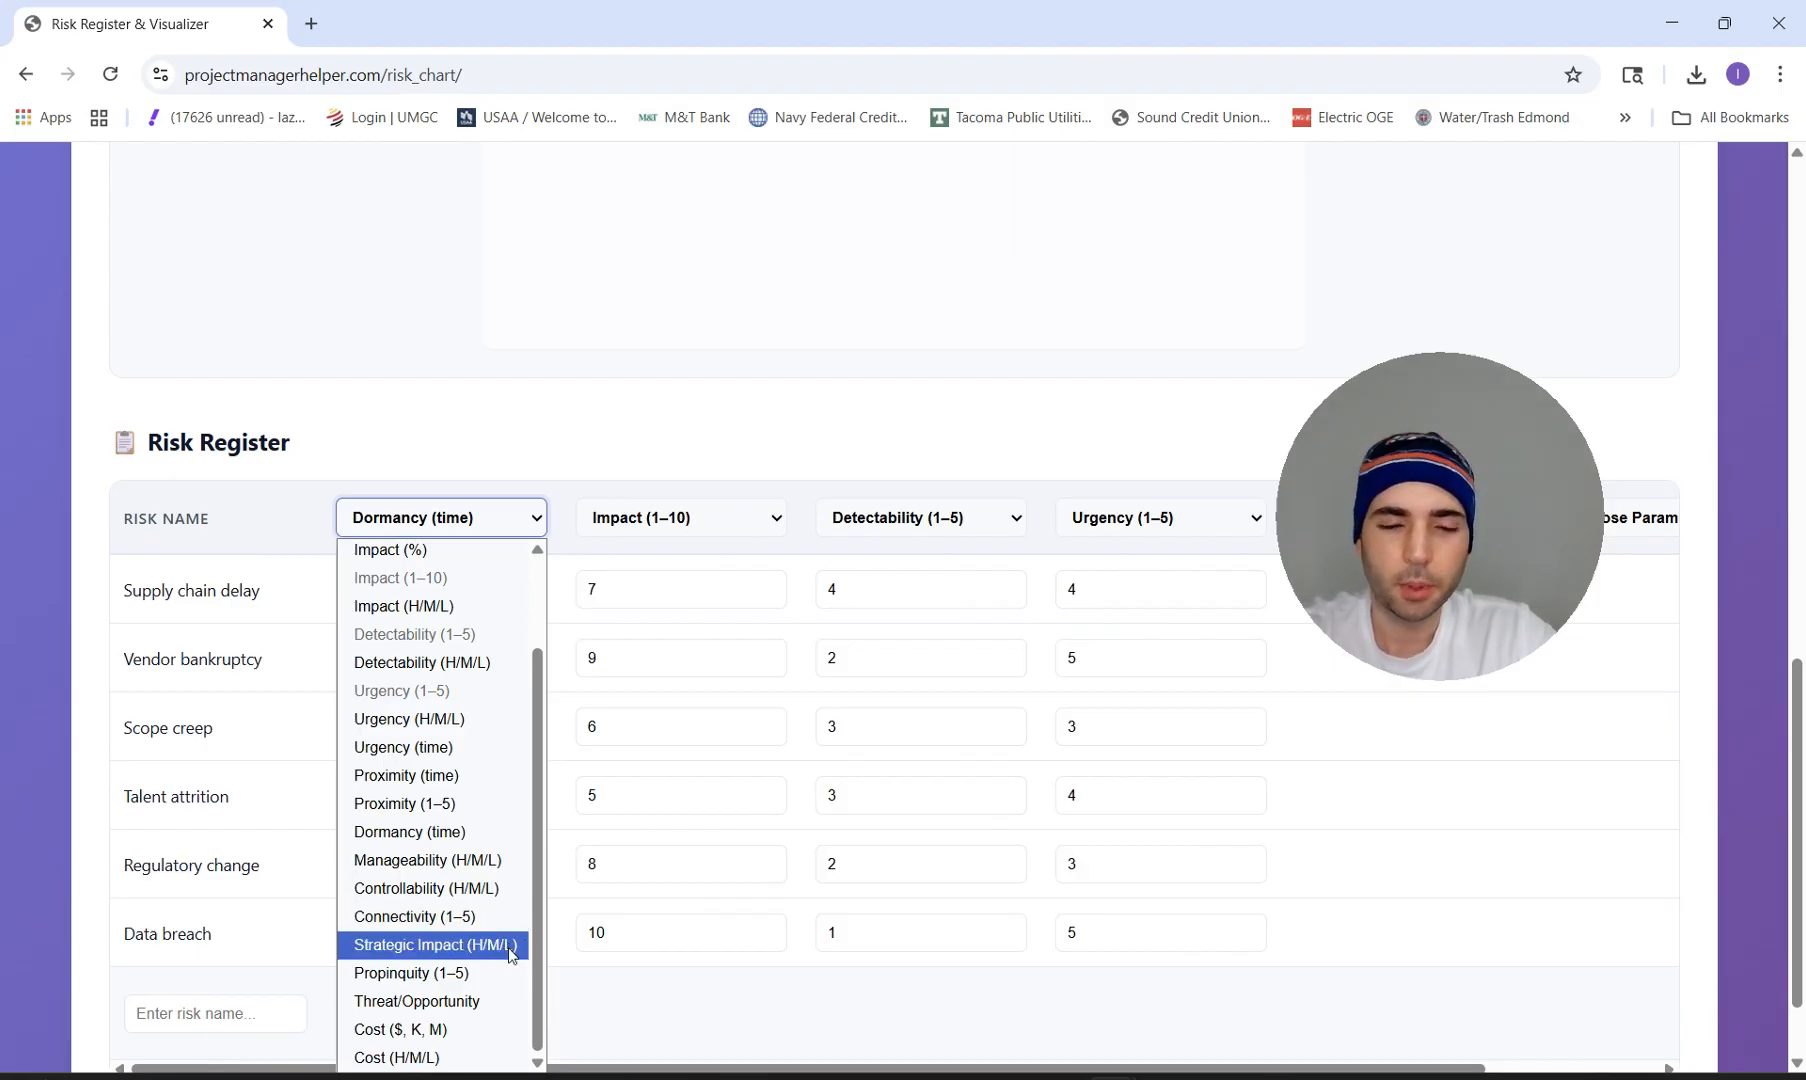
{"action": "left_click", "coordinate": [478, 973]}
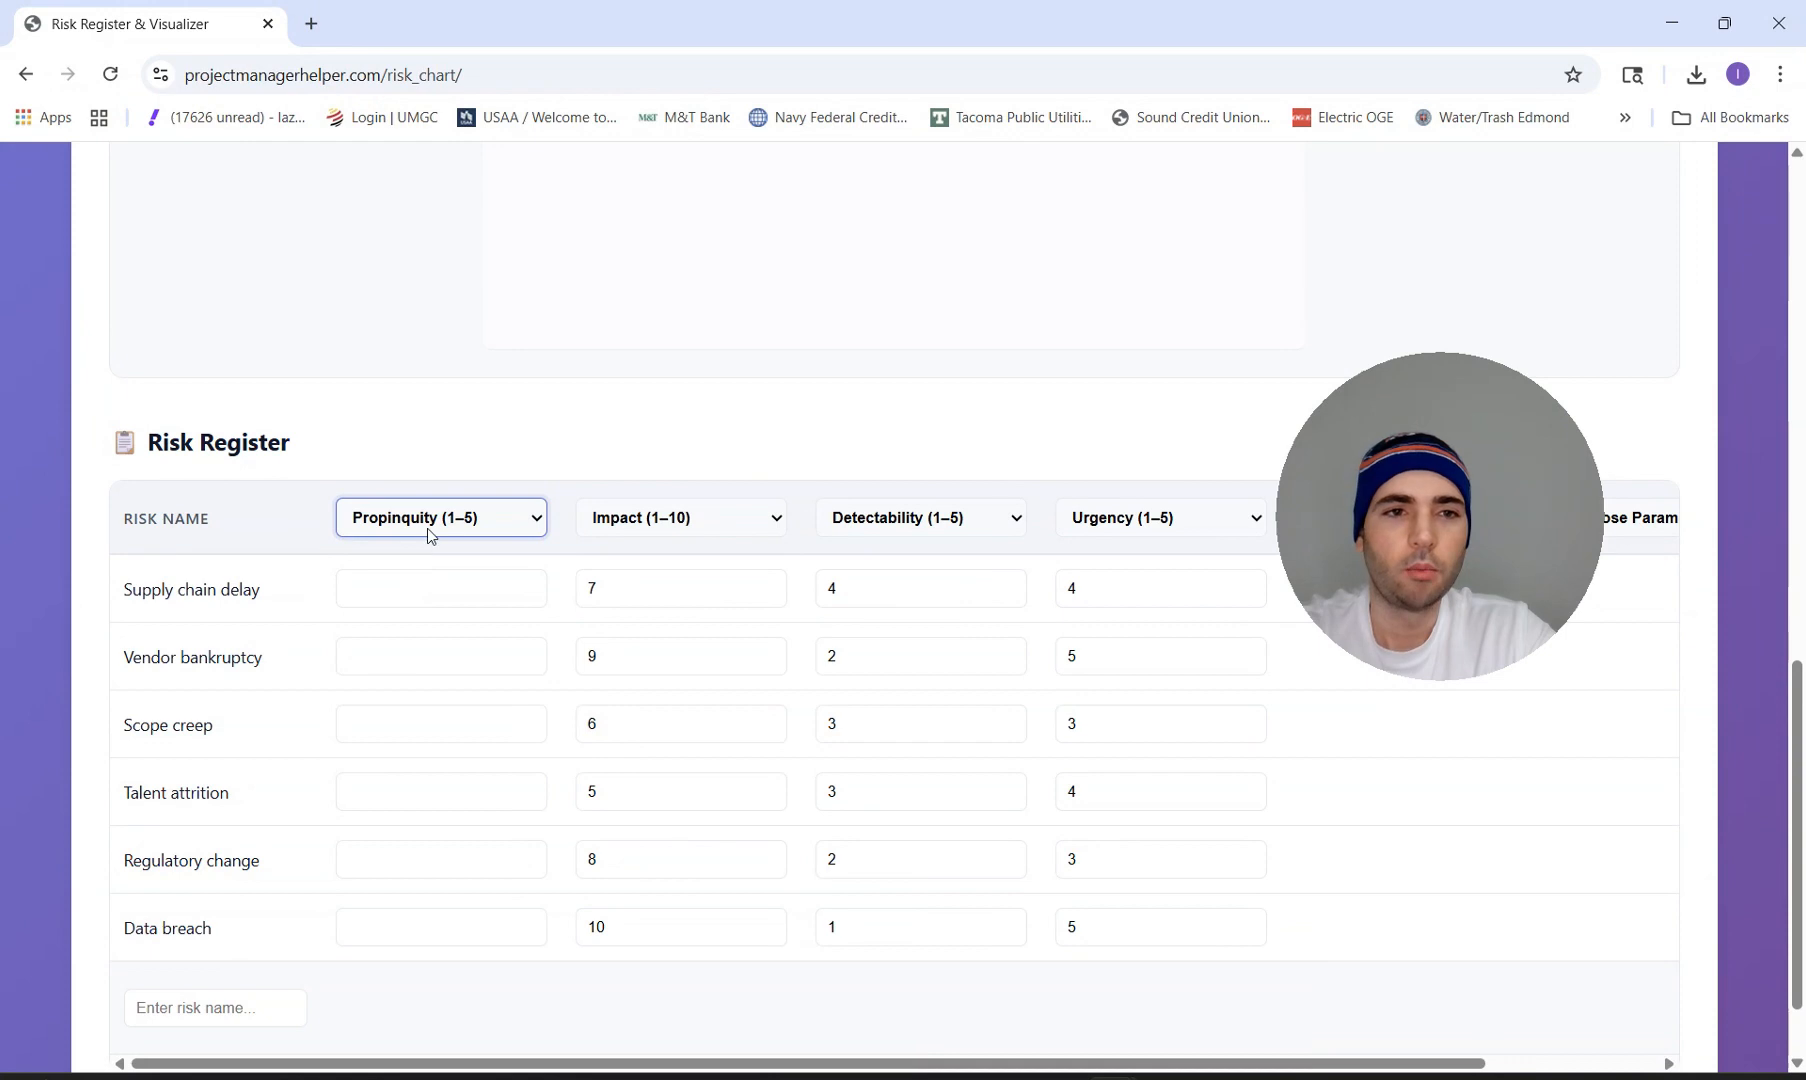
Browse the parameter options offered for the register's first column, including Threat/Opportunity and the Cost entries.
{"action": "left_click", "coordinate": [493, 531]}
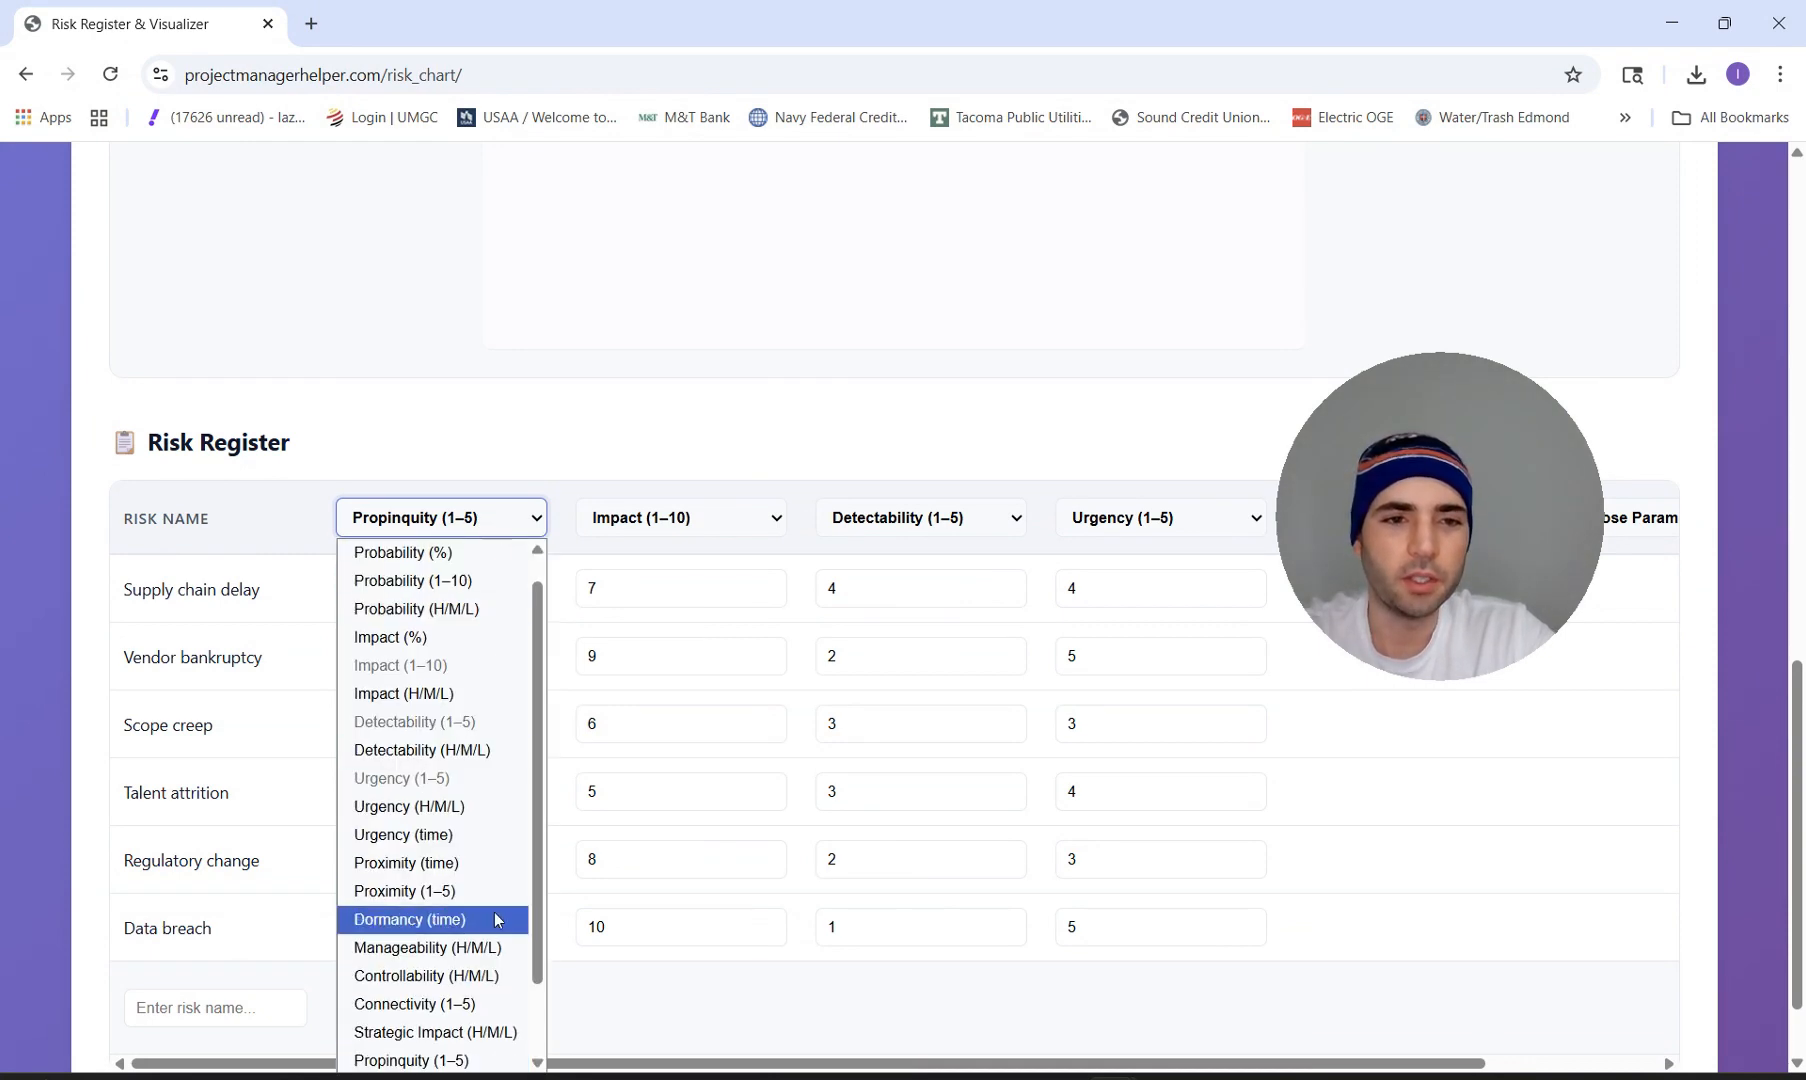
{"action": "scroll", "coordinate": [497, 919], "scroll_direction": "down", "scroll_amount": 1}
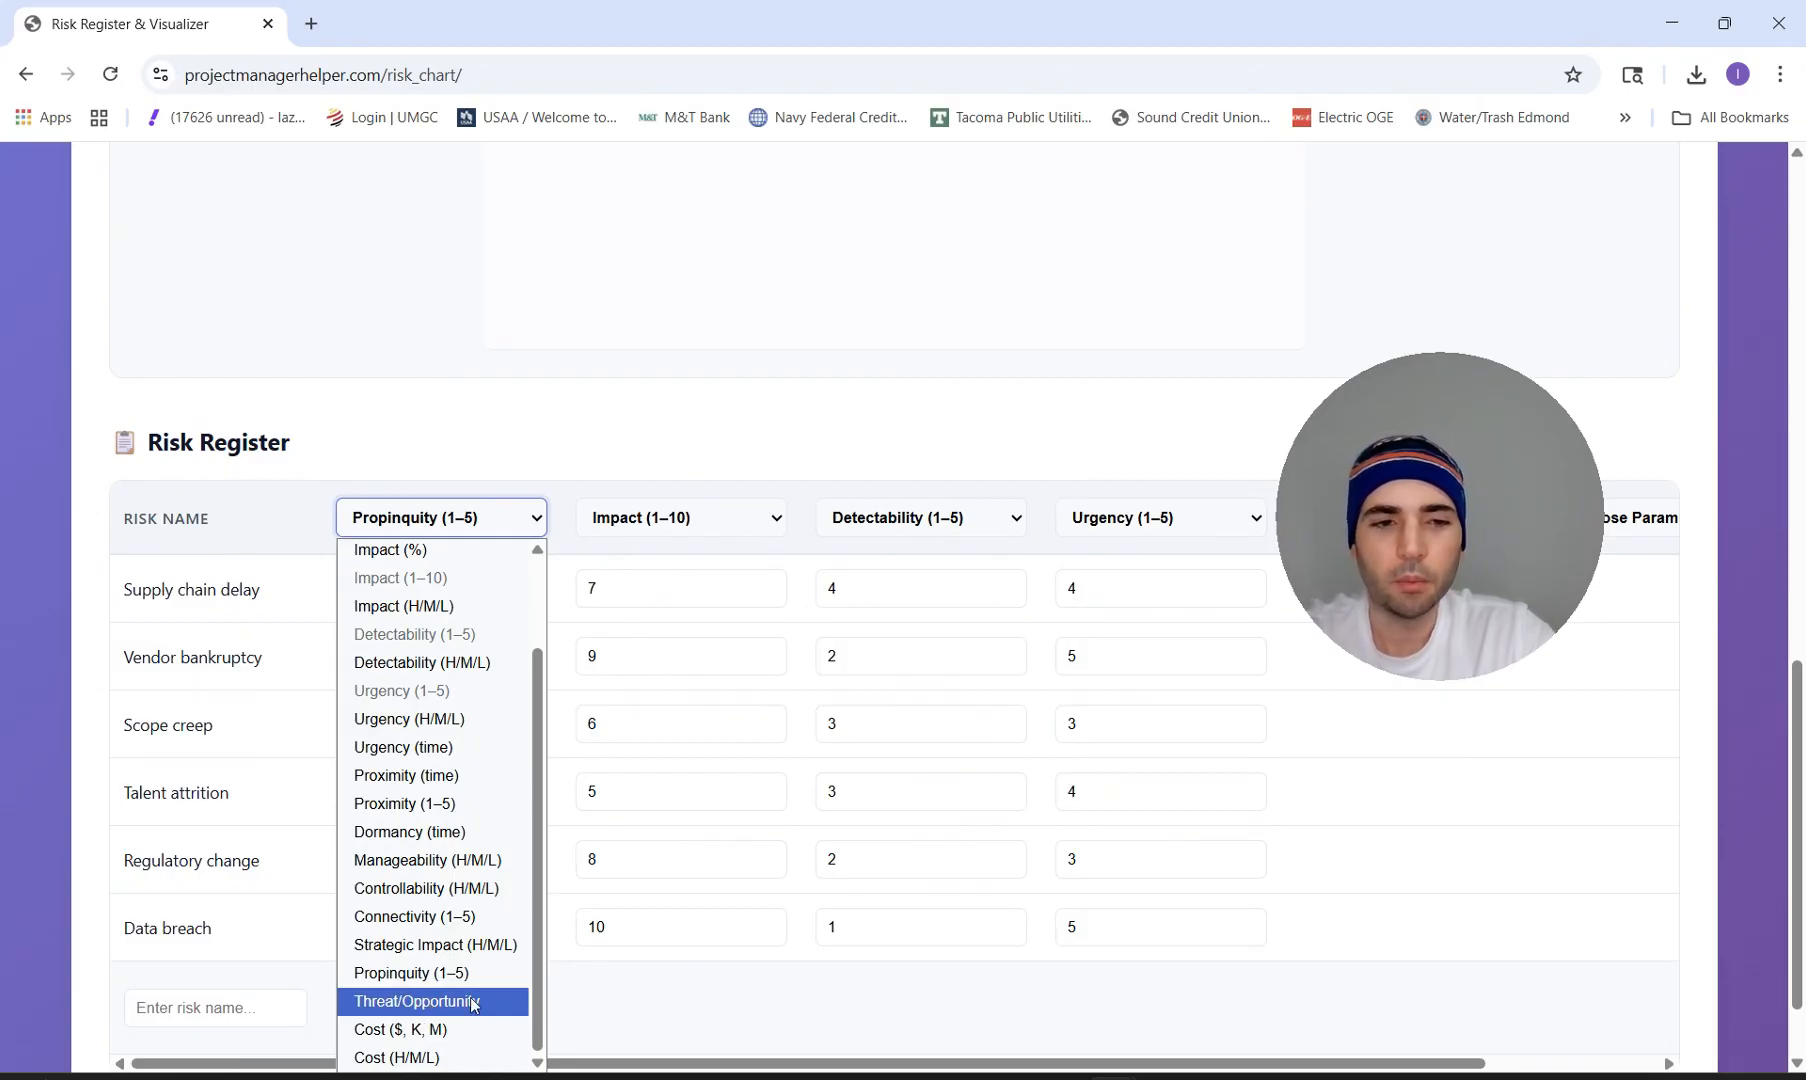
{"action": "scroll", "coordinate": [153, 894], "scroll_direction": "down", "scroll_amount": 2}
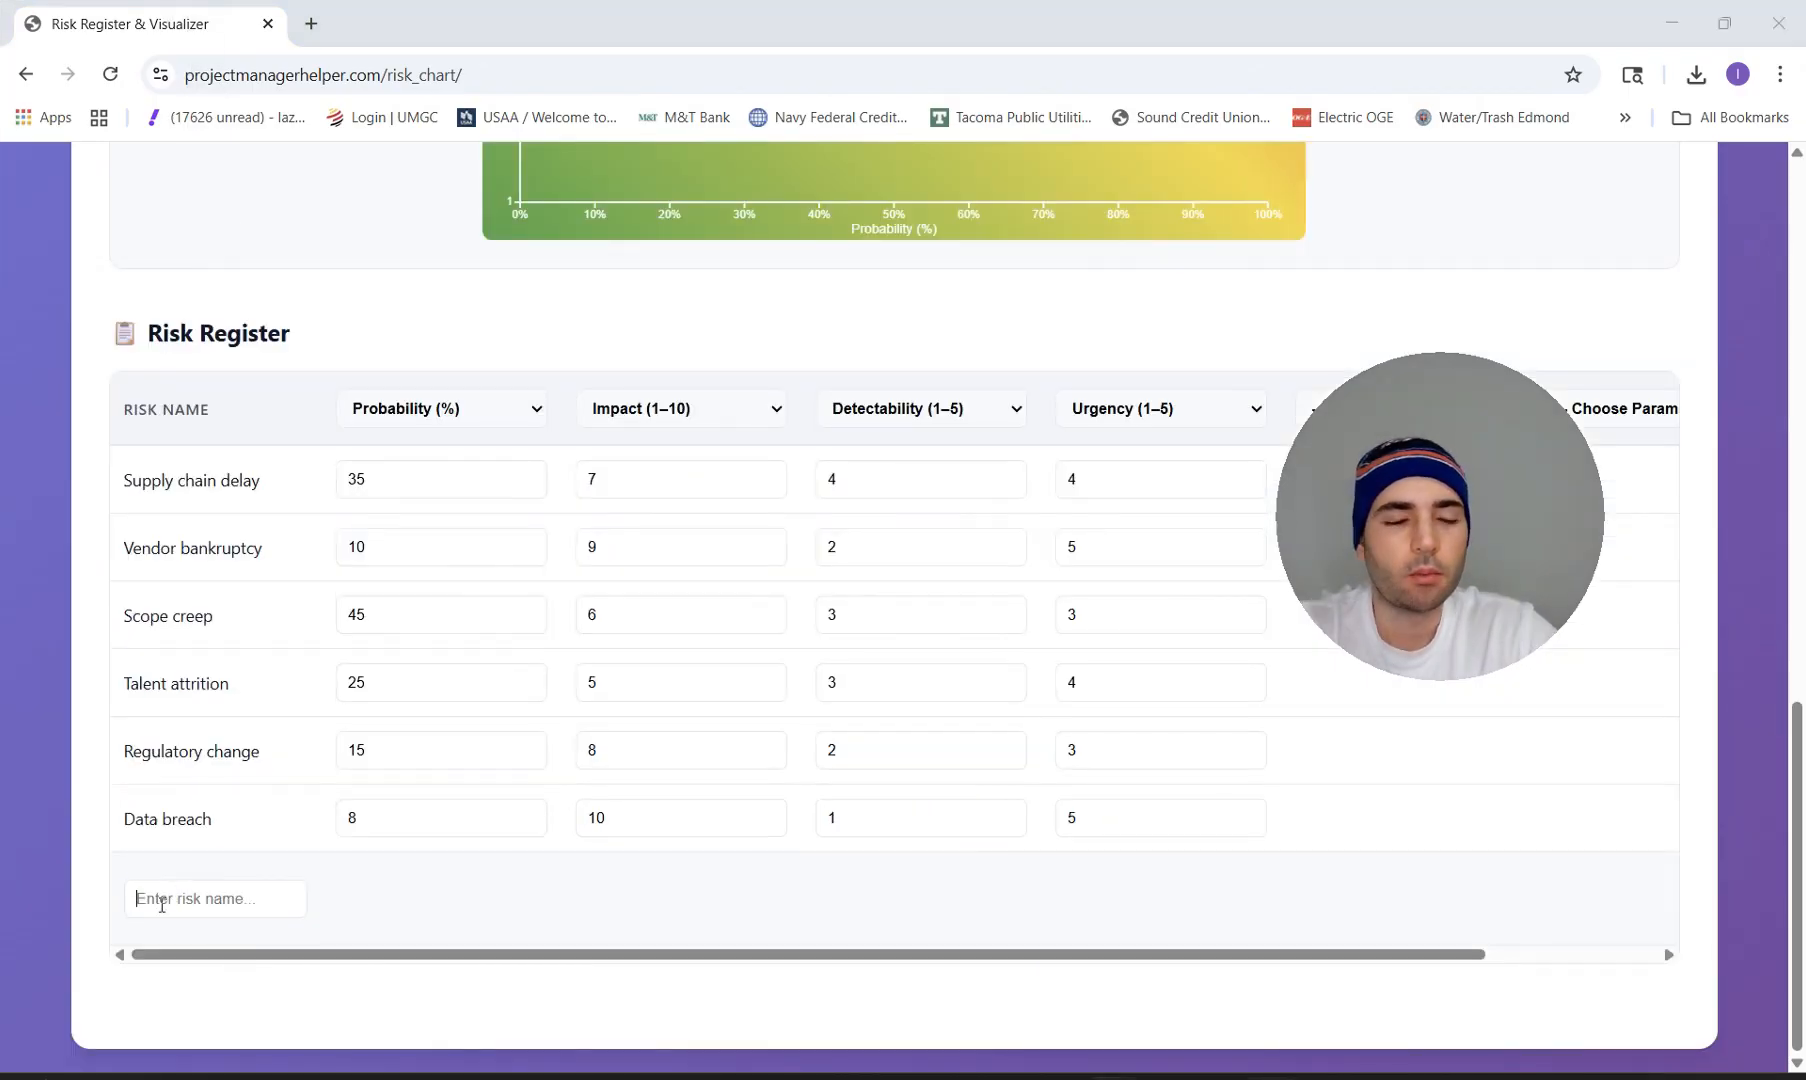
Add a new risk named Significant Delay to the risk register.
{"action": "left_click", "coordinate": [162, 903]}
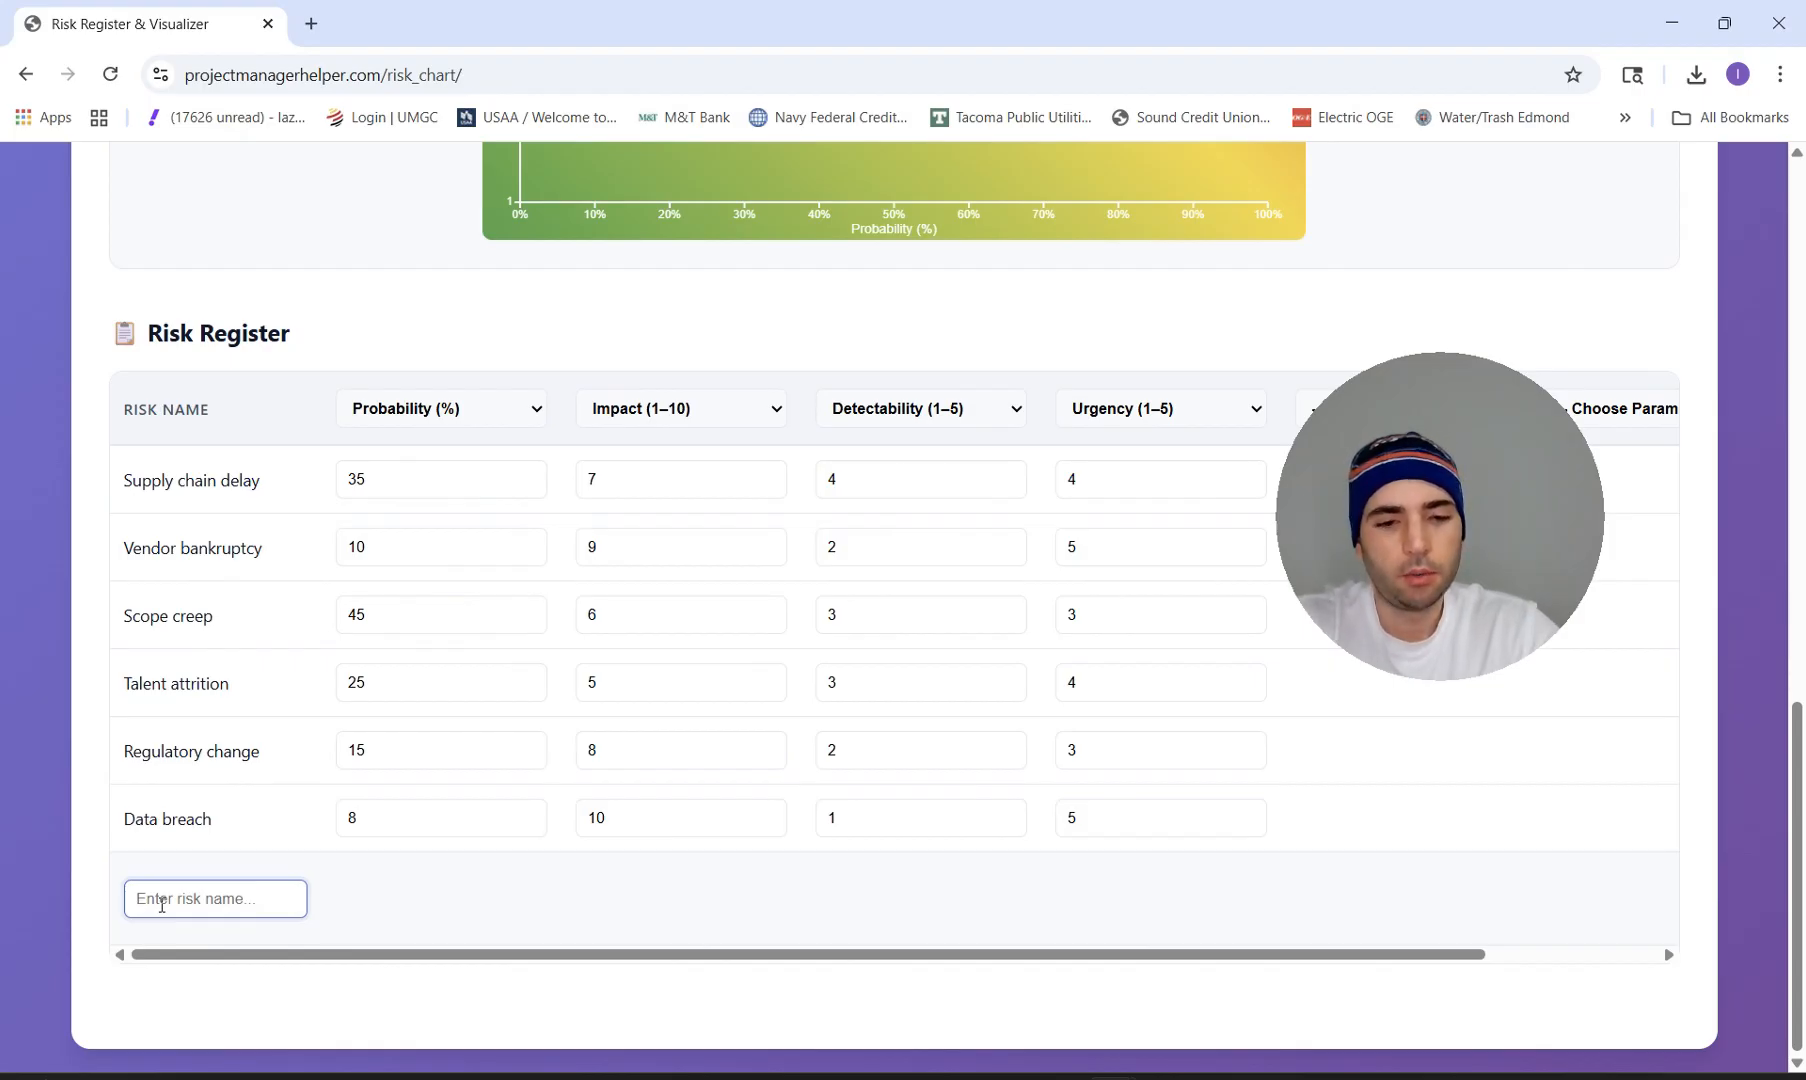
{"action": "type", "text": "Significant Delay"}
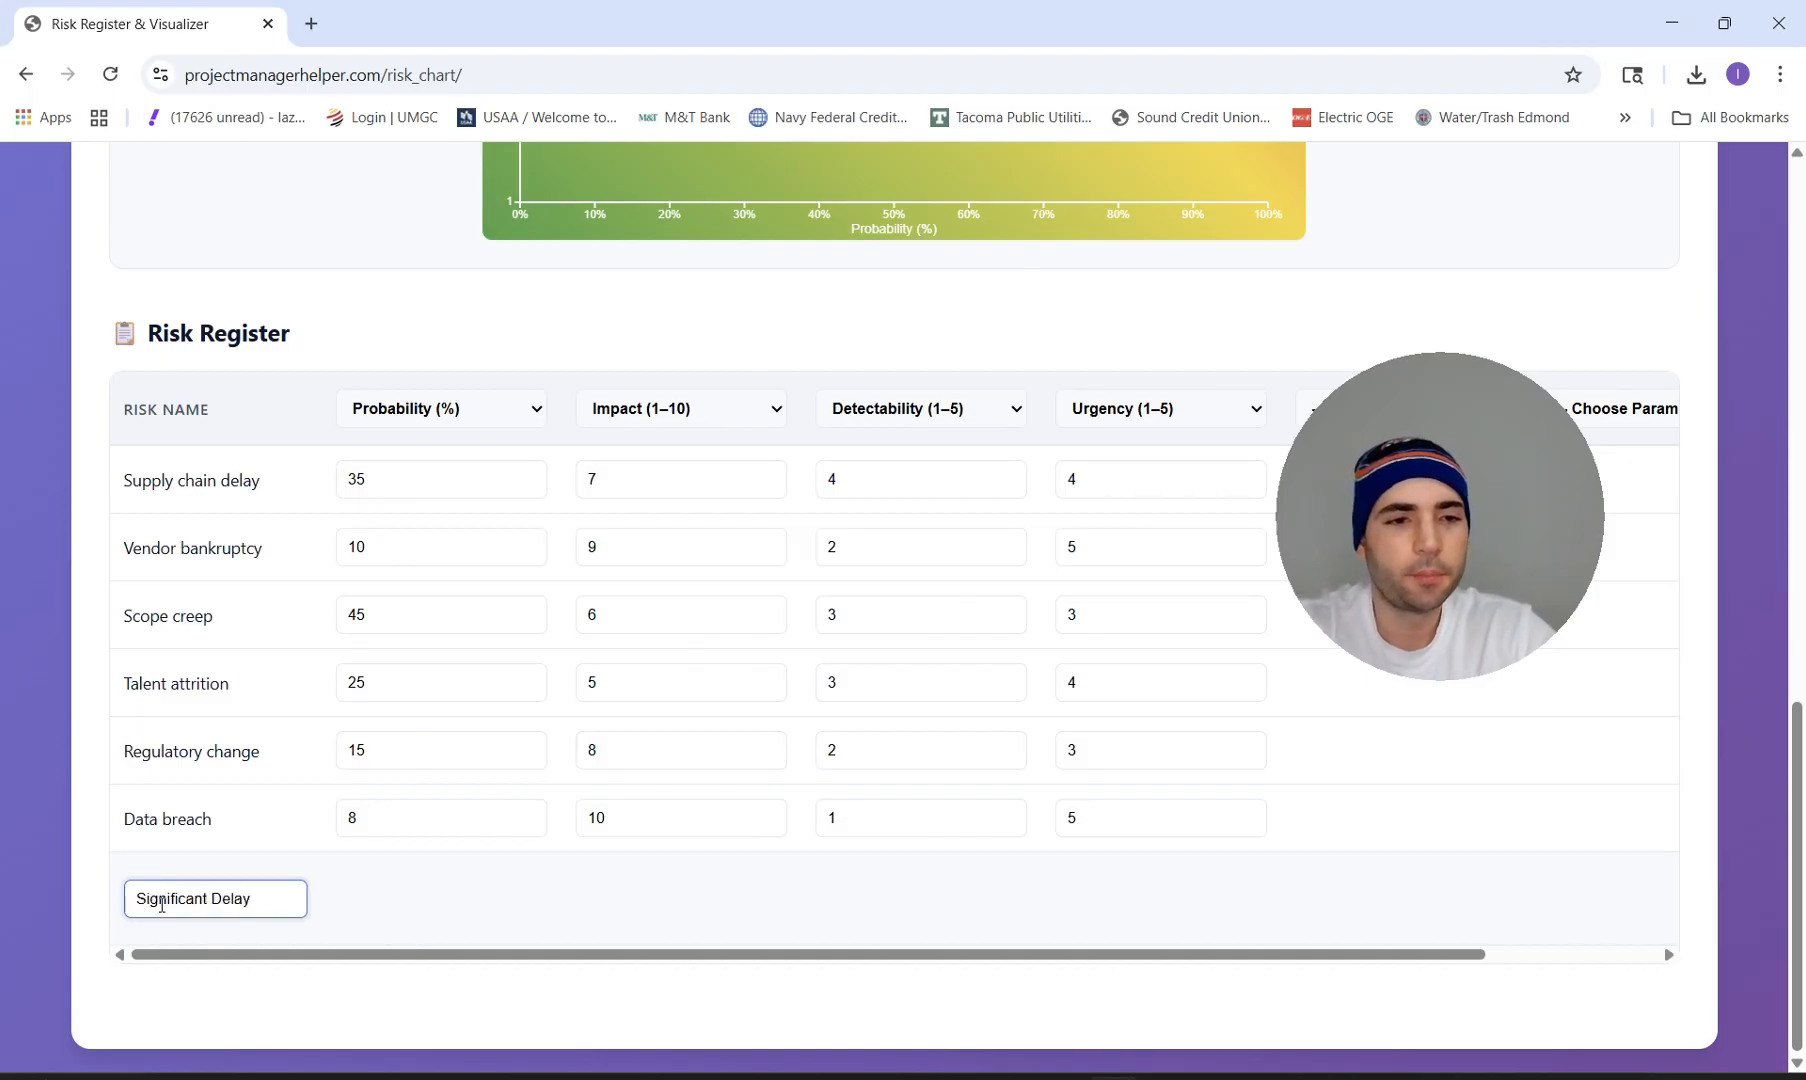
{"action": "scroll", "coordinate": [575, 912], "scroll_direction": "right", "scroll_amount": 2}
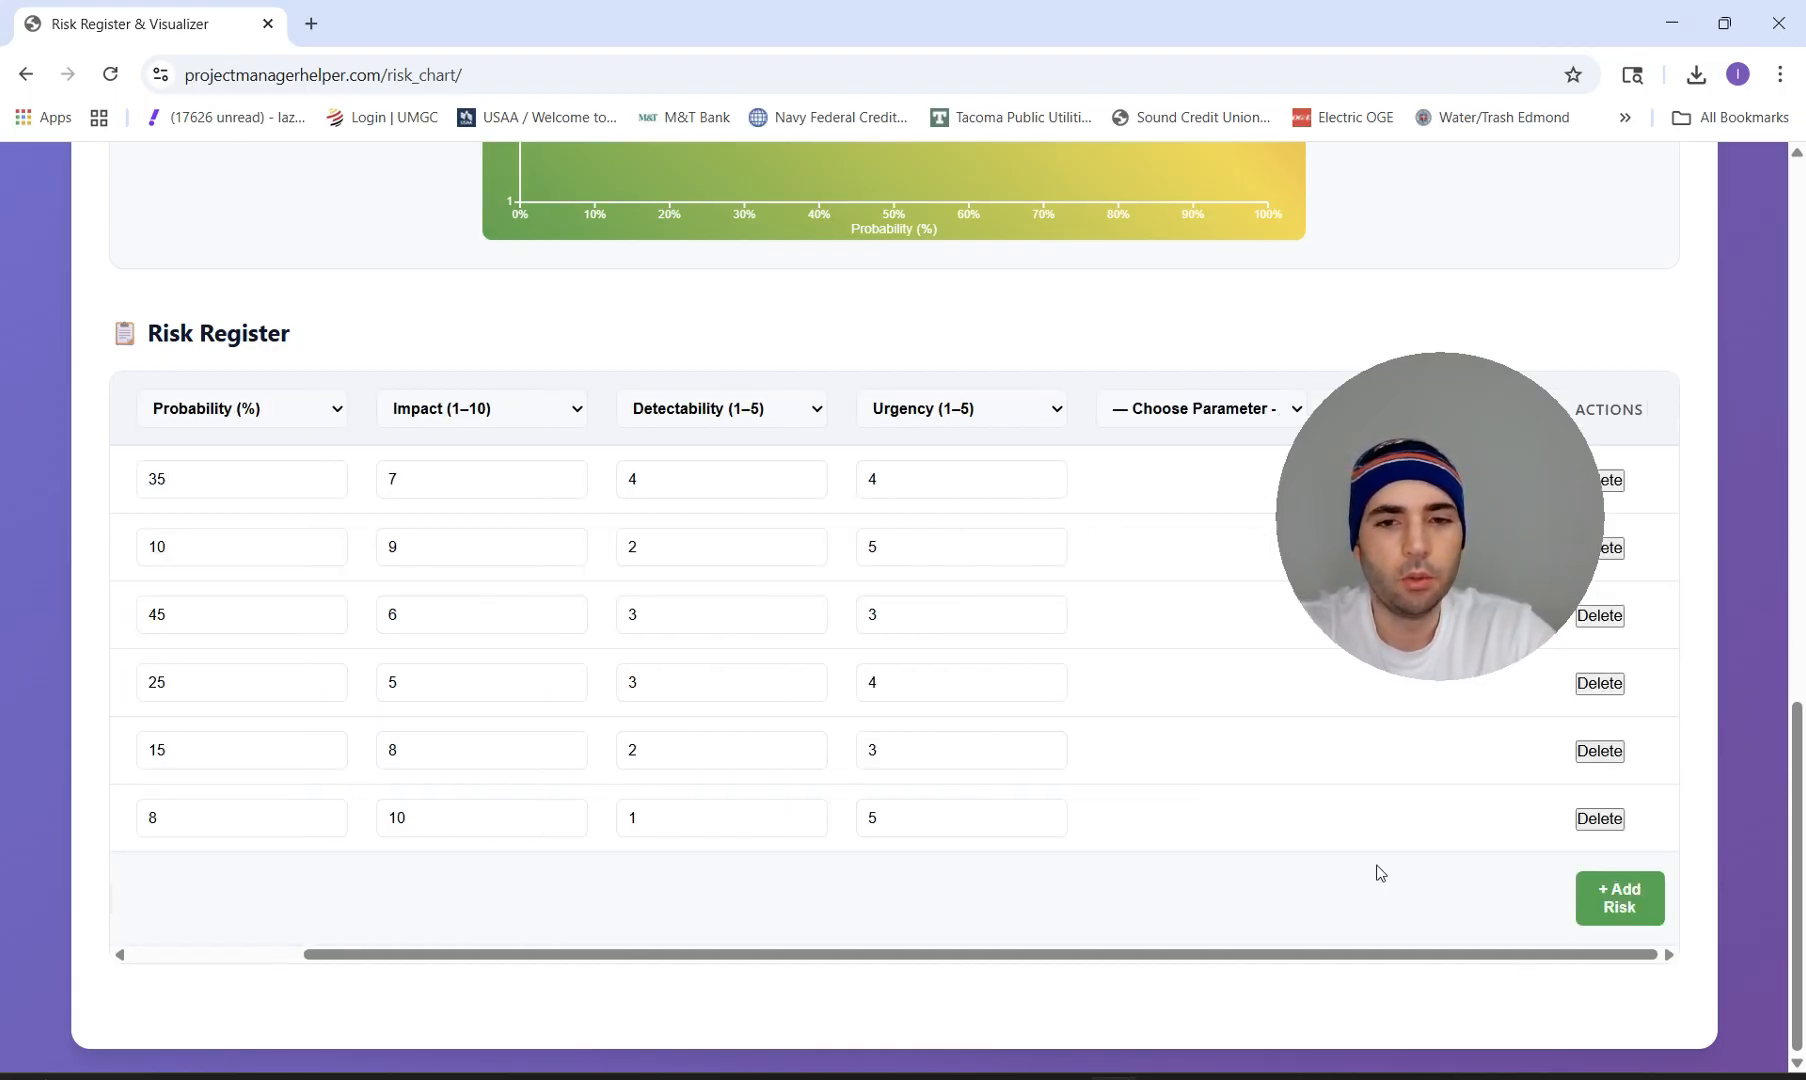
{"action": "left_click", "coordinate": [1600, 905]}
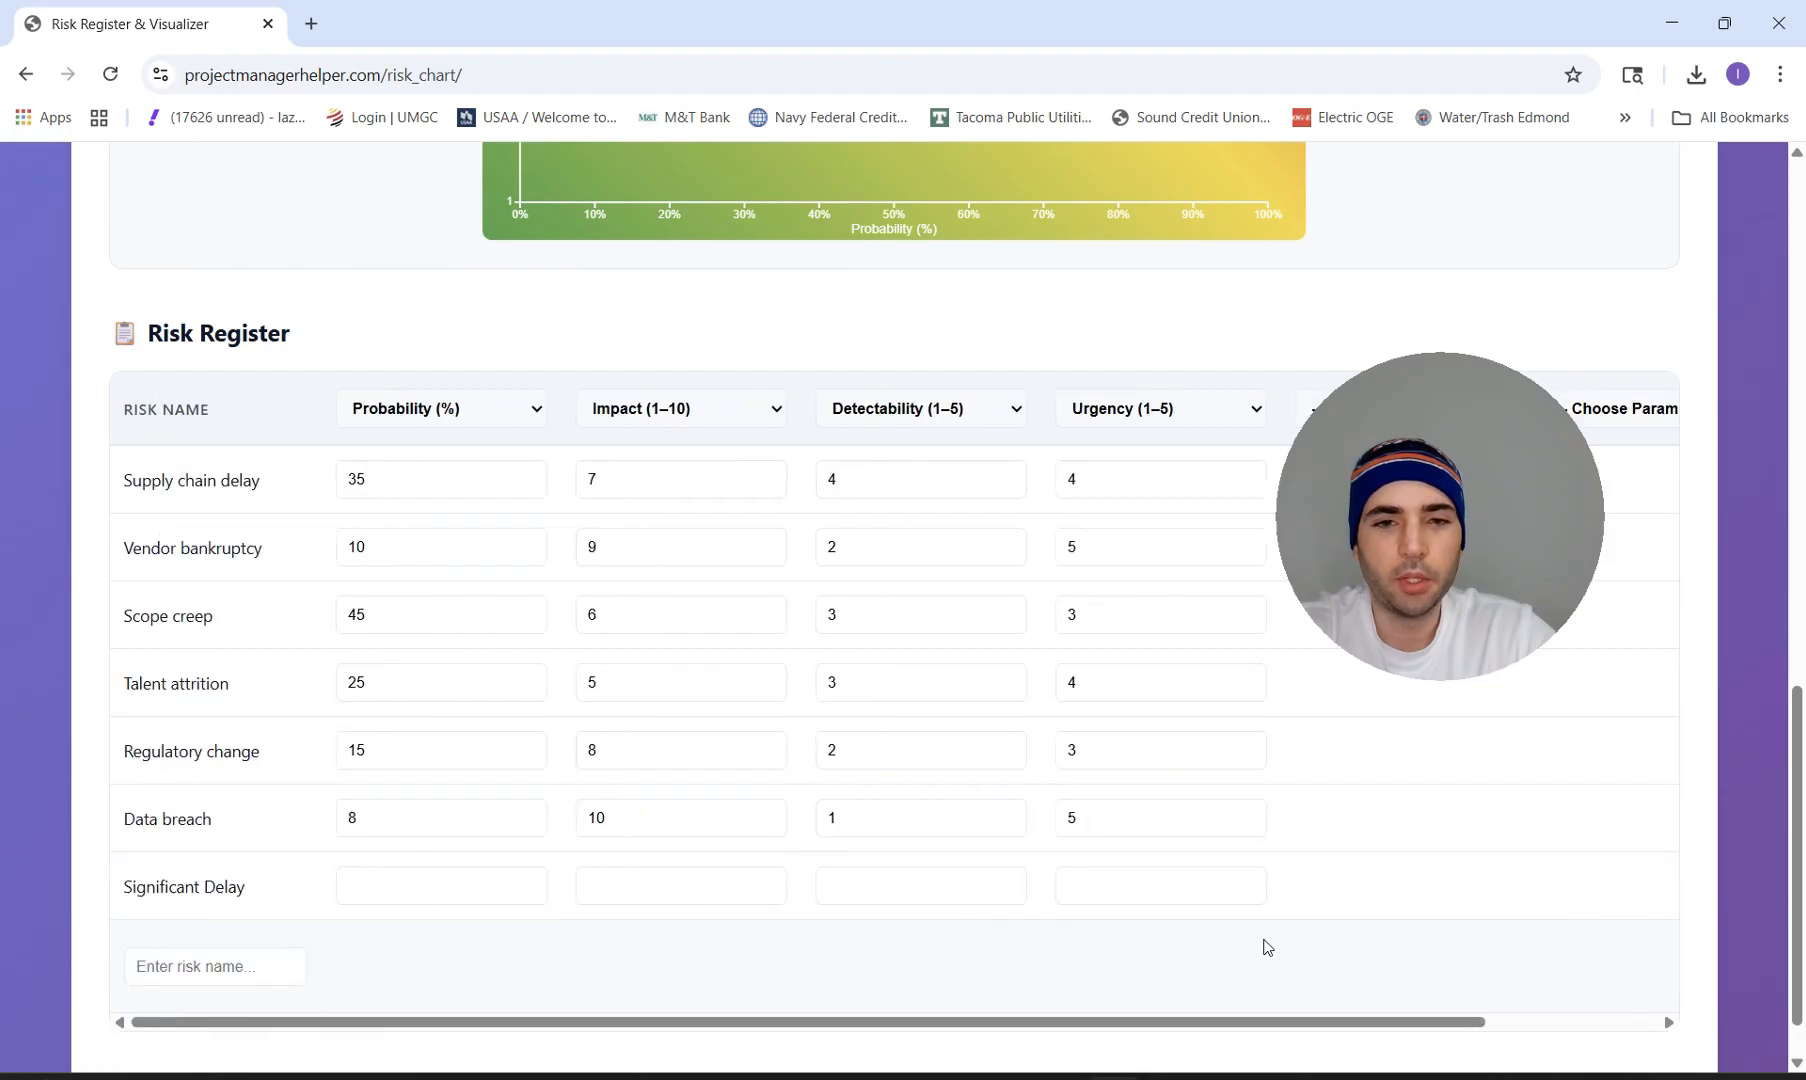
Rate the Significant Delay risk with Probability 80, Impact 5, Detectability 5 and Urgency 2.
{"action": "left_click", "coordinate": [410, 885]}
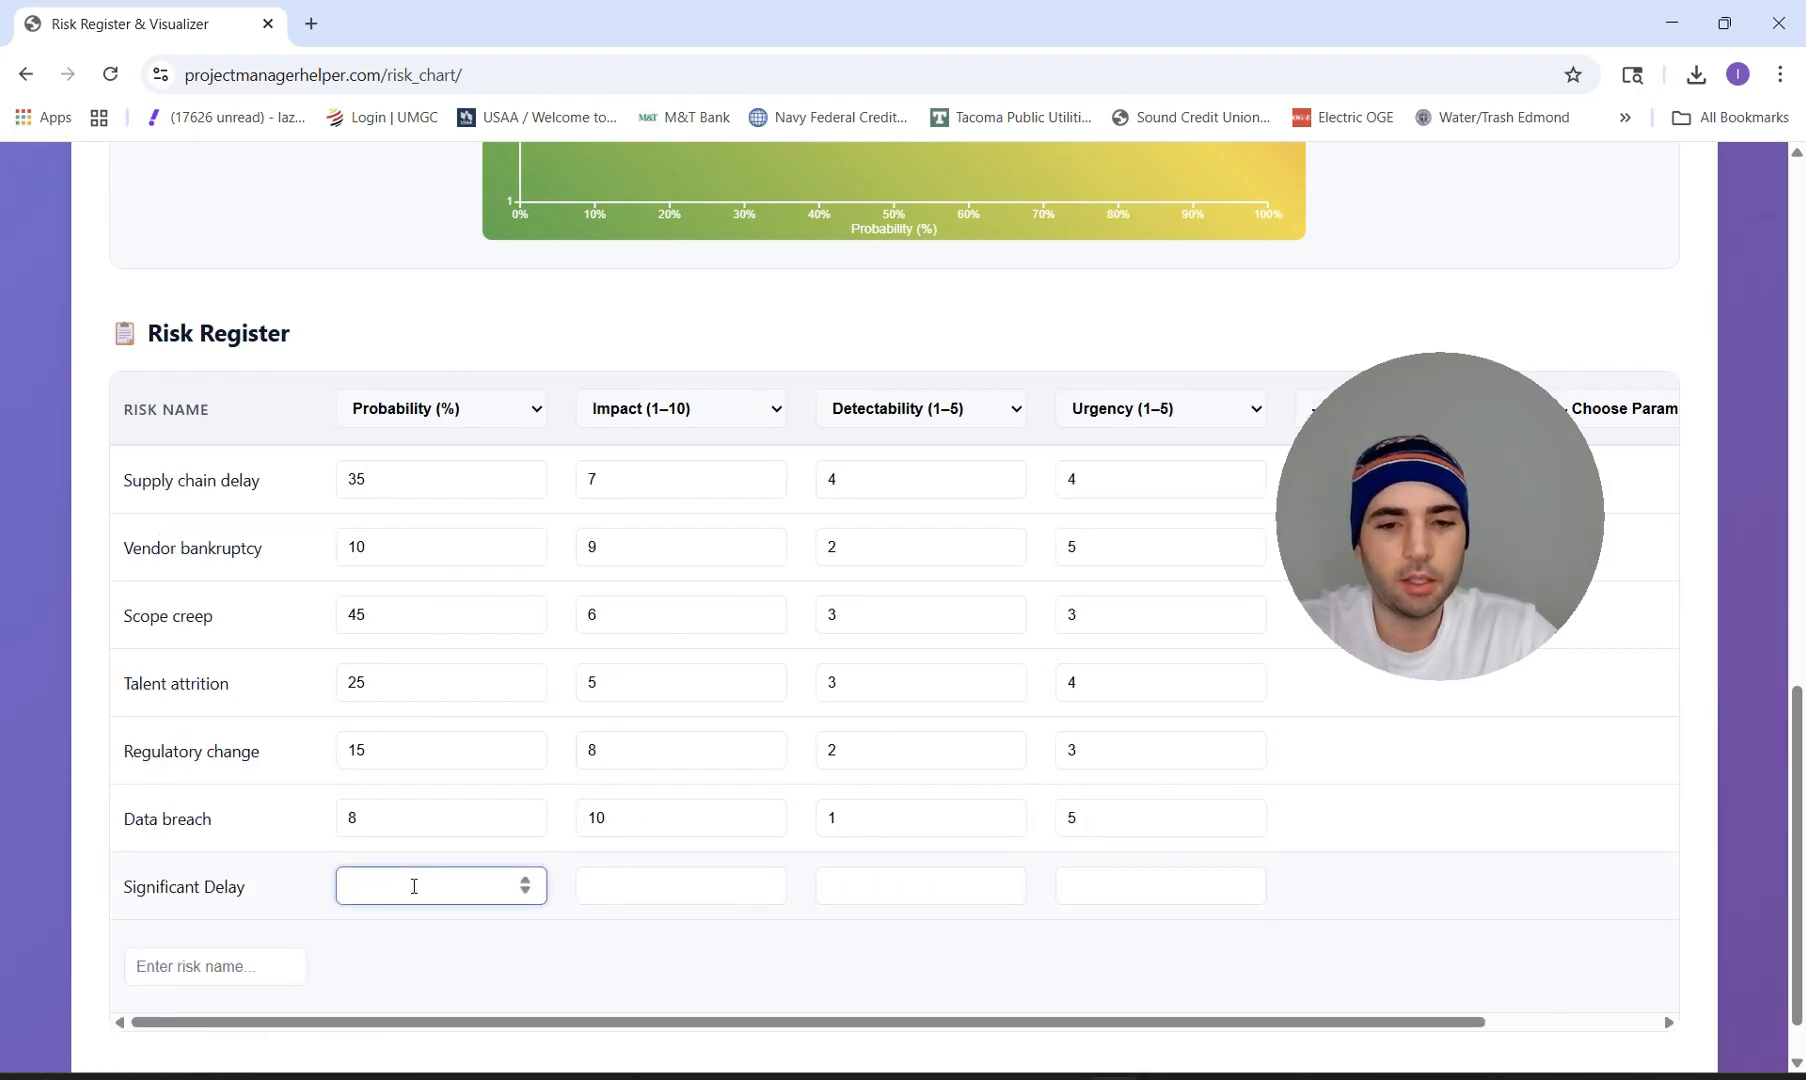
{"action": "left_click", "coordinate": [640, 896]}
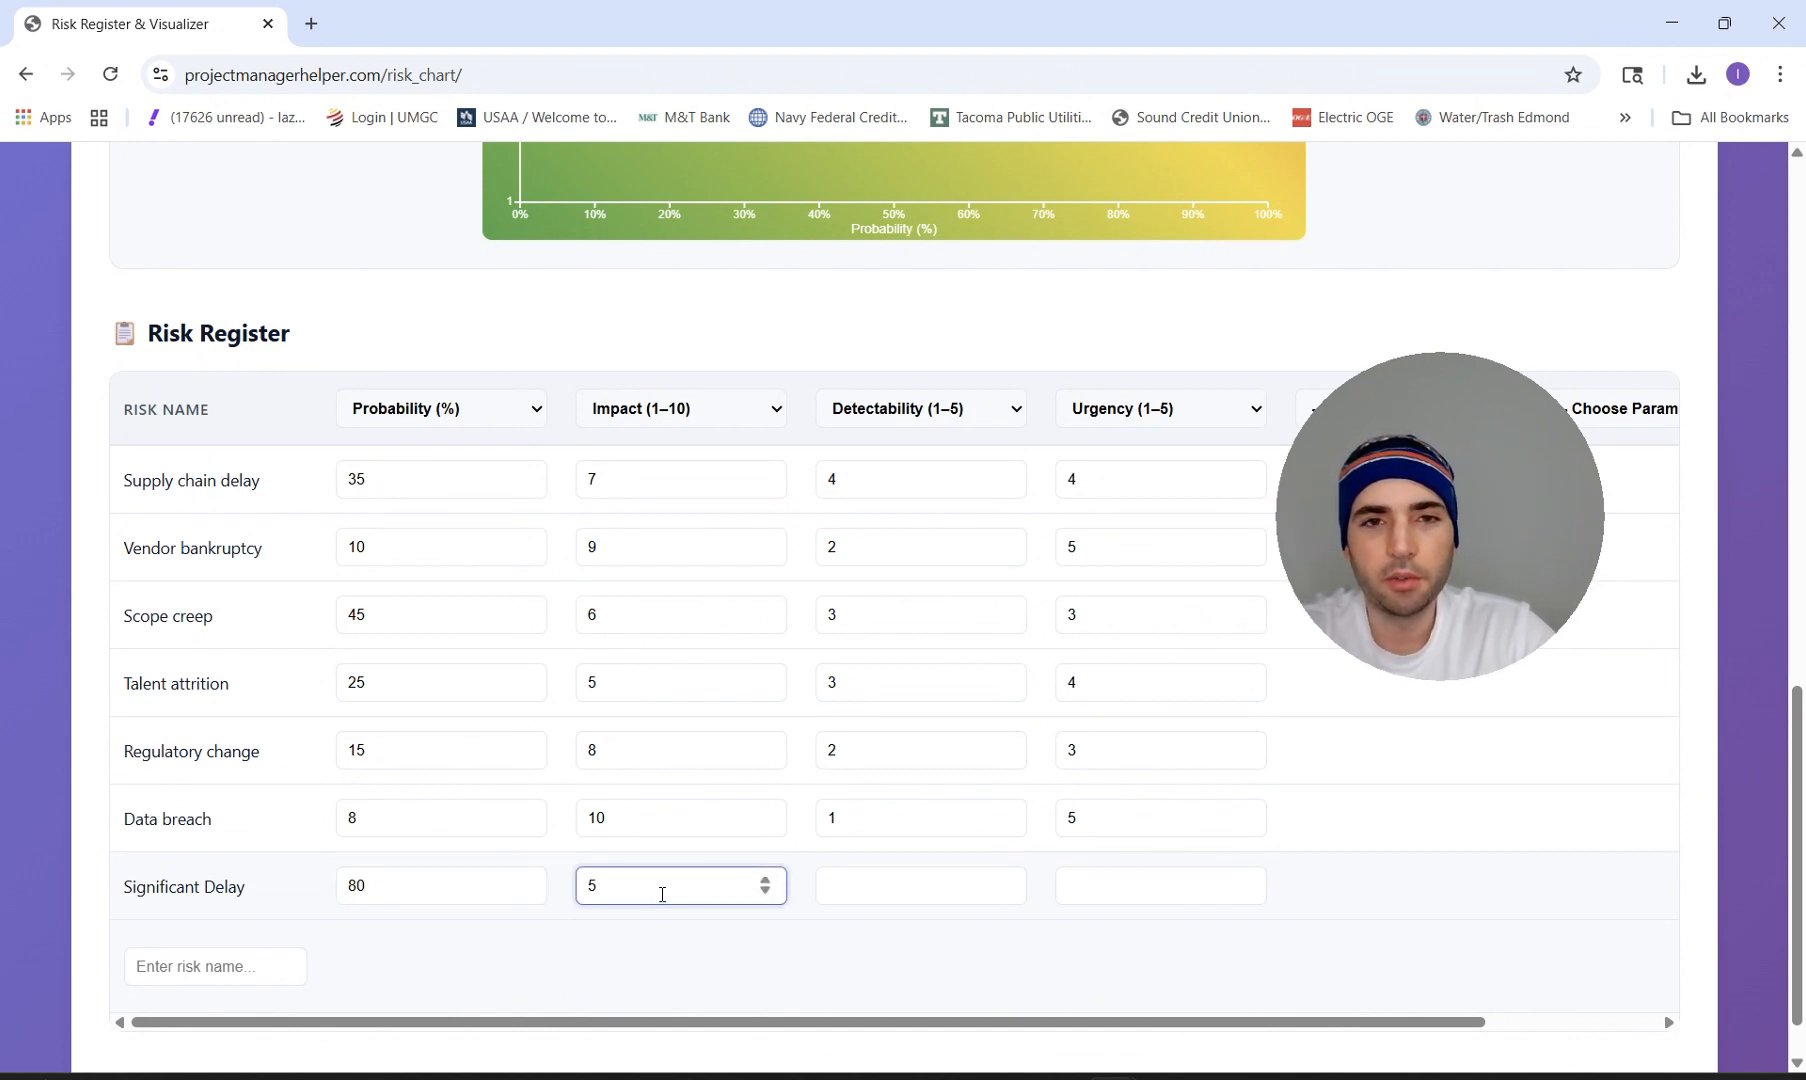
{"action": "left_click", "coordinate": [914, 898]}
{"action": "scroll", "coordinate": [1000, 895], "scroll_direction": "right", "scroll_amount": 3}
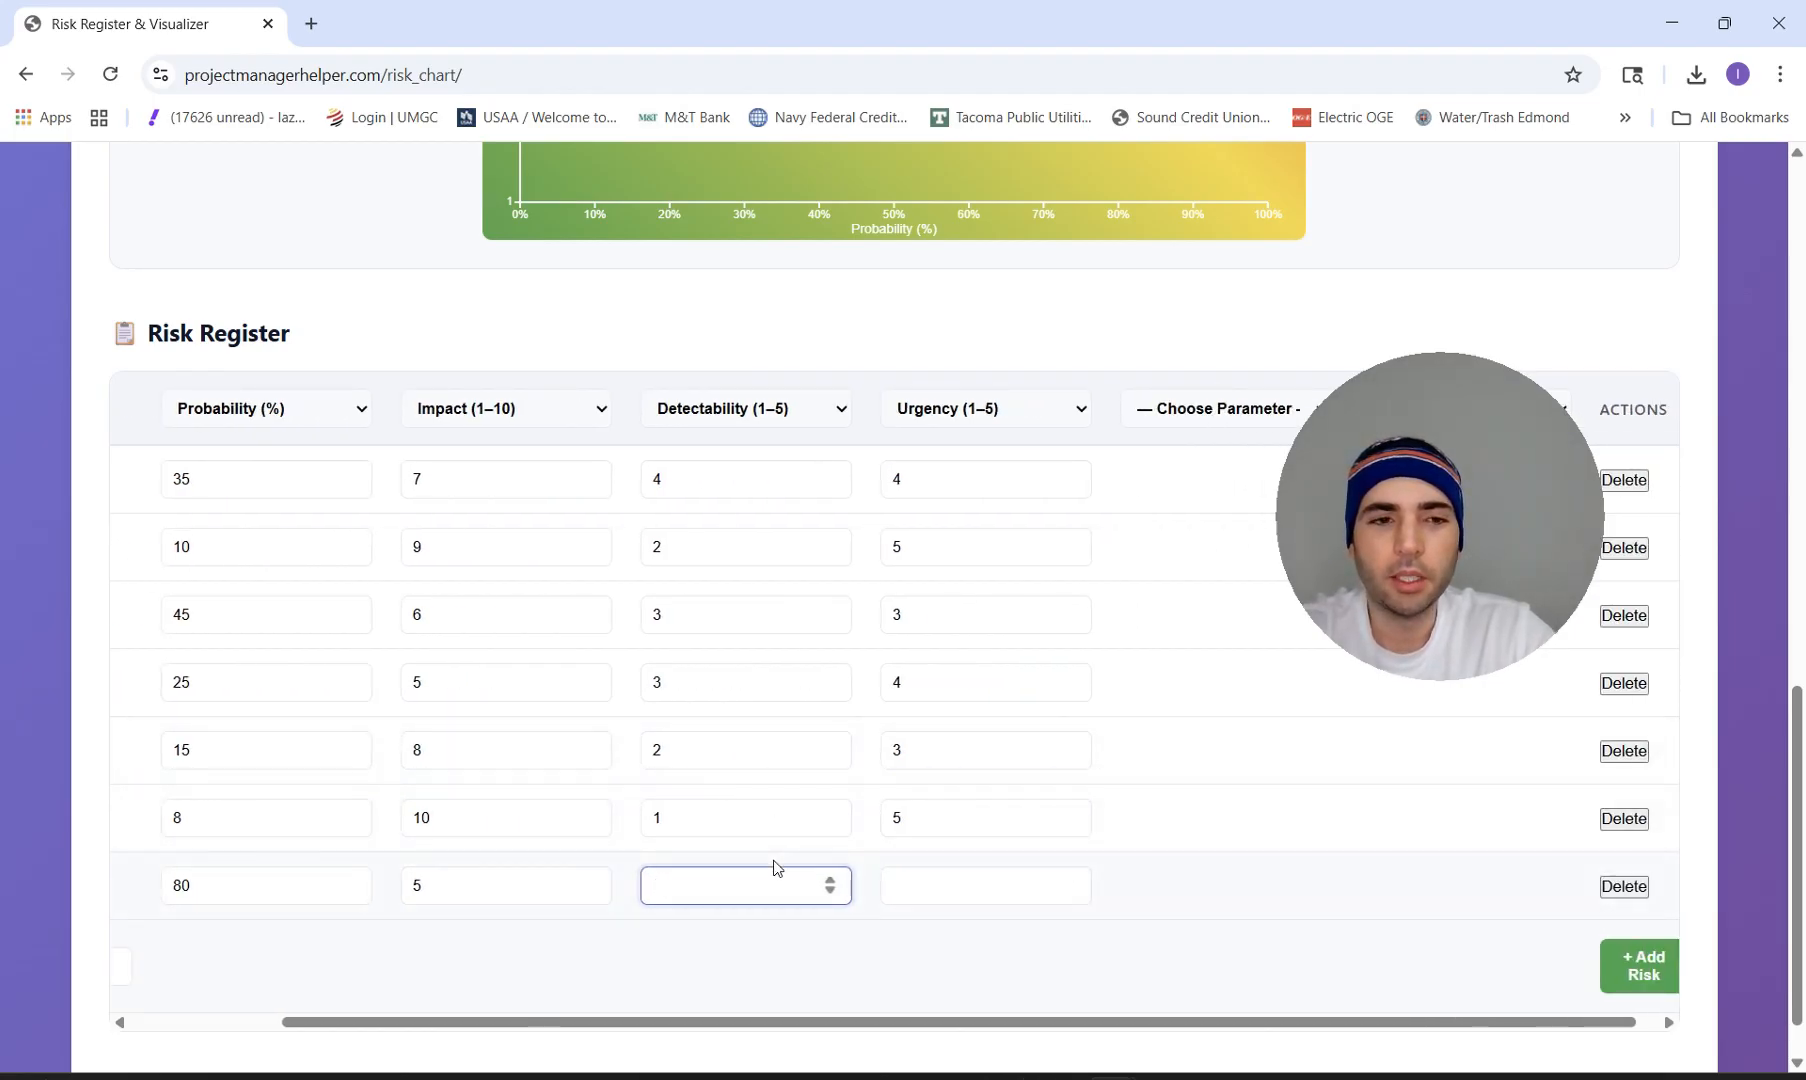
{"action": "scroll", "coordinate": [775, 868], "scroll_direction": "left", "scroll_amount": 4}
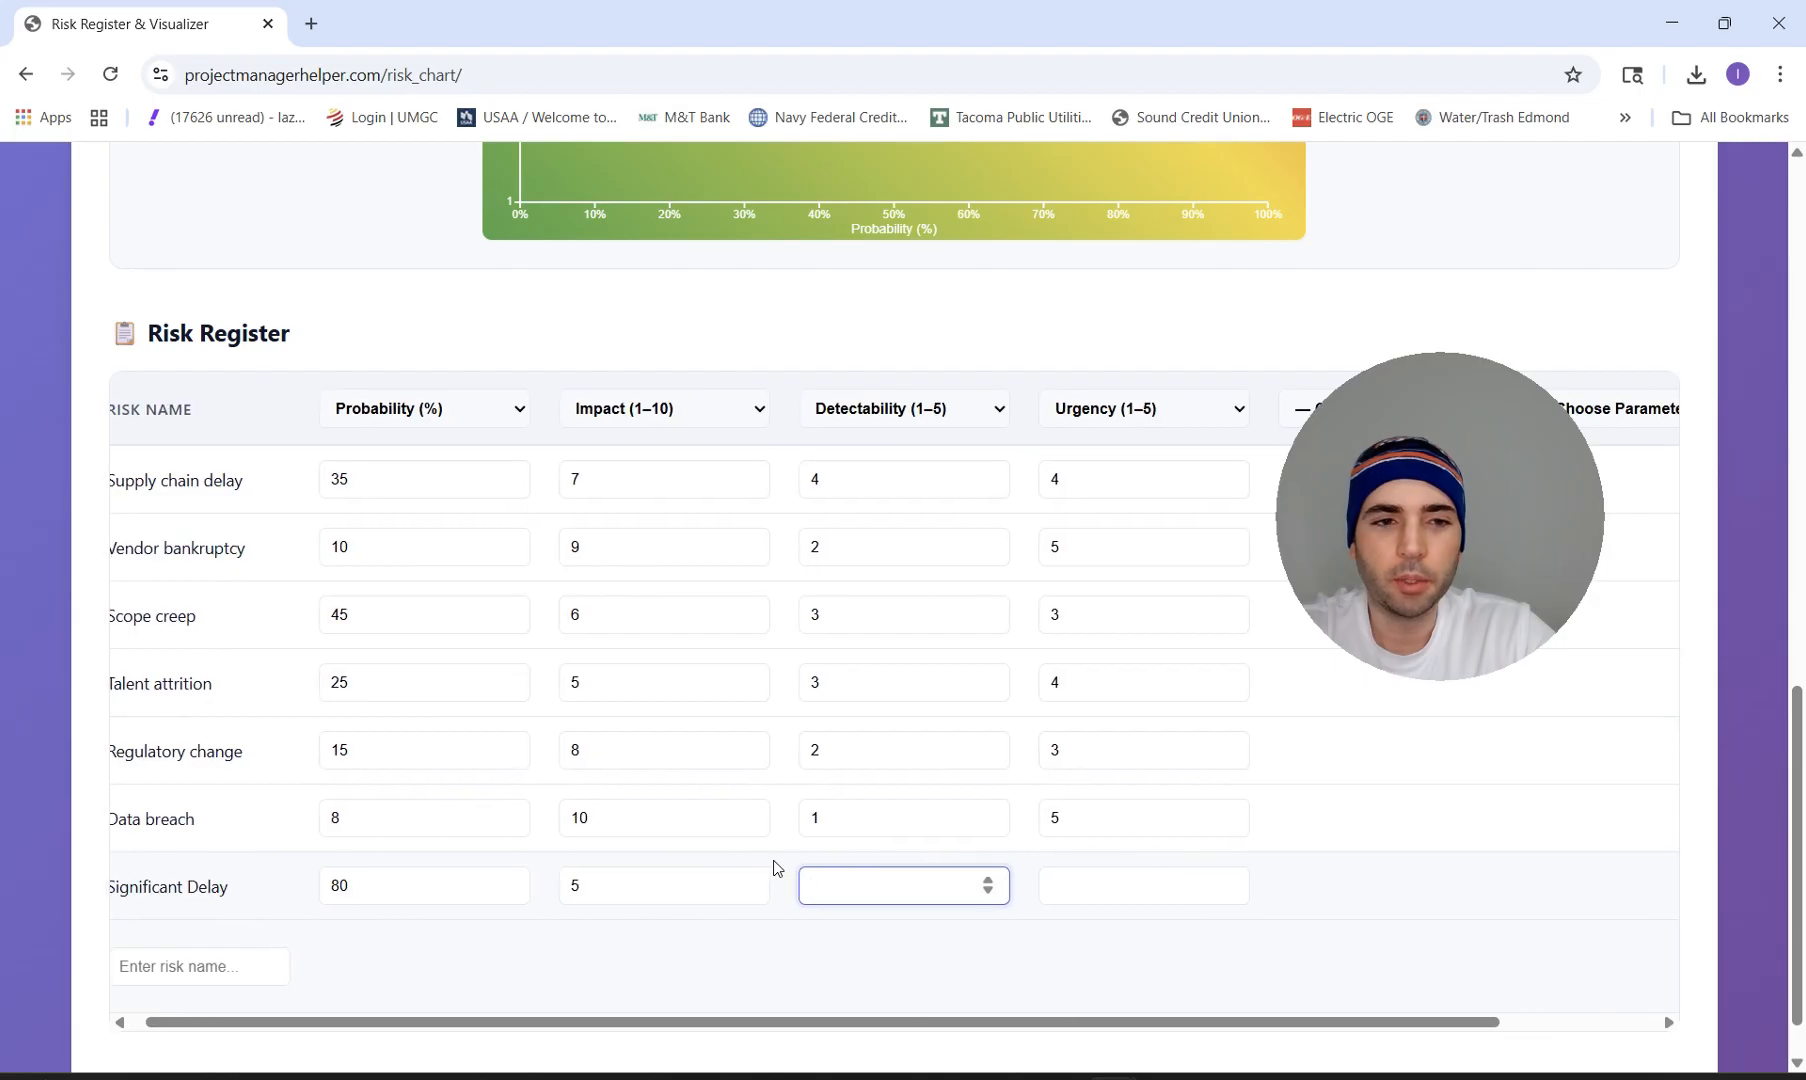
{"action": "scroll", "coordinate": [775, 868], "scroll_direction": "right", "scroll_amount": 3}
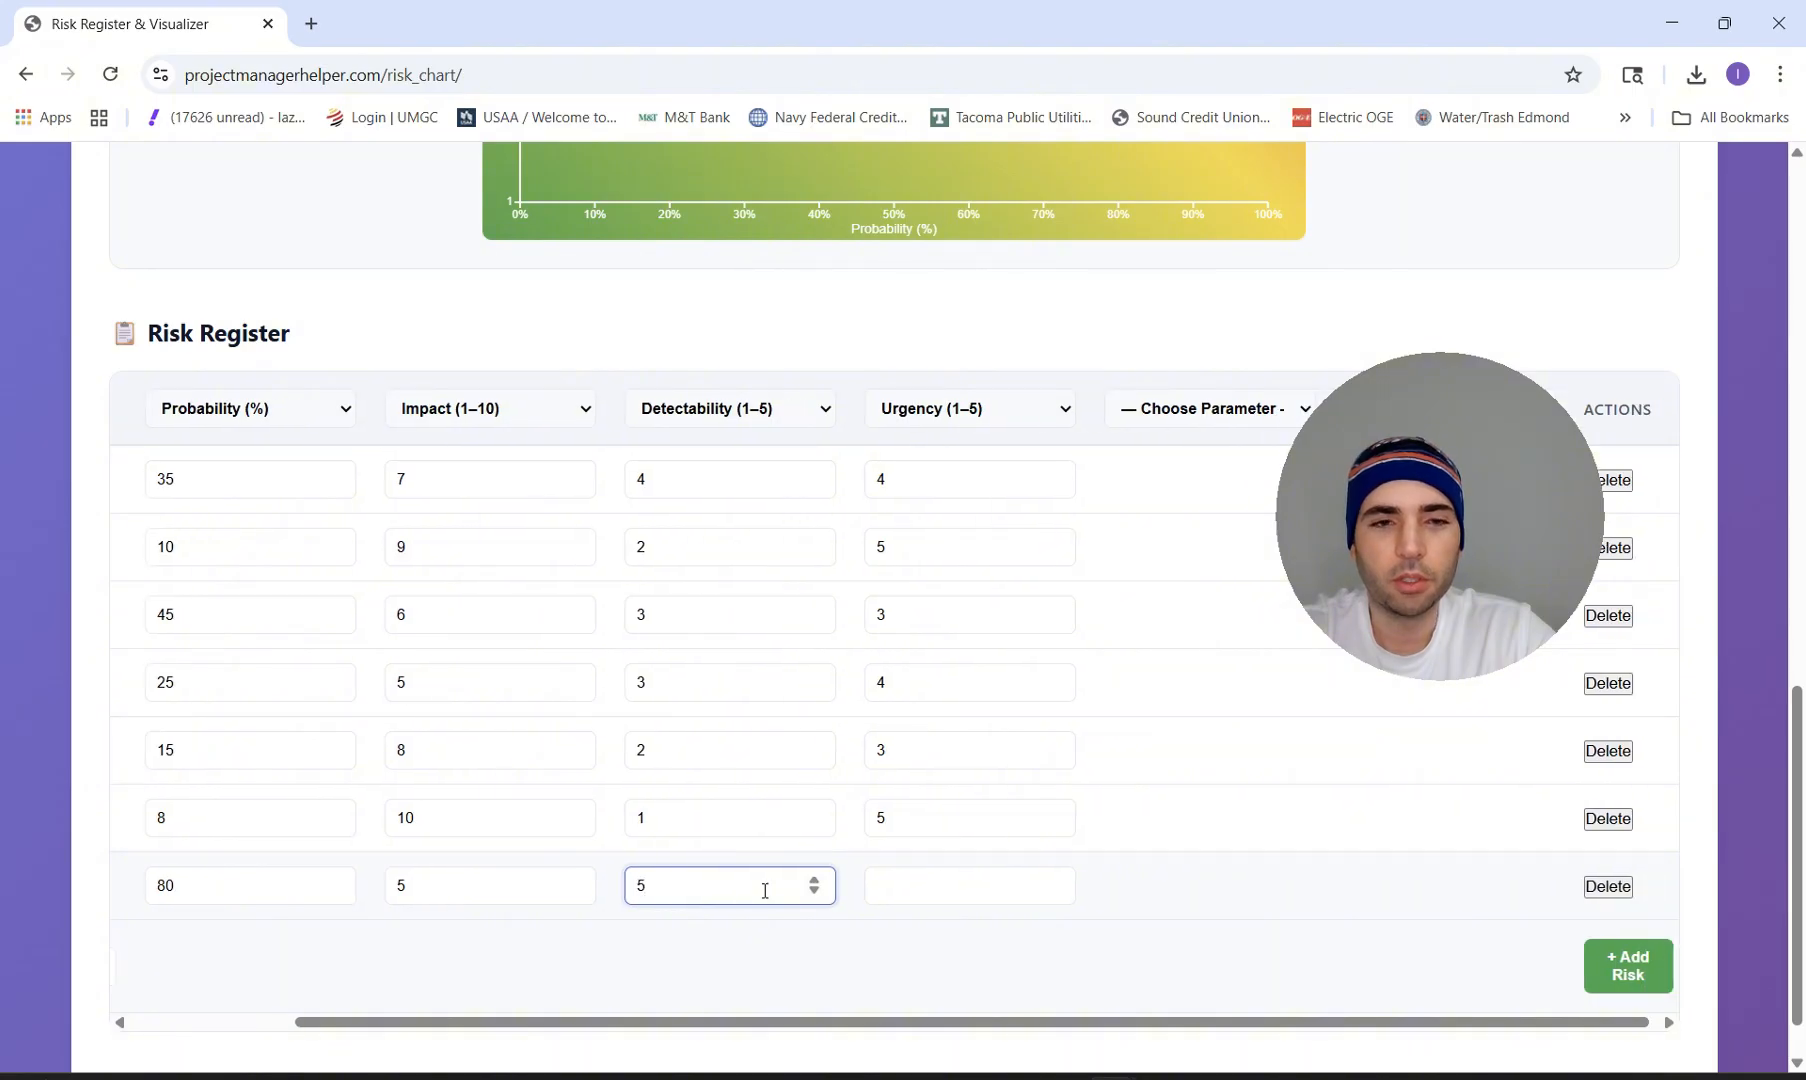
{"action": "scroll", "coordinate": [765, 890], "scroll_direction": "left", "scroll_amount": 3}
{"action": "scroll", "coordinate": [765, 893], "scroll_direction": "right", "scroll_amount": 3}
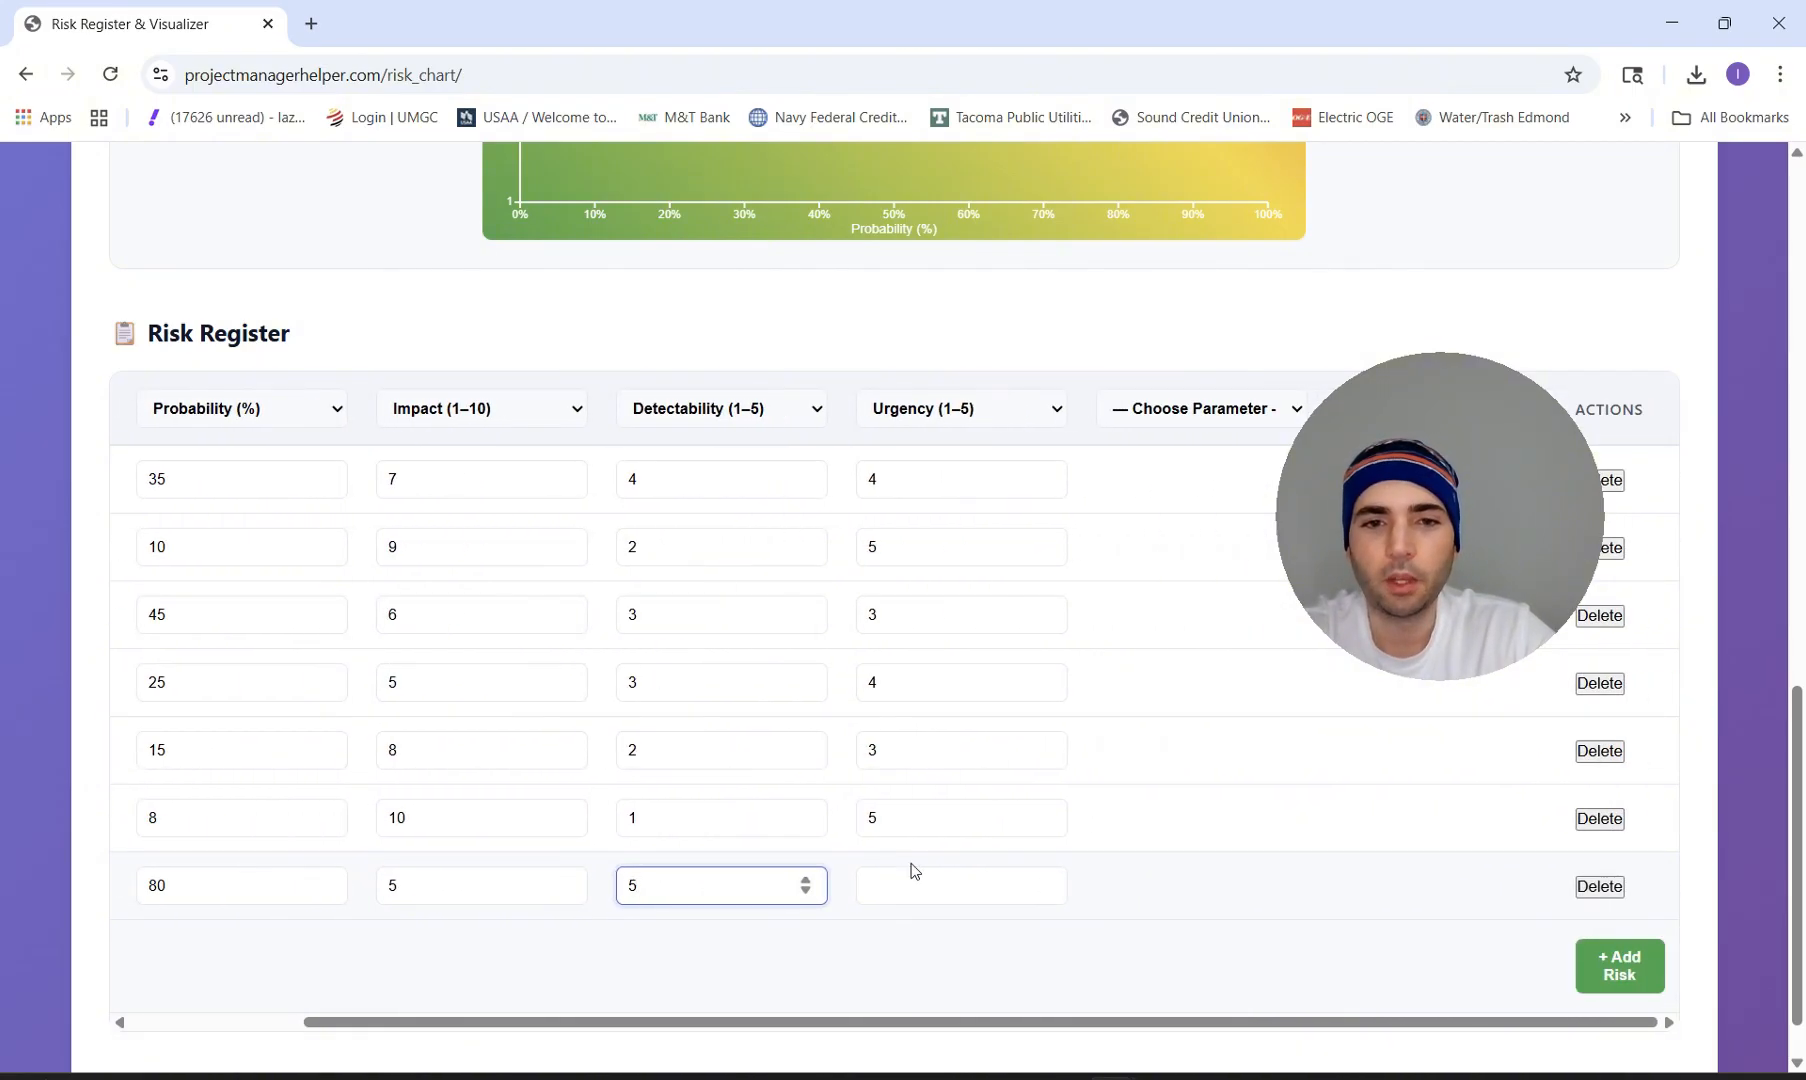
{"action": "left_click", "coordinate": [911, 878]}
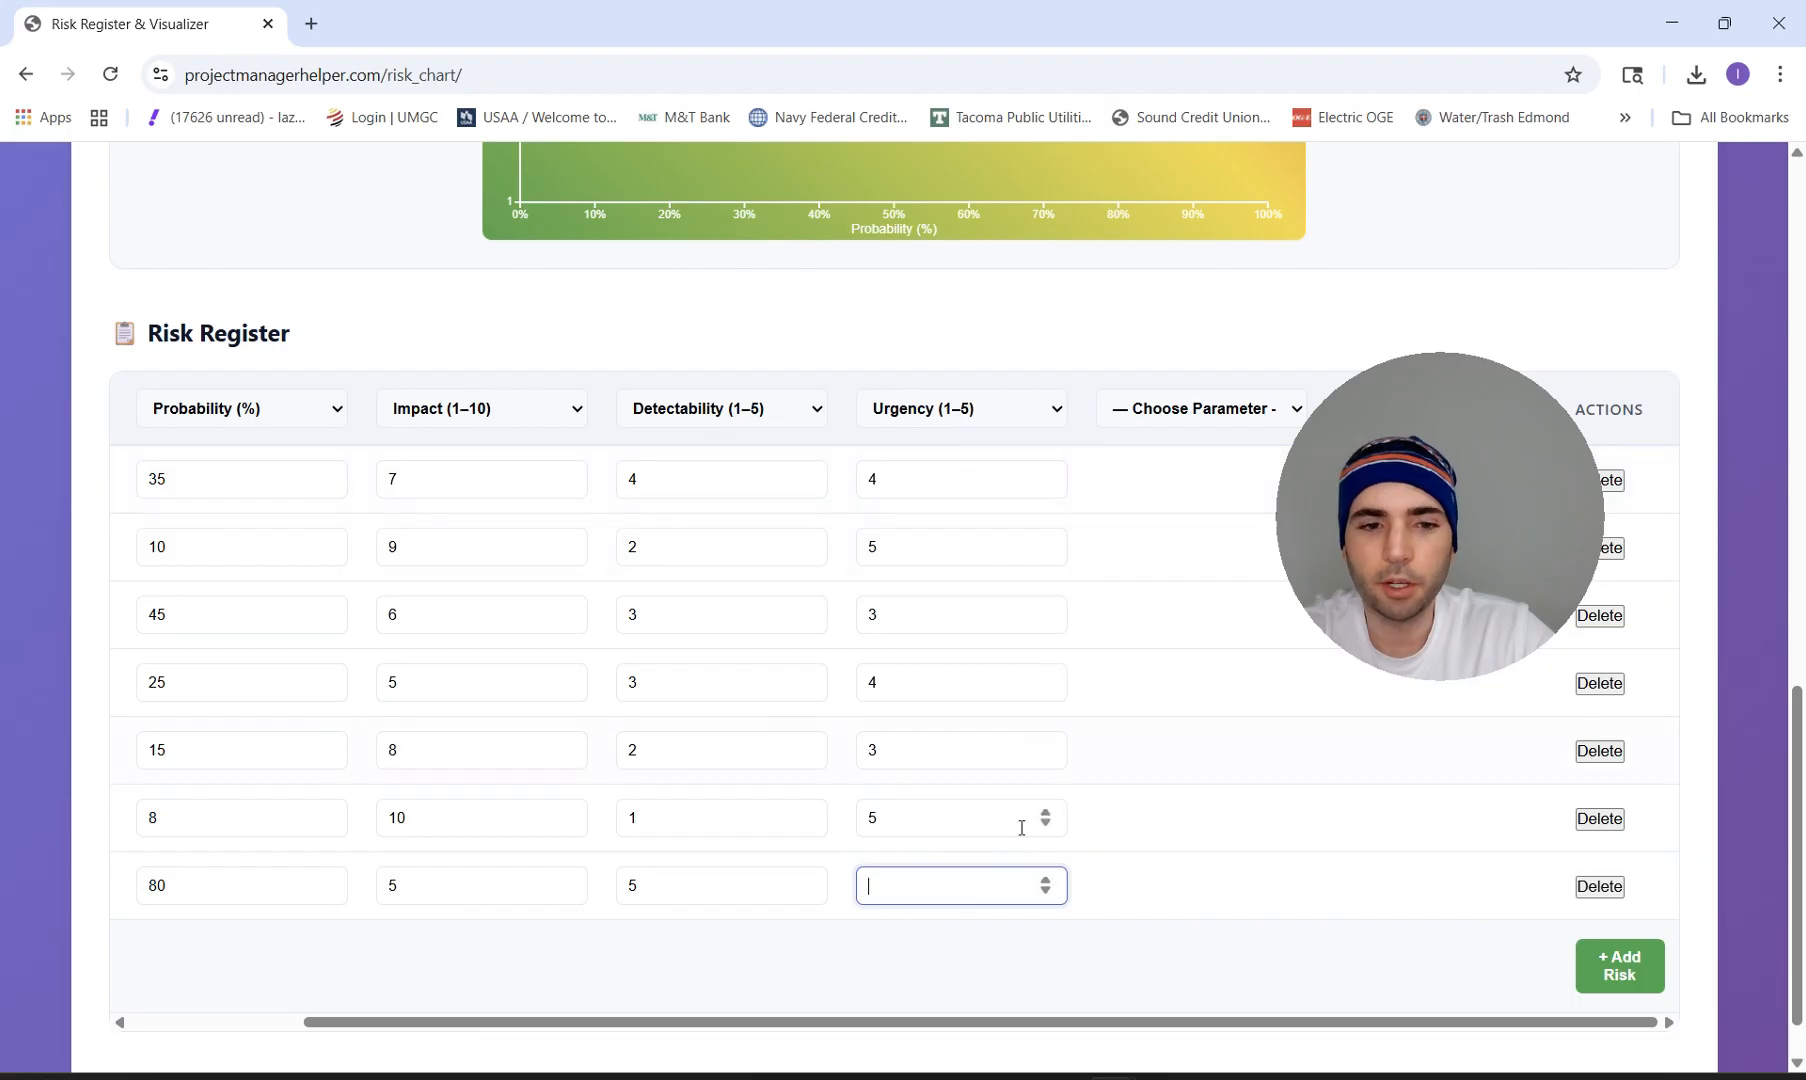
{"action": "type", "text": "2"}
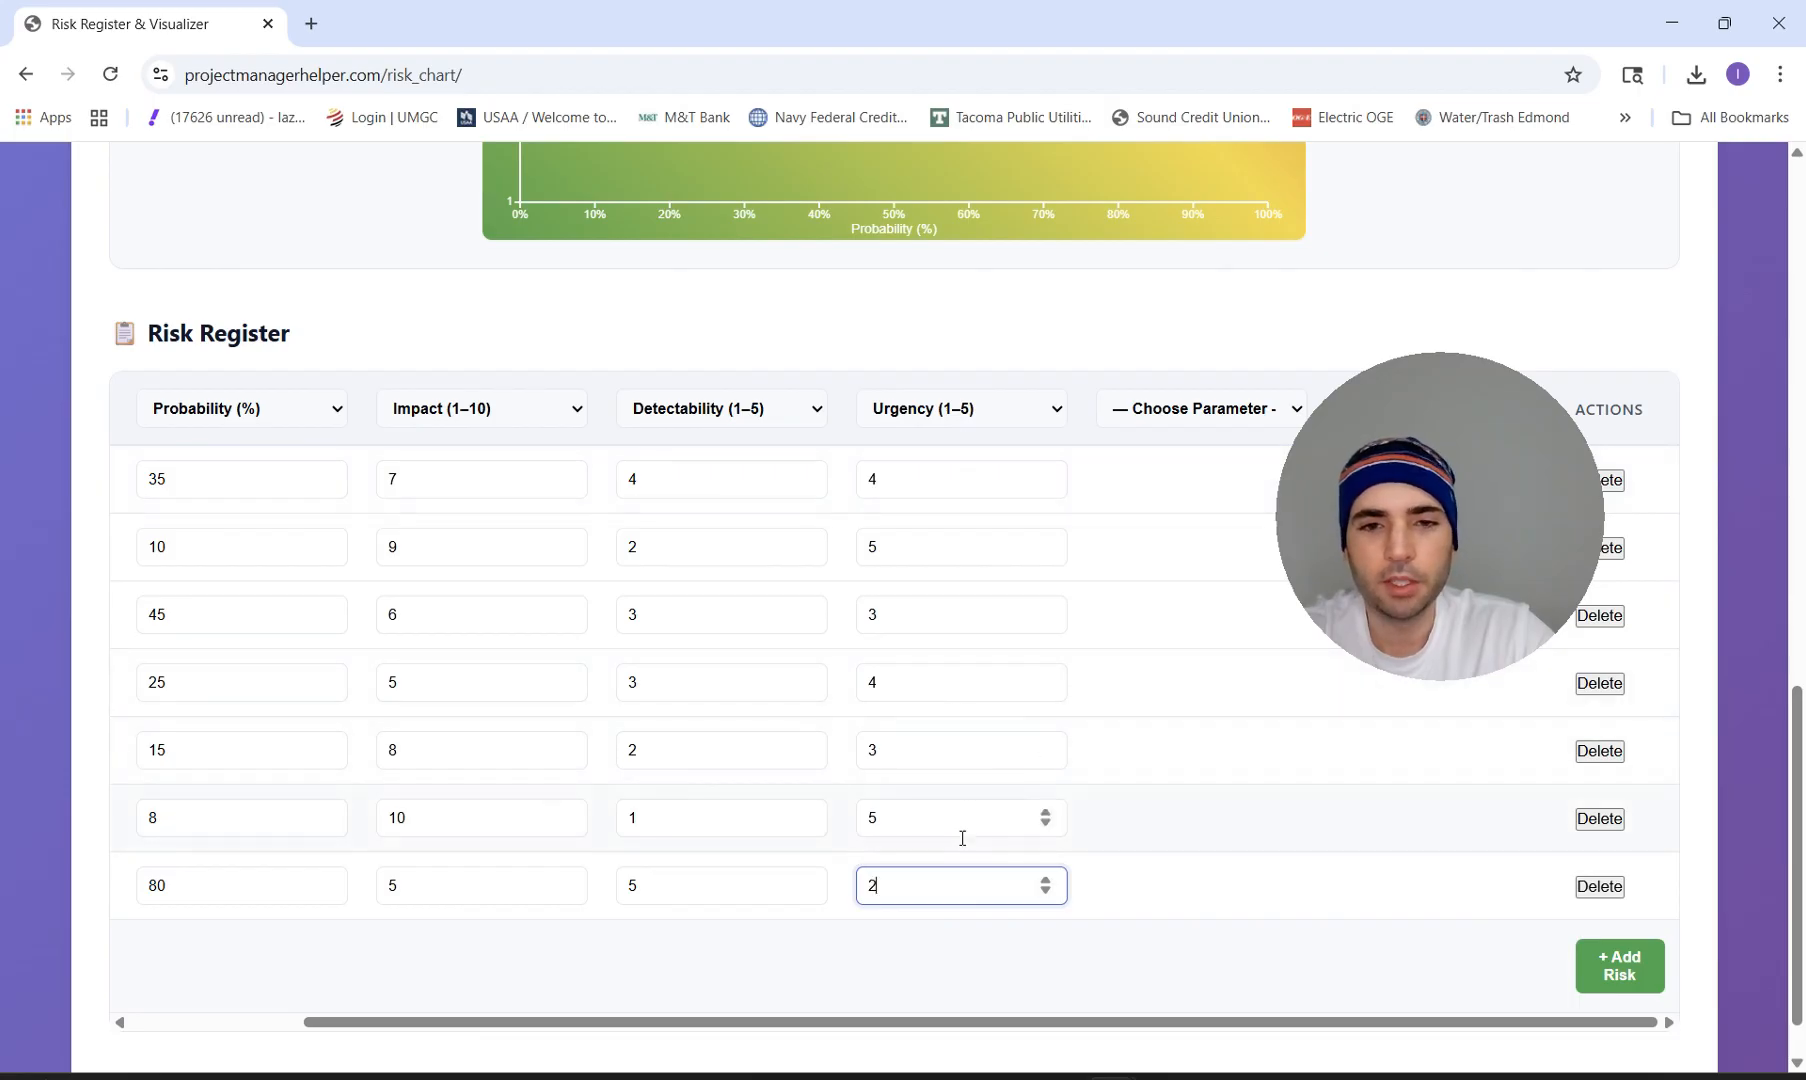
{"action": "left_click", "coordinate": [1232, 907]}
Examine the position of Significant Delay among the other risks on the chart and review the axis and display settings.
{"action": "scroll", "coordinate": [1190, 597], "scroll_direction": "up", "scroll_amount": 6}
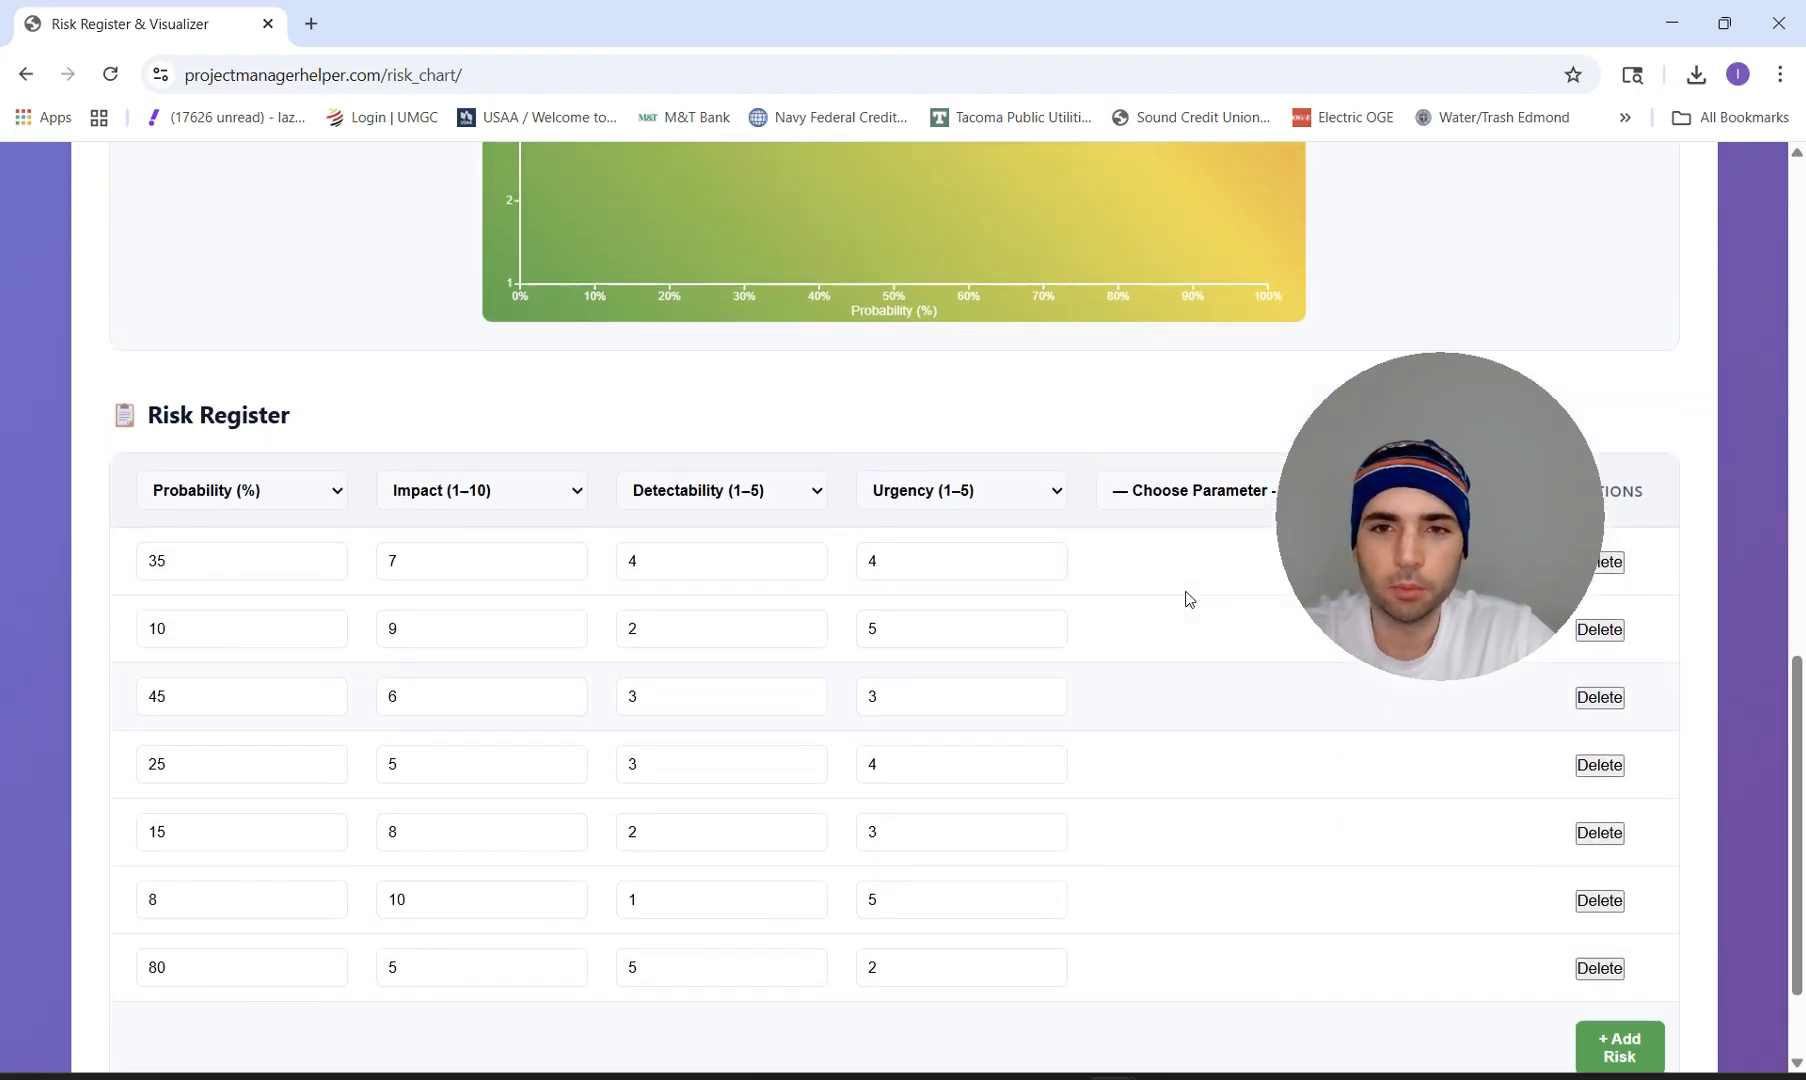
{"action": "scroll", "coordinate": [1188, 598], "scroll_direction": "up", "scroll_amount": 3}
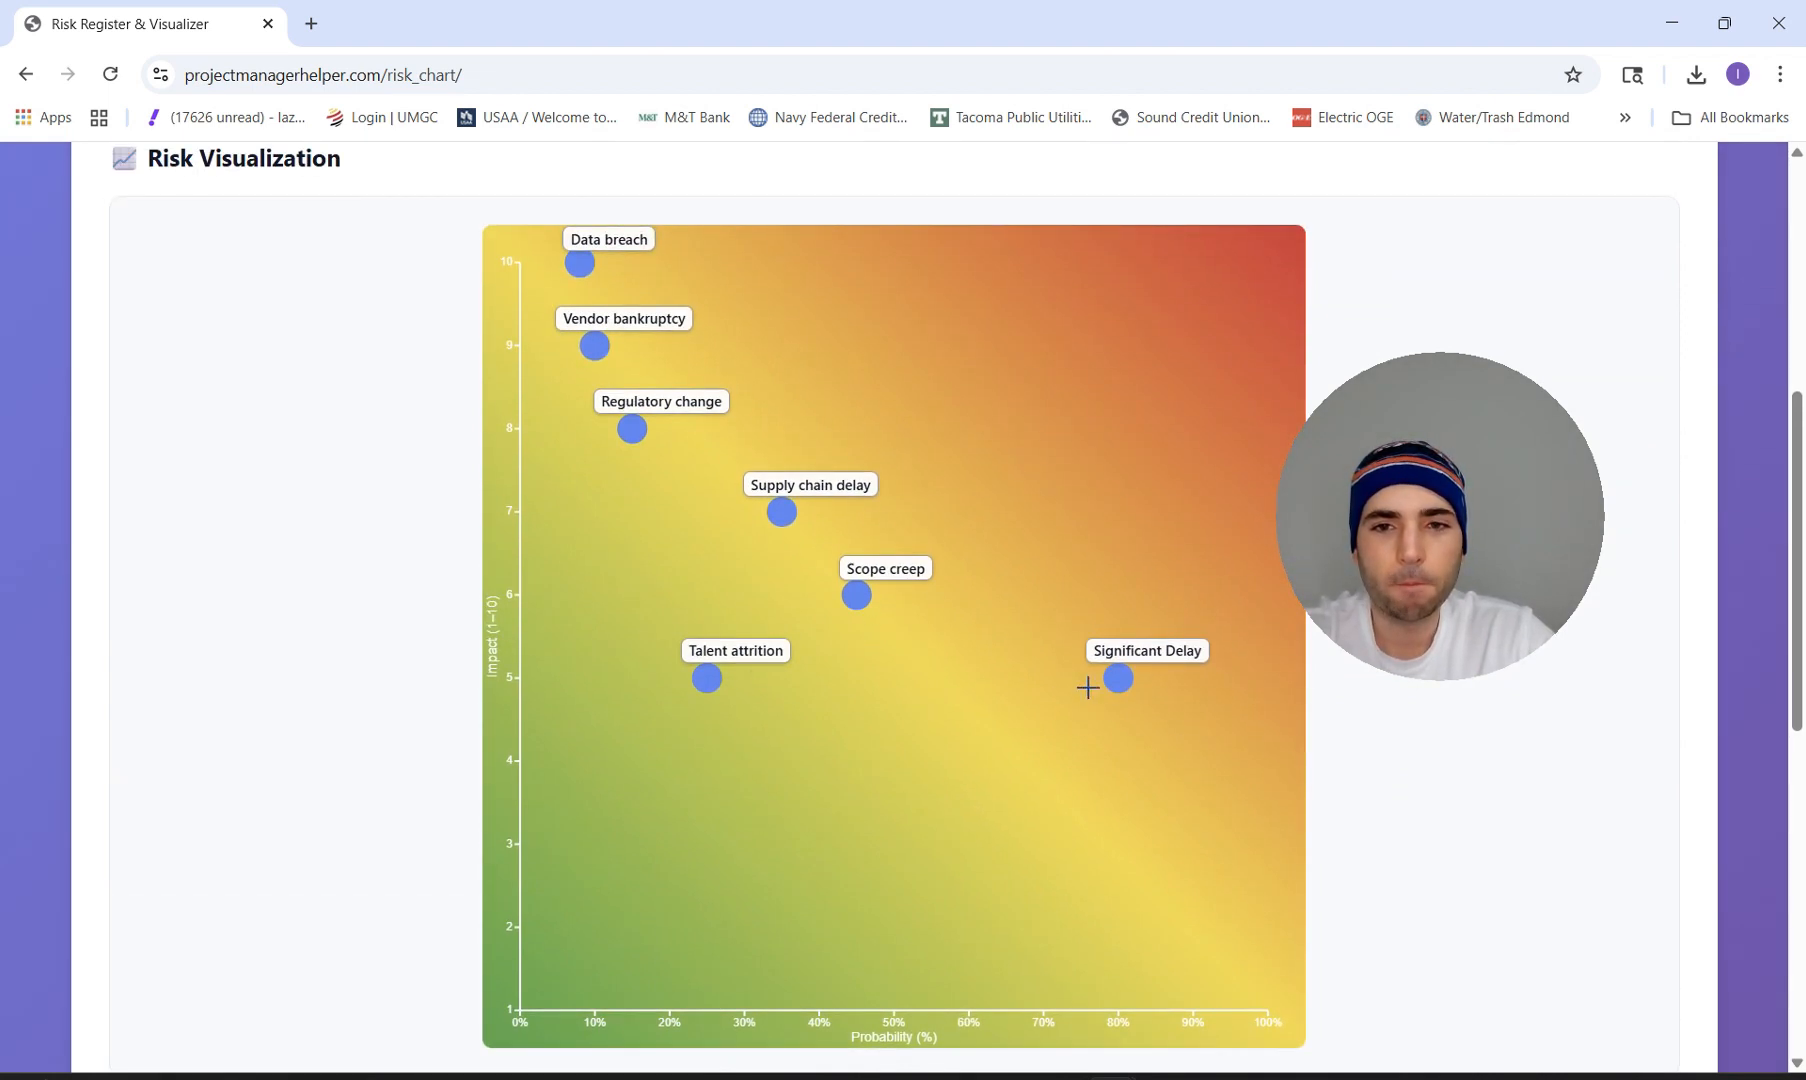
{"action": "scroll", "coordinate": [1117, 790], "scroll_direction": "down", "scroll_amount": 1}
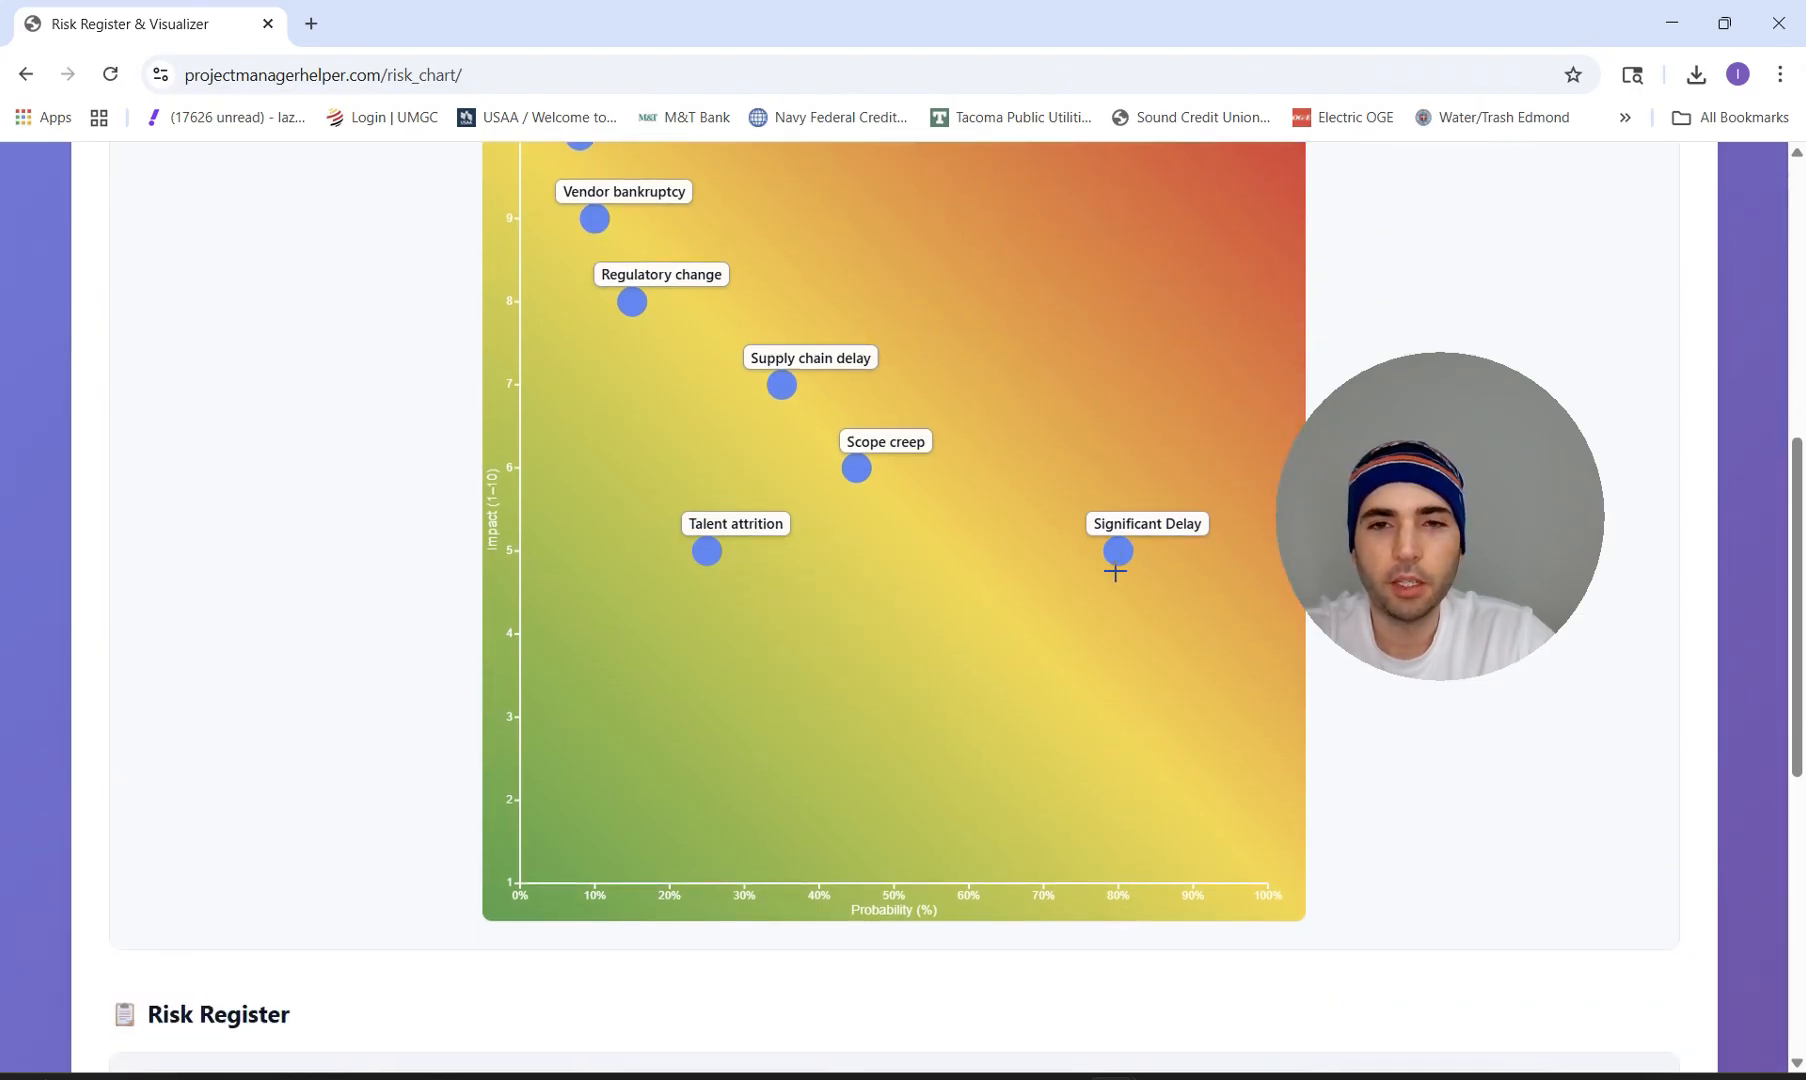
{"action": "scroll", "coordinate": [1009, 563], "scroll_direction": "up", "scroll_amount": 1}
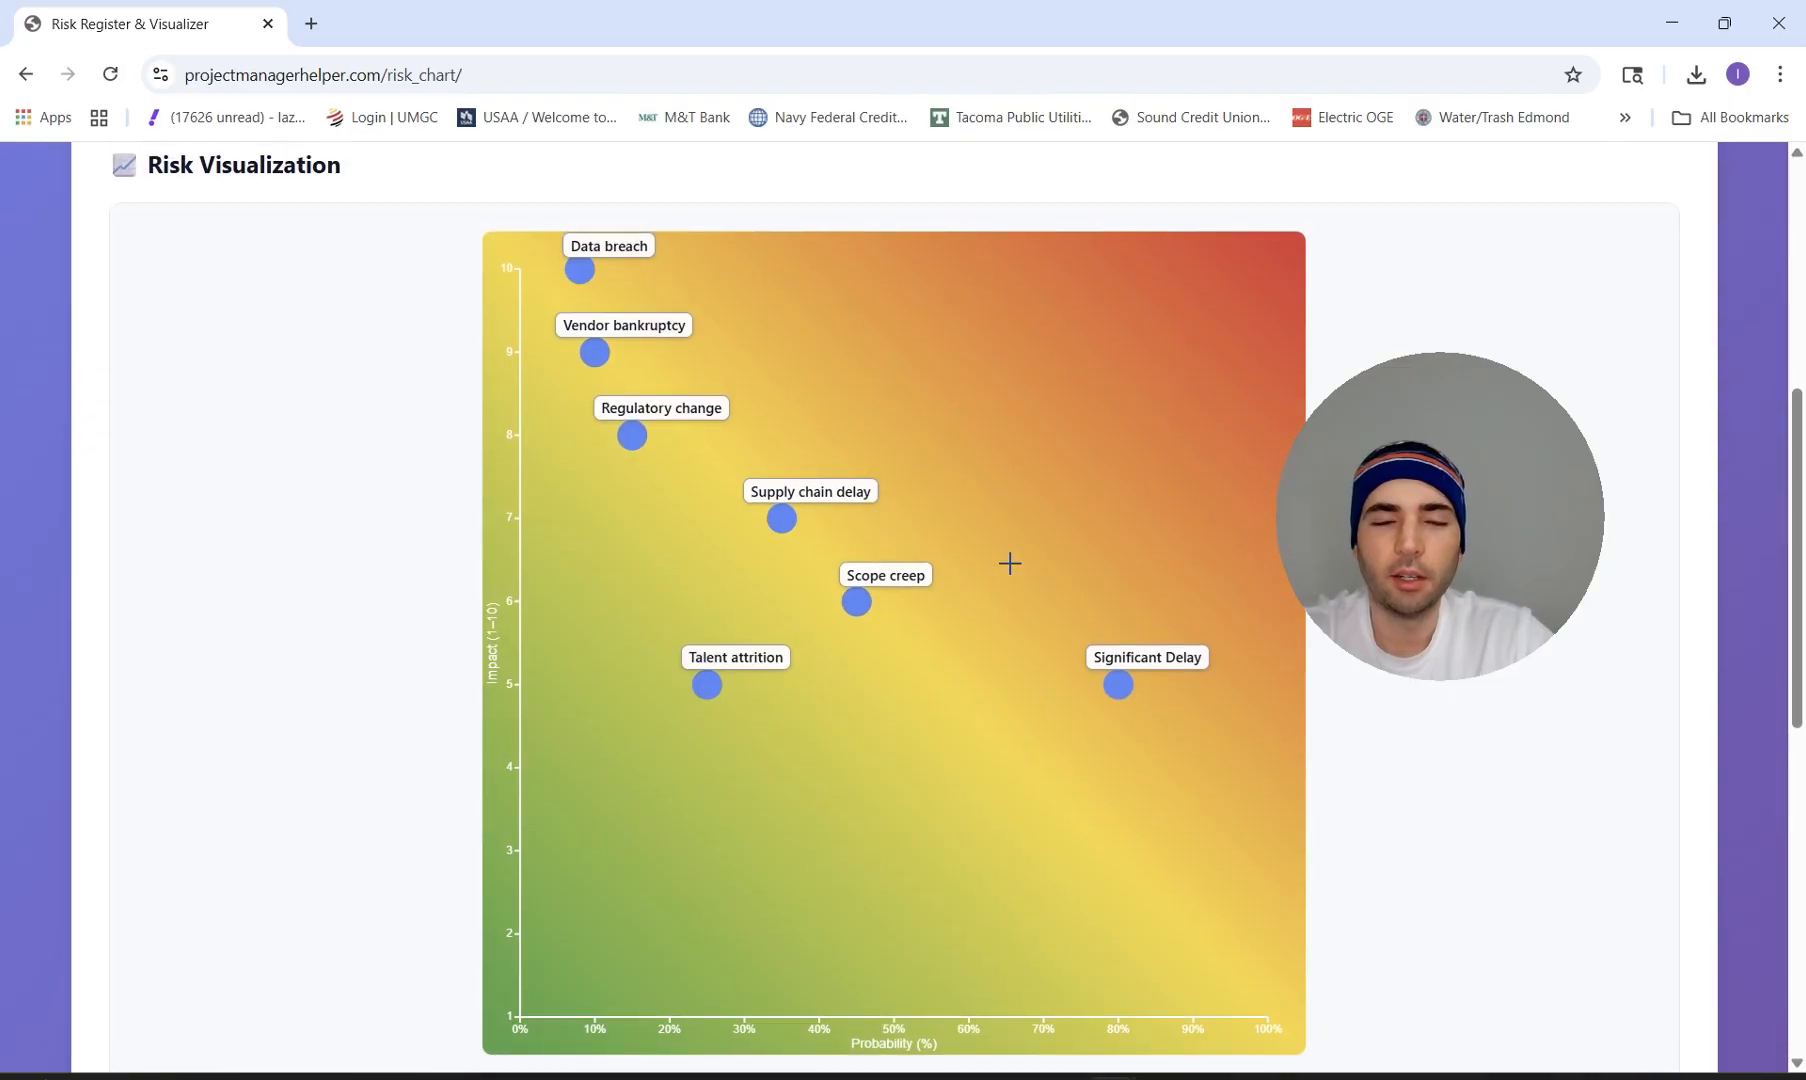
{"action": "scroll", "coordinate": [1009, 563], "scroll_direction": "up", "scroll_amount": 1}
{"action": "scroll", "coordinate": [1009, 563], "scroll_direction": "down", "scroll_amount": 1}
{"action": "scroll", "coordinate": [1009, 563], "scroll_direction": "up", "scroll_amount": 2}
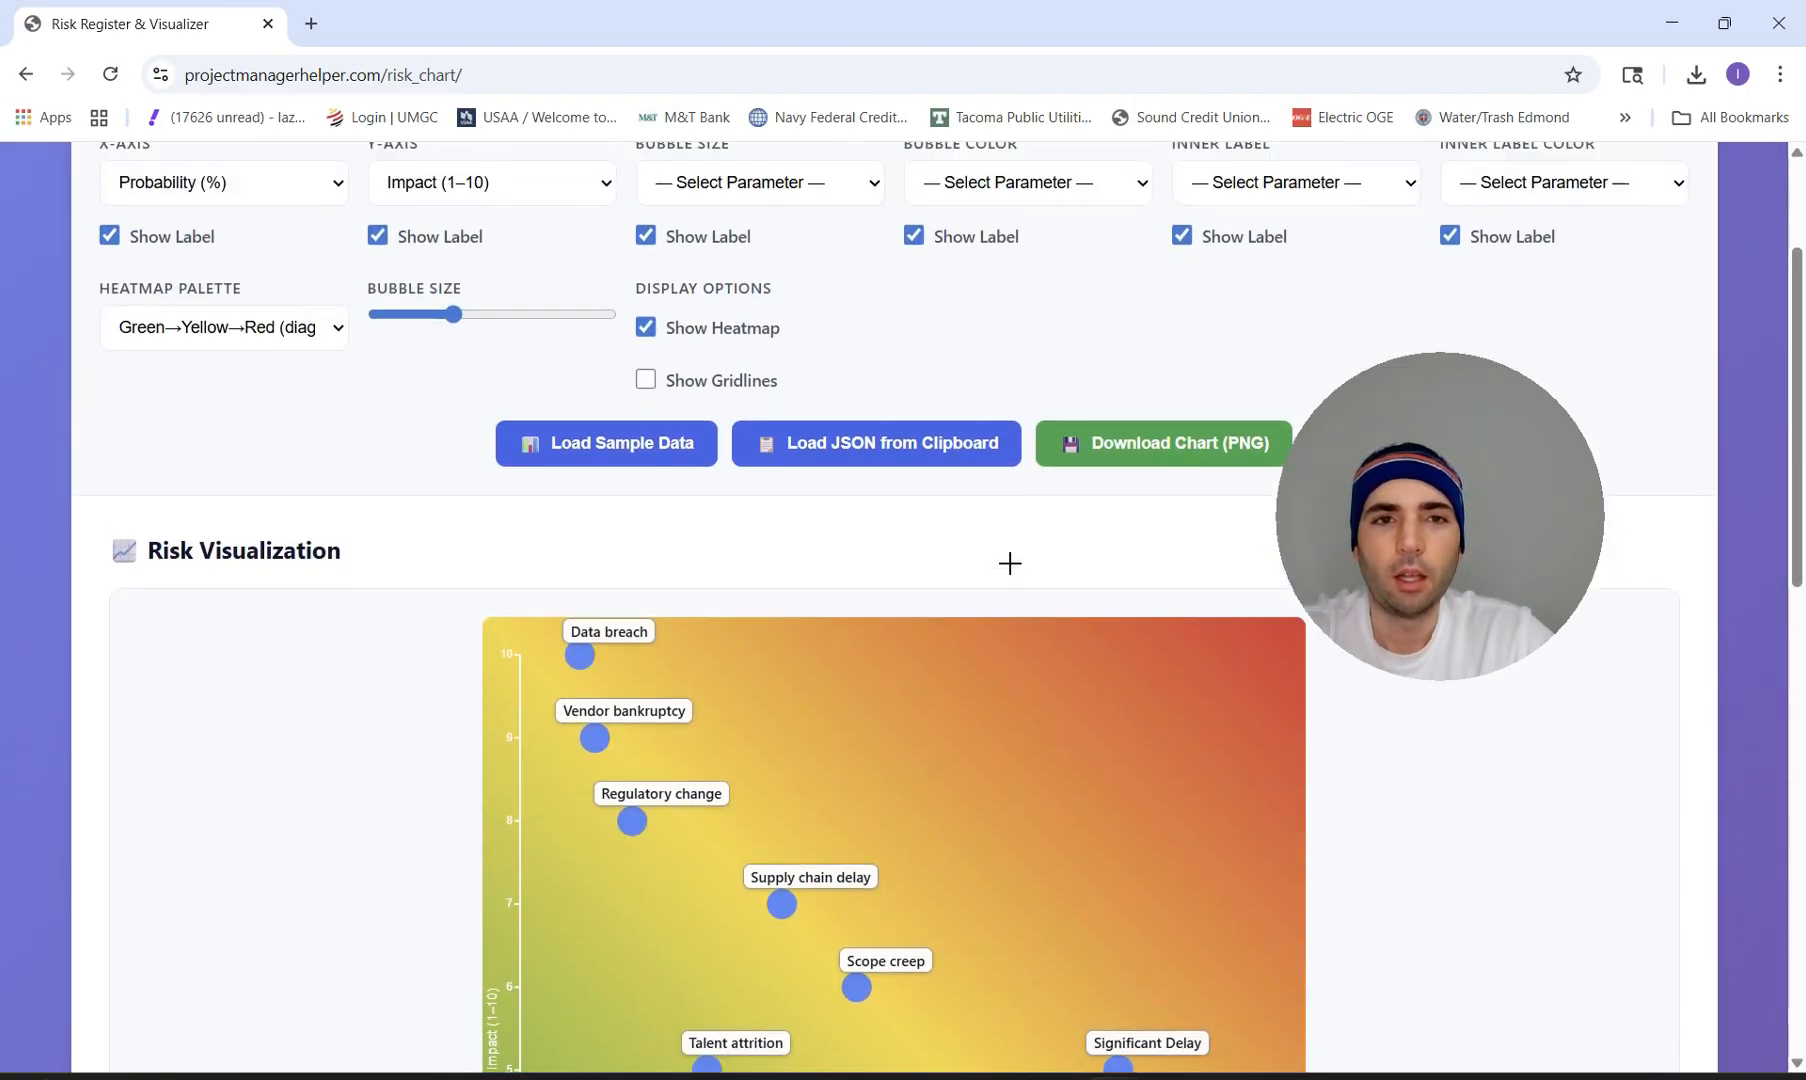
{"action": "scroll", "coordinate": [1009, 563], "scroll_direction": "up", "scroll_amount": 2}
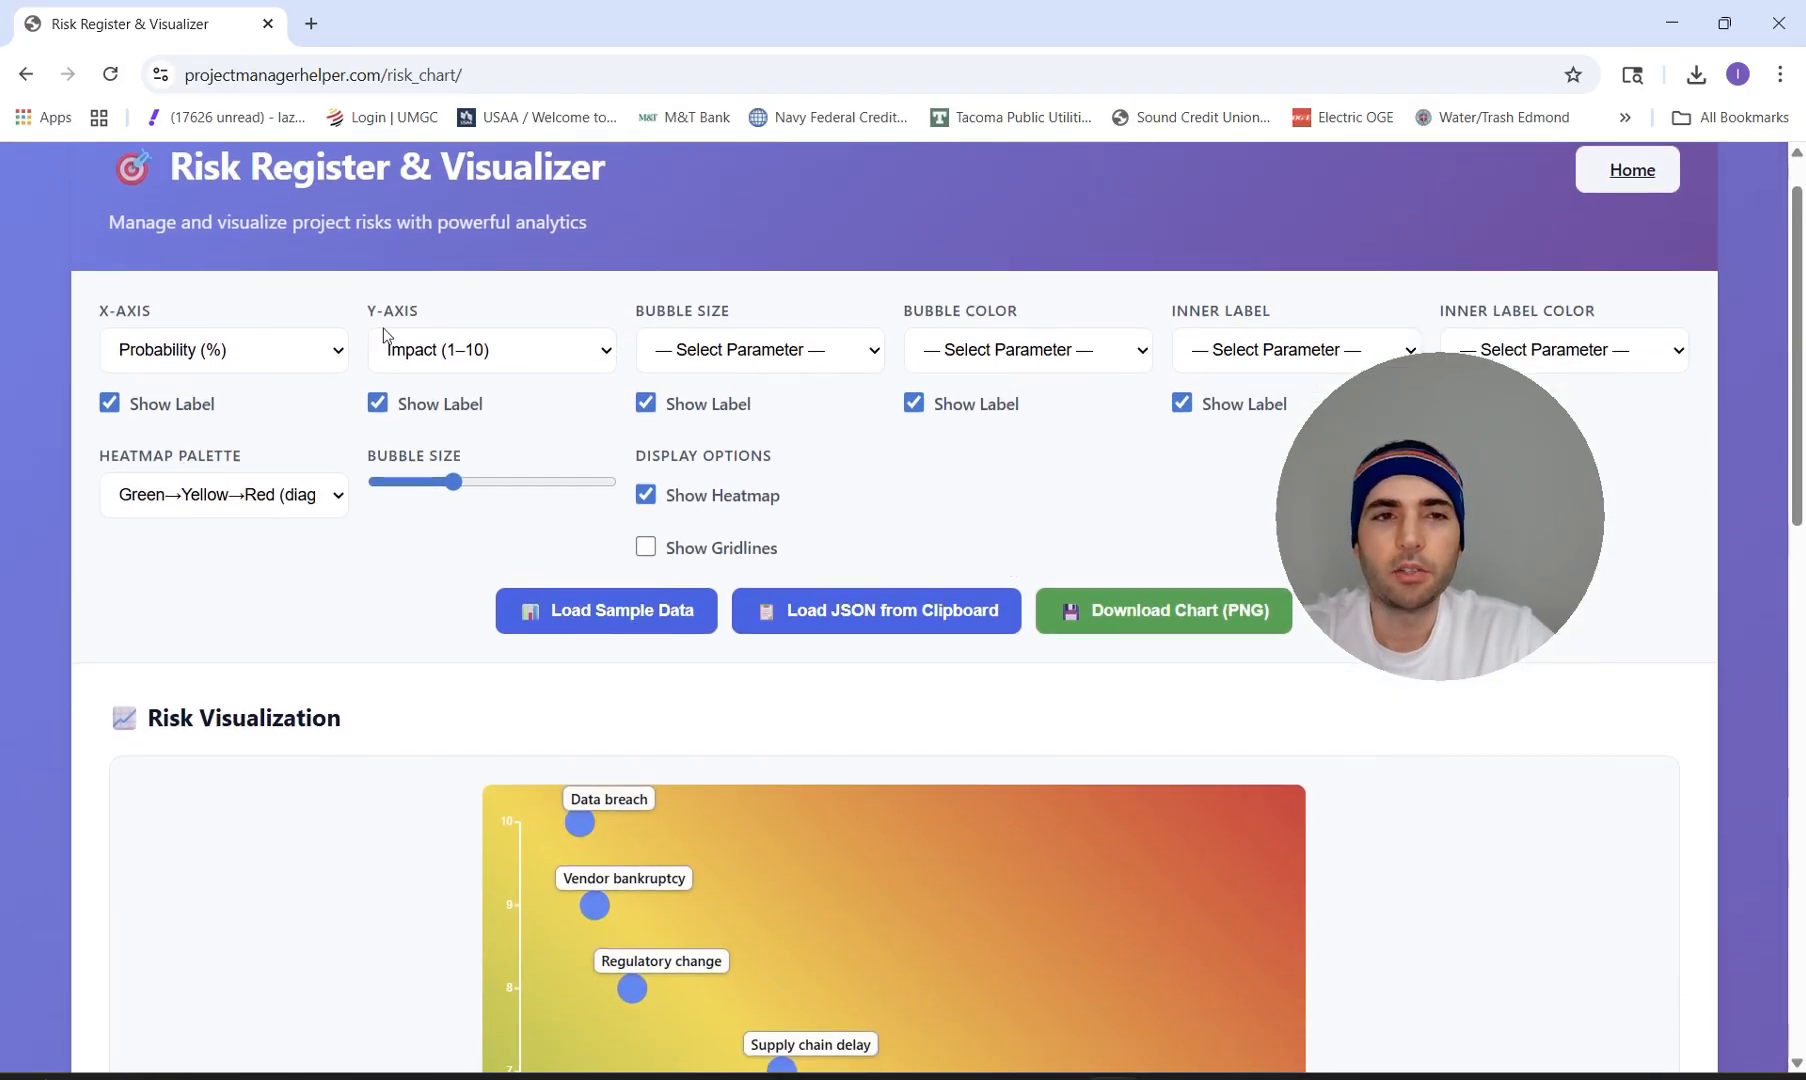
{"action": "scroll", "coordinate": [838, 426], "scroll_direction": "down", "scroll_amount": 4}
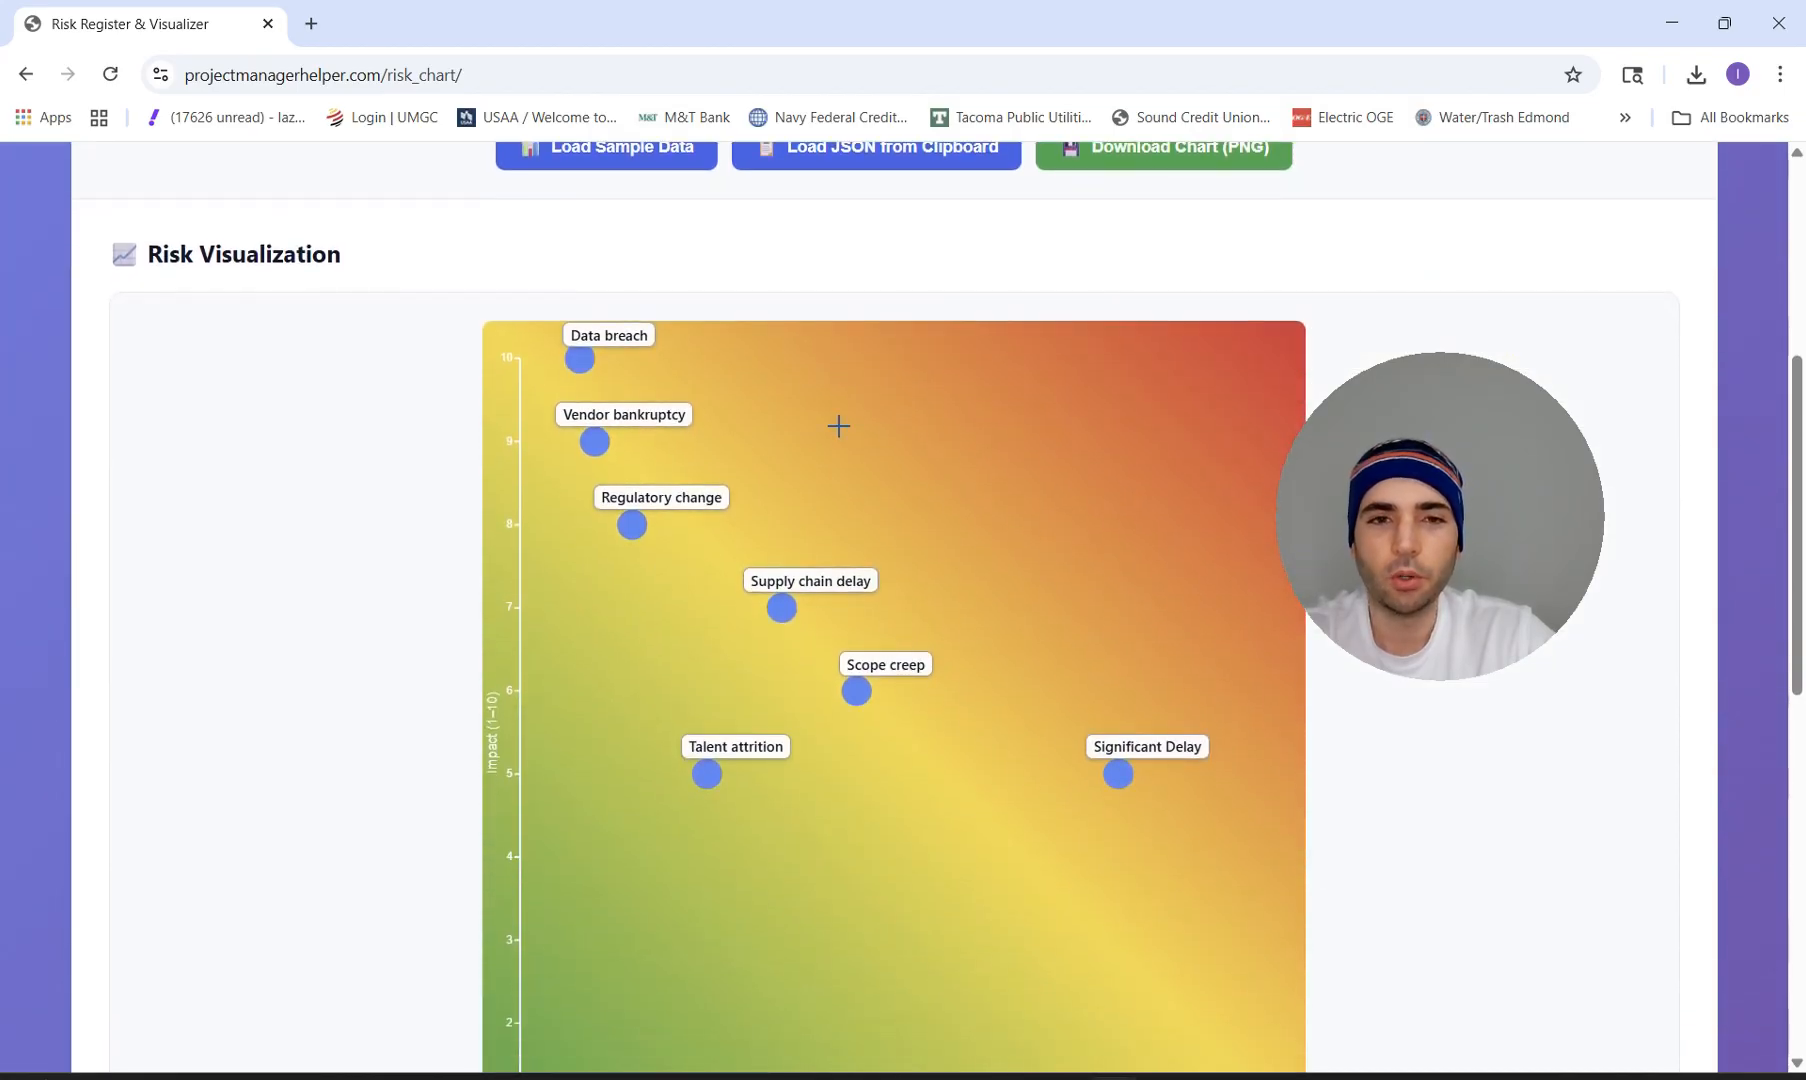
{"action": "scroll", "coordinate": [979, 423], "scroll_direction": "down", "scroll_amount": 1}
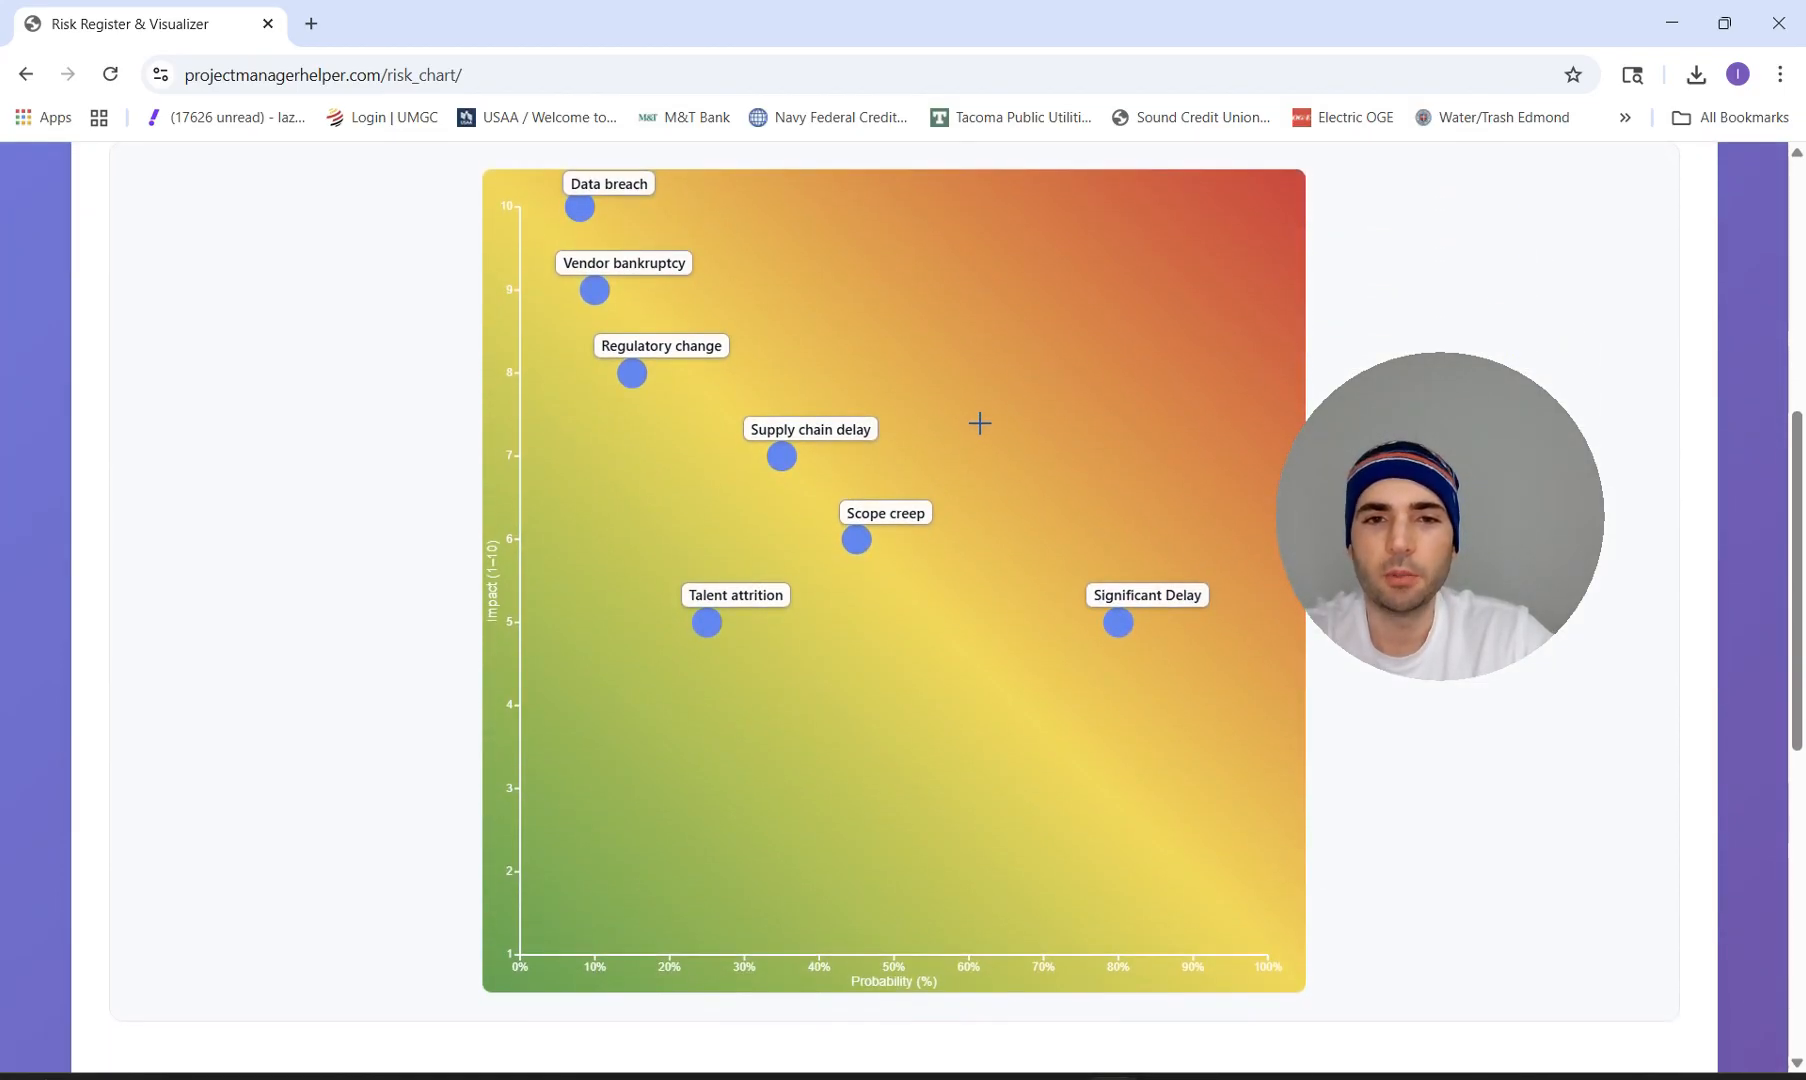
{"action": "scroll", "coordinate": [979, 423], "scroll_direction": "up", "scroll_amount": 2}
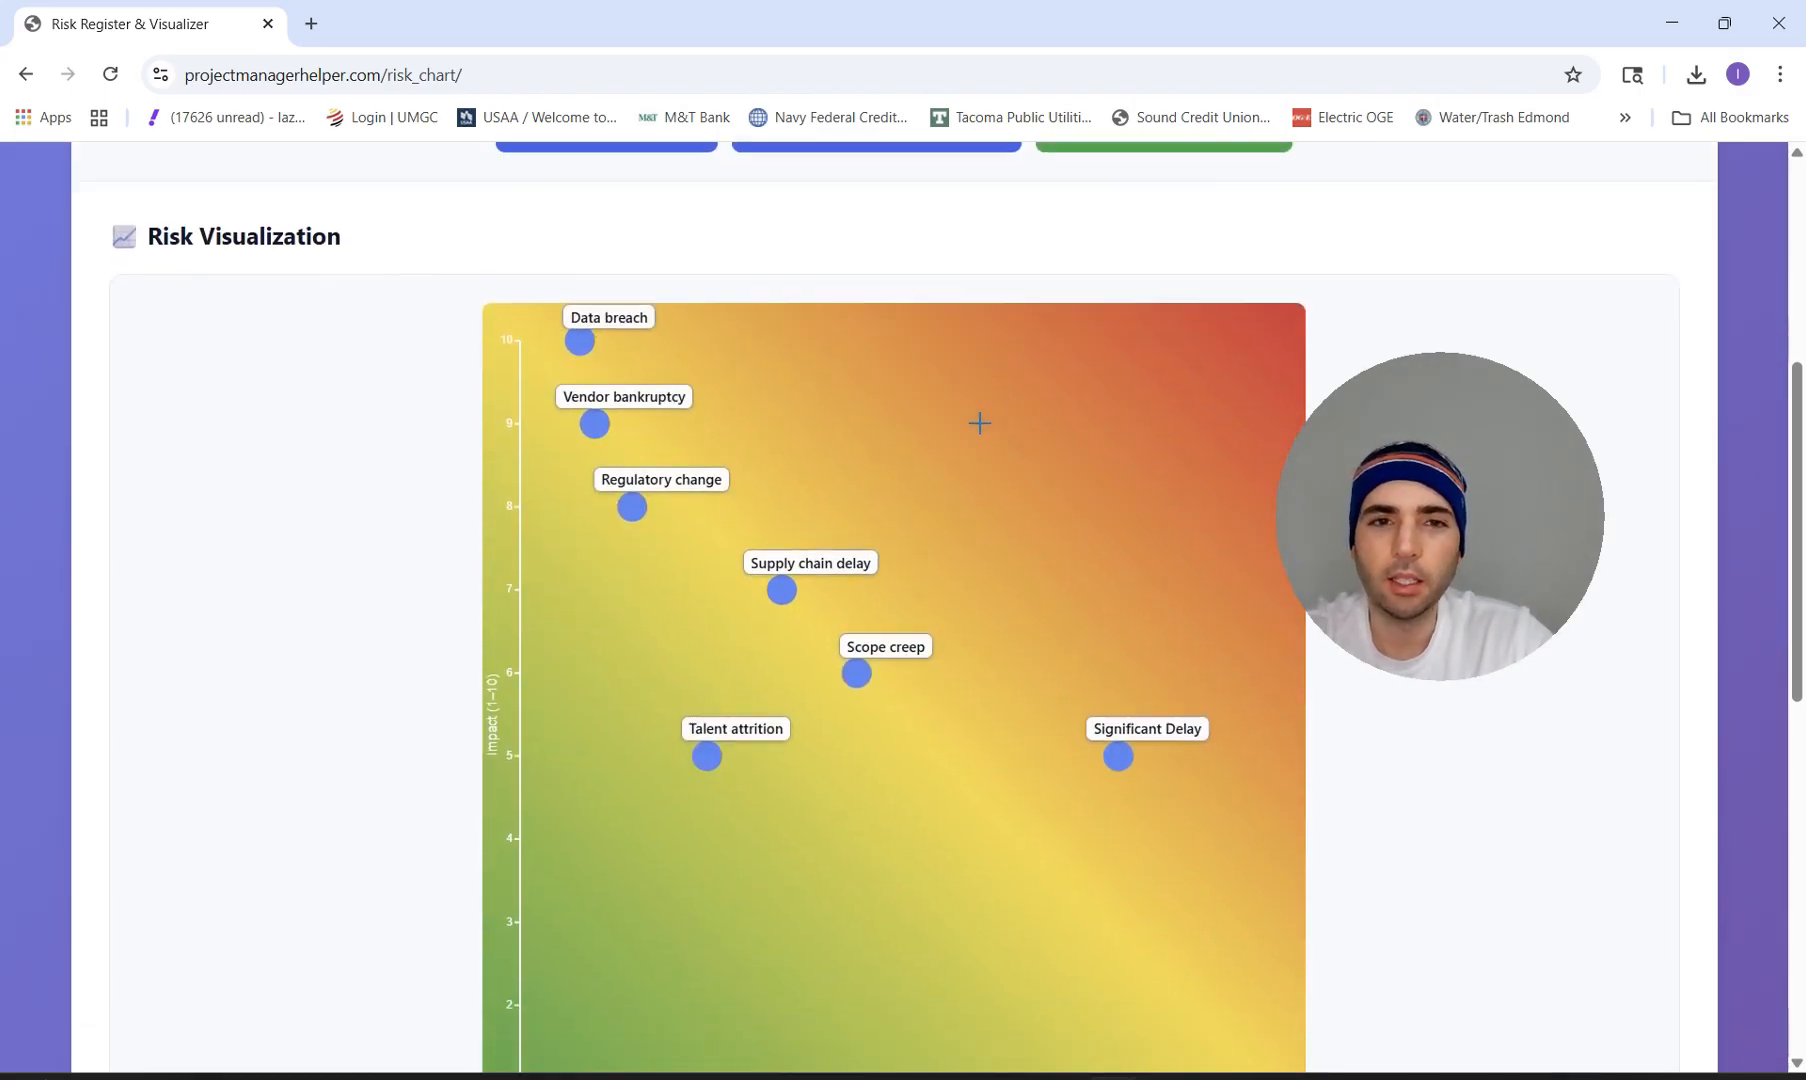
{"action": "scroll", "coordinate": [979, 423], "scroll_direction": "down", "scroll_amount": 1}
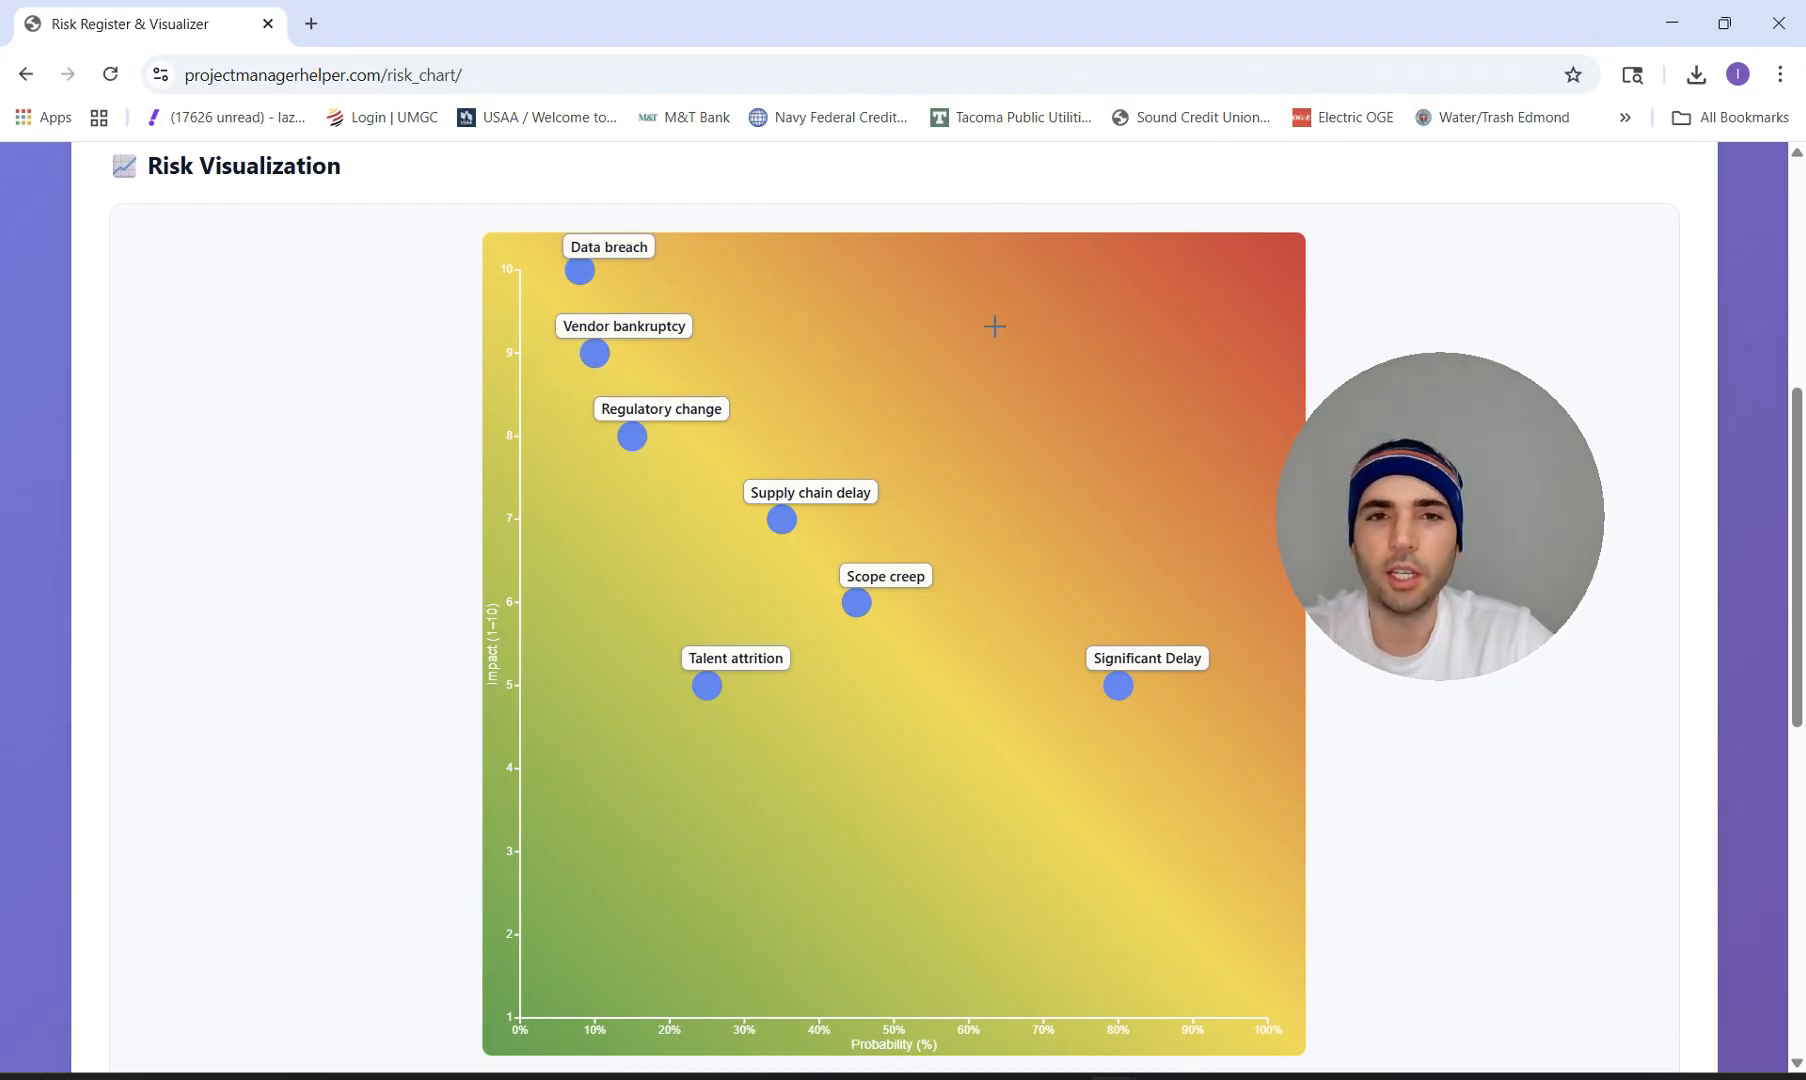
{"action": "scroll", "coordinate": [994, 326], "scroll_direction": "up", "scroll_amount": 4}
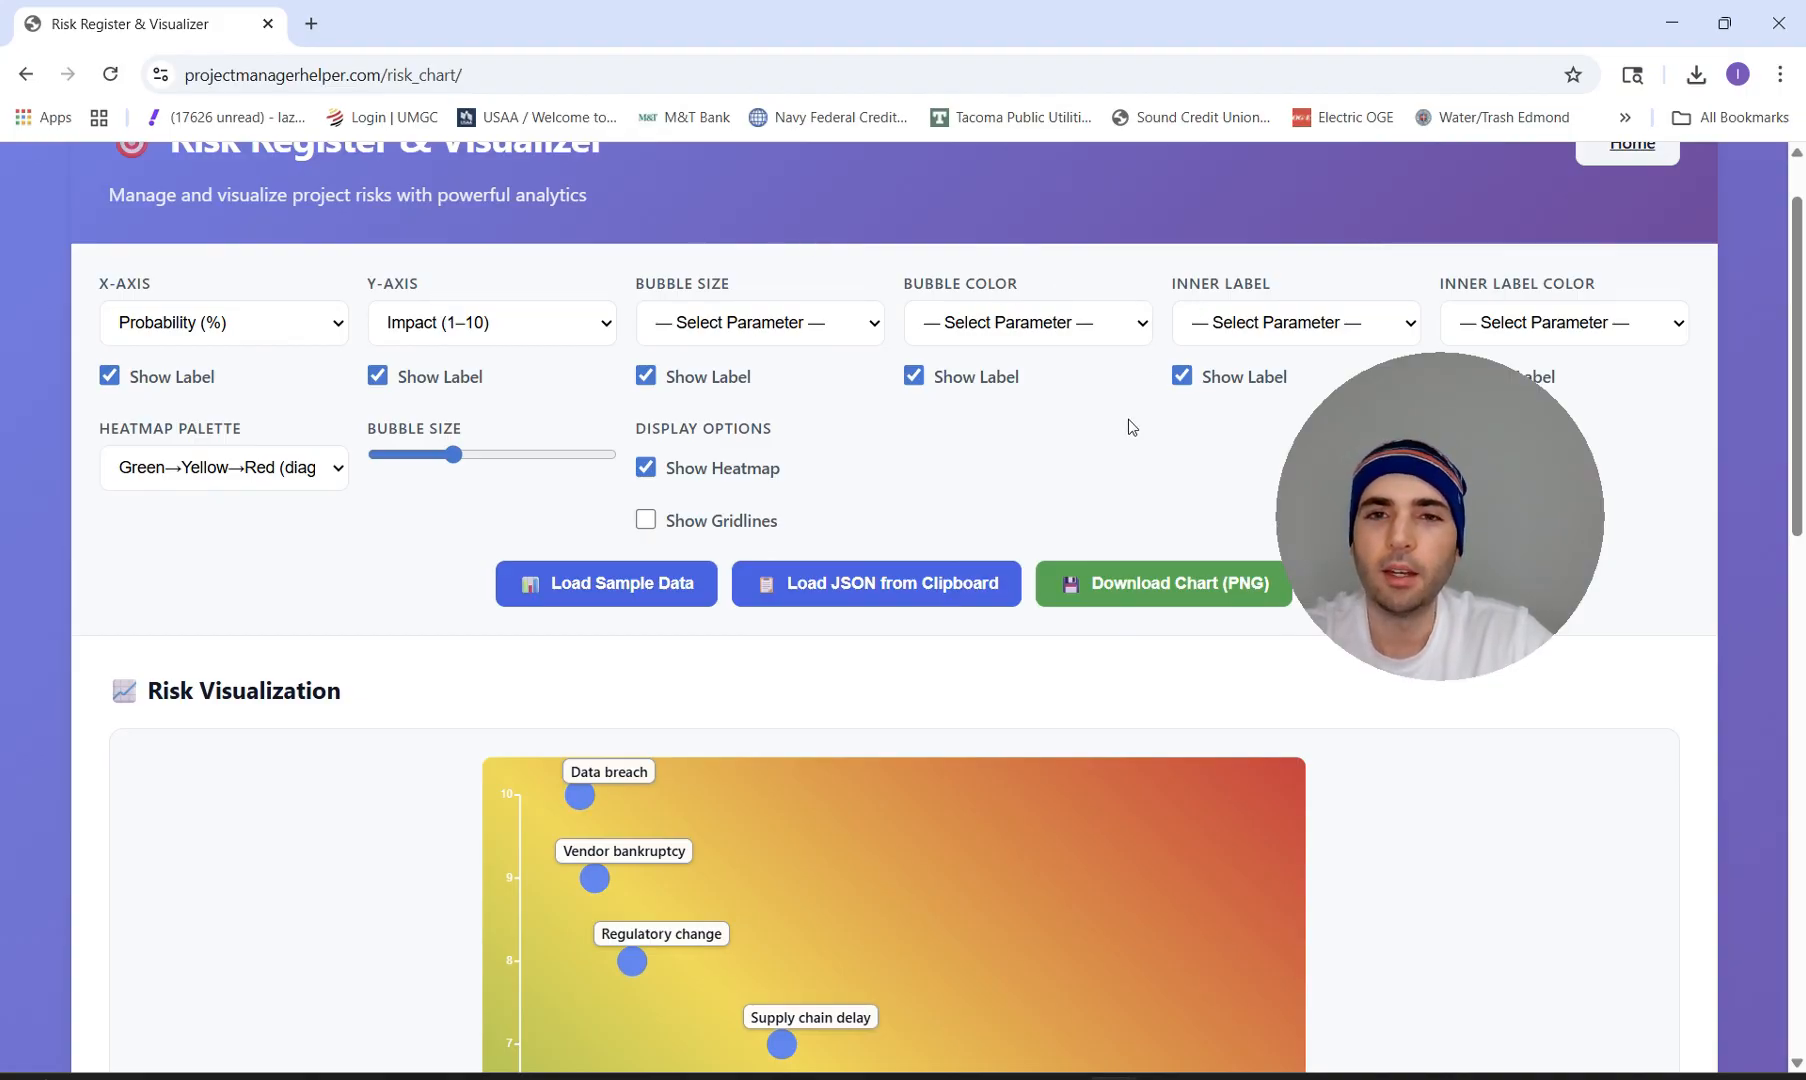
{"action": "scroll", "coordinate": [1126, 459], "scroll_direction": "down", "scroll_amount": 1}
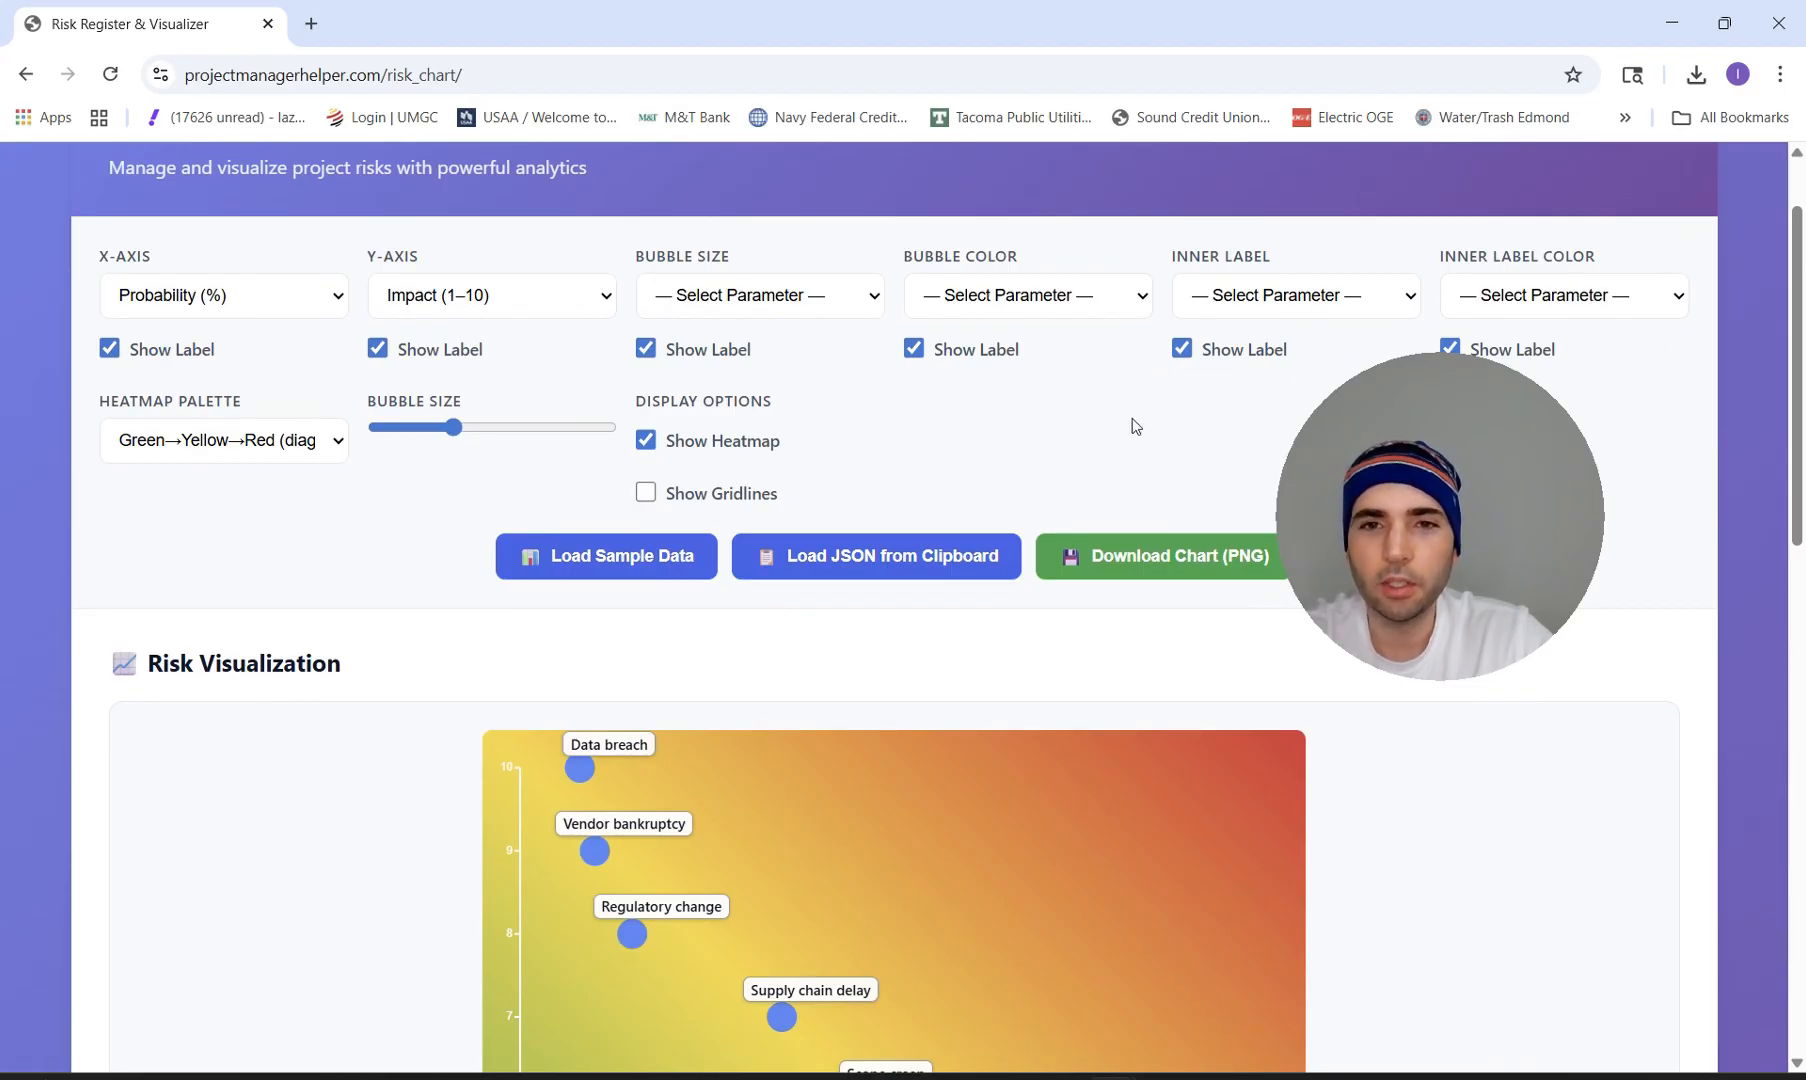
{"action": "scroll", "coordinate": [1132, 418], "scroll_direction": "down", "scroll_amount": 5}
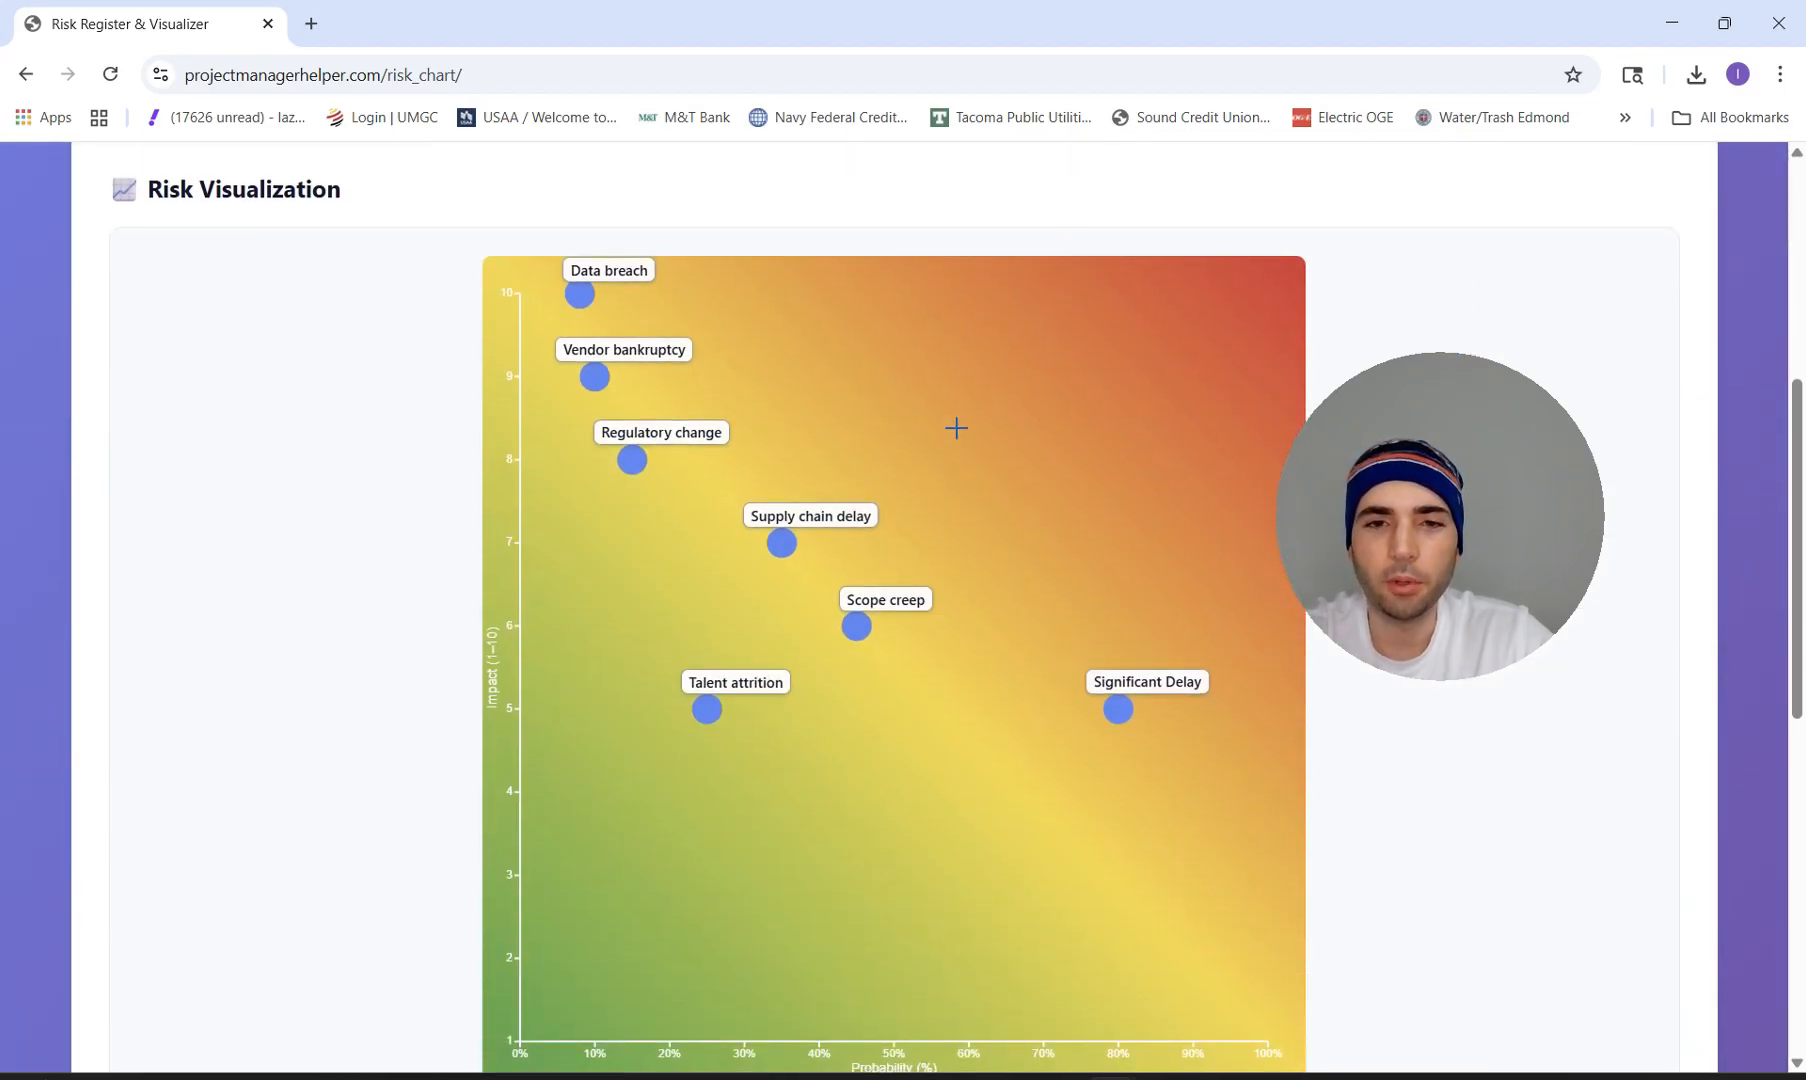
Set the chart's bubble size parameter to Urgency (1–5).
{"action": "scroll", "coordinate": [957, 418], "scroll_direction": "up", "scroll_amount": 5}
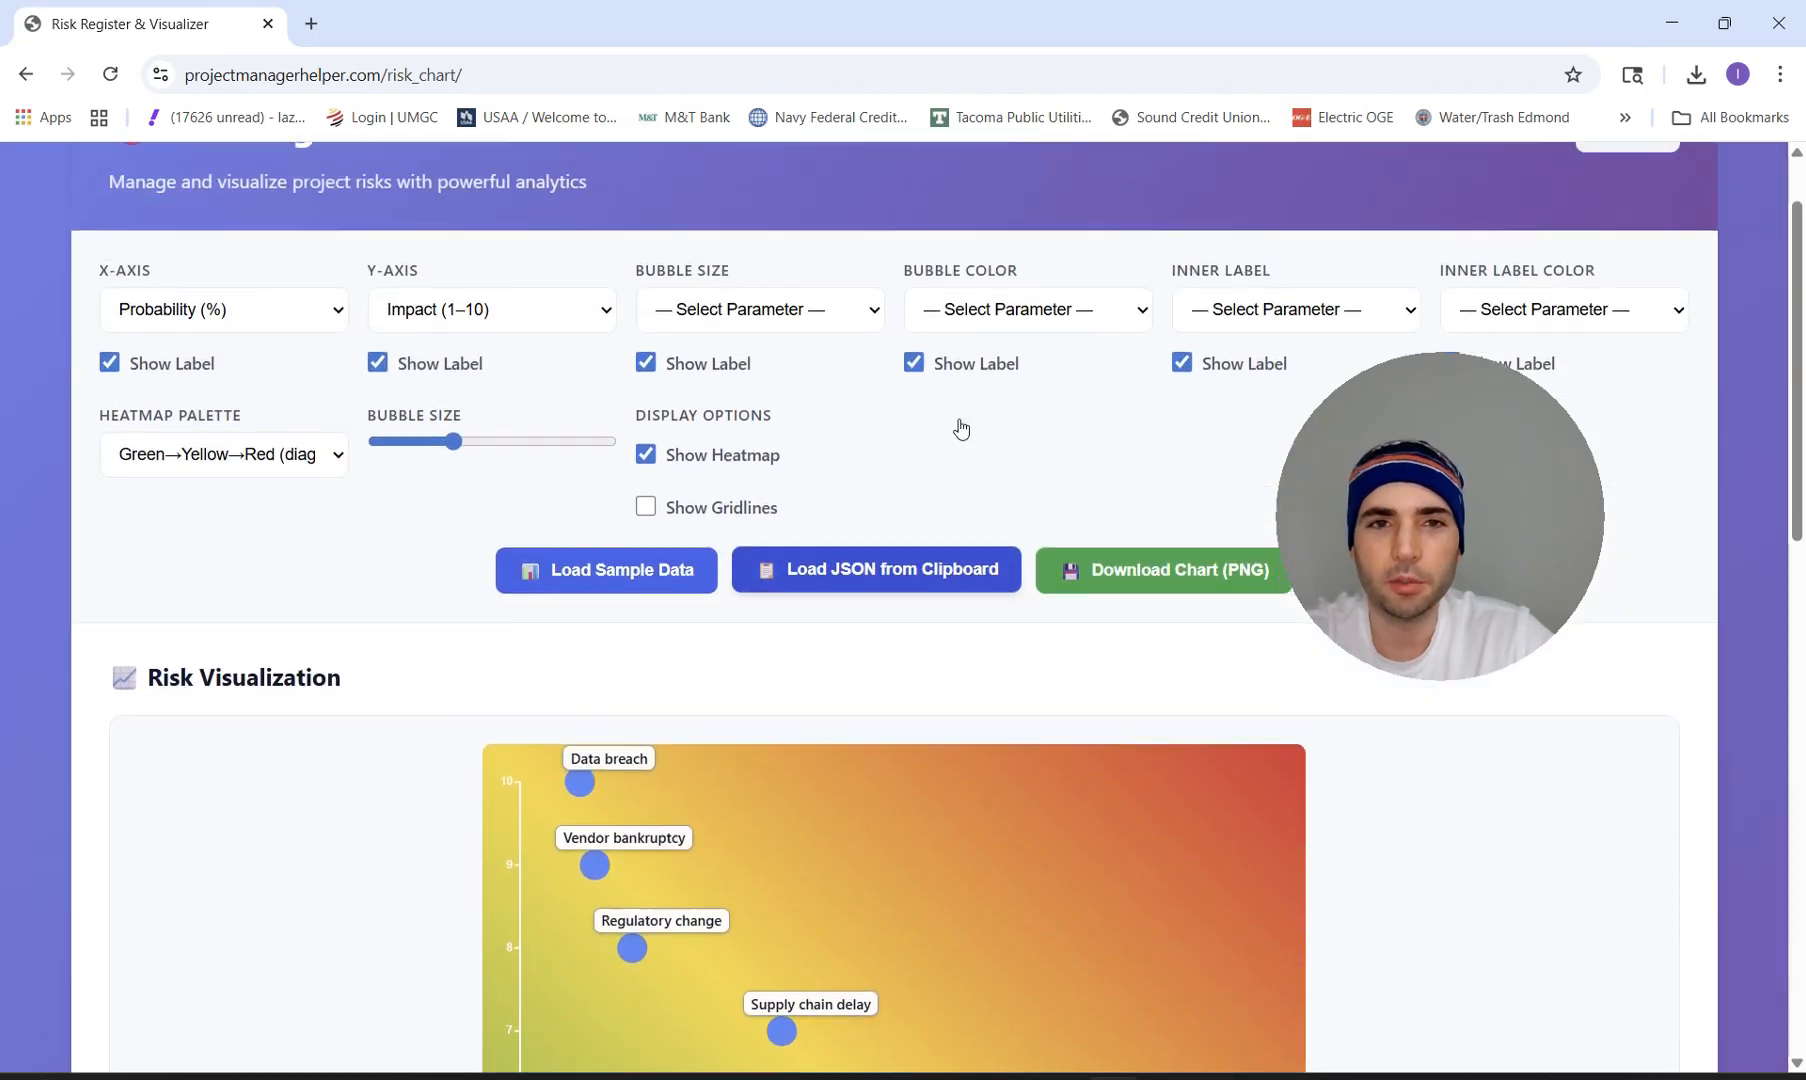
{"action": "left_click", "coordinate": [758, 340]}
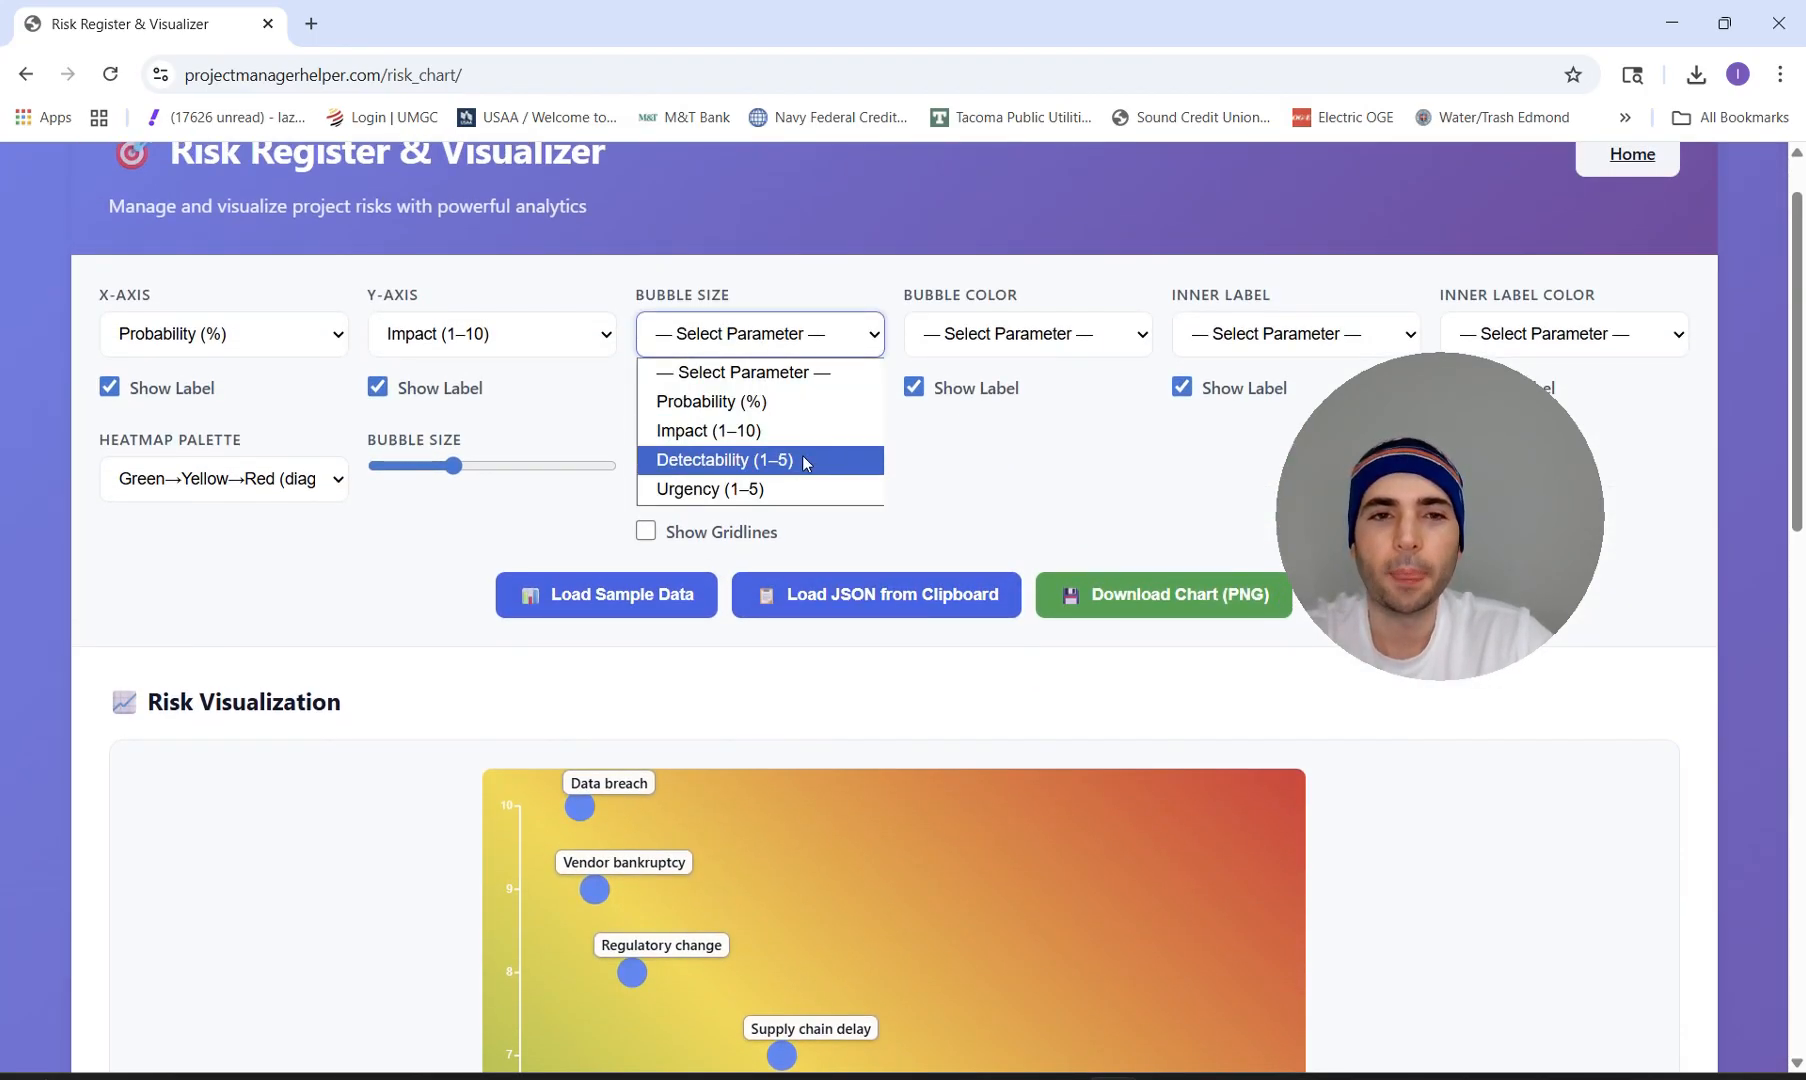
{"action": "left_click", "coordinate": [761, 487]}
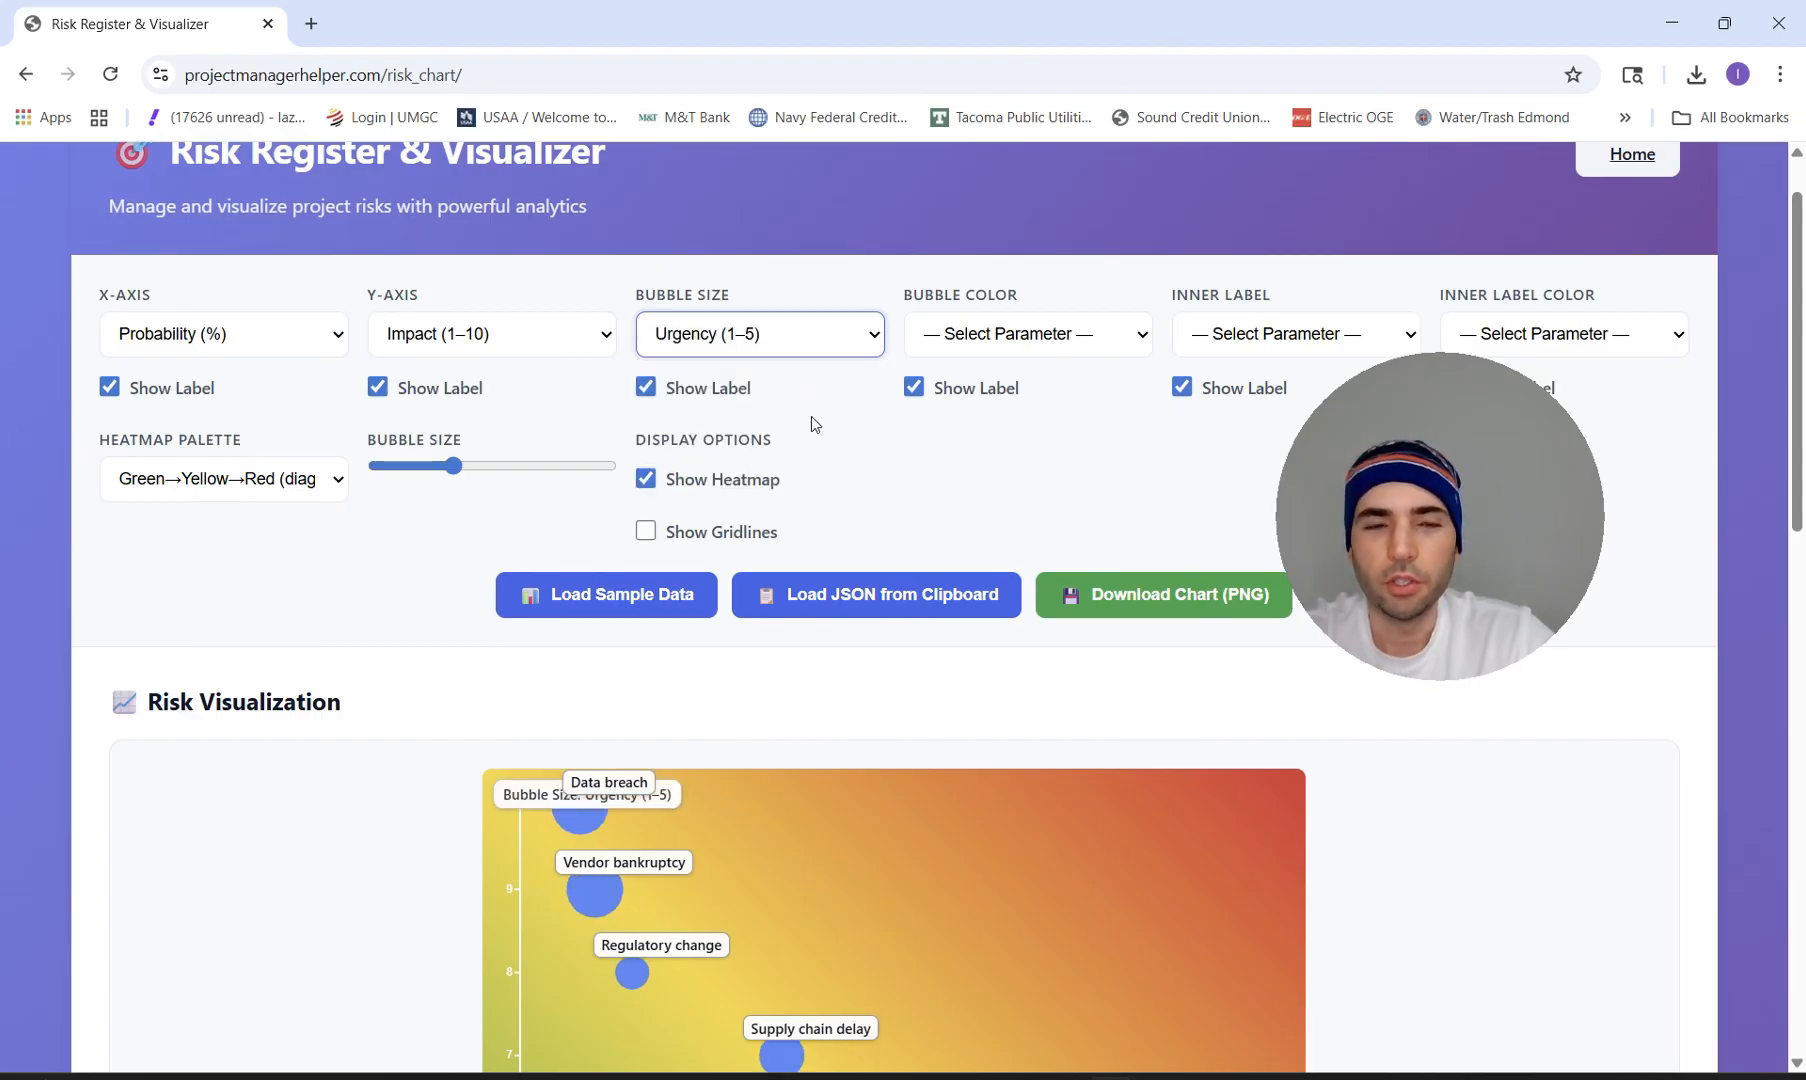
Move the Bubble Size legend off the heatmap into the blank area beside the vertical axis.
{"action": "scroll", "coordinate": [830, 480], "scroll_direction": "down", "scroll_amount": 5}
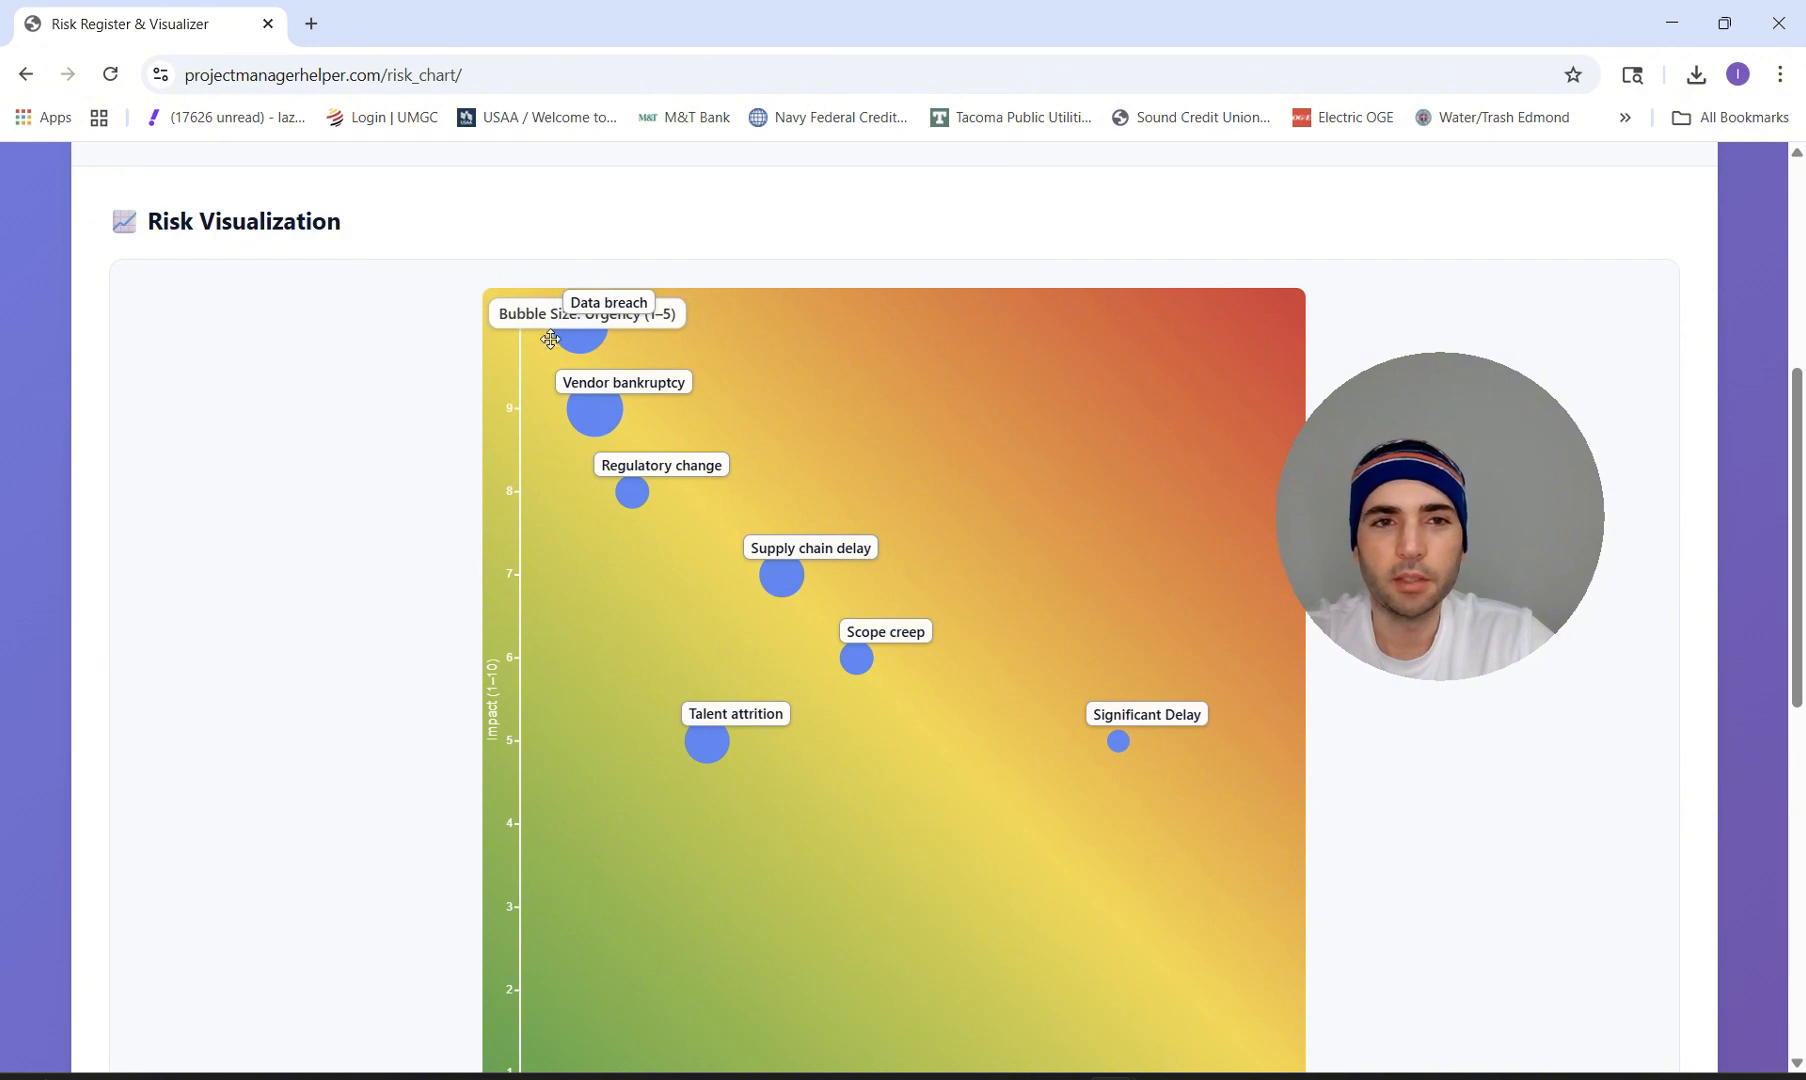
{"action": "left_click_drag", "start_coordinate": [525, 318], "coordinate": [305, 305]}
{"action": "scroll", "coordinate": [349, 636], "scroll_direction": "down", "scroll_amount": 3}
Reposition the Data breach, Vendor bankruptcy, Regulatory change and Supply chain delay labels to the right of their bubbles.
{"action": "scroll", "coordinate": [349, 636], "scroll_direction": "up", "scroll_amount": 5}
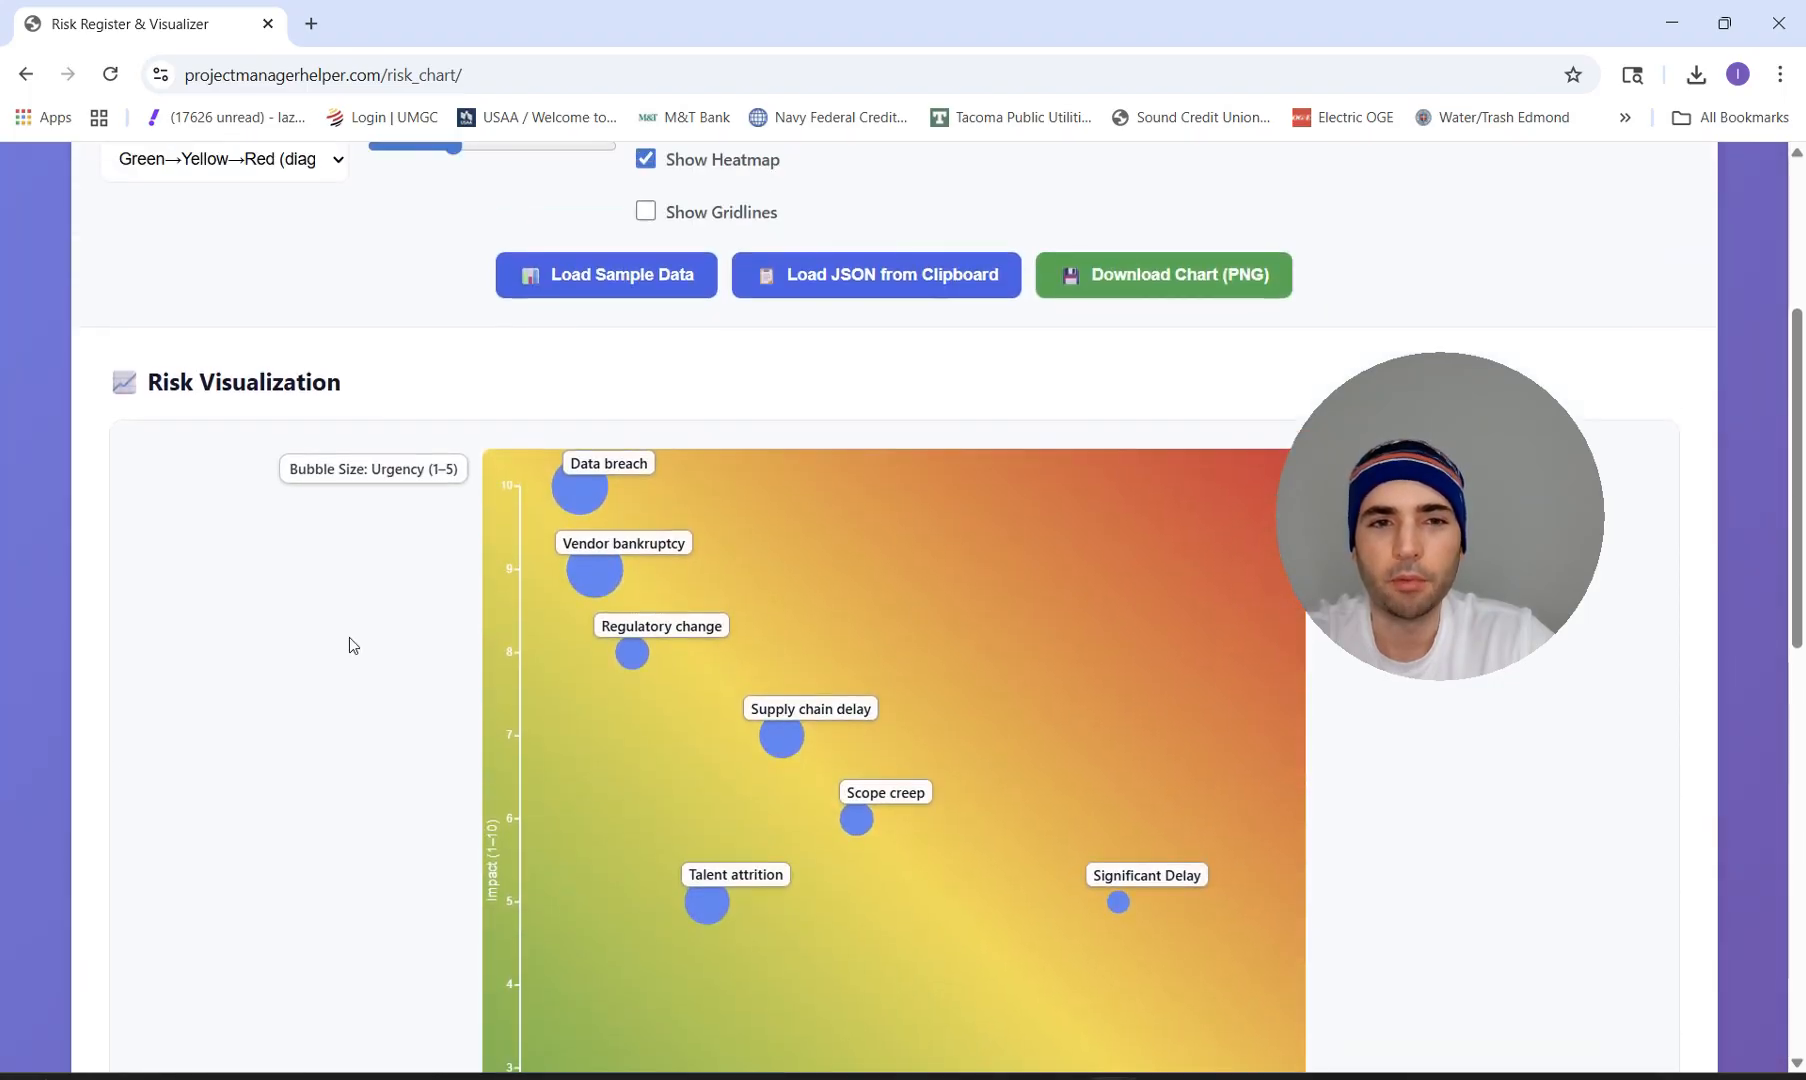
{"action": "left_click_drag", "start_coordinate": [636, 470], "coordinate": [761, 643]}
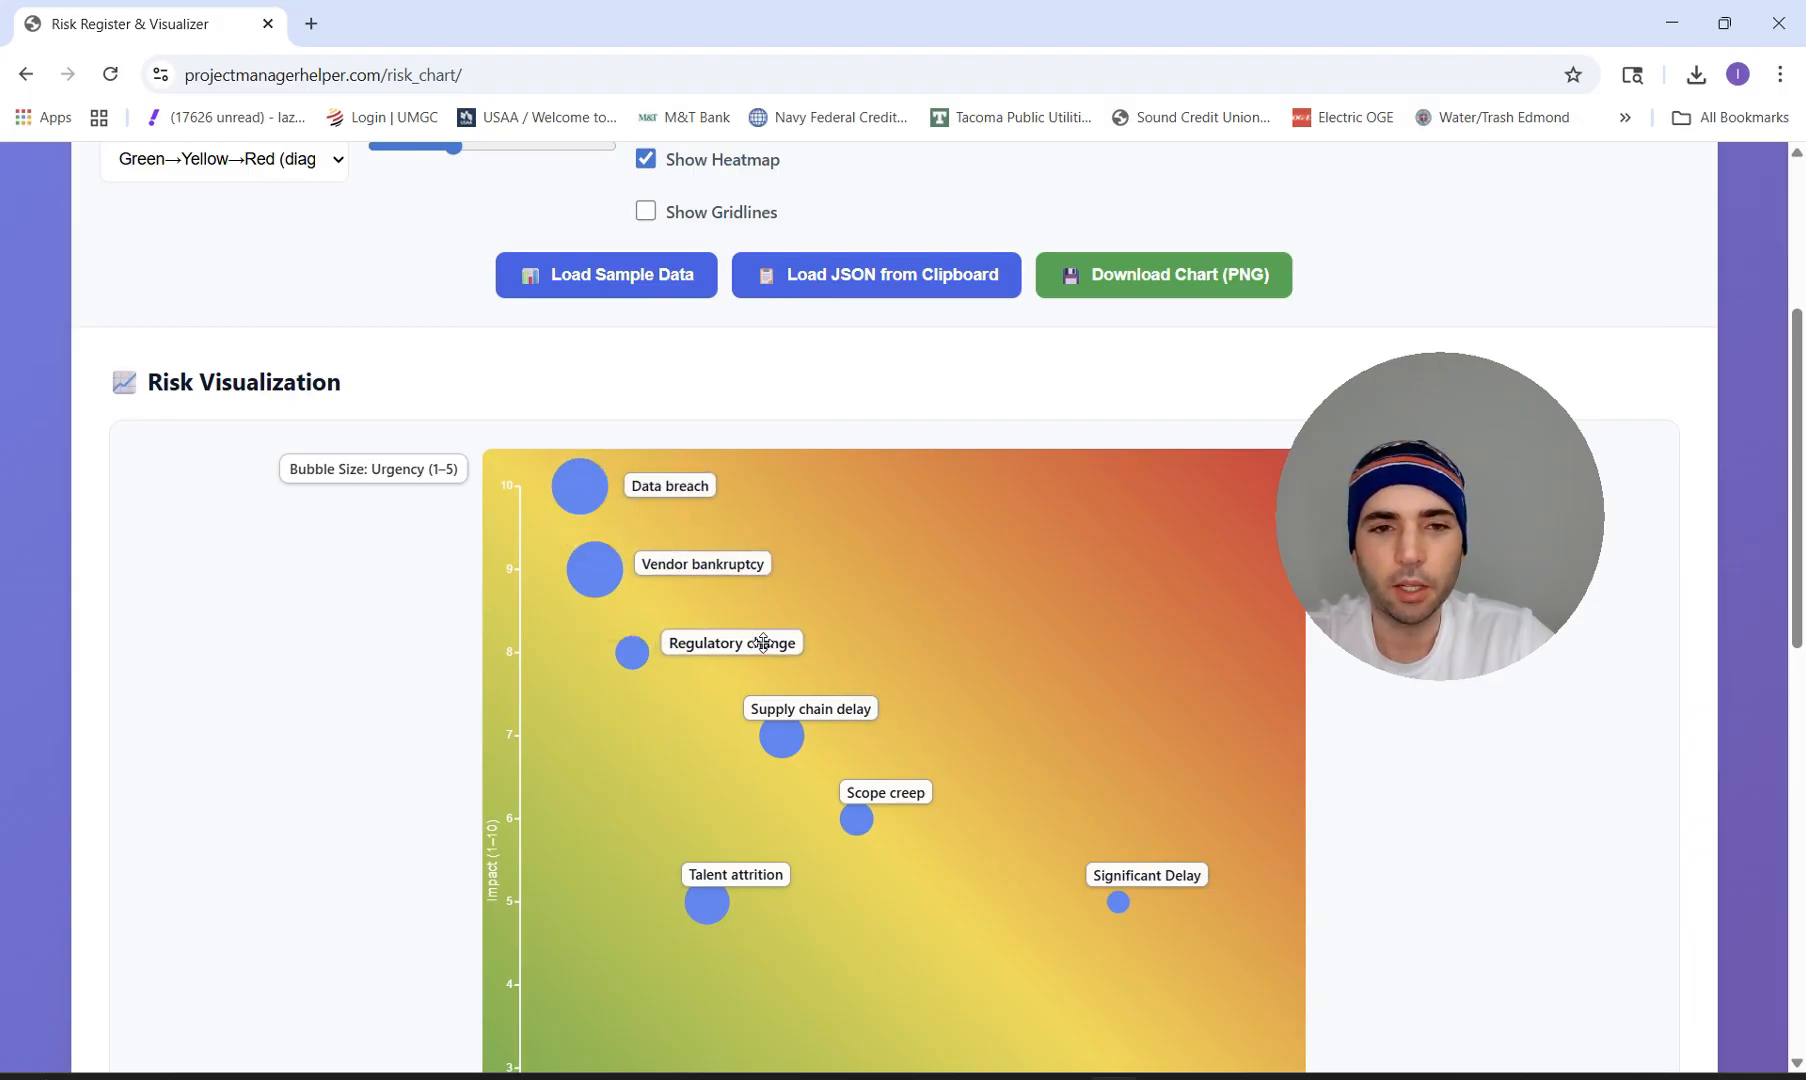
{"action": "left_click_drag", "start_coordinate": [831, 722], "coordinate": [893, 723]}
{"action": "scroll", "coordinate": [905, 570], "scroll_direction": "up", "scroll_amount": 4}
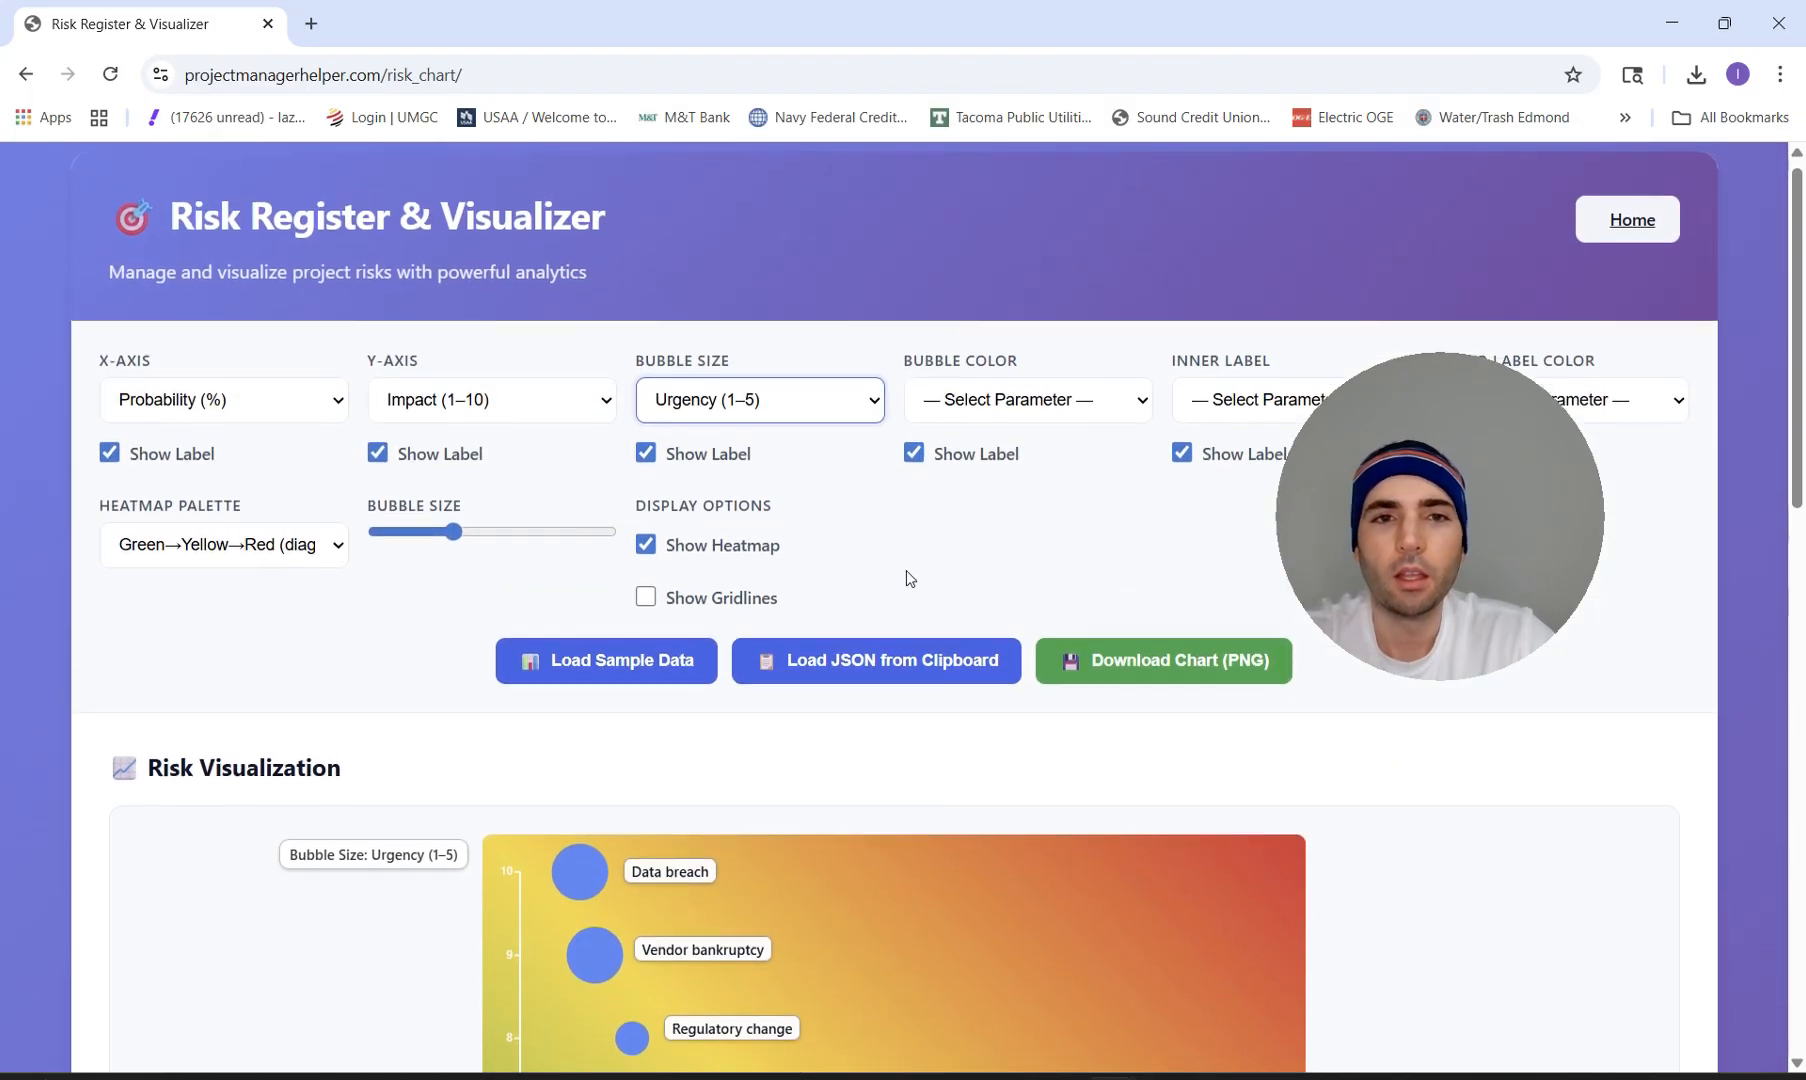
Set the first unassigned parameter column of the Risk Register to Threat/Opportunity.
{"action": "left_click", "coordinate": [1056, 406]}
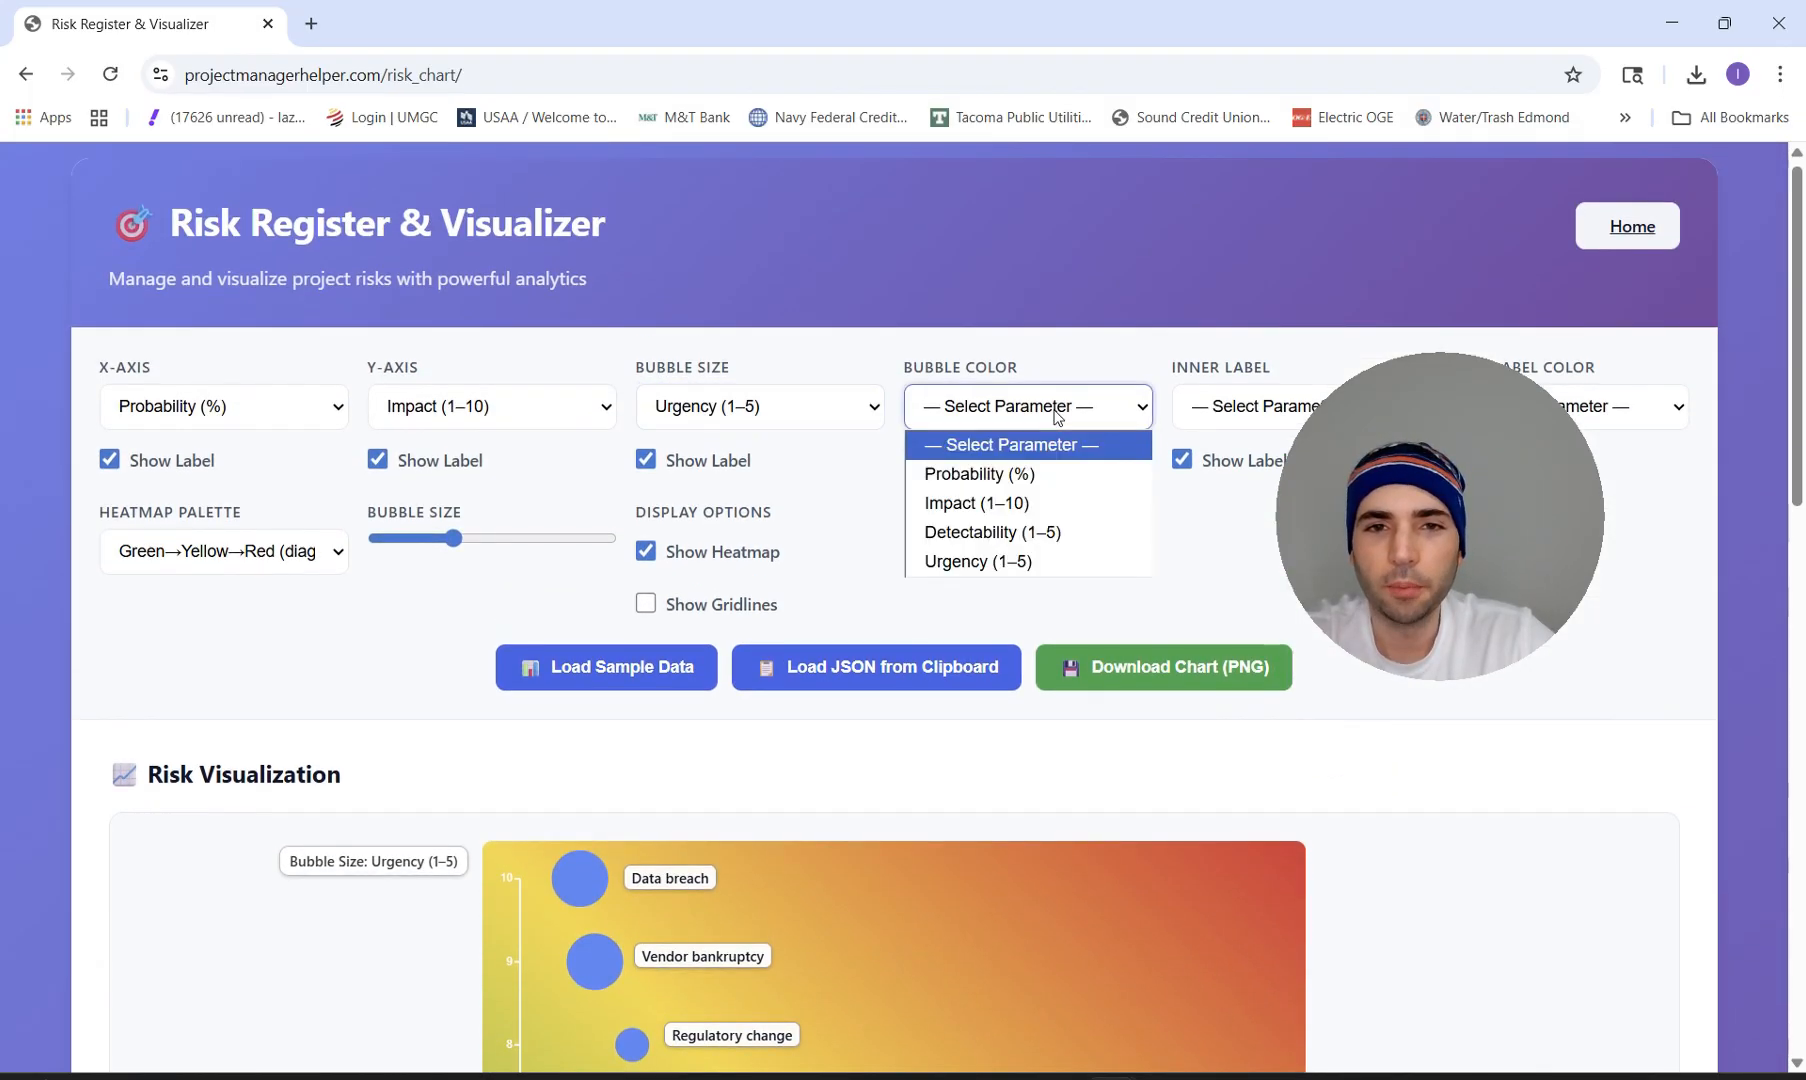
{"action": "left_click", "coordinate": [1220, 547]}
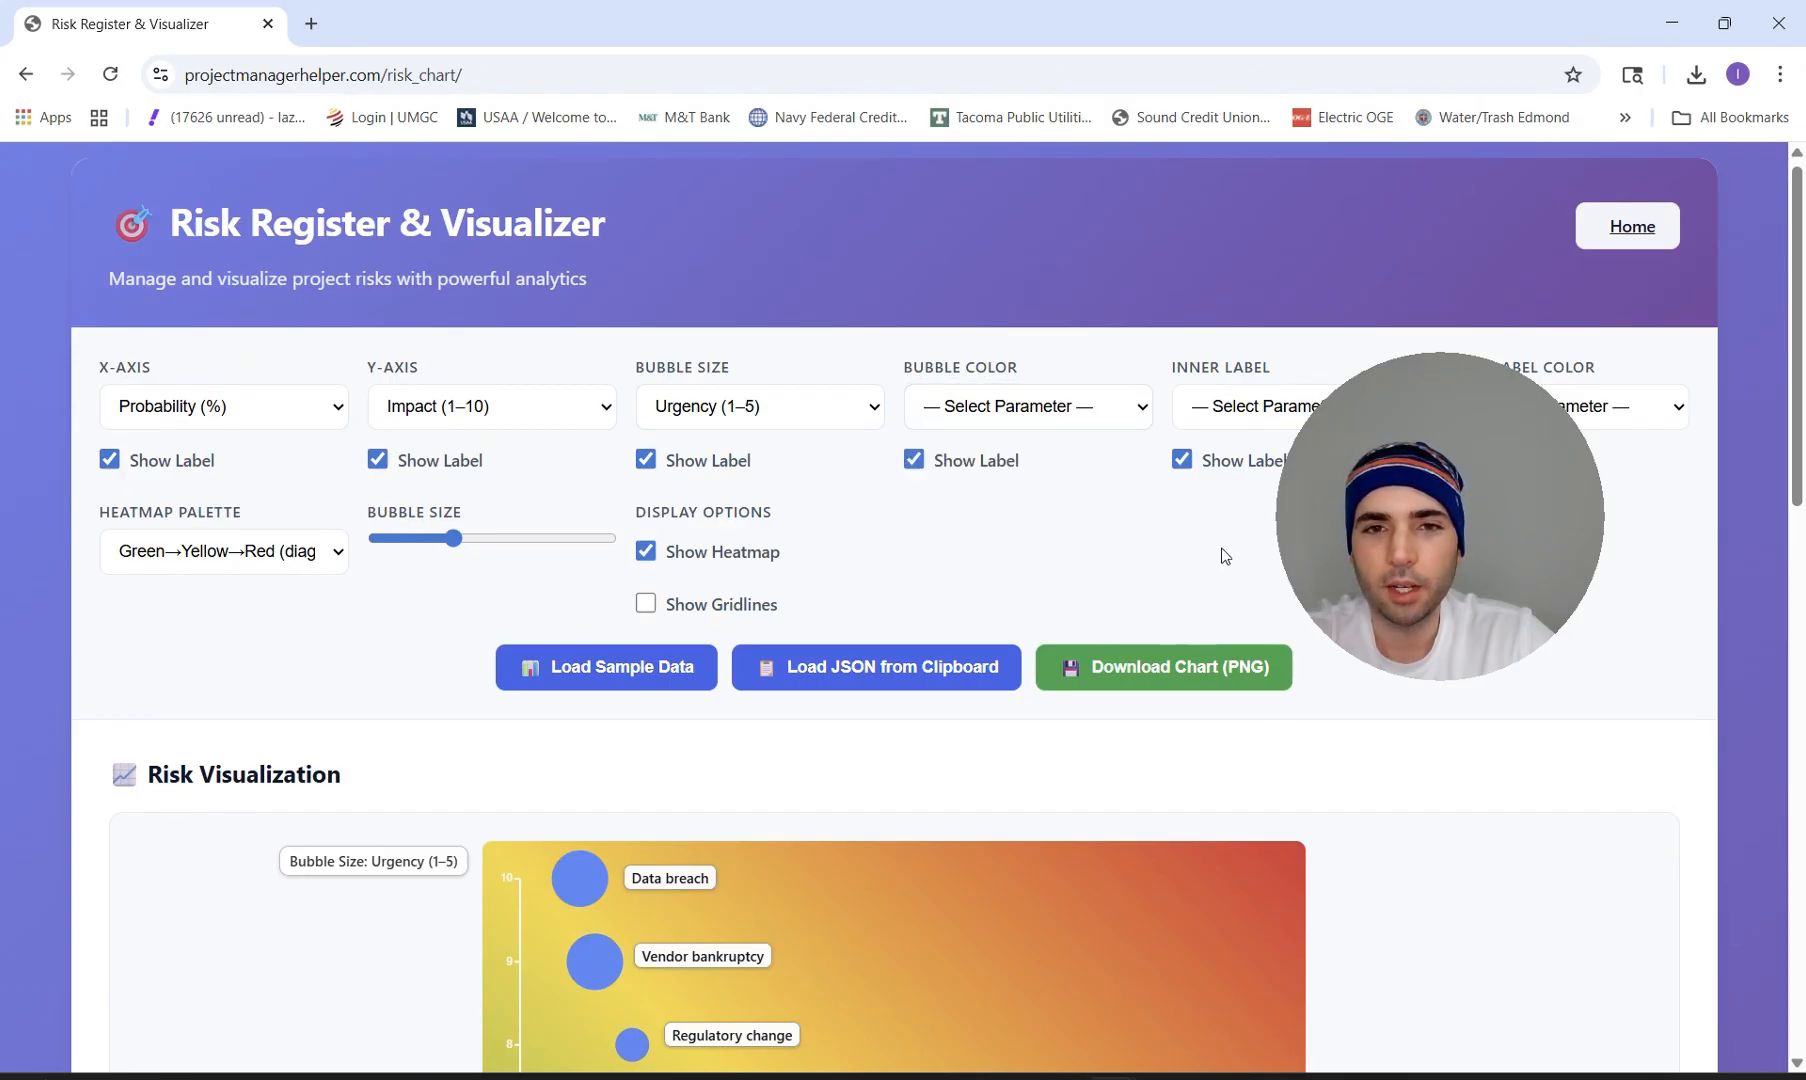
{"action": "scroll", "coordinate": [1220, 547], "scroll_direction": "down", "scroll_amount": 14}
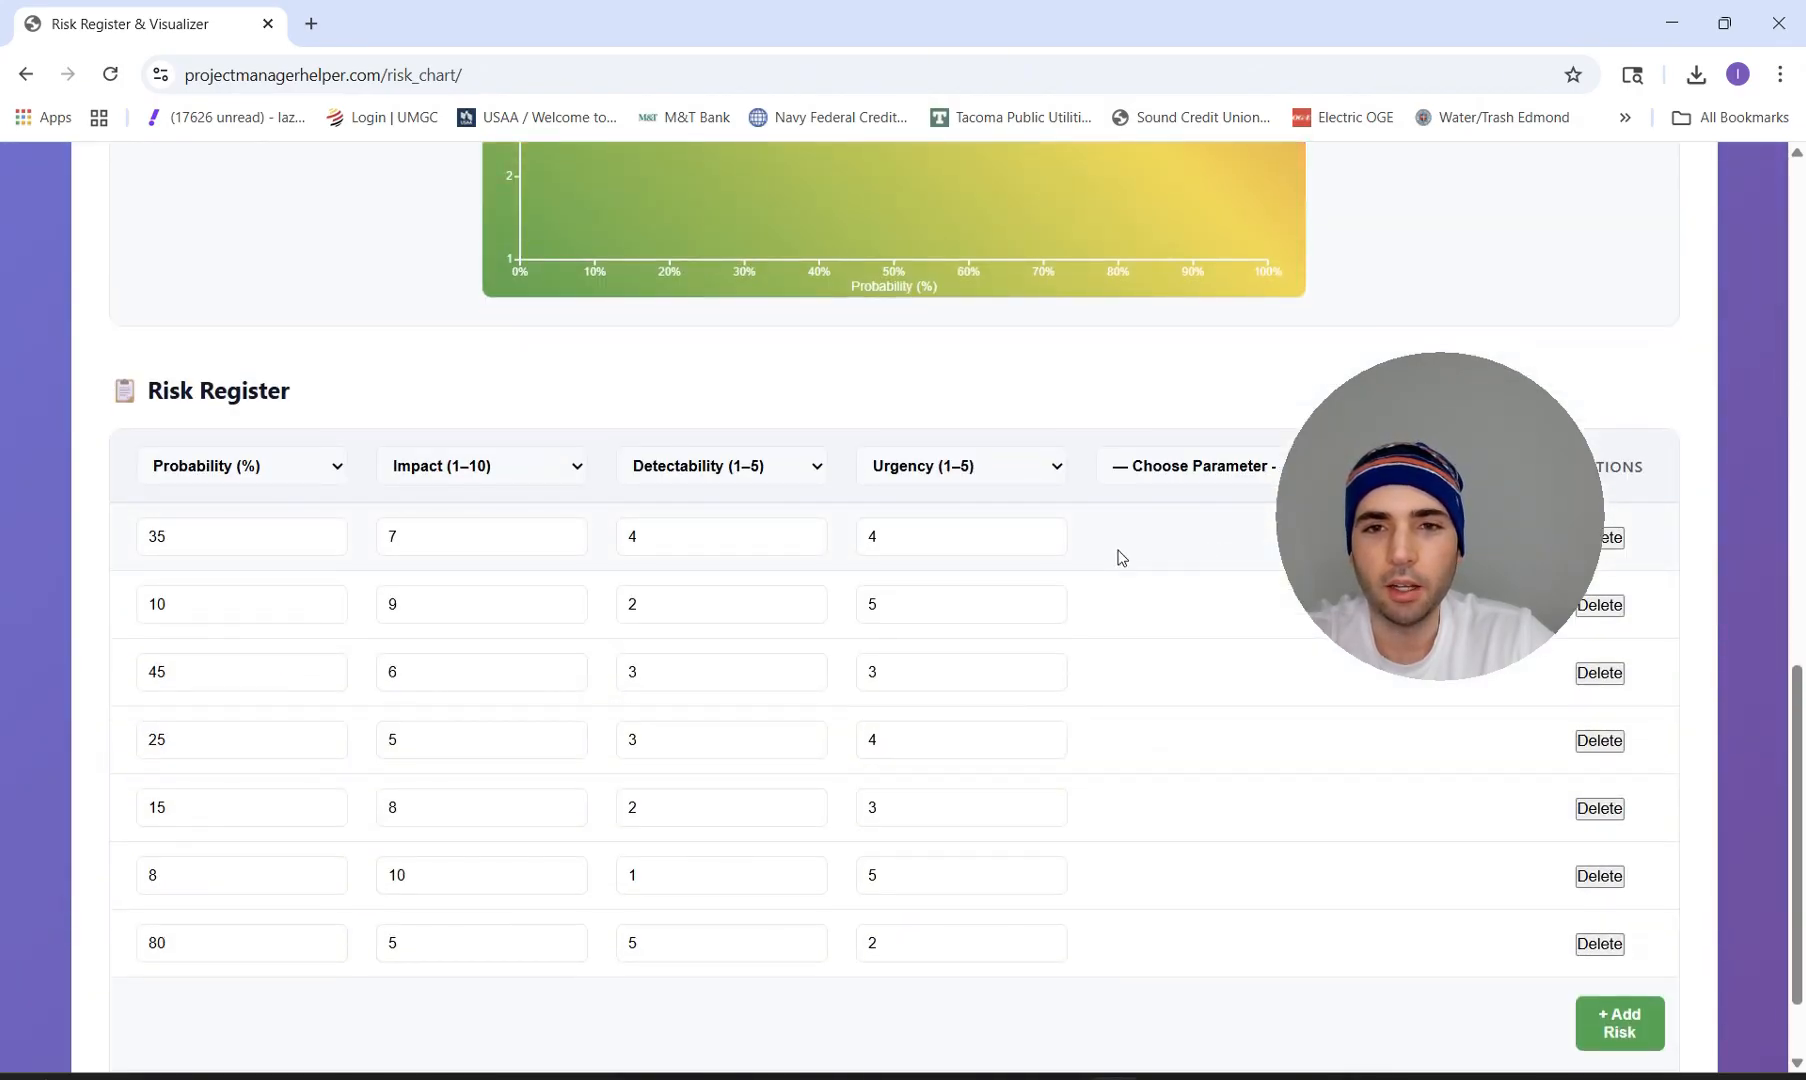
{"action": "left_click", "coordinate": [1116, 476]}
{"action": "scroll", "coordinate": [1230, 810], "scroll_direction": "down", "scroll_amount": 1}
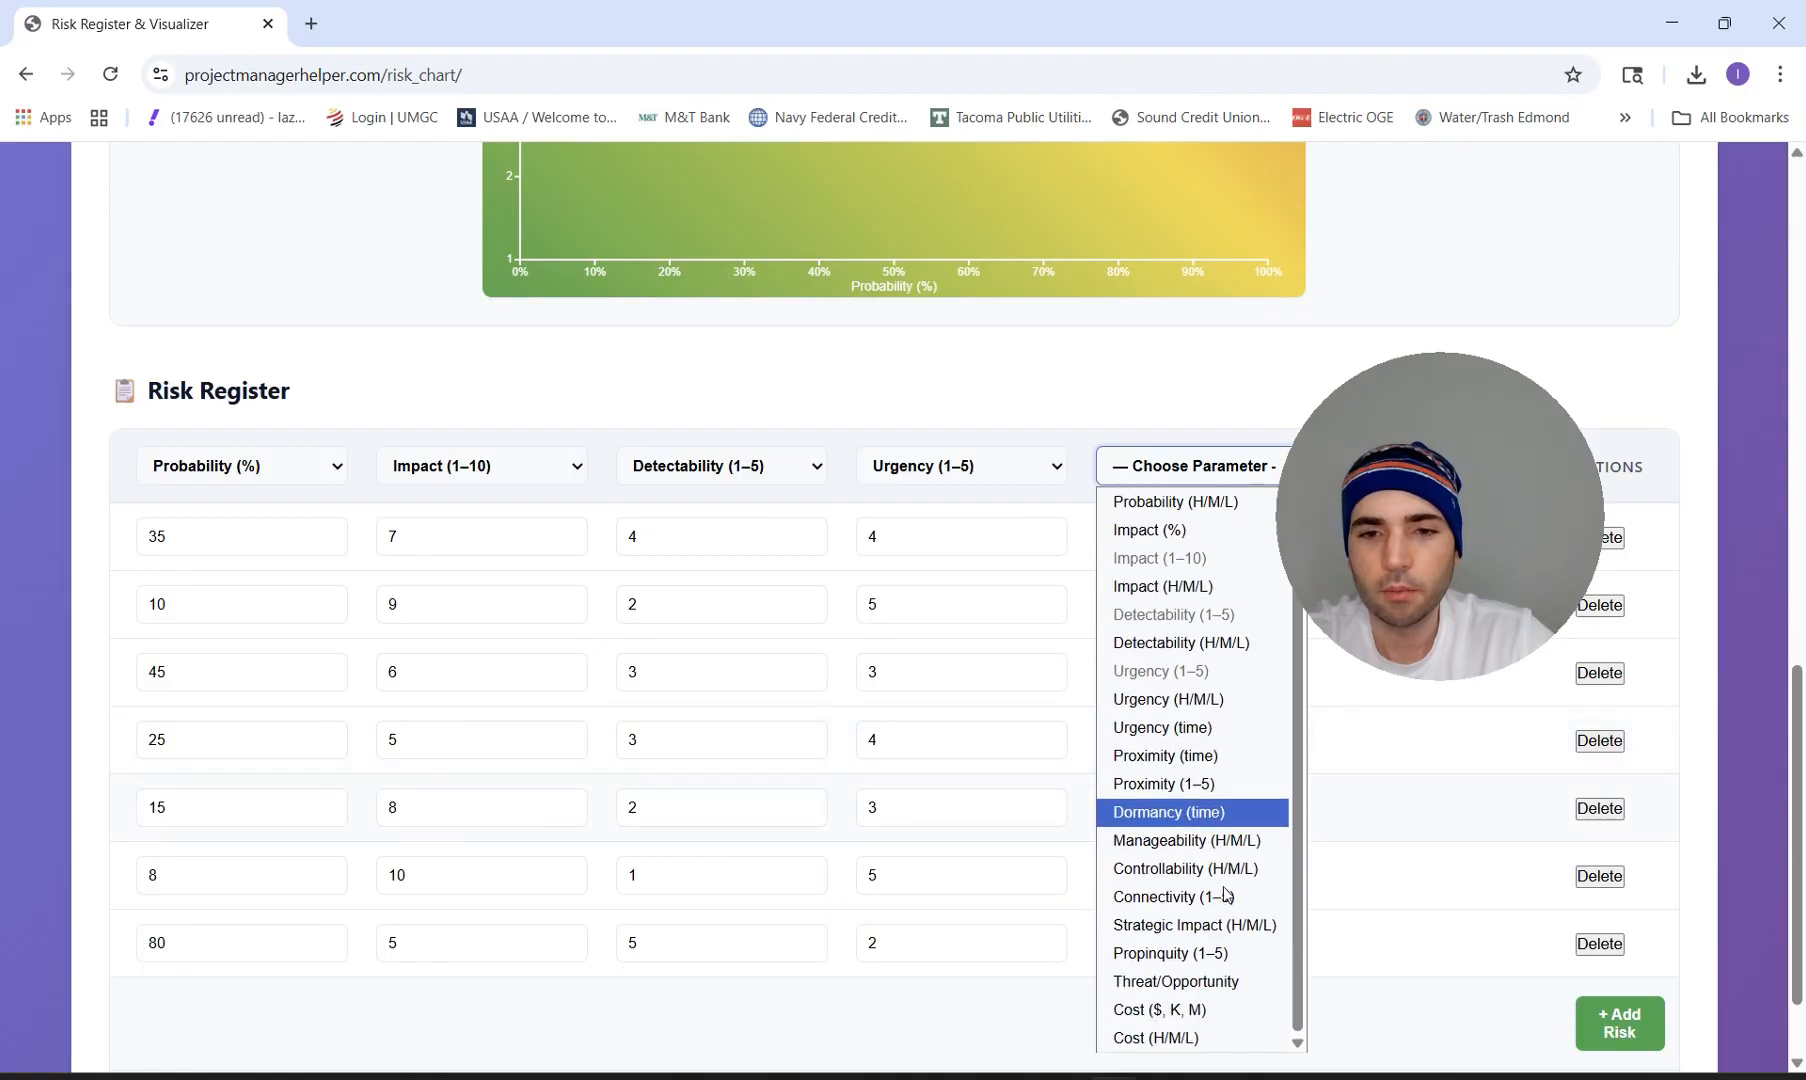
{"action": "left_click", "coordinate": [1233, 990]}
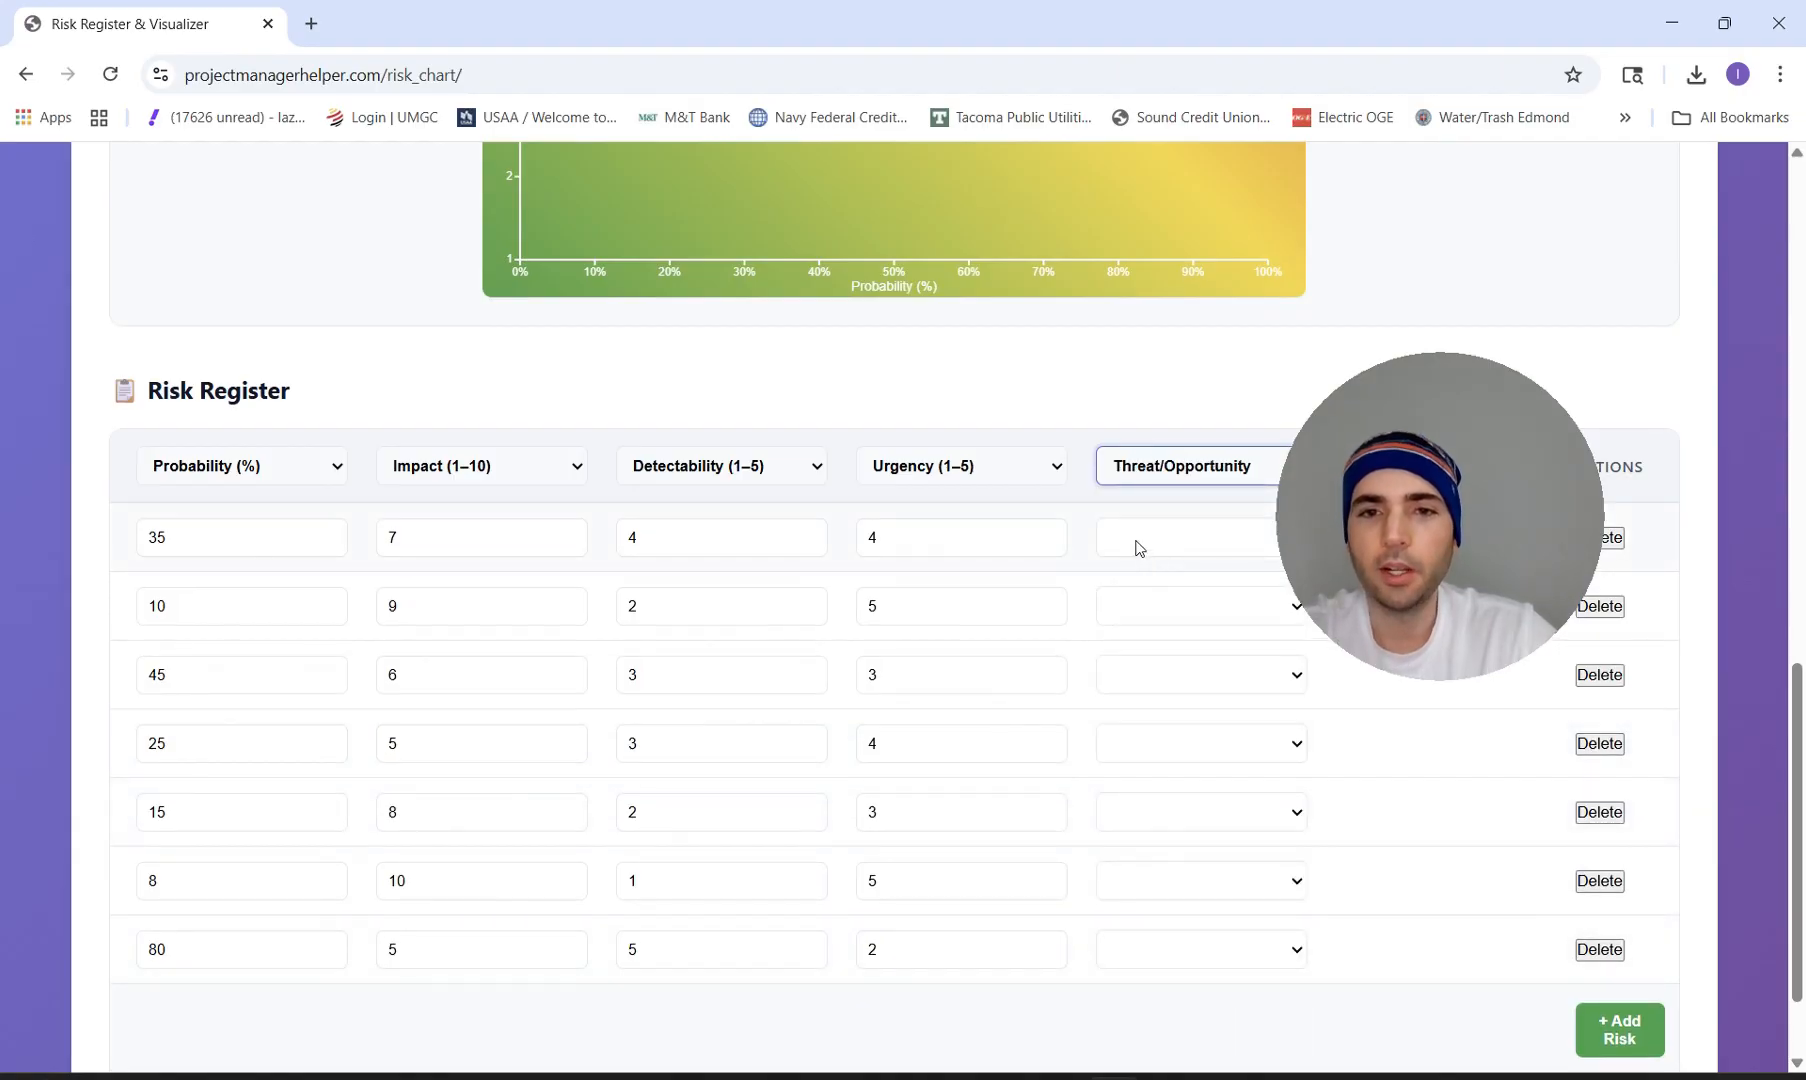
Classify the Supply chain delay, Vendor bankruptcy and Scope creep risks as Threat in the Threat/Opportunity column.
{"action": "scroll", "coordinate": [1135, 546], "scroll_direction": "left", "scroll_amount": 2}
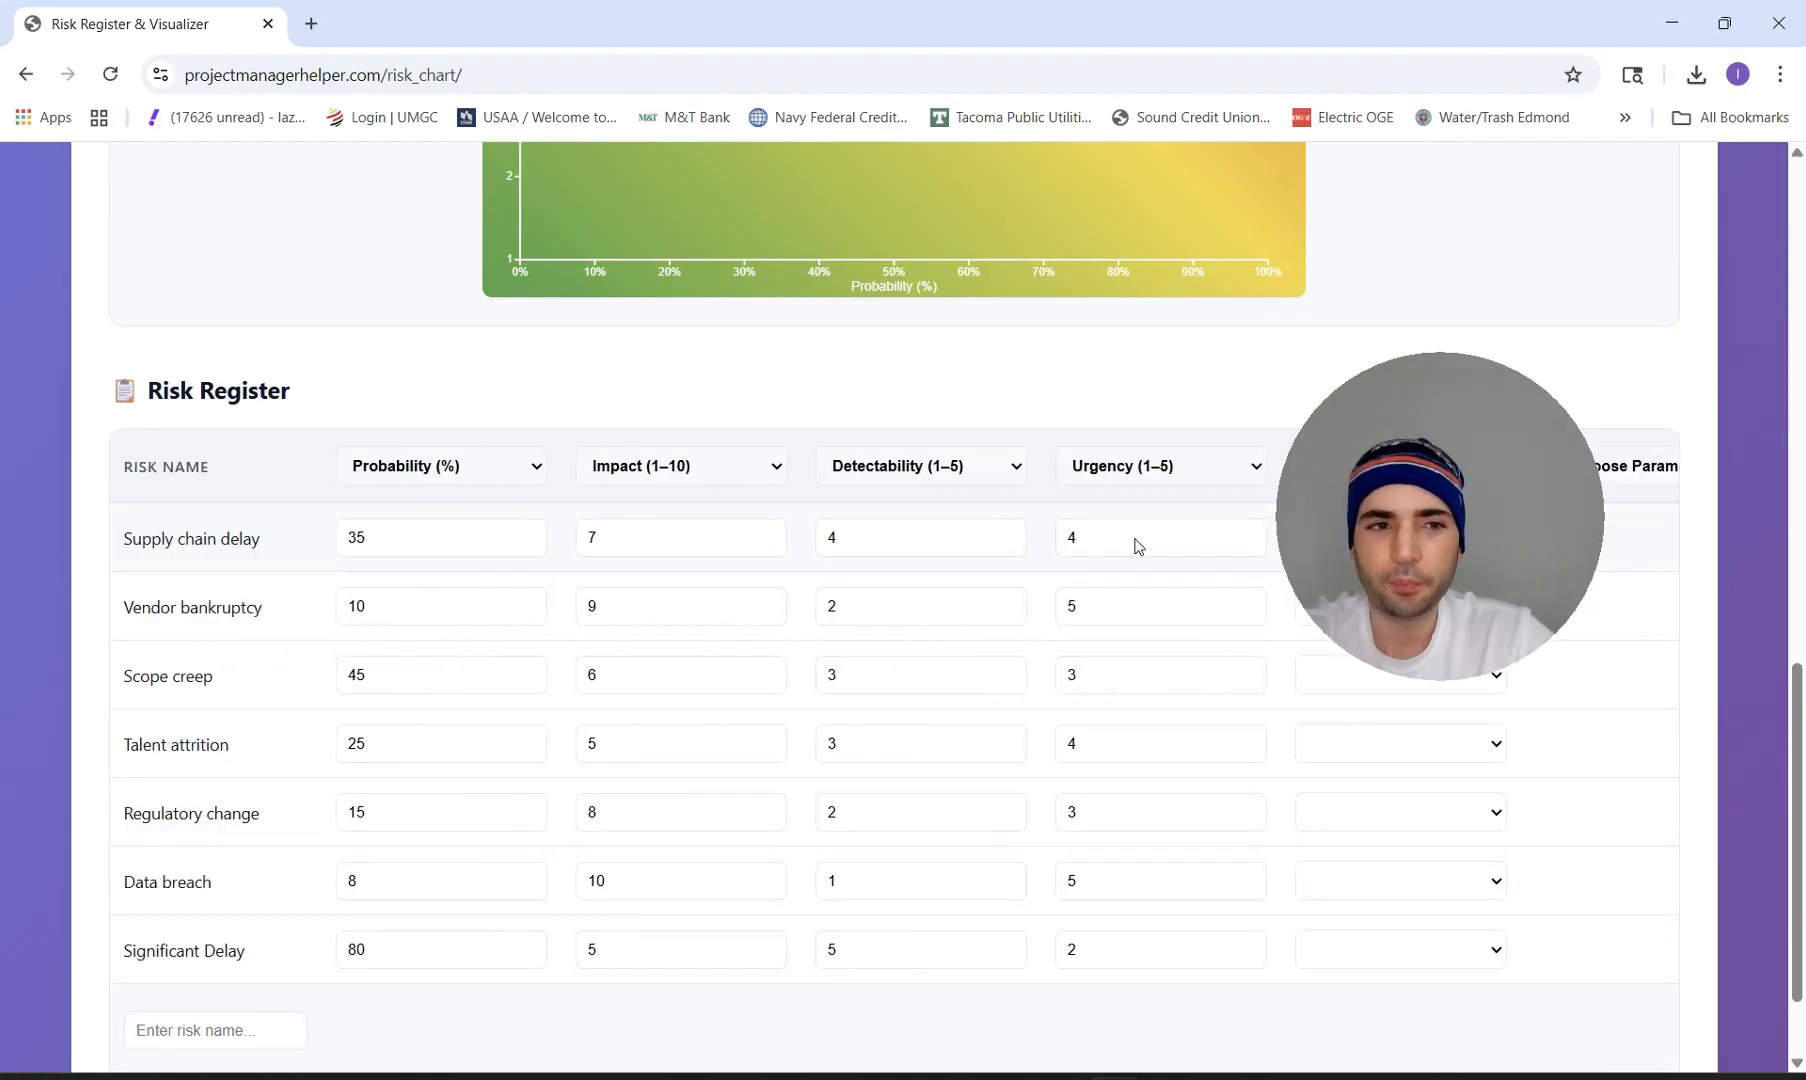
{"action": "scroll", "coordinate": [1135, 546], "scroll_direction": "right", "scroll_amount": 2}
{"action": "left_click", "coordinate": [1205, 537]}
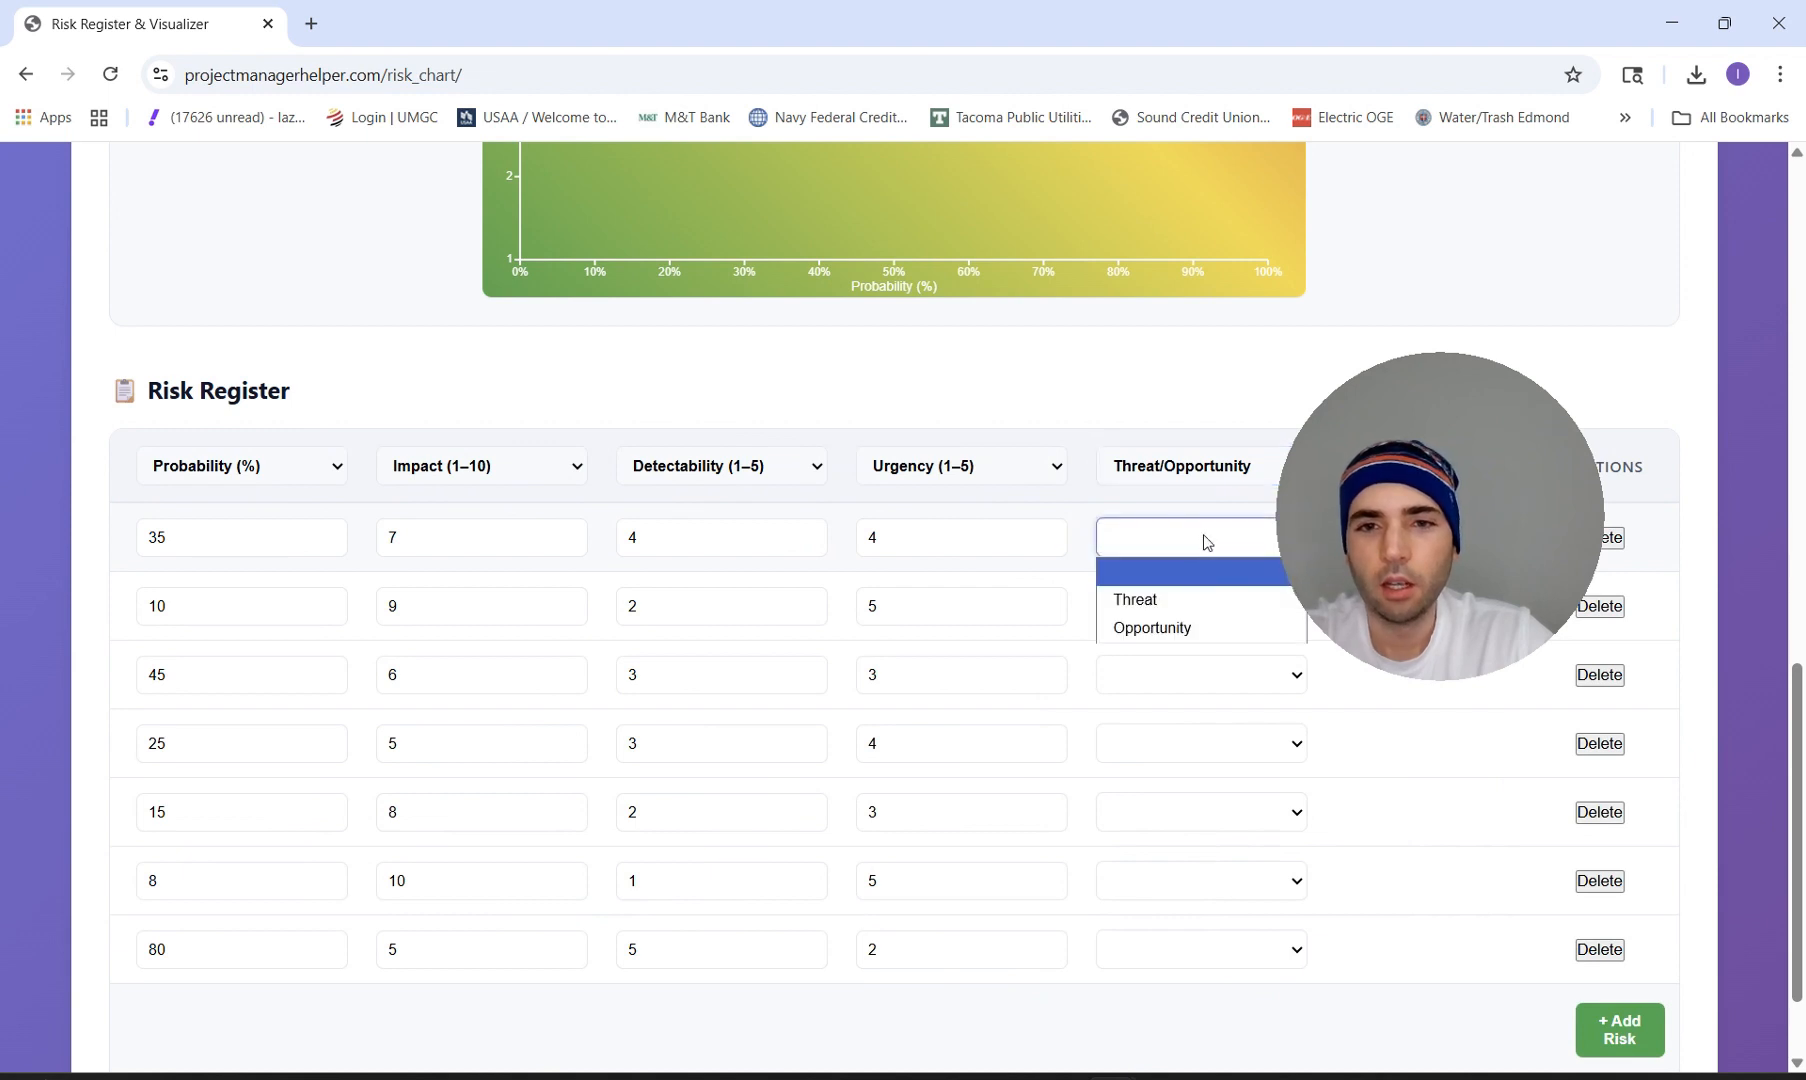
{"action": "left_click", "coordinate": [1150, 599]}
{"action": "left_click", "coordinate": [1161, 605]}
{"action": "left_click", "coordinate": [1158, 656]}
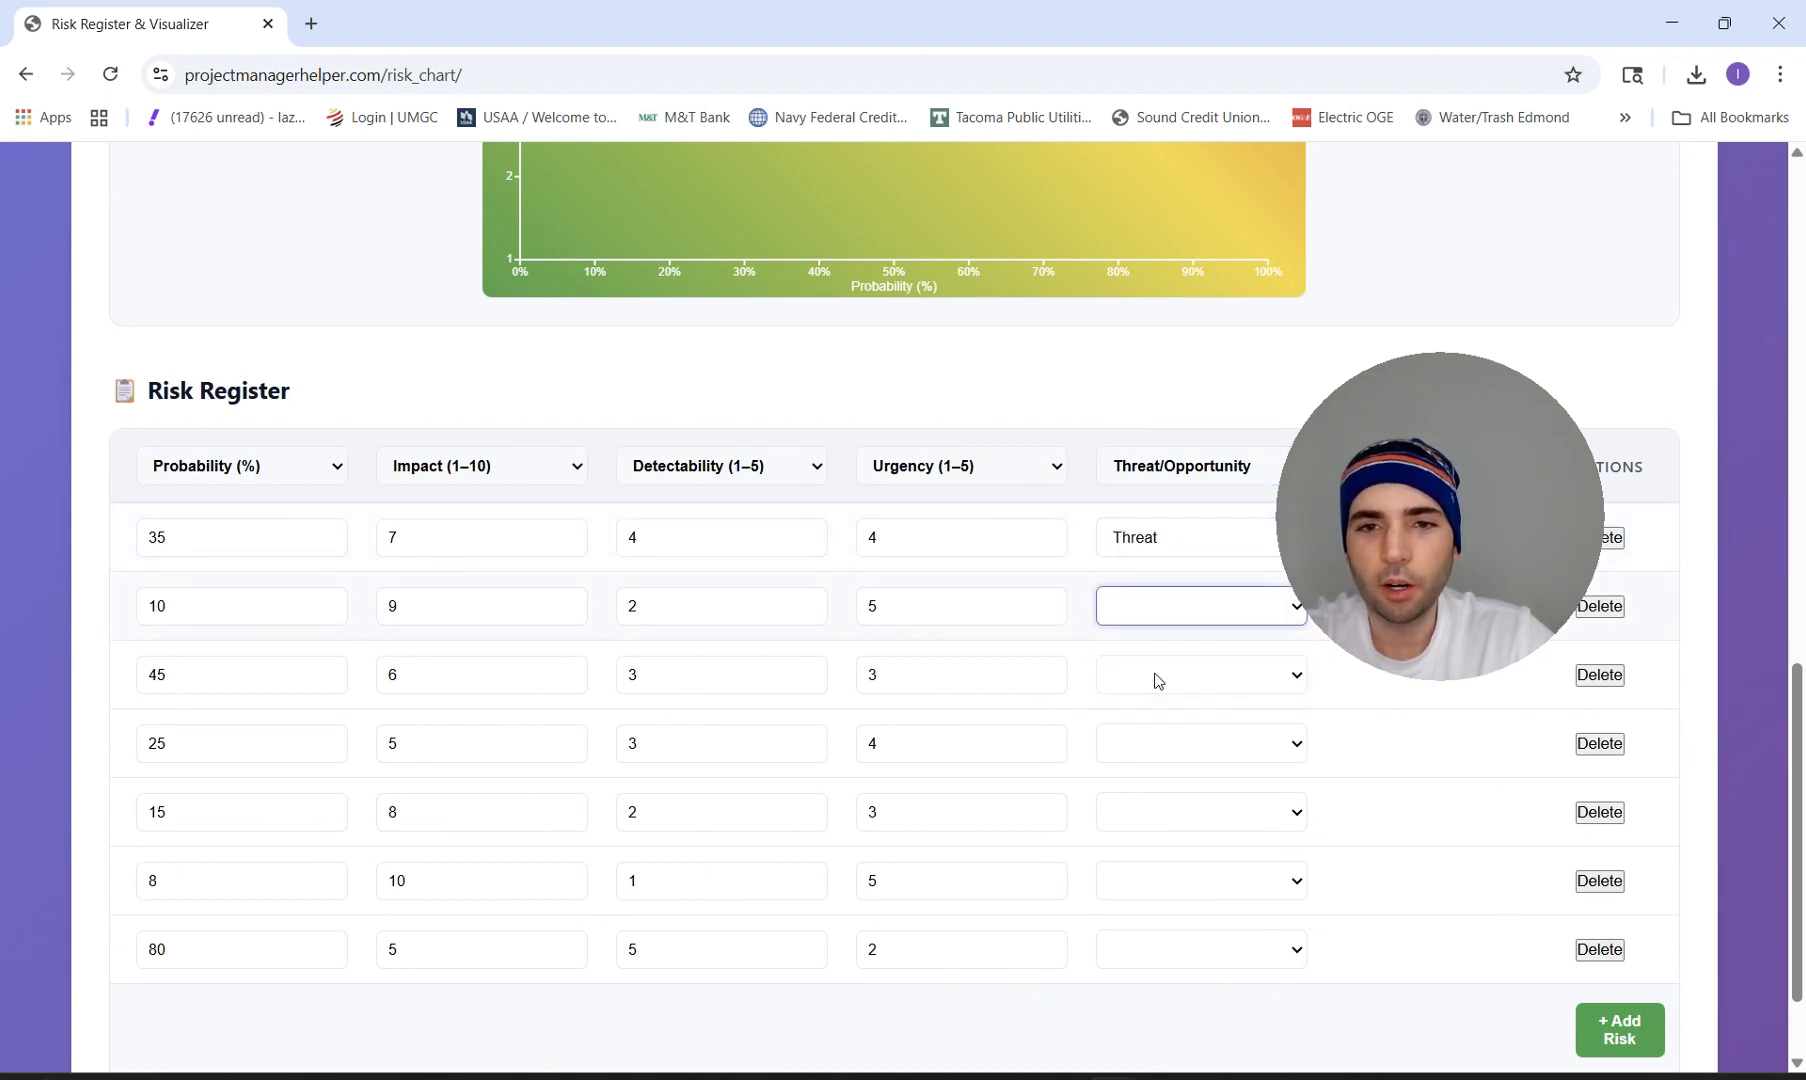
{"action": "left_click", "coordinate": [1156, 680]}
{"action": "left_click", "coordinate": [1157, 740]}
Classify the Talent attrition, Regulatory change and Data breach risks as Threat in the Threat/Opportunity column.
{"action": "left_click", "coordinate": [1151, 750]}
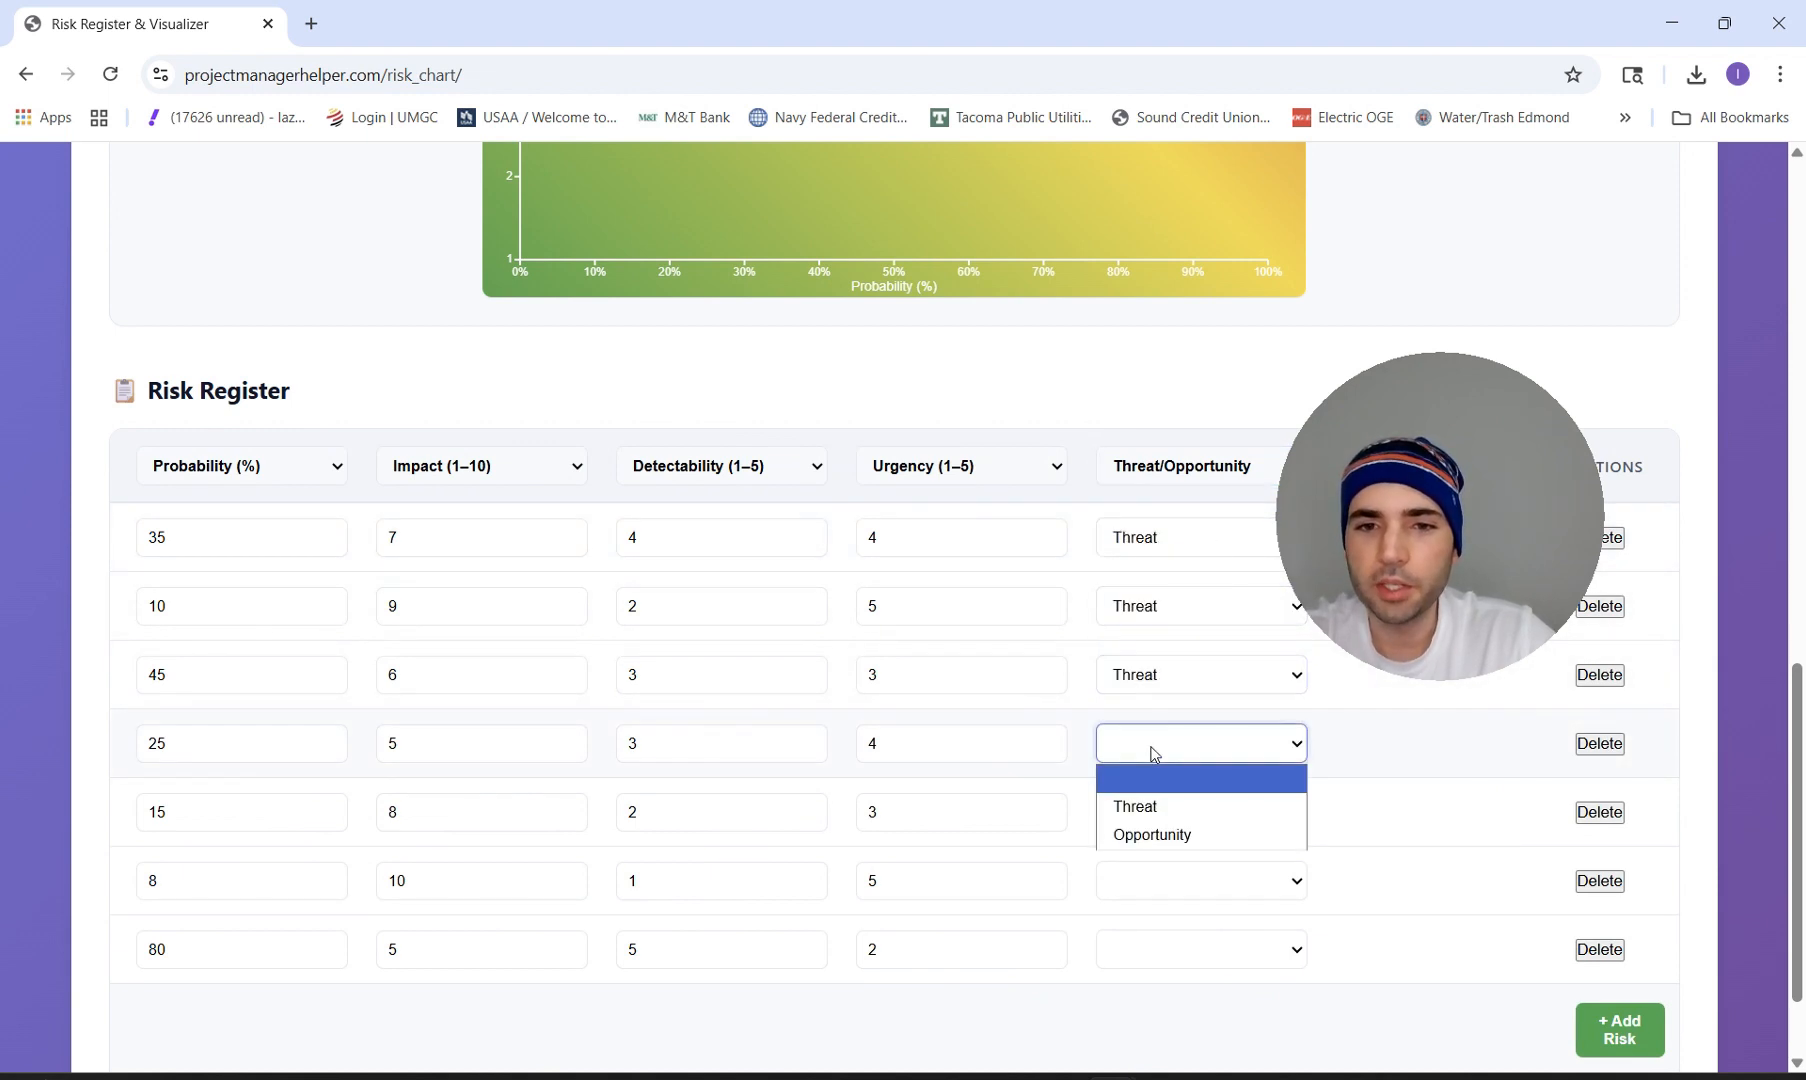
{"action": "left_click", "coordinate": [1149, 801]}
{"action": "left_click", "coordinate": [1162, 818]}
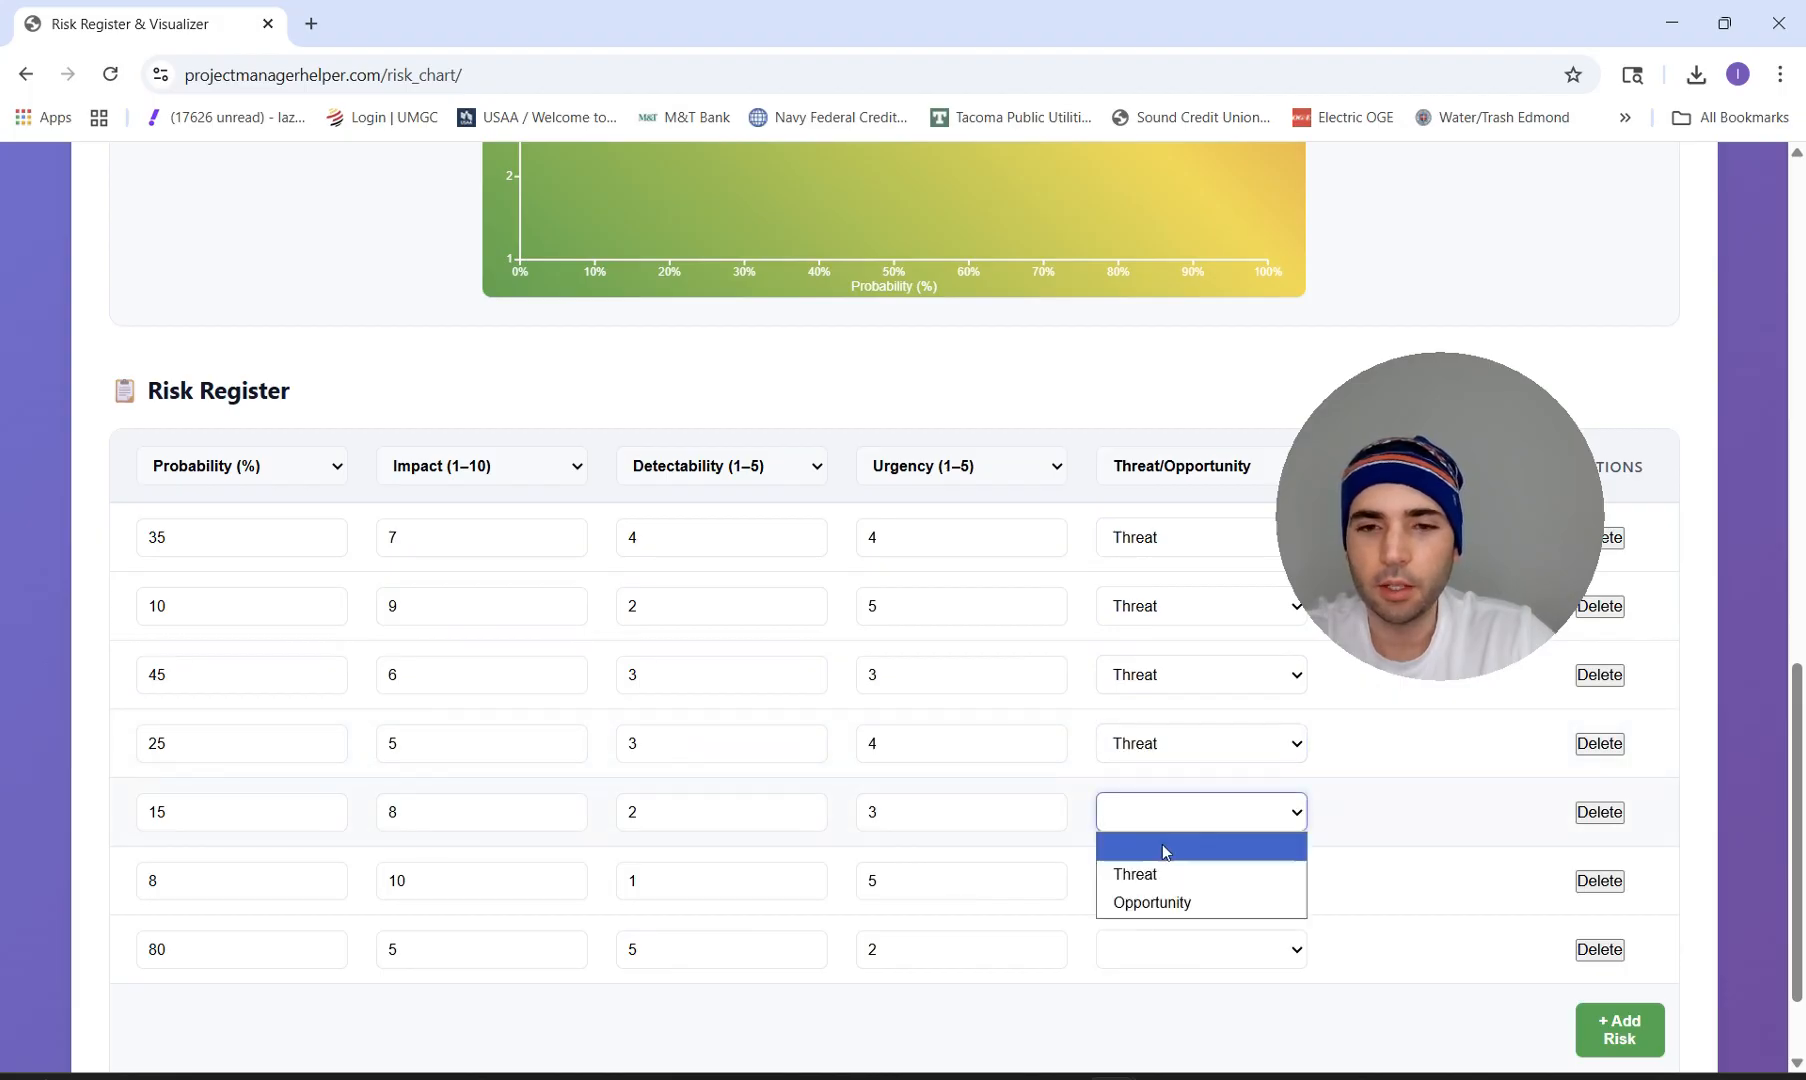
{"action": "left_click", "coordinate": [1165, 884]}
{"action": "left_click", "coordinate": [1181, 880]}
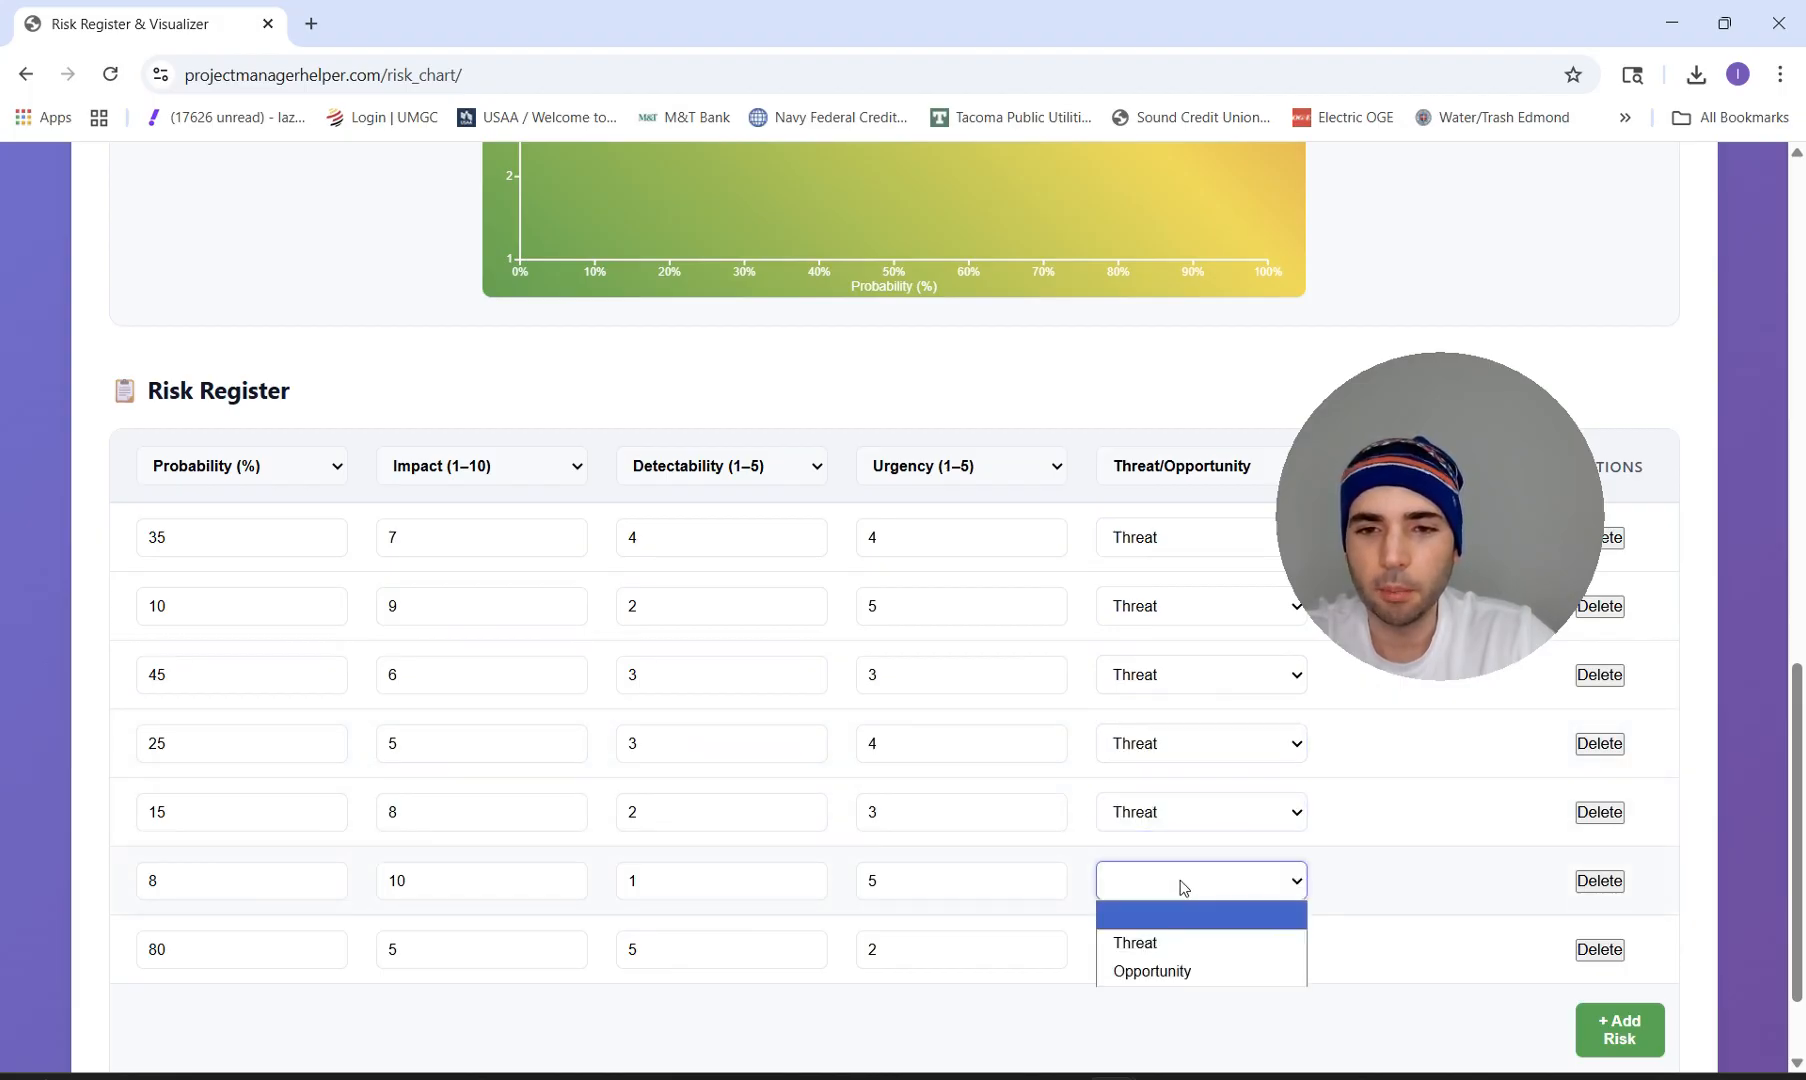
{"action": "left_click", "coordinate": [1169, 943]}
Classify the Significant Delay risk as Opportunity in the Threat/Opportunity column.
{"action": "scroll", "coordinate": [1273, 912], "scroll_direction": "down", "scroll_amount": 1}
{"action": "scroll", "coordinate": [1273, 912], "scroll_direction": "down", "scroll_amount": 1}
{"action": "scroll", "coordinate": [1053, 833], "scroll_direction": "left", "scroll_amount": 2}
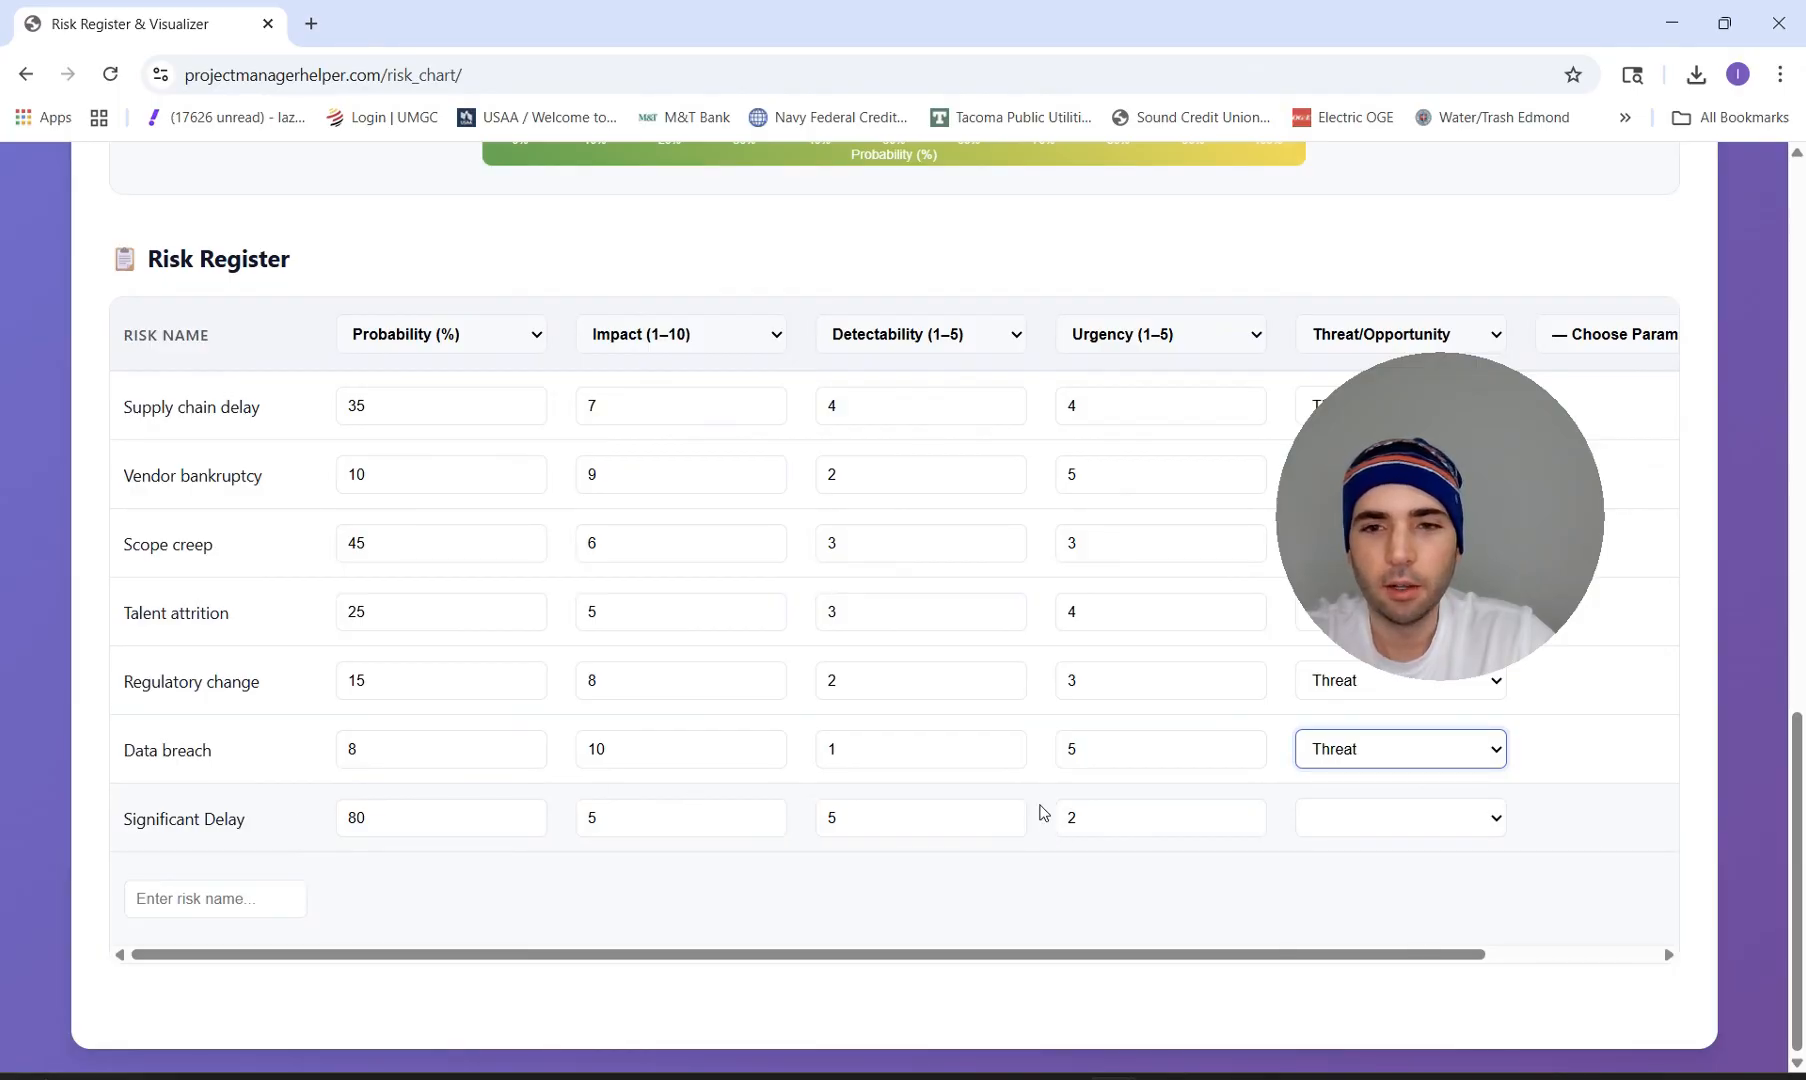
{"action": "scroll", "coordinate": [1043, 812], "scroll_direction": "right", "scroll_amount": 2}
{"action": "left_click", "coordinate": [1158, 815]}
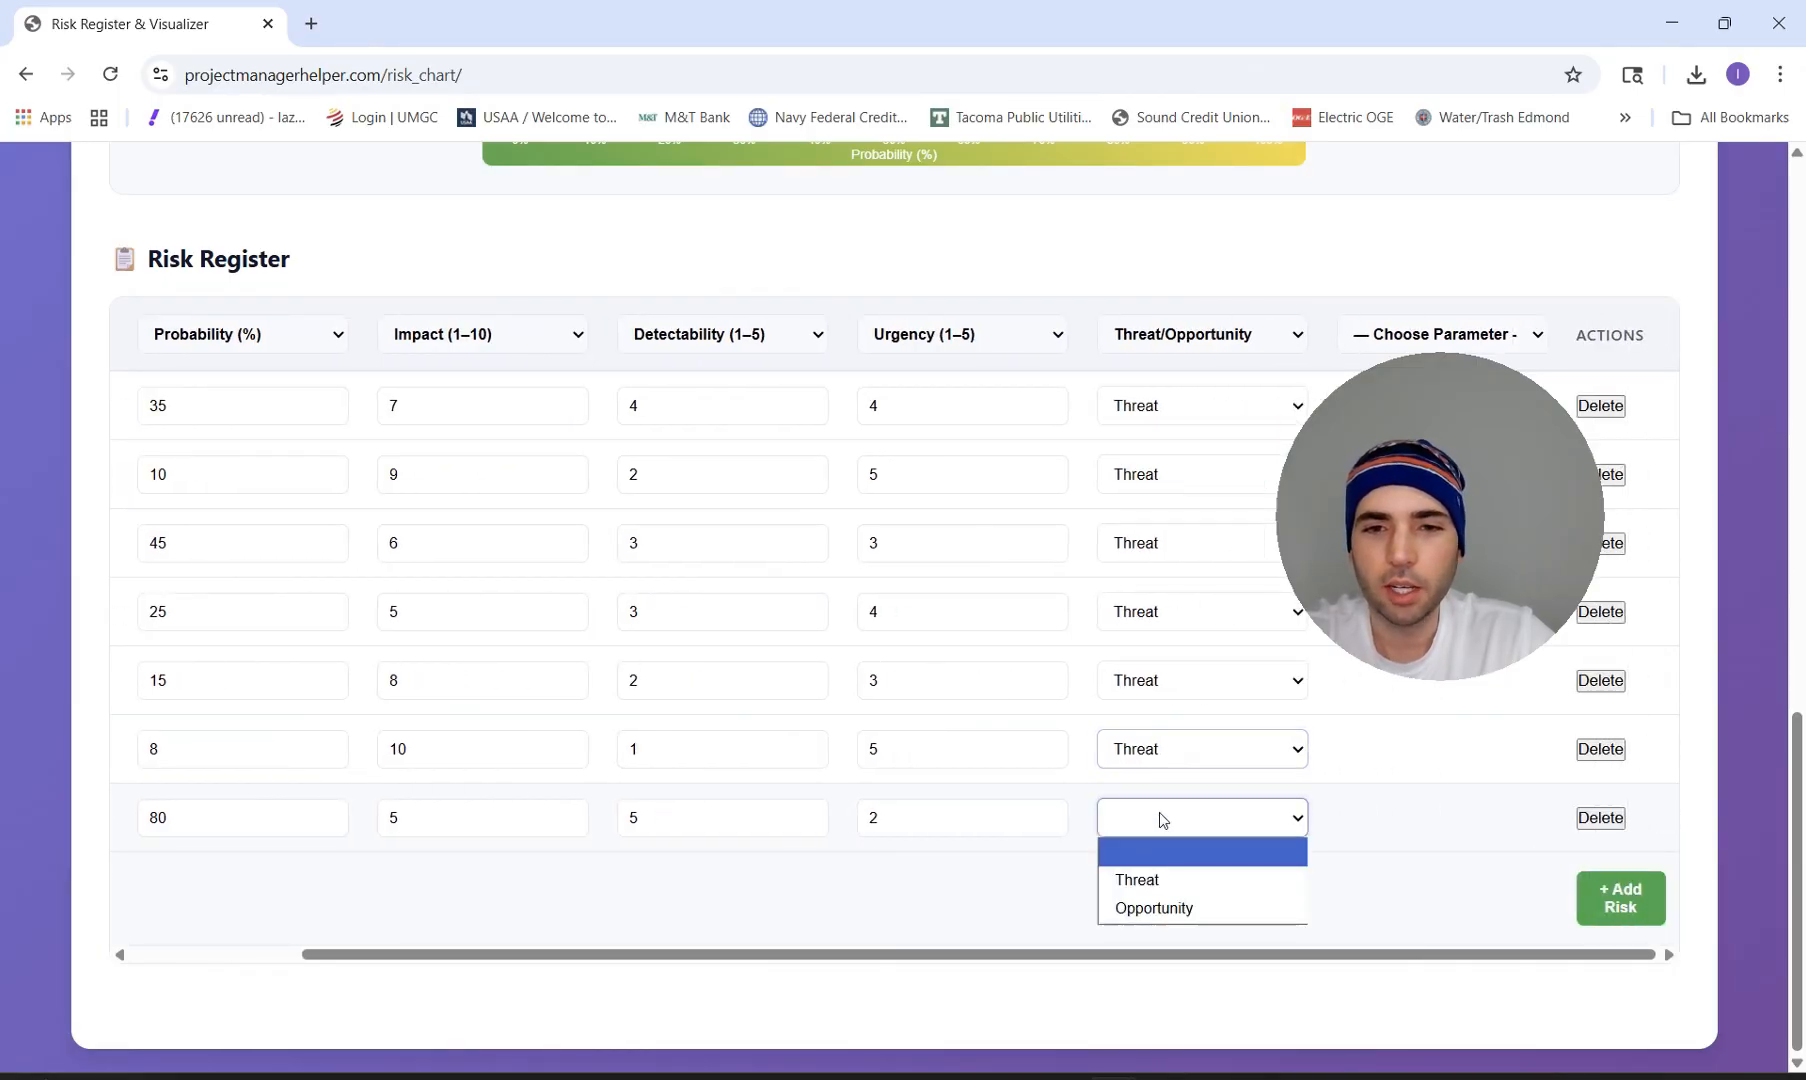
{"action": "left_click", "coordinate": [1157, 910]}
Set the chart's bubble color parameter to Threat/Opportunity and view the recolored bubbles.
{"action": "scroll", "coordinate": [1132, 625], "scroll_direction": "up", "scroll_amount": 9}
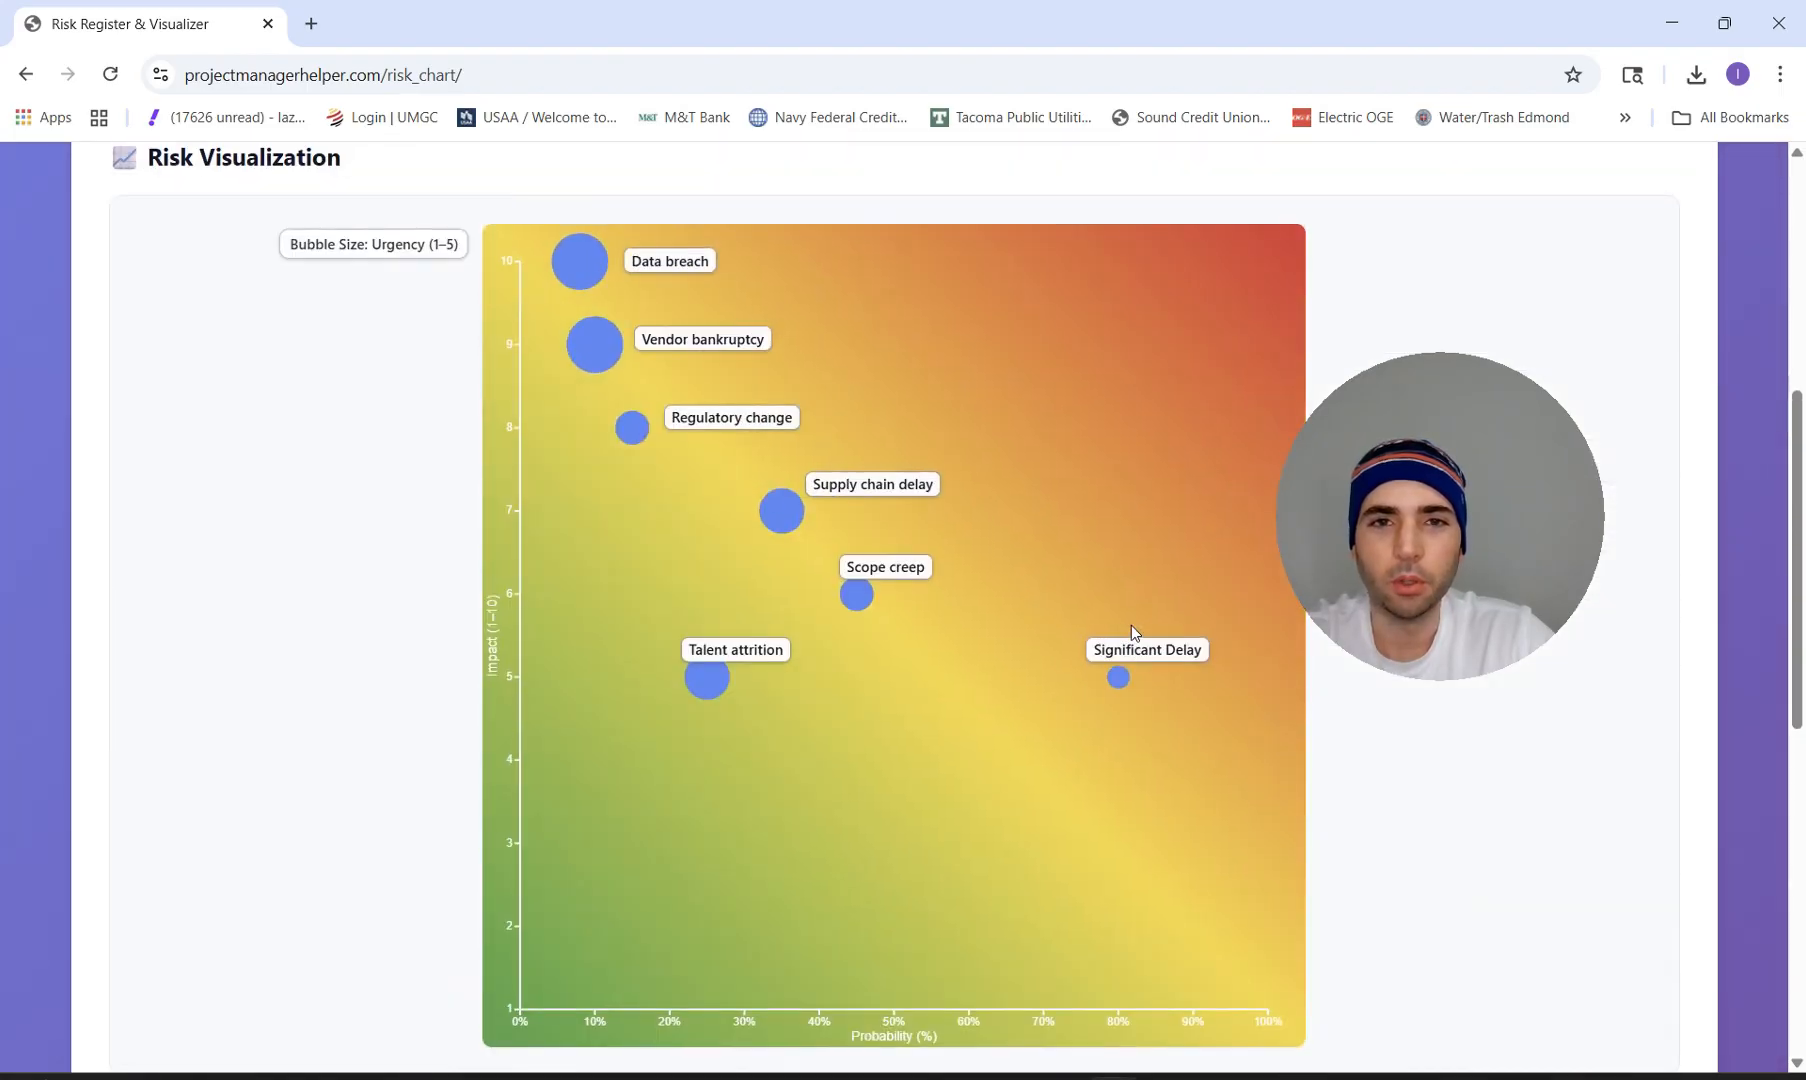
{"action": "scroll", "coordinate": [1132, 625], "scroll_direction": "up", "scroll_amount": 5}
{"action": "left_click", "coordinate": [1045, 322]}
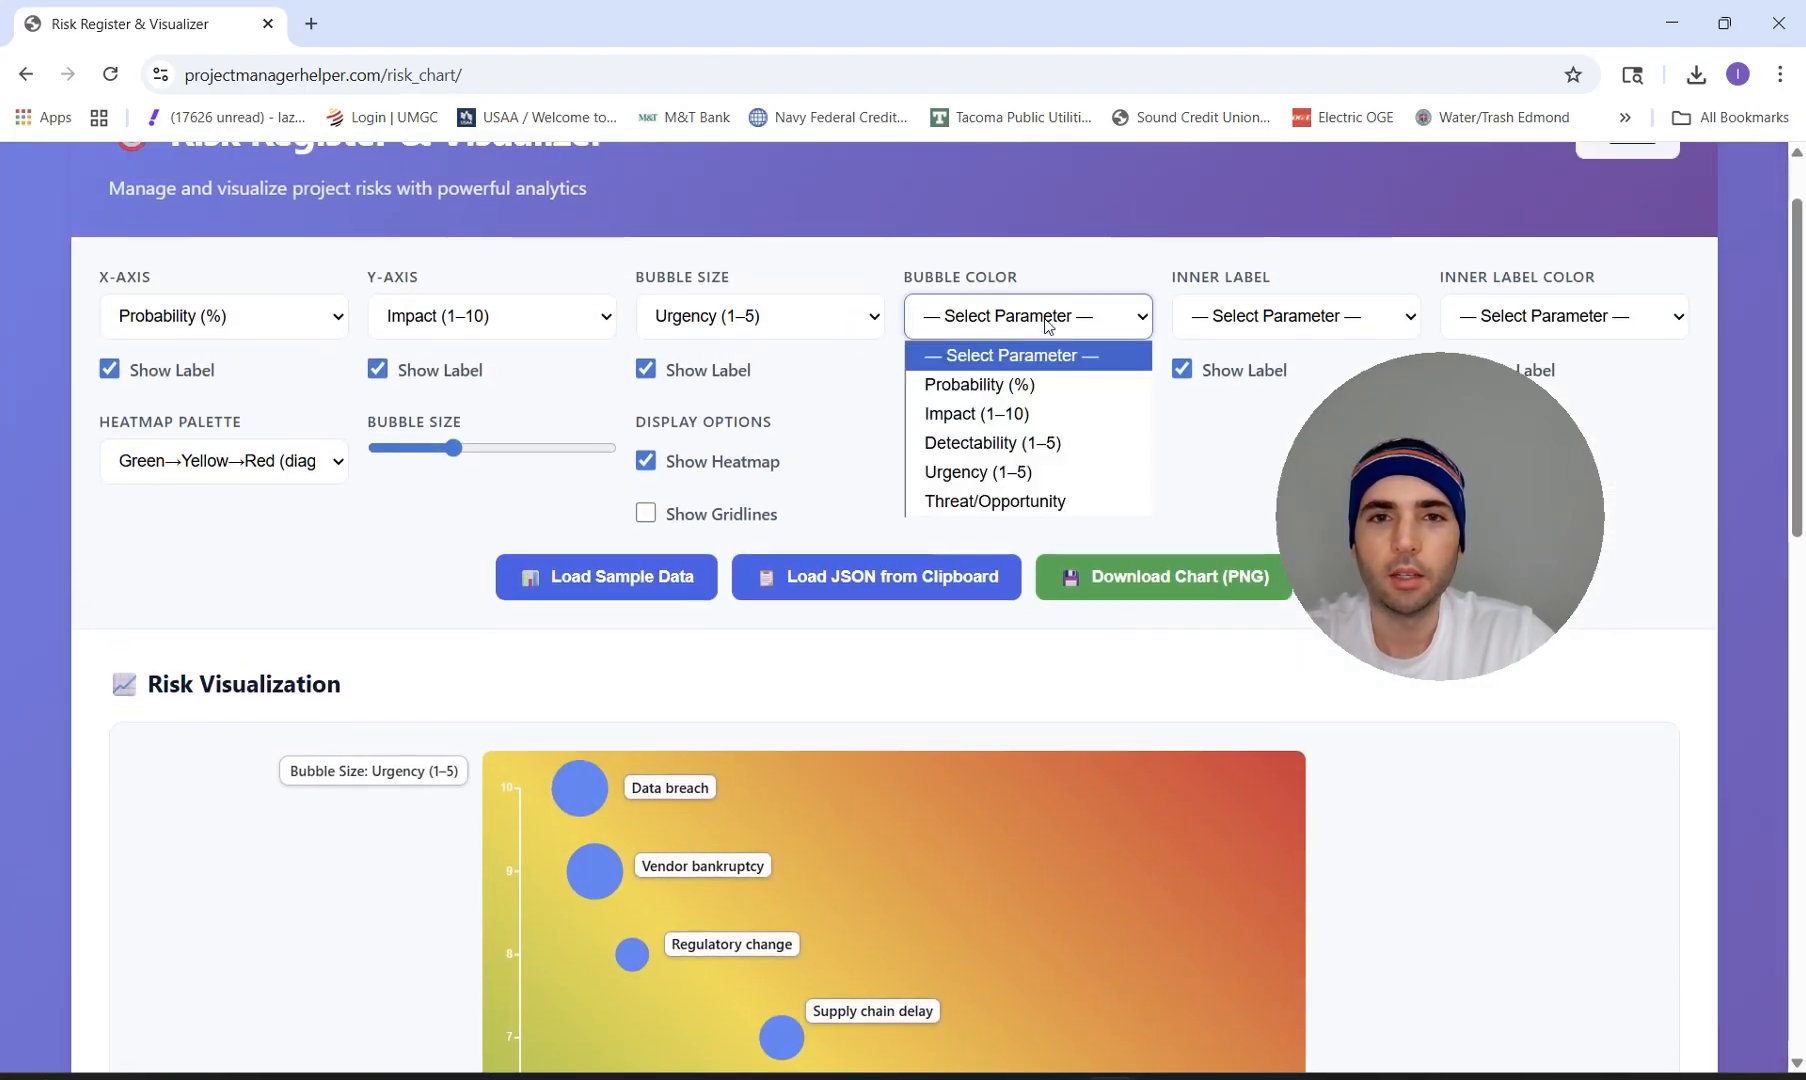
{"action": "left_click", "coordinate": [1019, 499]}
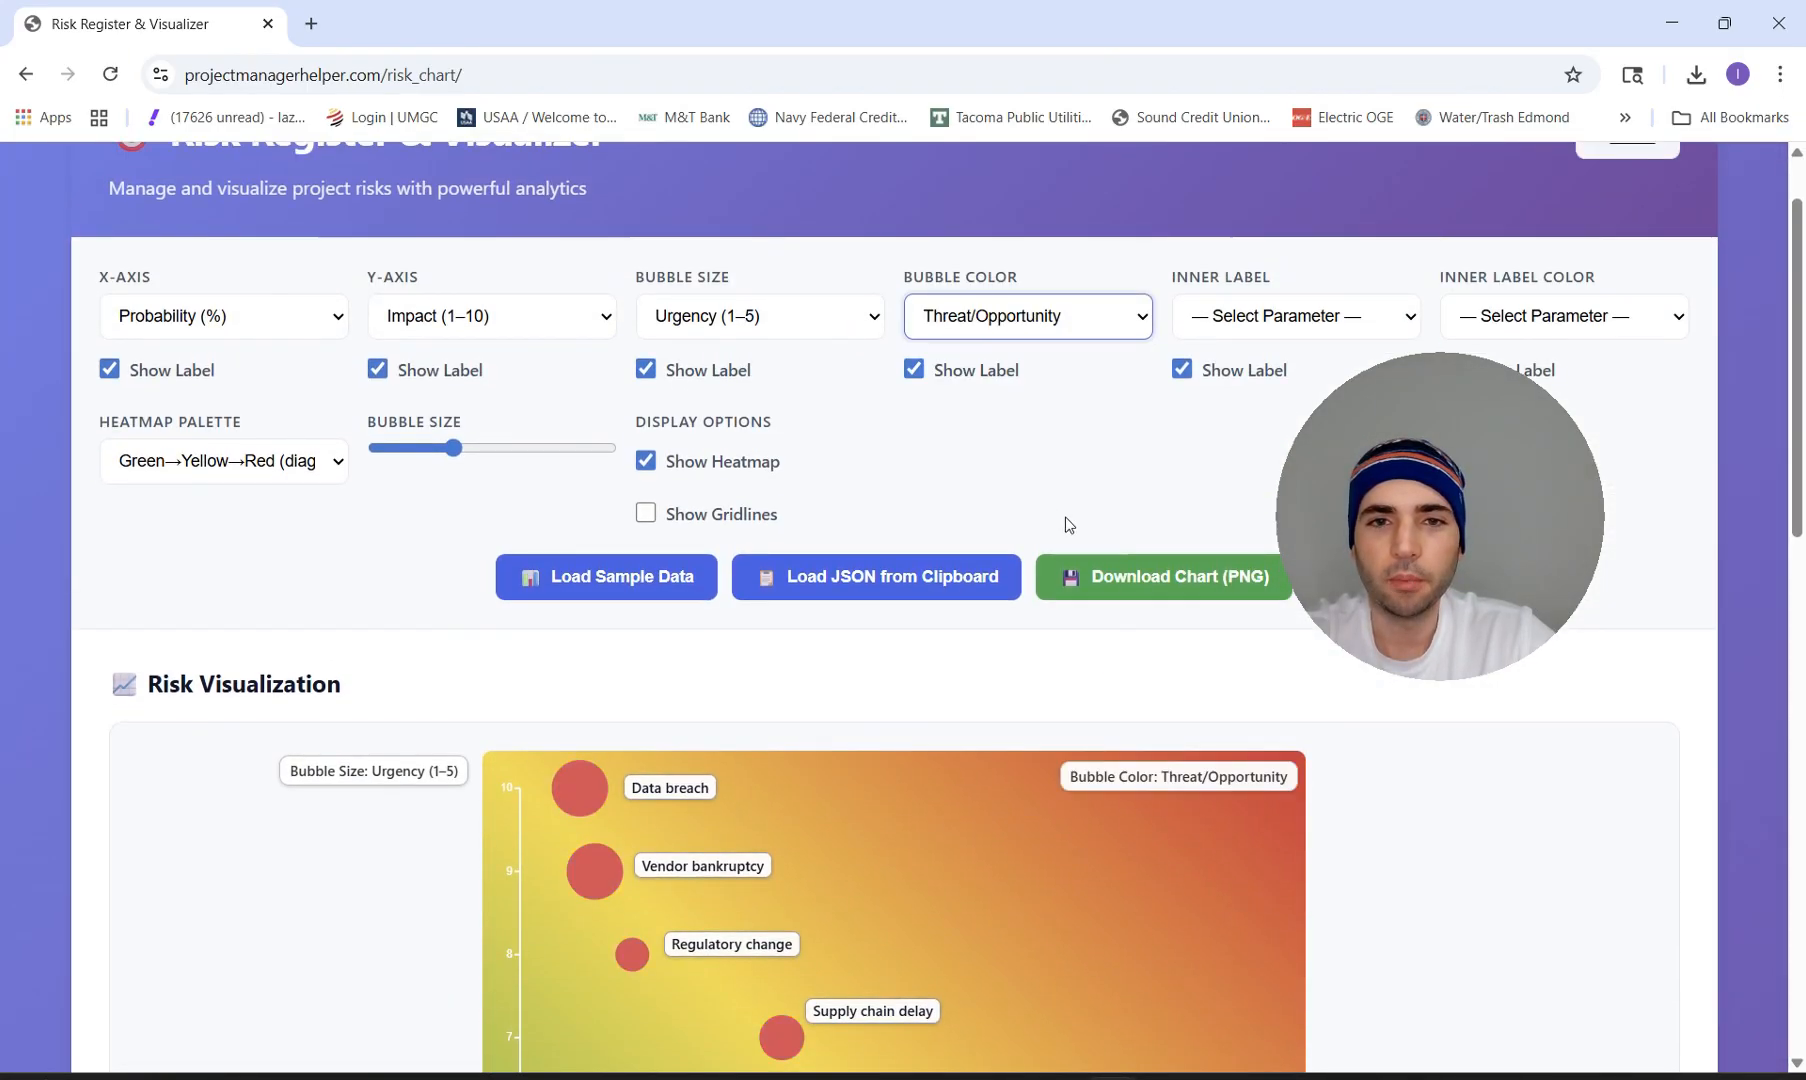
{"action": "scroll", "coordinate": [1068, 524], "scroll_direction": "down", "scroll_amount": 5}
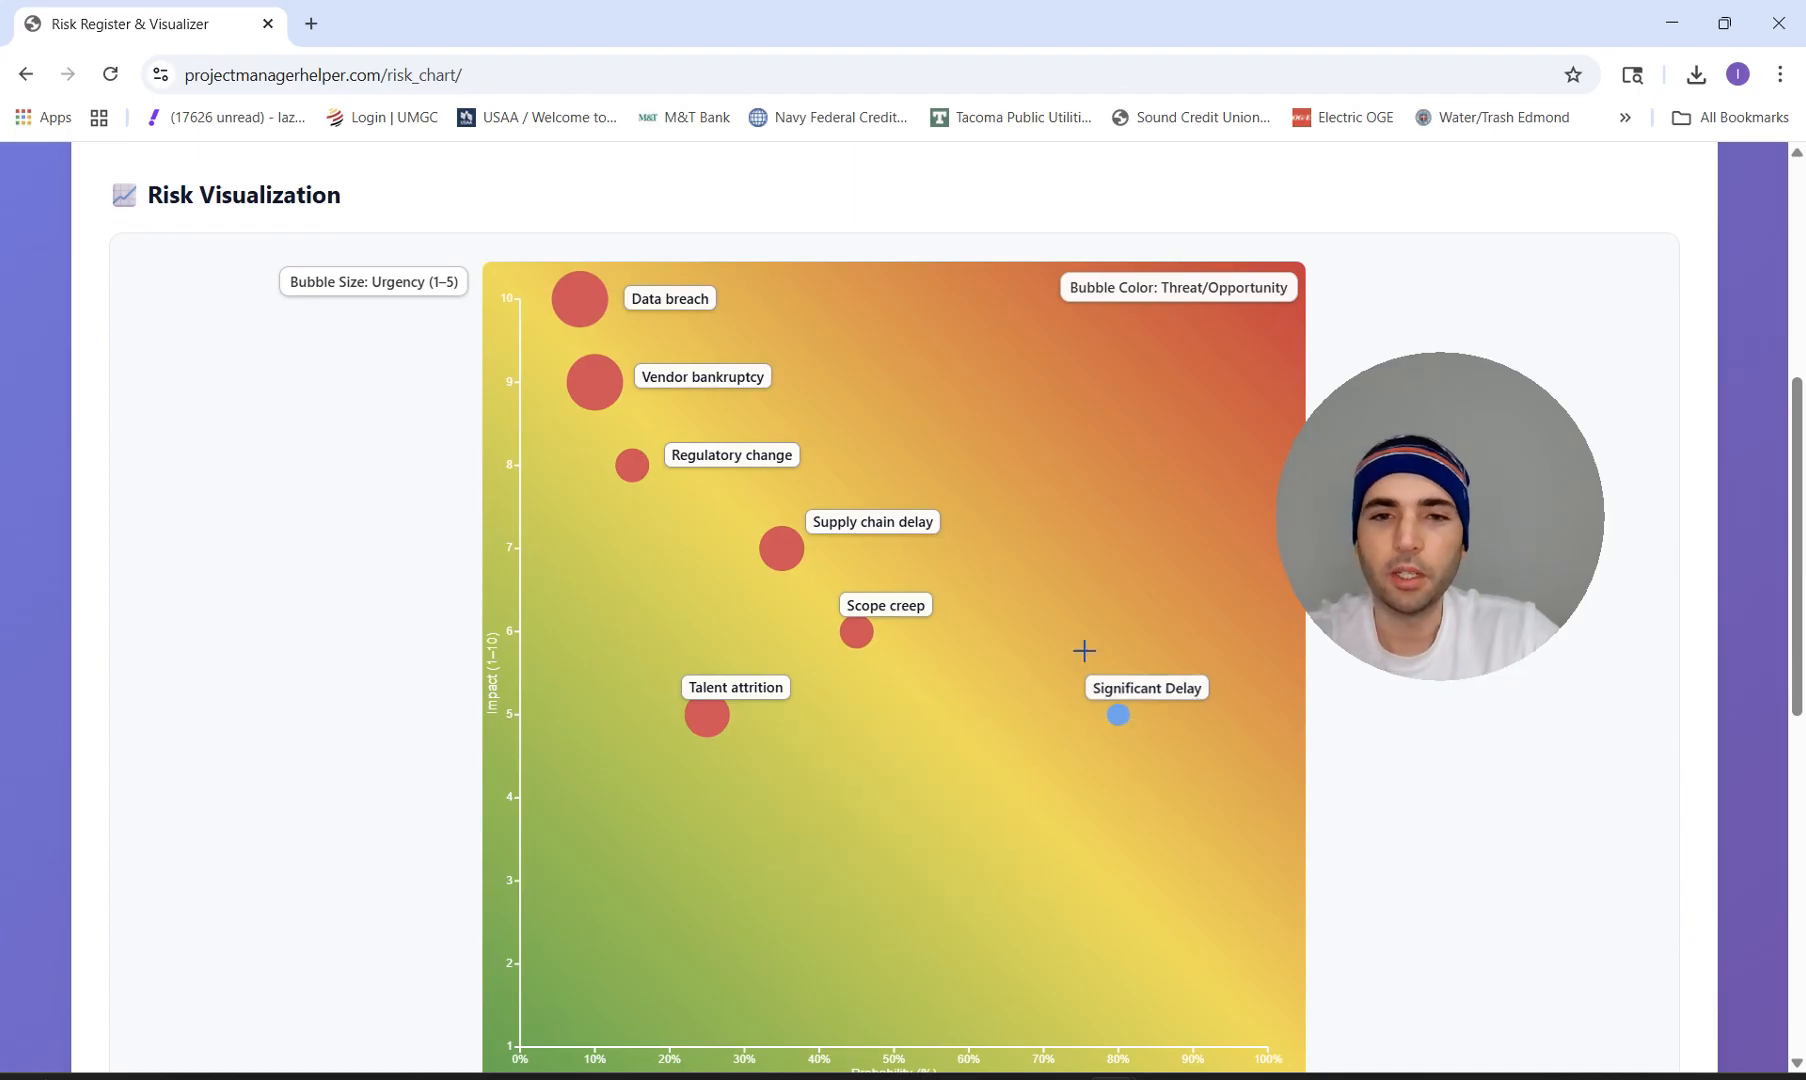
{"action": "scroll", "coordinate": [1094, 601], "scroll_direction": "down", "scroll_amount": 2}
{"action": "scroll", "coordinate": [1094, 601], "scroll_direction": "up", "scroll_amount": 1}
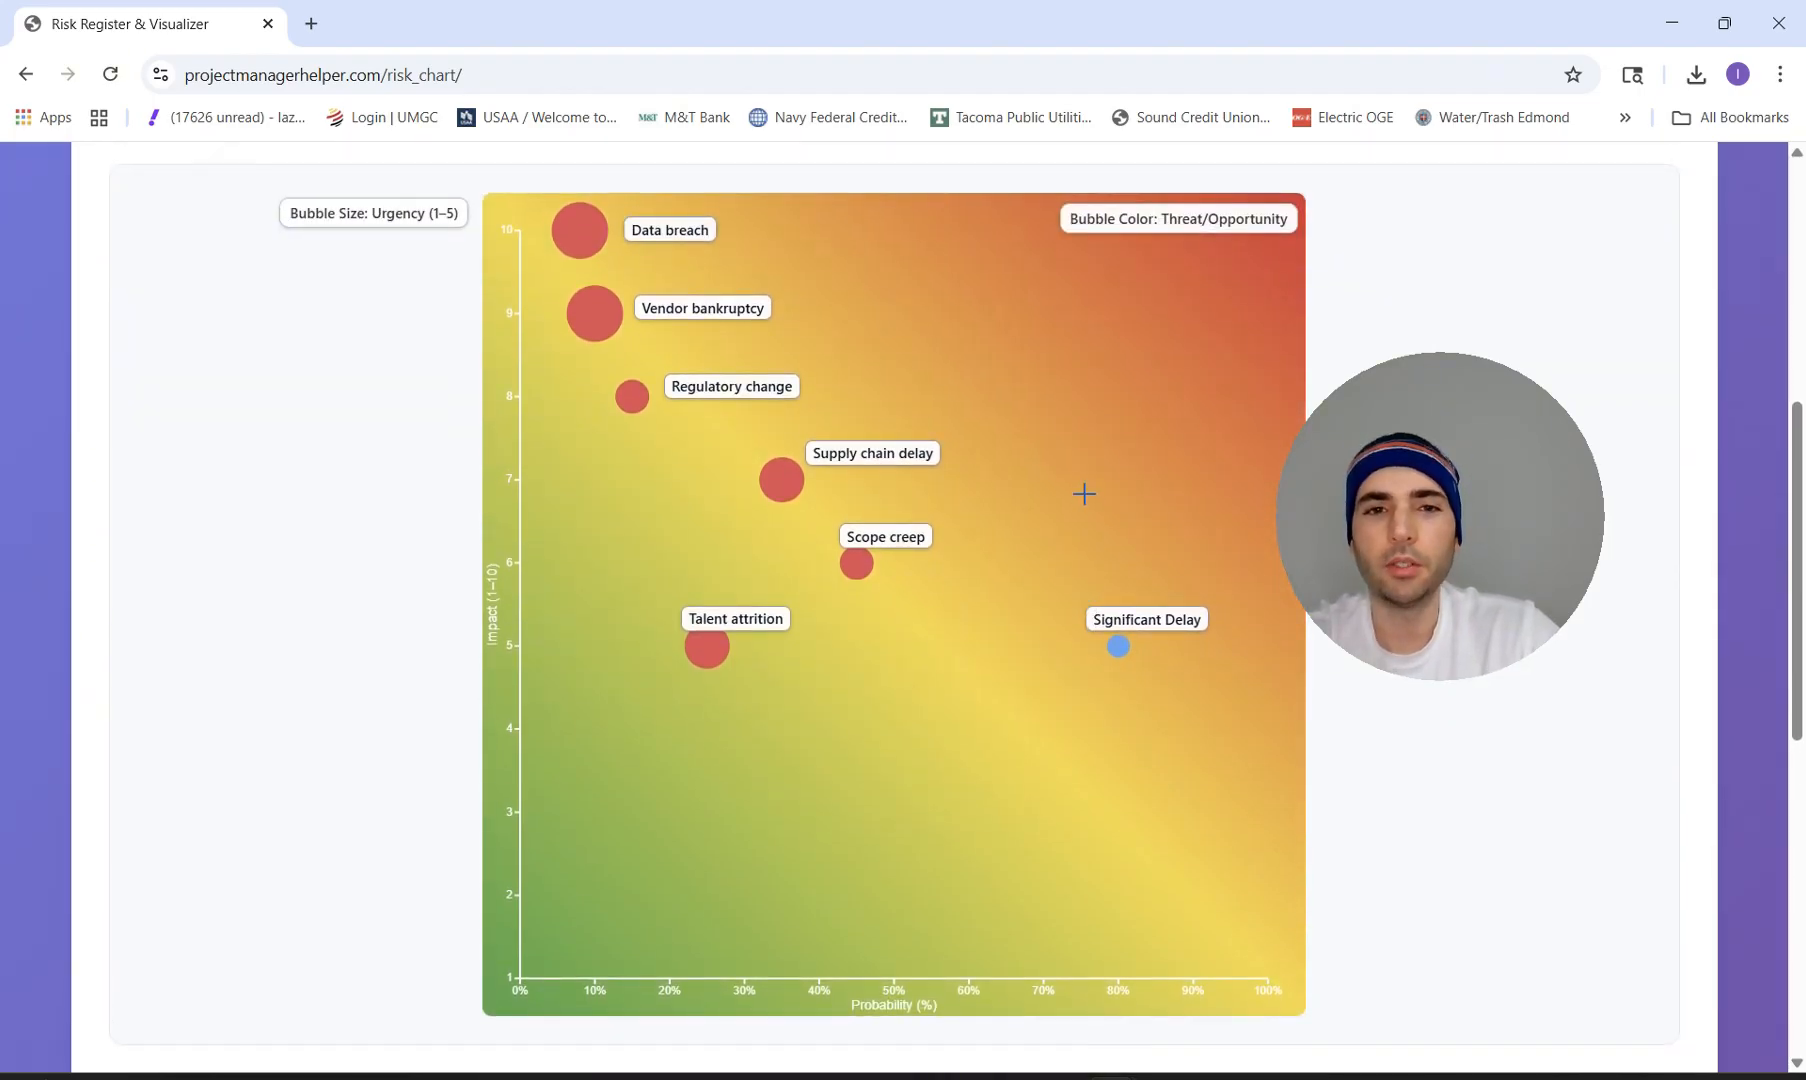
Set the chart's bubble color parameter to Impact (1–10) and view the bubbles against the heatmap.
{"action": "scroll", "coordinate": [1084, 493], "scroll_direction": "up", "scroll_amount": 6}
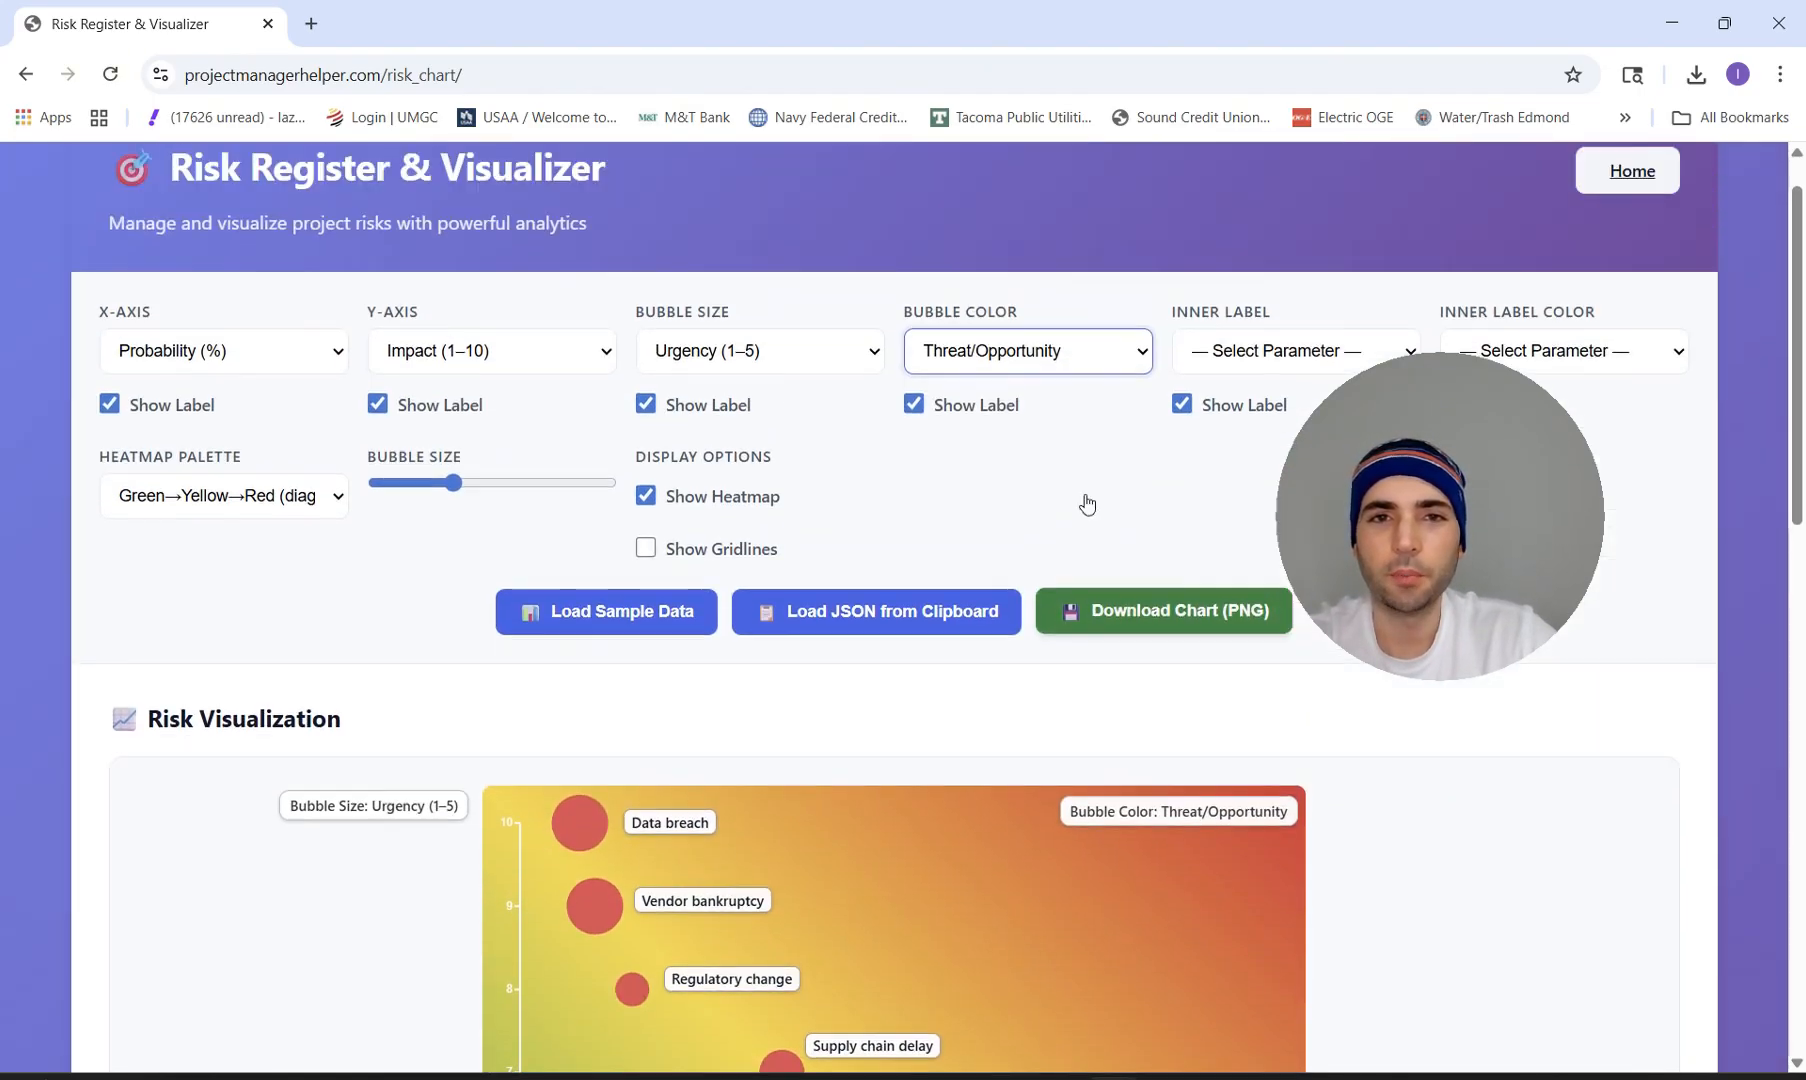
{"action": "left_click", "coordinate": [982, 358]}
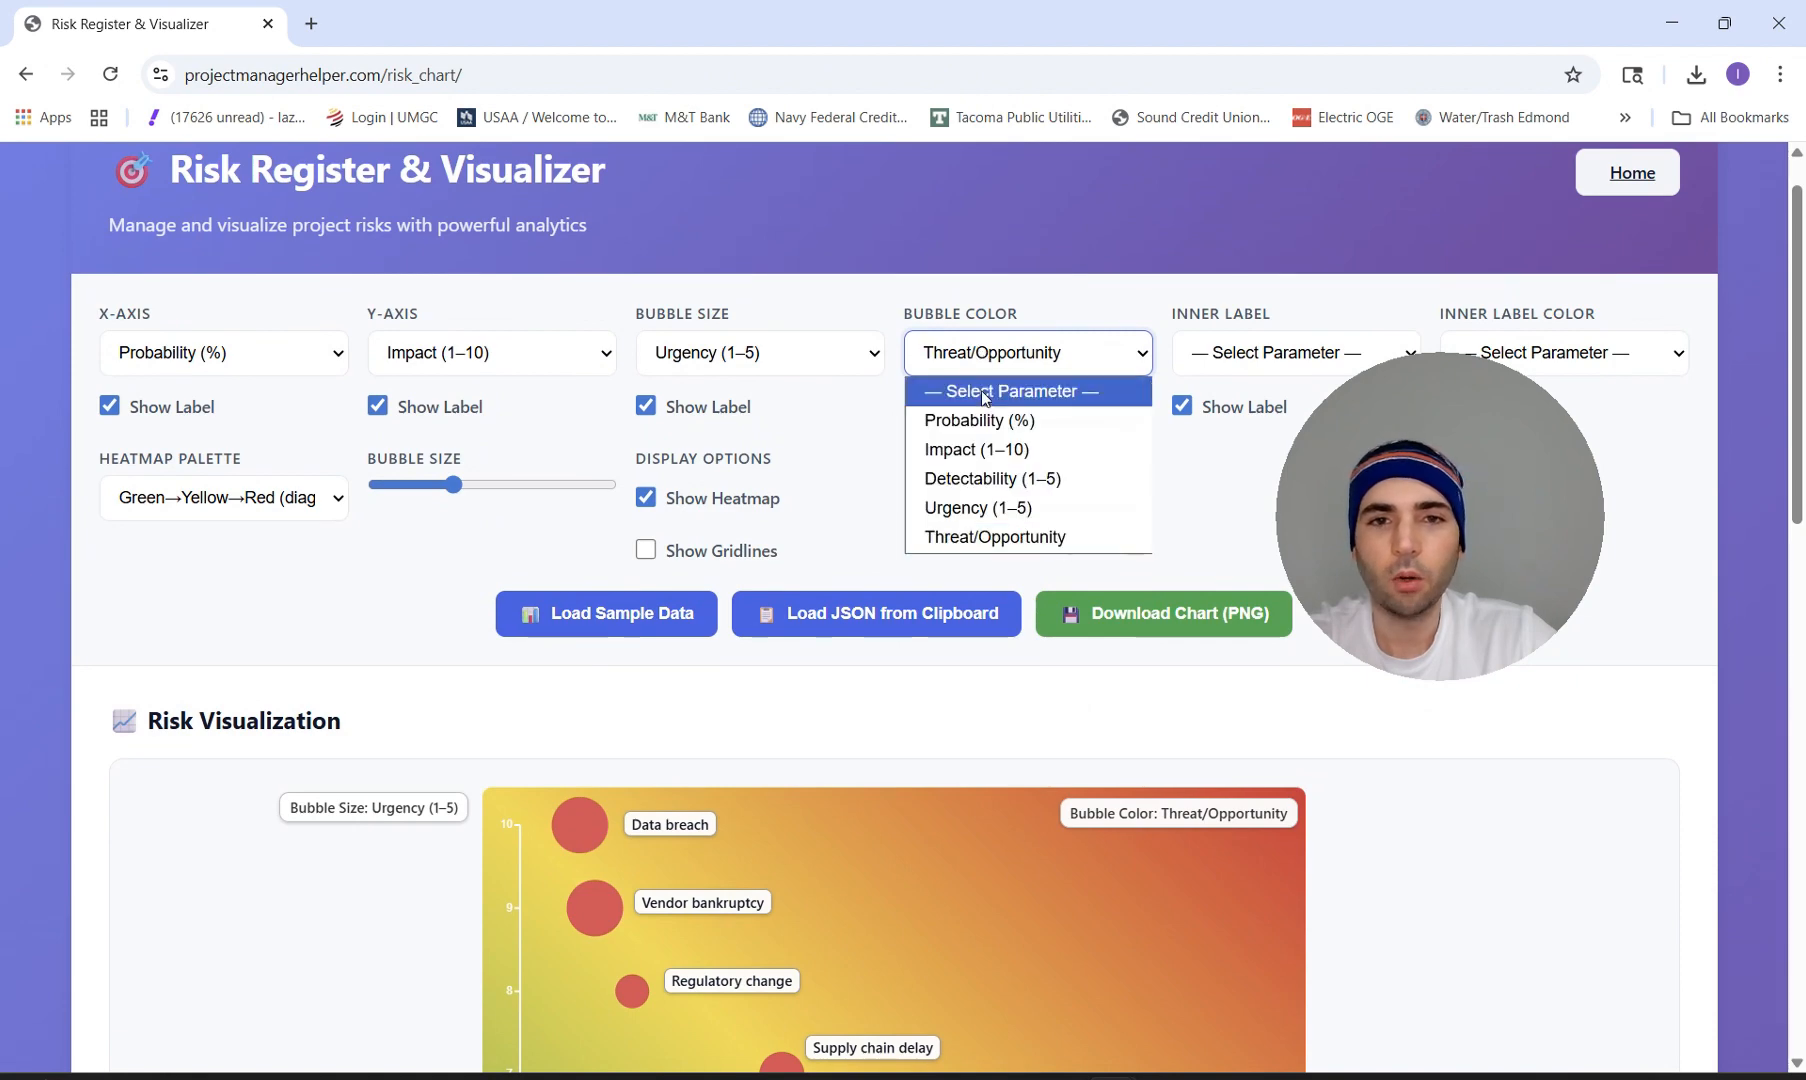
{"action": "left_click", "coordinate": [1007, 452]}
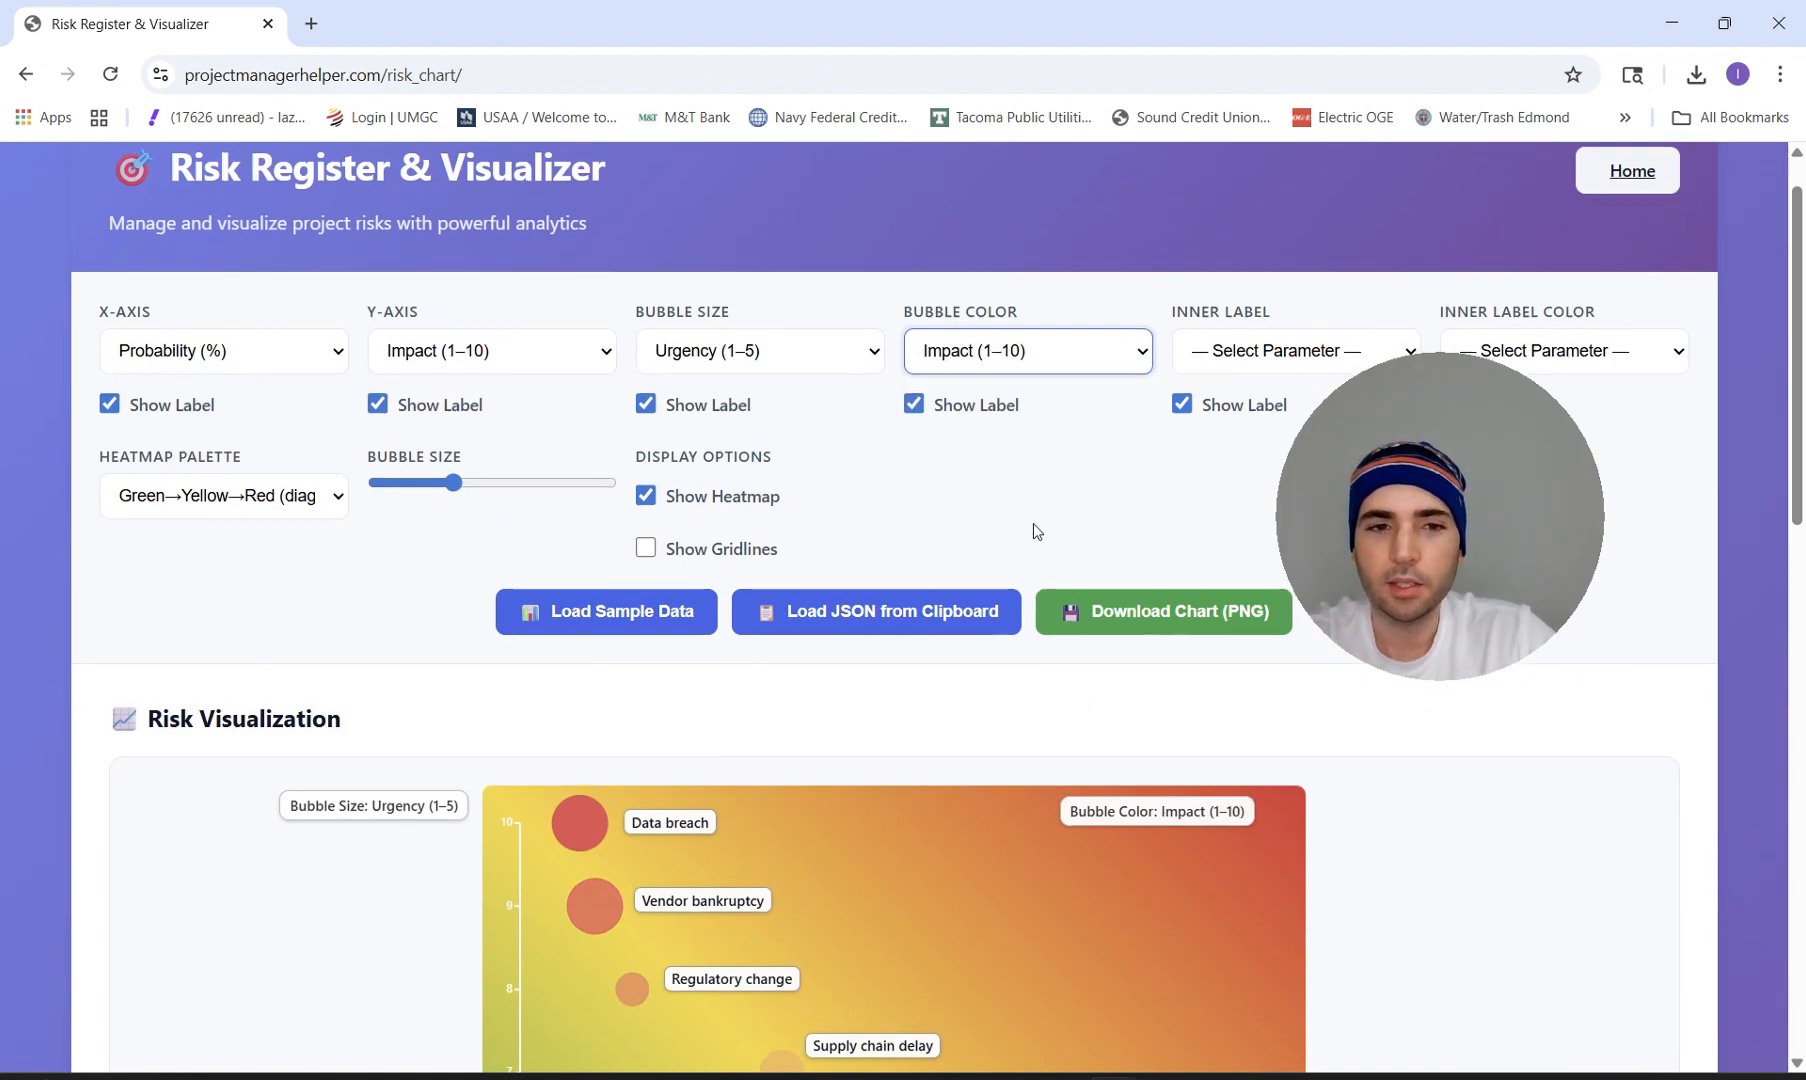
{"action": "scroll", "coordinate": [1035, 525], "scroll_direction": "down", "scroll_amount": 4}
{"action": "scroll", "coordinate": [1033, 523], "scroll_direction": "down", "scroll_amount": 2}
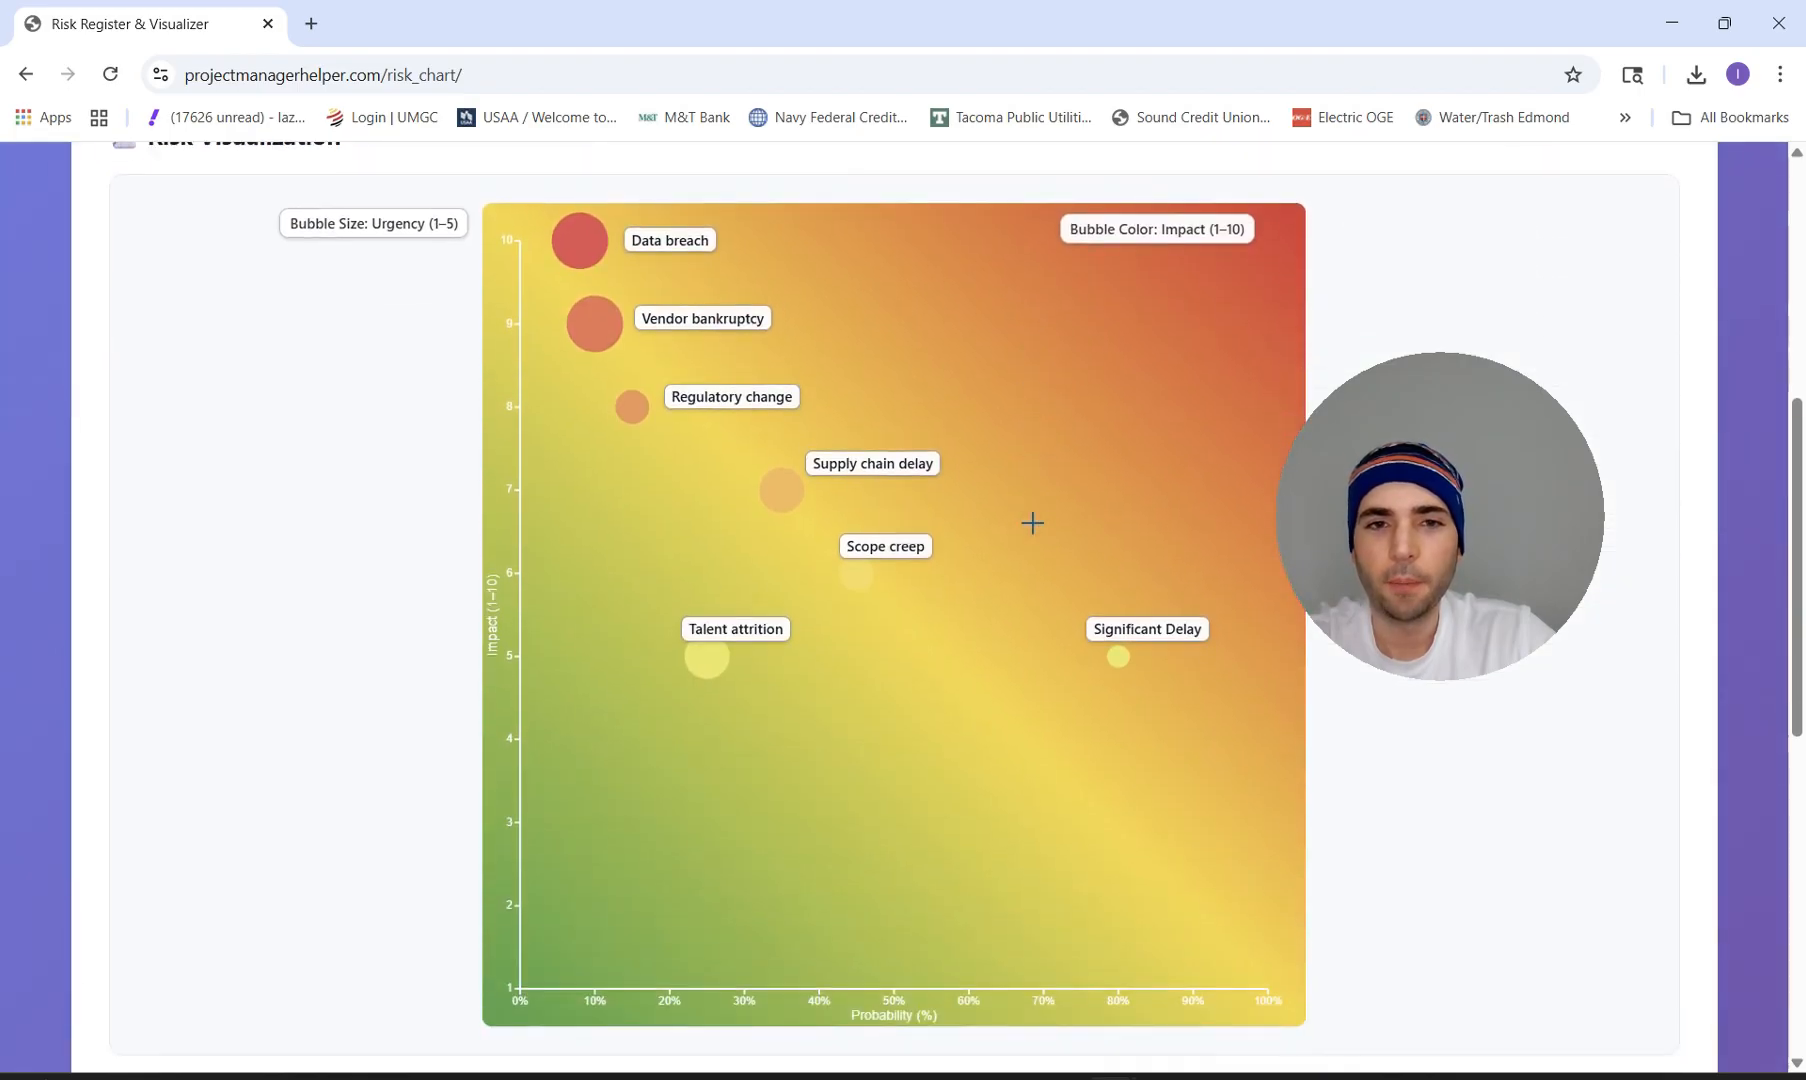
{"action": "scroll", "coordinate": [1032, 523], "scroll_direction": "up", "scroll_amount": 1}
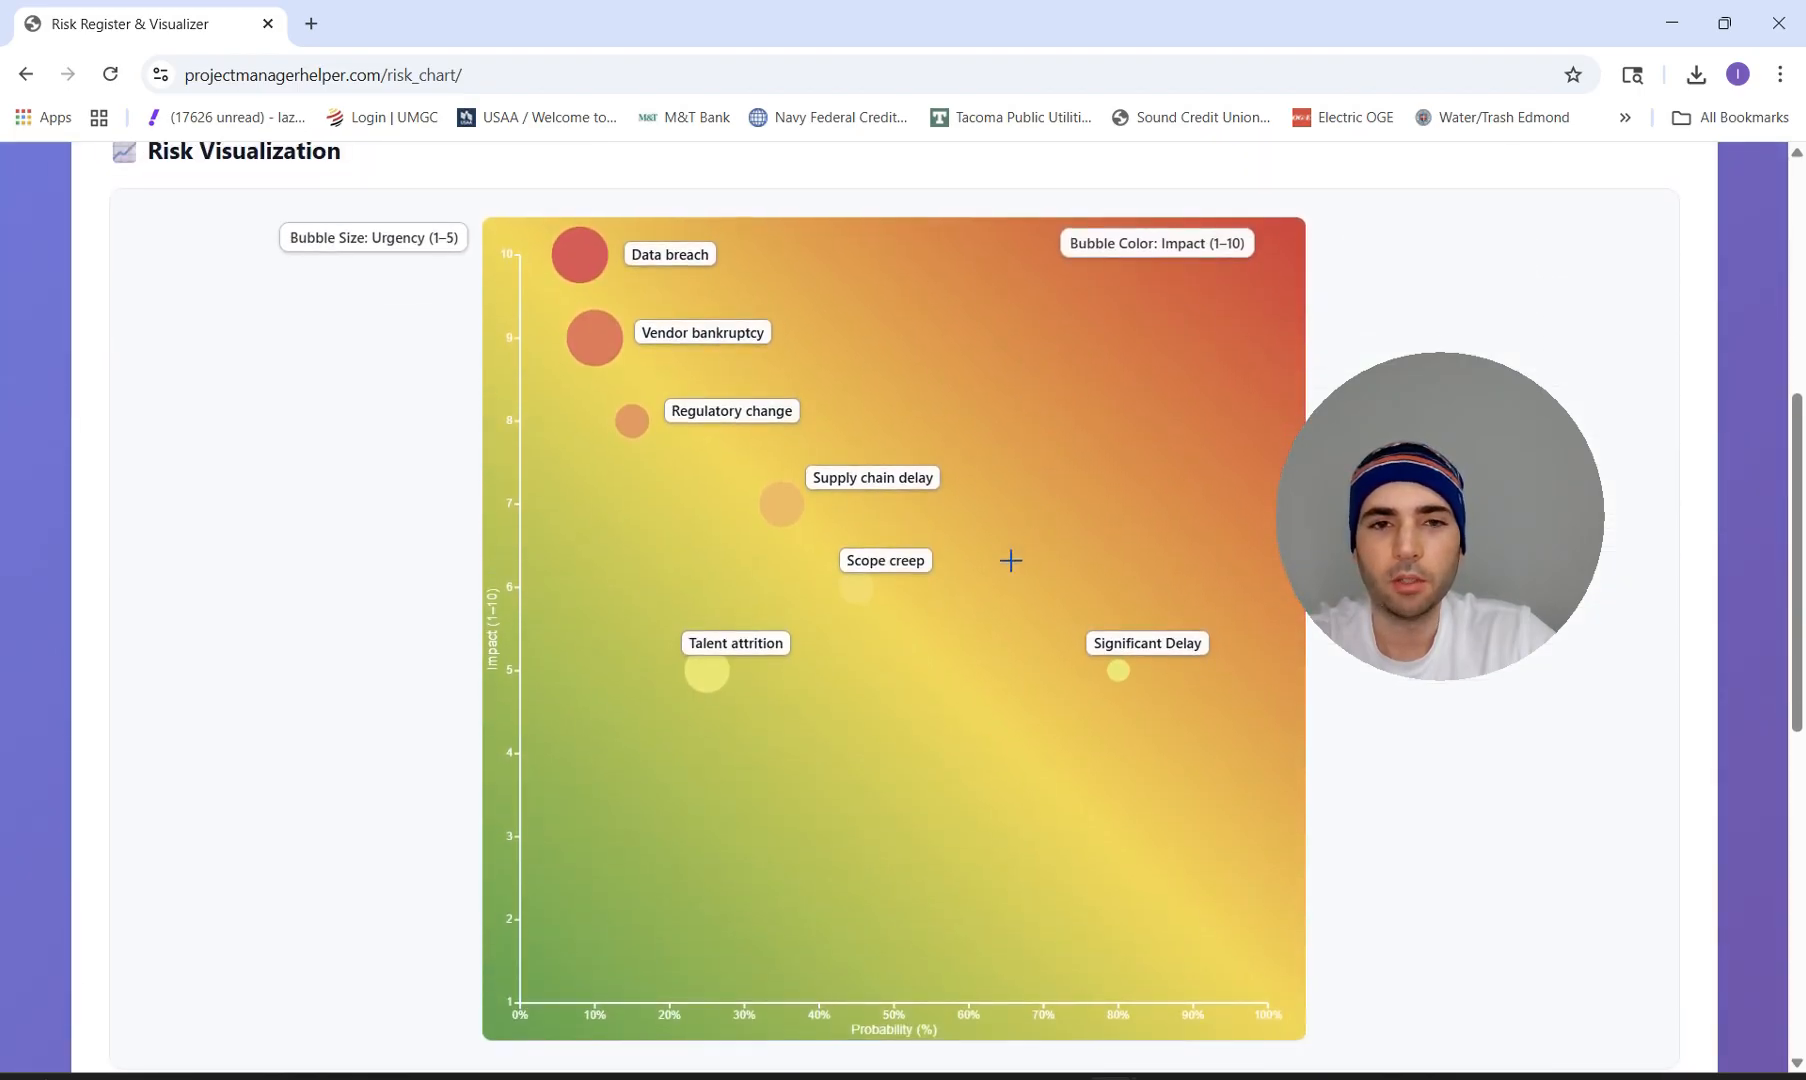
Set the heatmap palette to Viridis.
{"action": "scroll", "coordinate": [957, 308], "scroll_direction": "up", "scroll_amount": 3}
{"action": "left_click", "coordinate": [303, 183]}
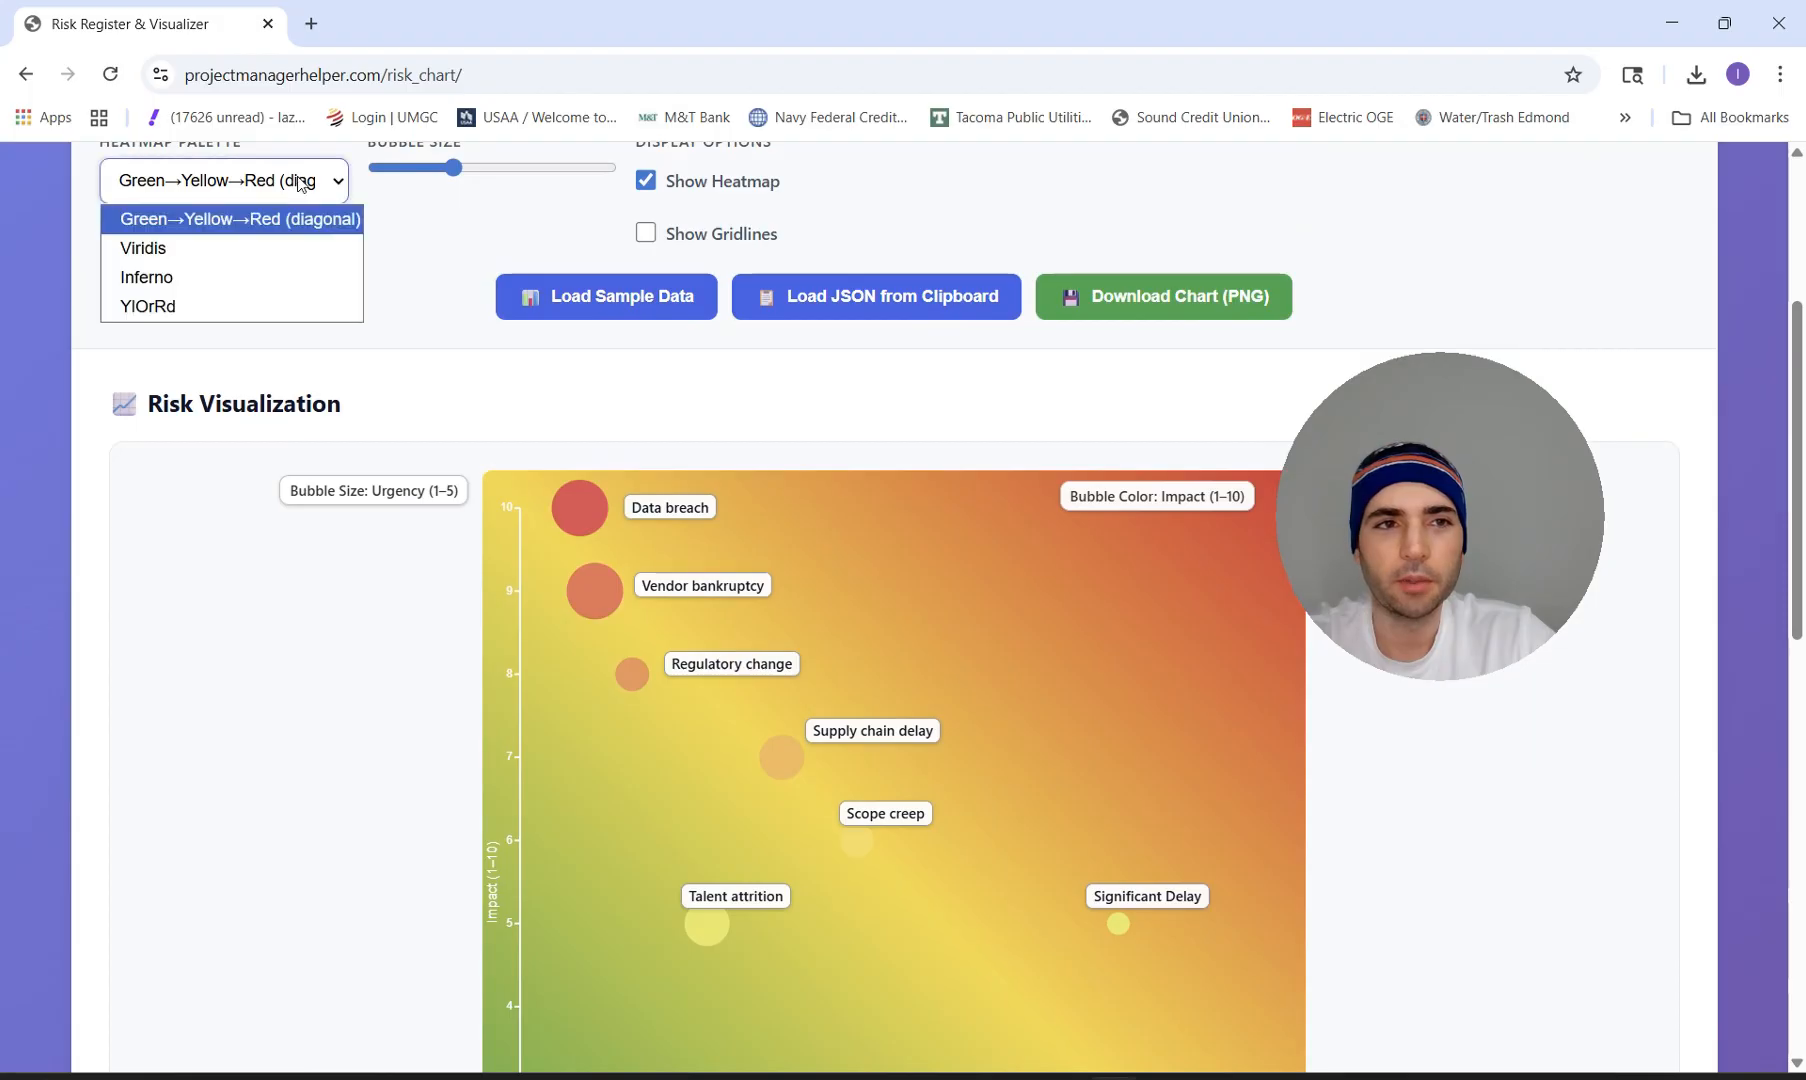
{"action": "left_click", "coordinate": [273, 256]}
{"action": "scroll", "coordinate": [556, 390], "scroll_direction": "down", "scroll_amount": 3}
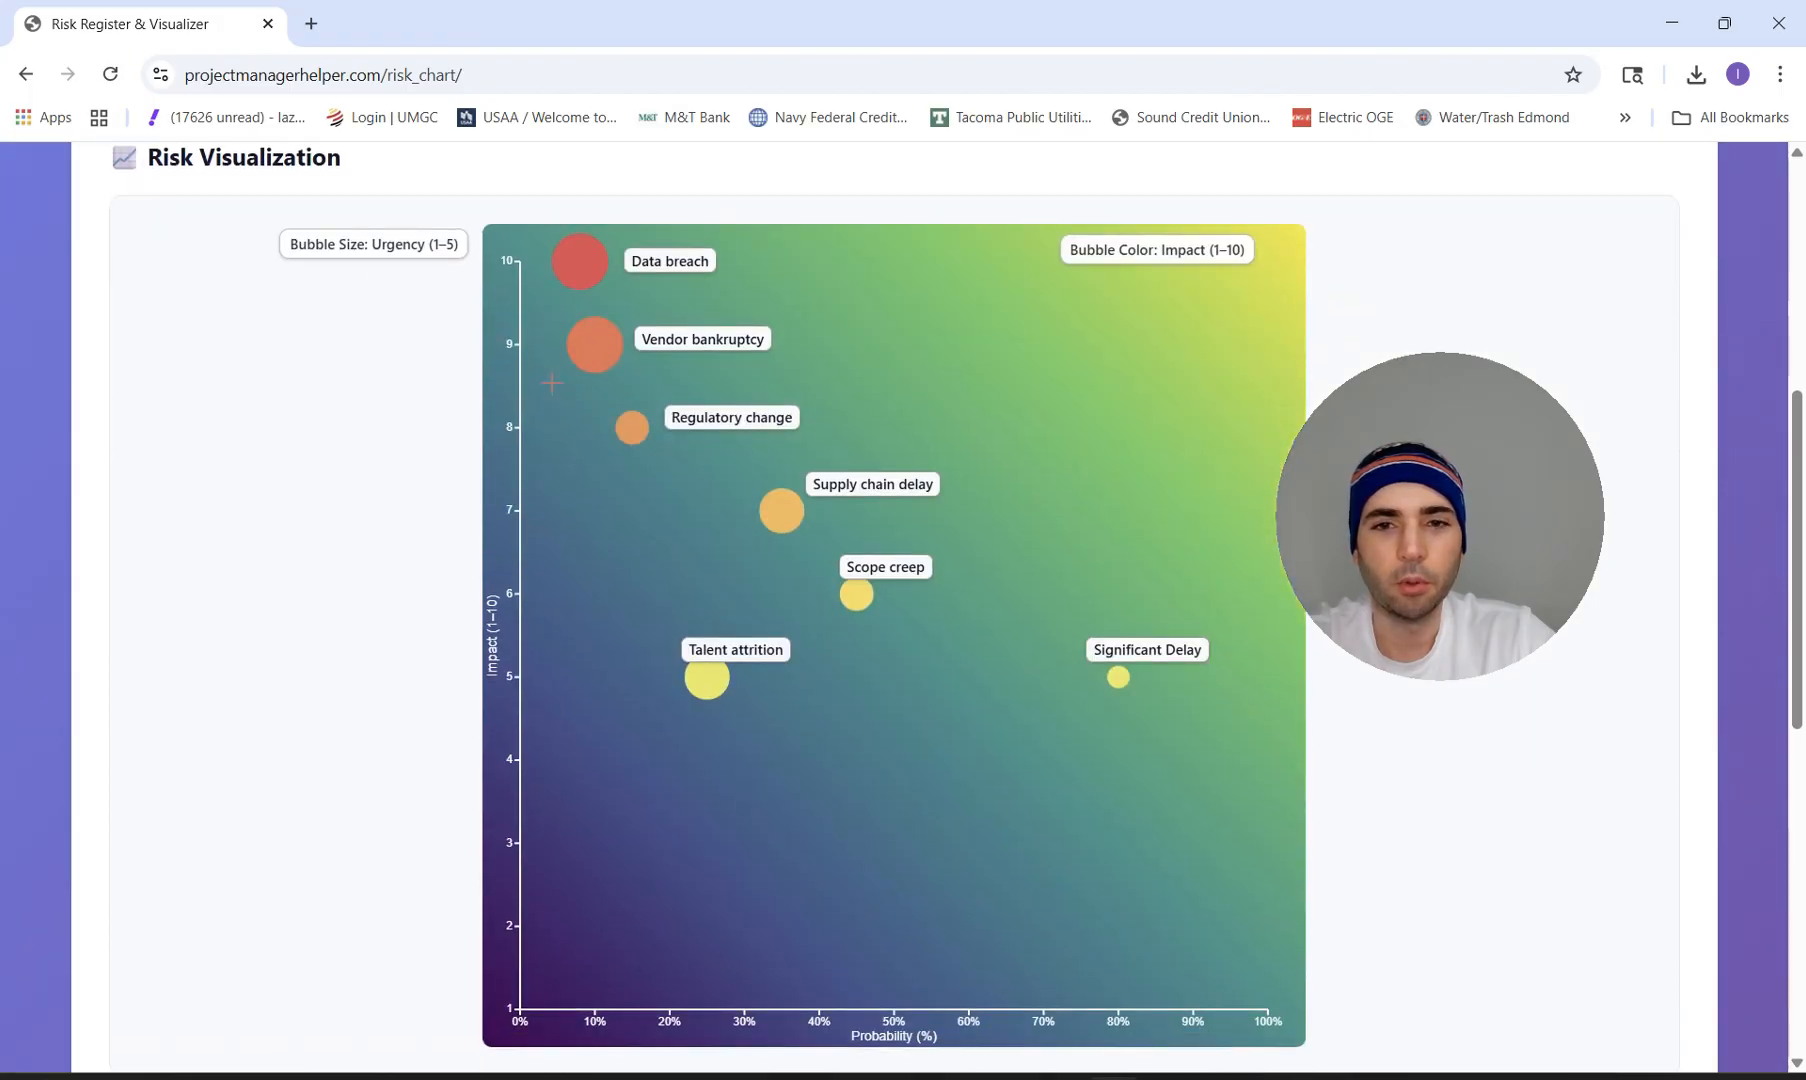
{"action": "scroll", "coordinate": [320, 510], "scroll_direction": "up", "scroll_amount": 3}
{"action": "scroll", "coordinate": [320, 505], "scroll_direction": "up", "scroll_amount": 1}
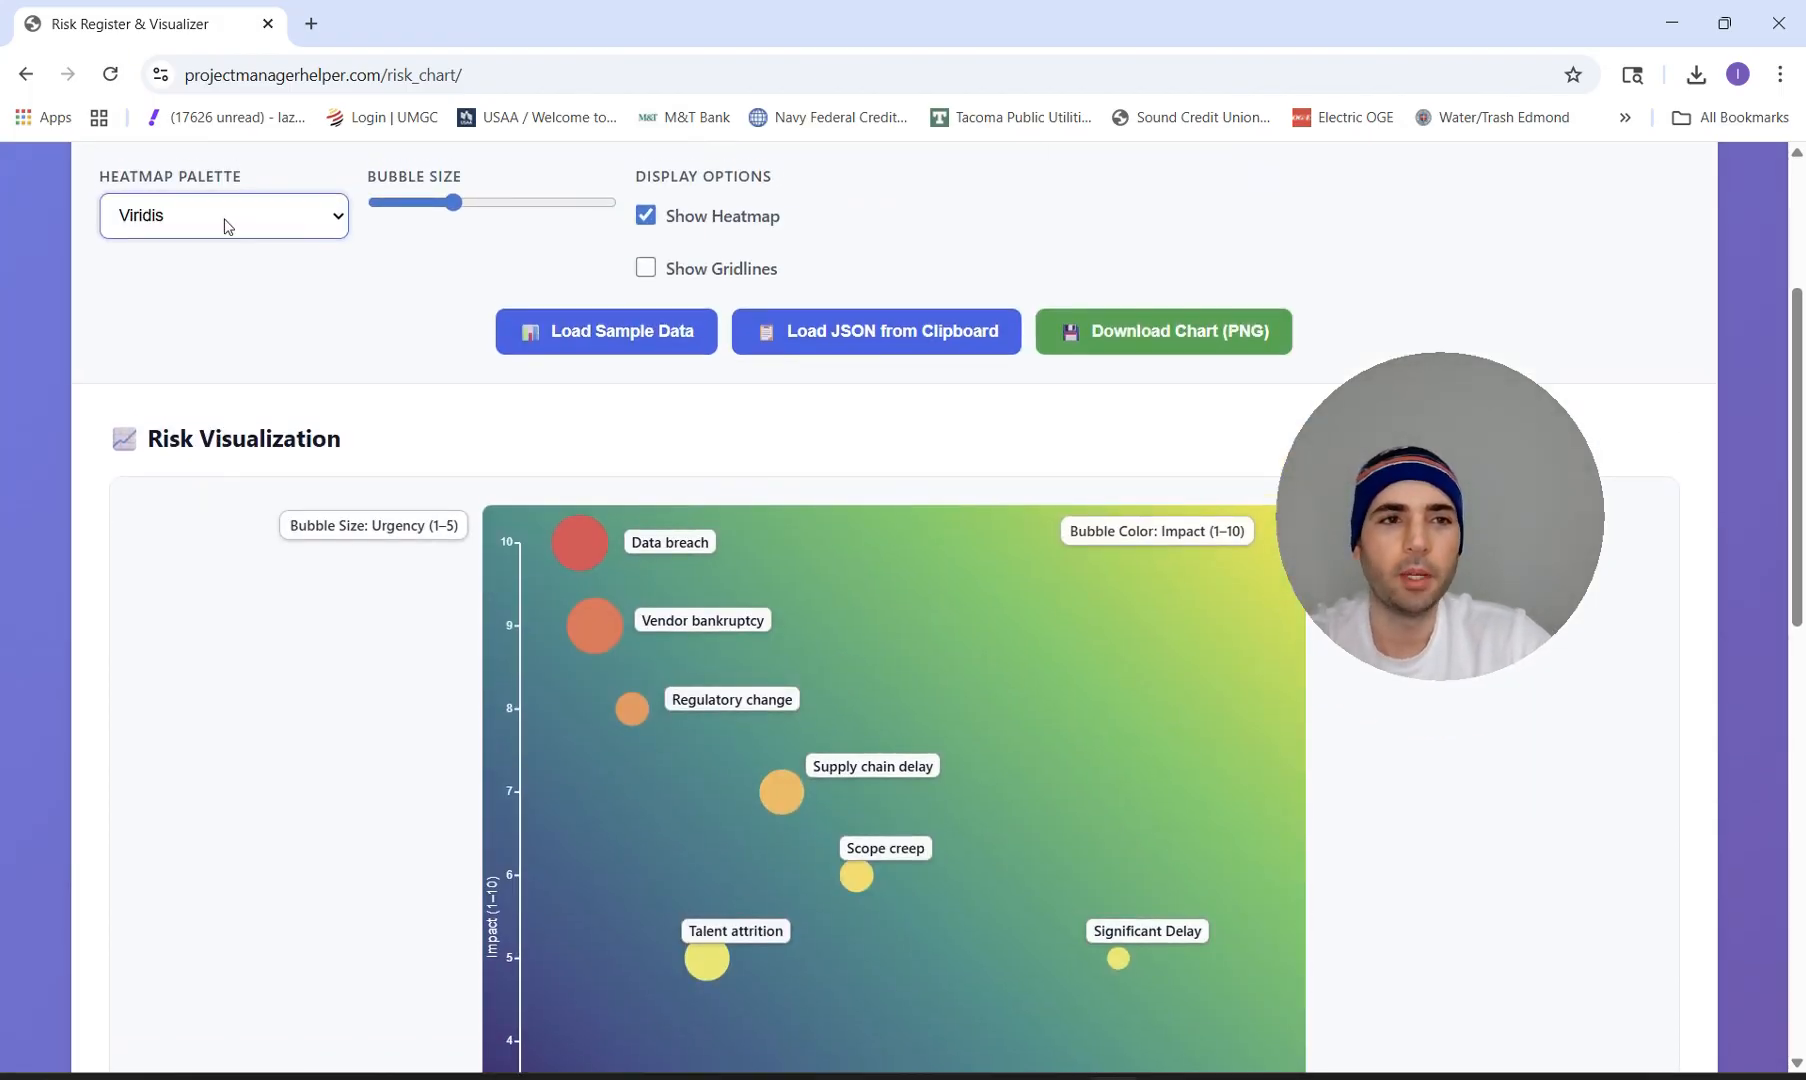
{"action": "left_click", "coordinate": [222, 218]}
{"action": "left_click", "coordinate": [478, 413]}
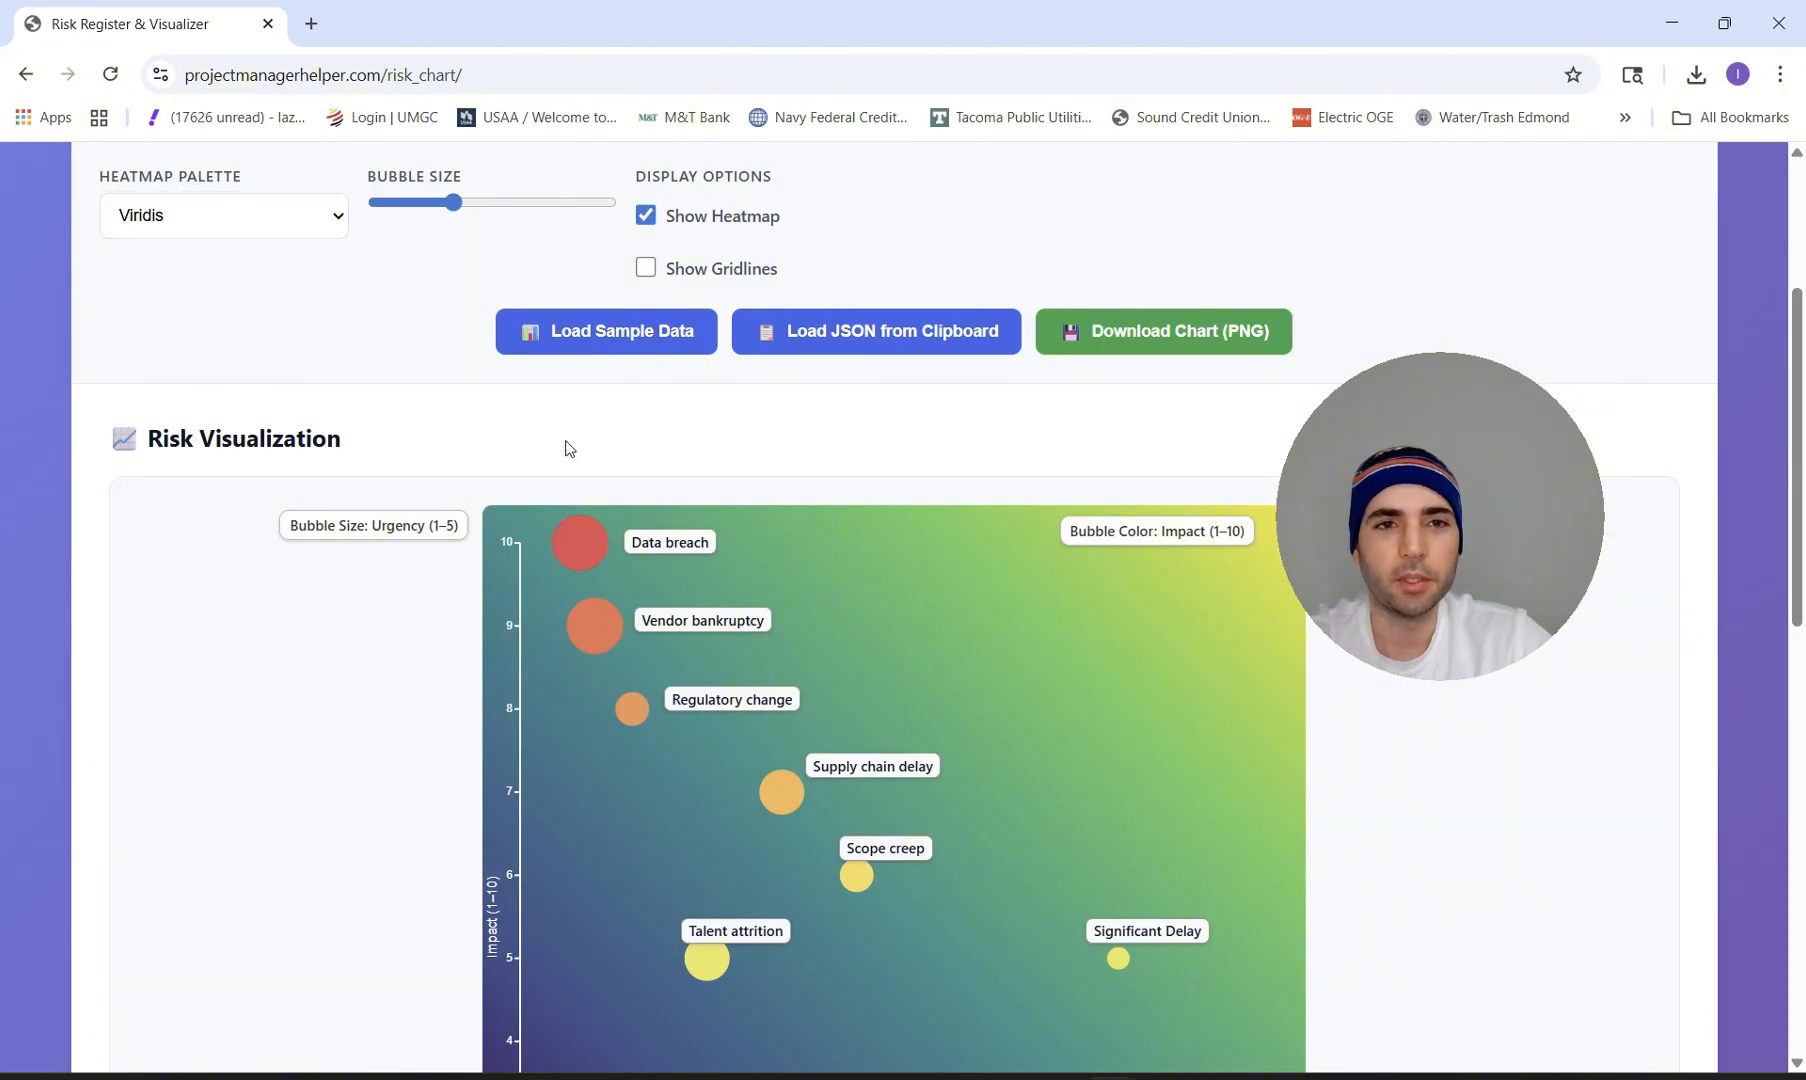
Examine the Data breach bubble's details and the size and color of the other risk bubbles on the chart.
{"action": "scroll", "coordinate": [600, 460], "scroll_direction": "down", "scroll_amount": 3}
{"action": "scroll", "coordinate": [604, 494], "scroll_direction": "up", "scroll_amount": 1}
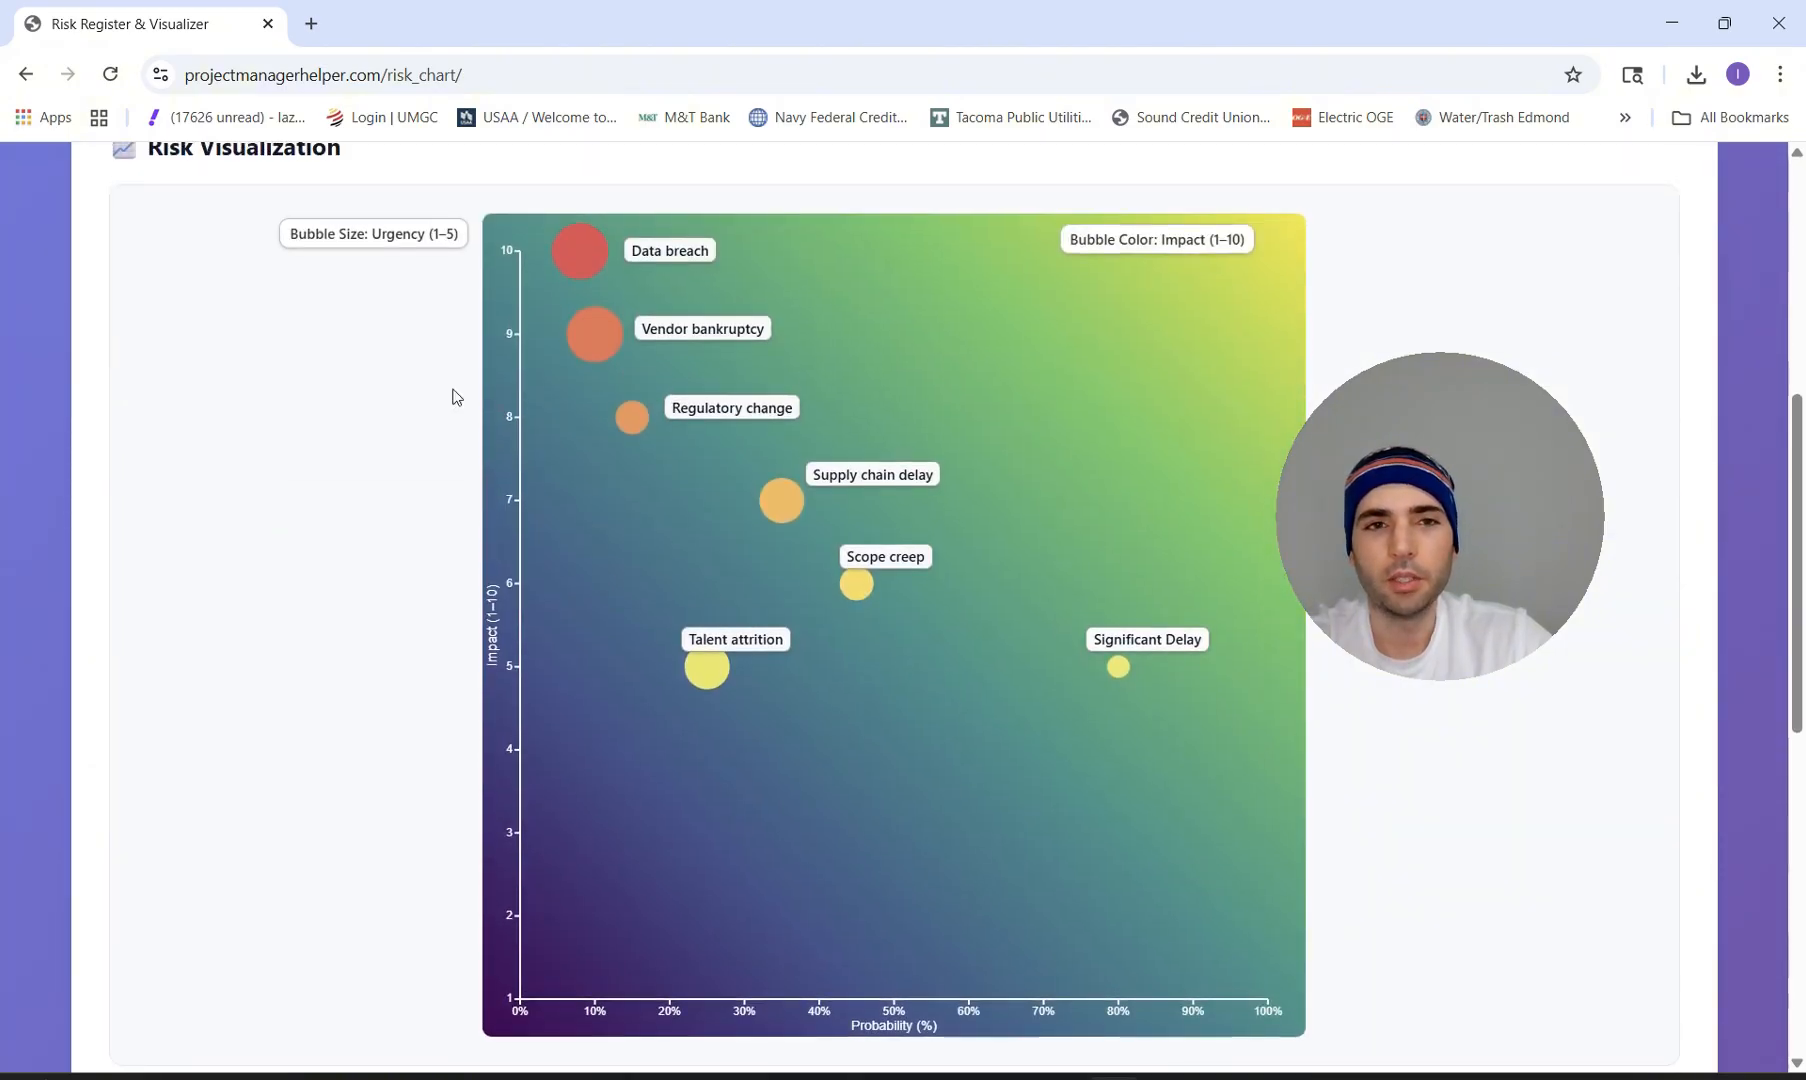
{"action": "mouse_move", "coordinate": [571, 250]}
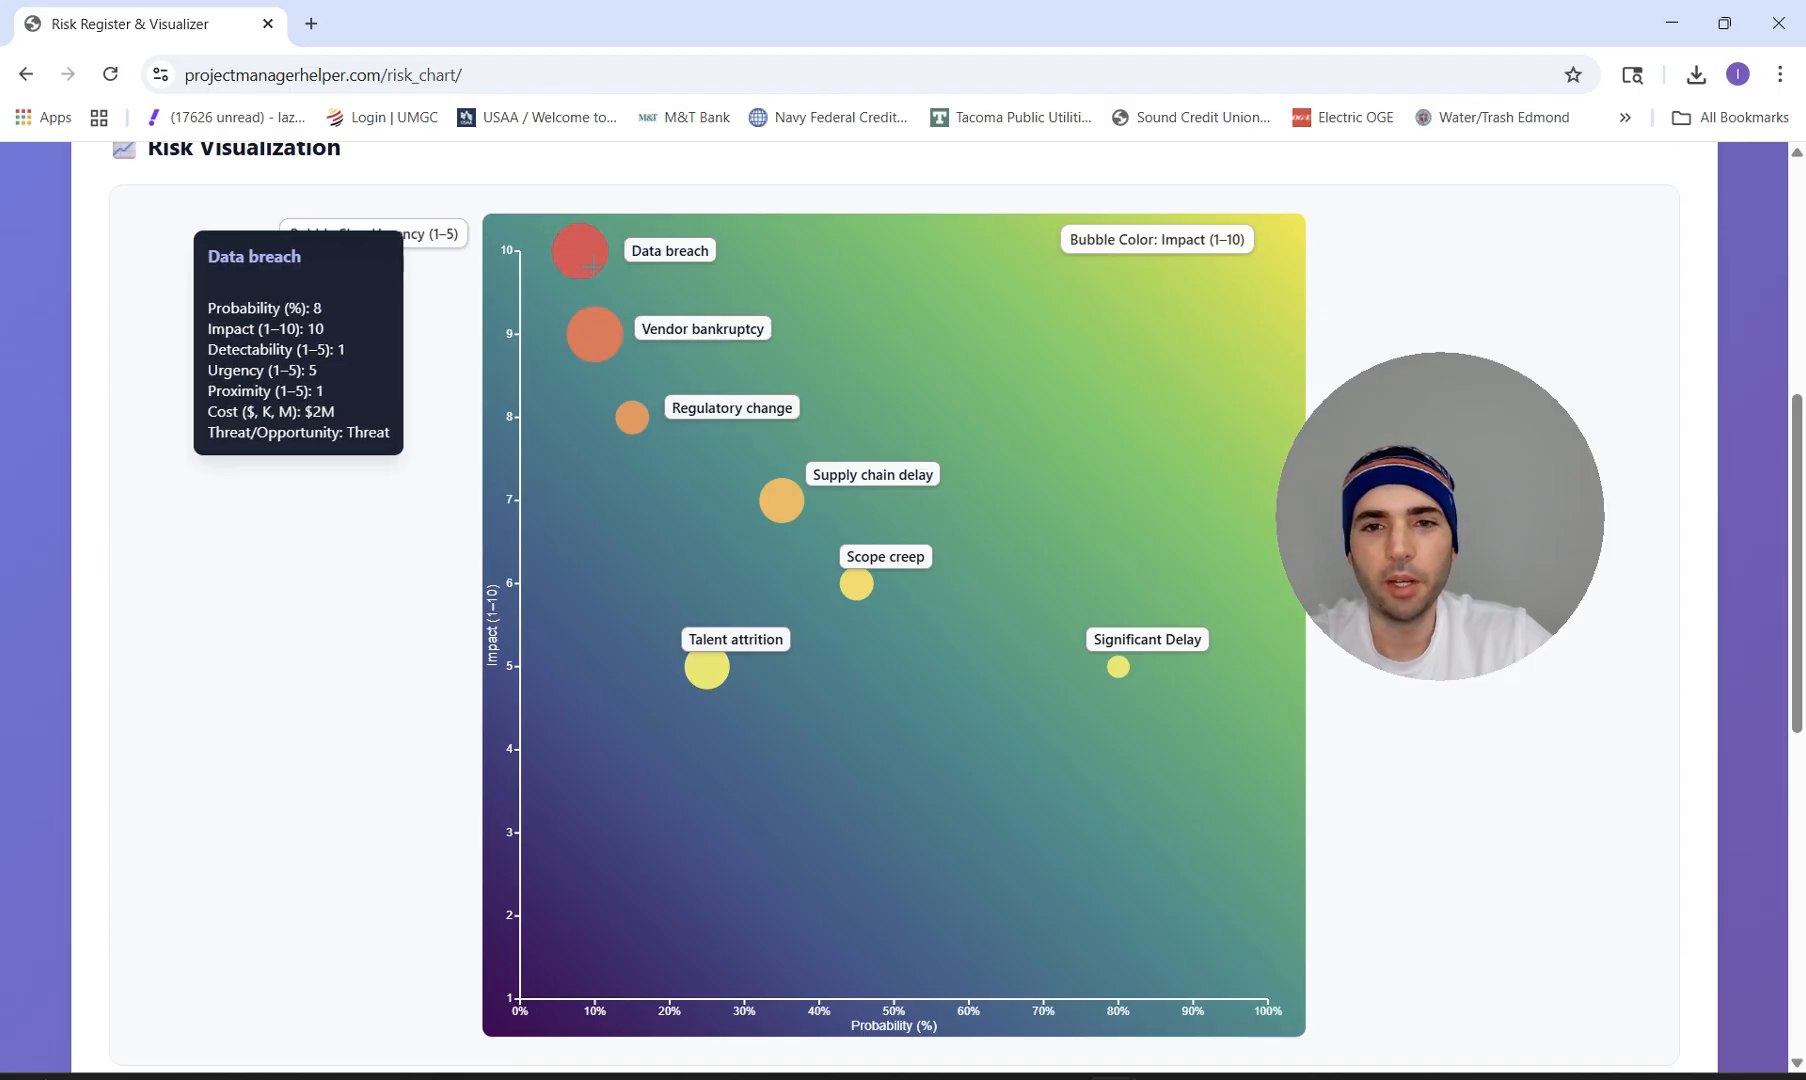
{"action": "scroll", "coordinate": [1020, 830], "scroll_direction": "down", "scroll_amount": 2}
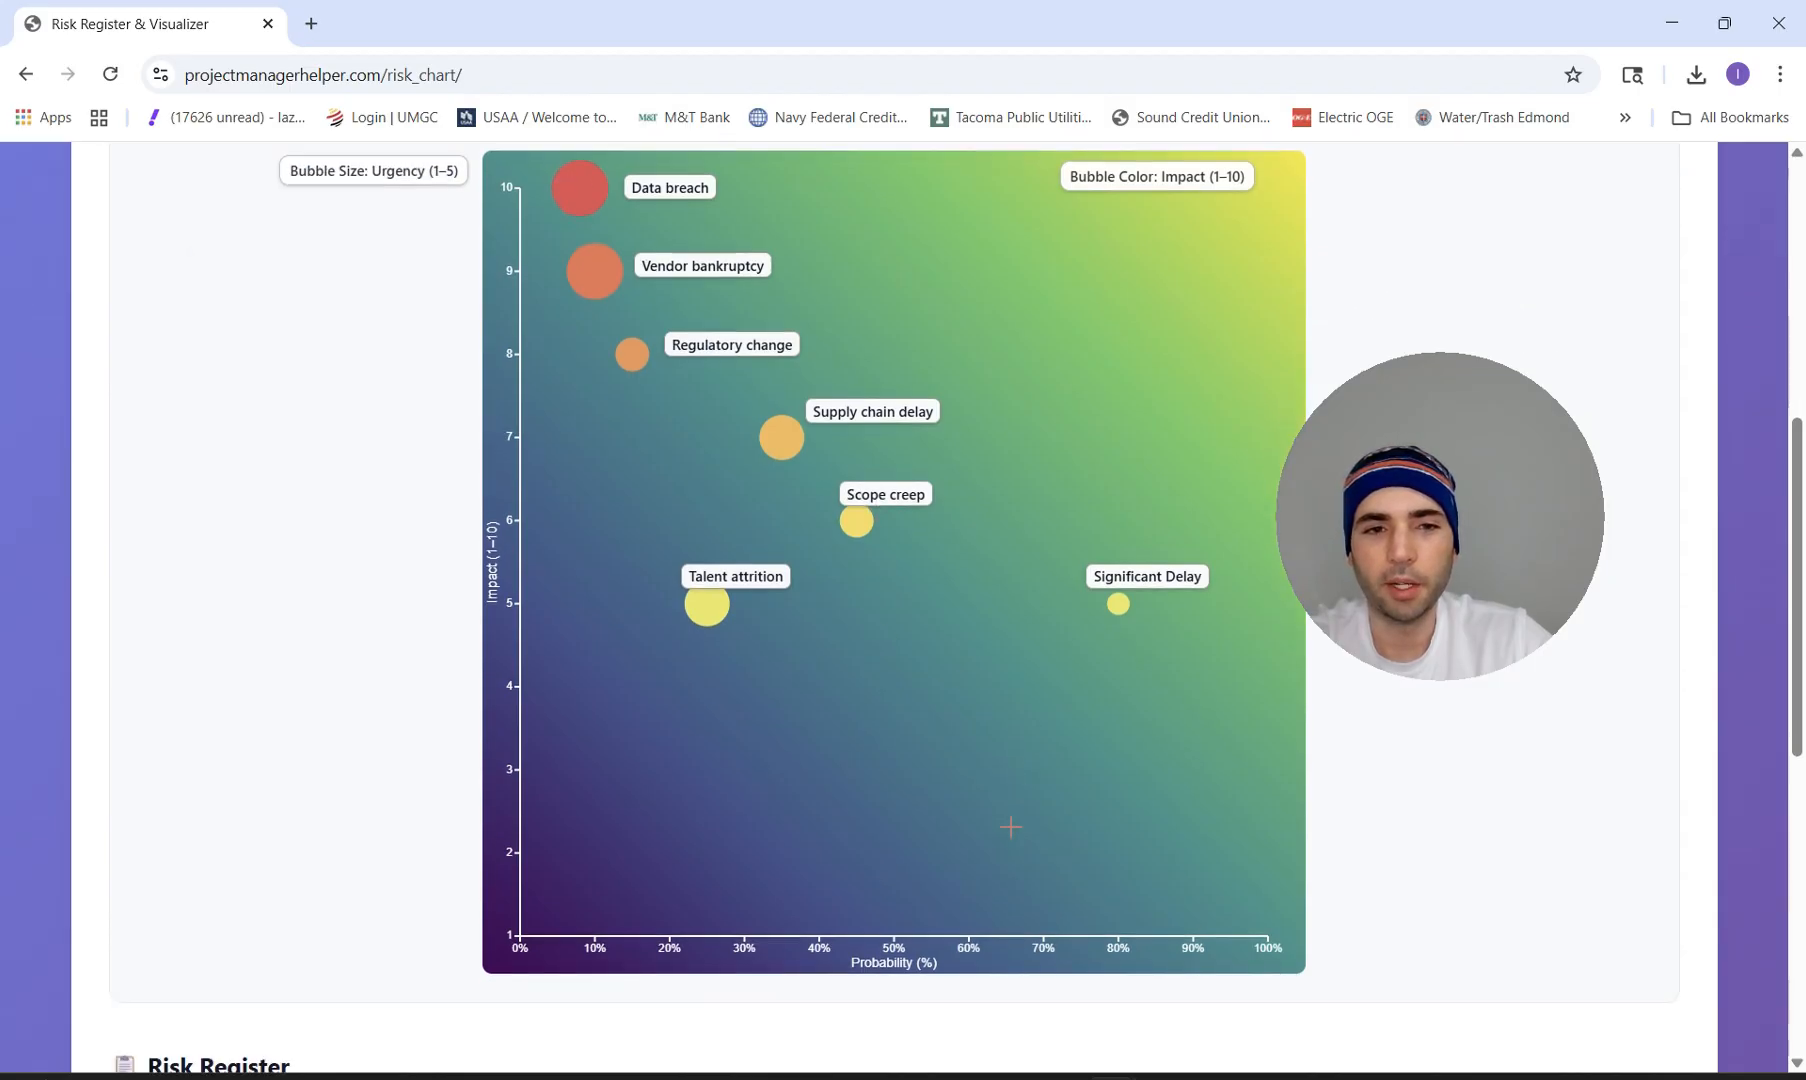
{"action": "scroll", "coordinate": [974, 652], "scroll_direction": "down", "scroll_amount": 1}
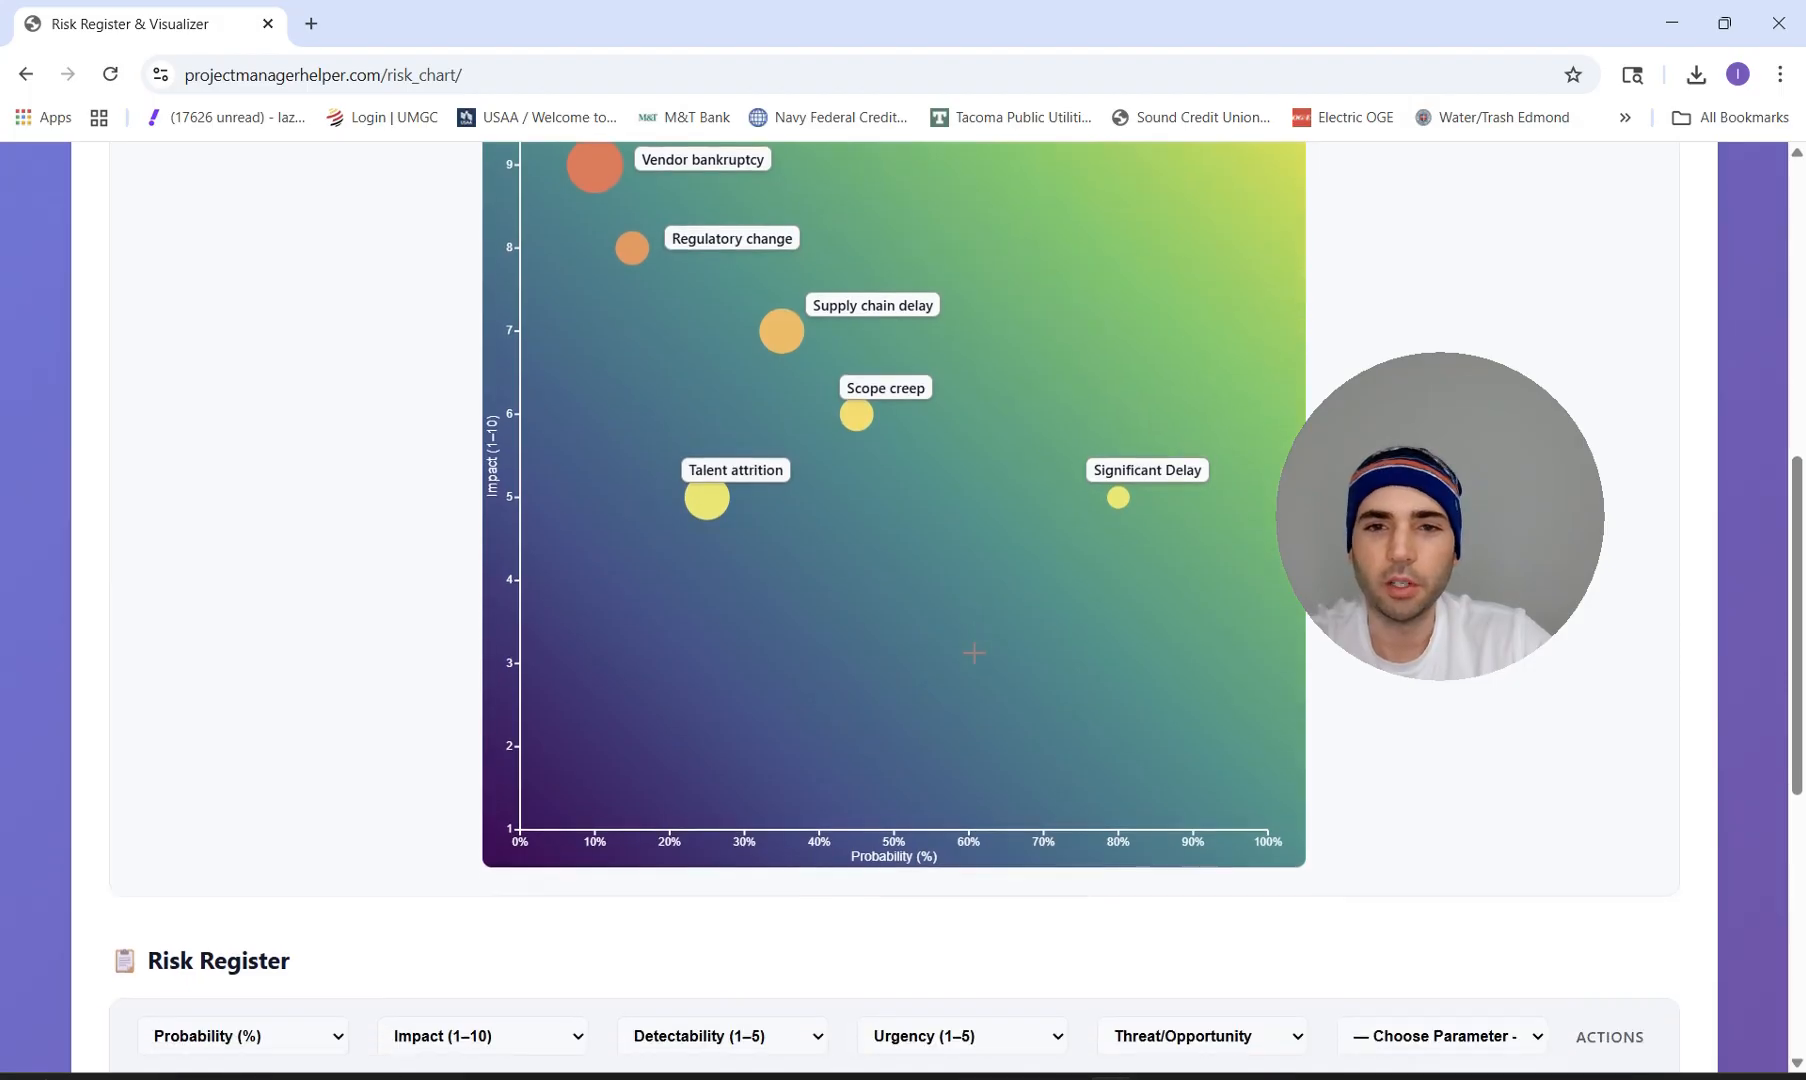
{"action": "scroll", "coordinate": [1062, 628], "scroll_direction": "up", "scroll_amount": 2}
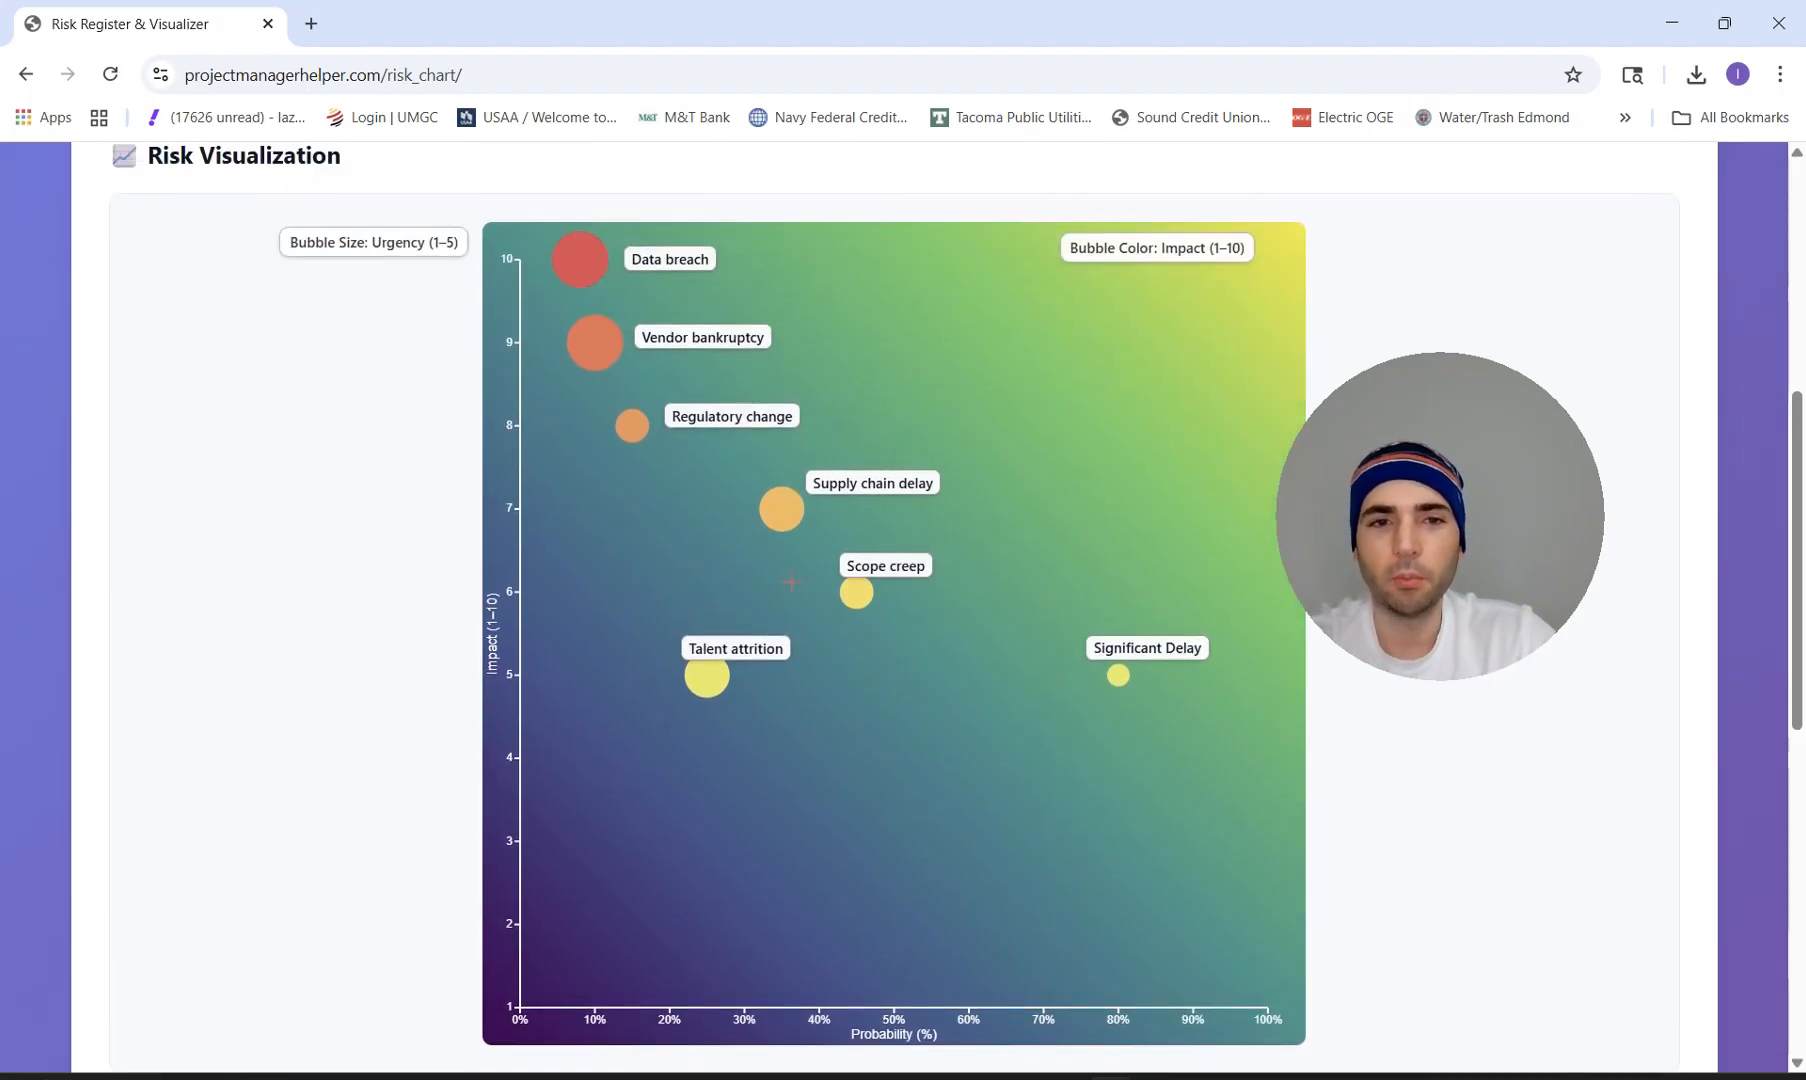
Move the Bubble Size legend onto the heatmap, directly below the Bubble Color legend.
{"action": "scroll", "coordinate": [998, 625], "scroll_direction": "up", "scroll_amount": 1}
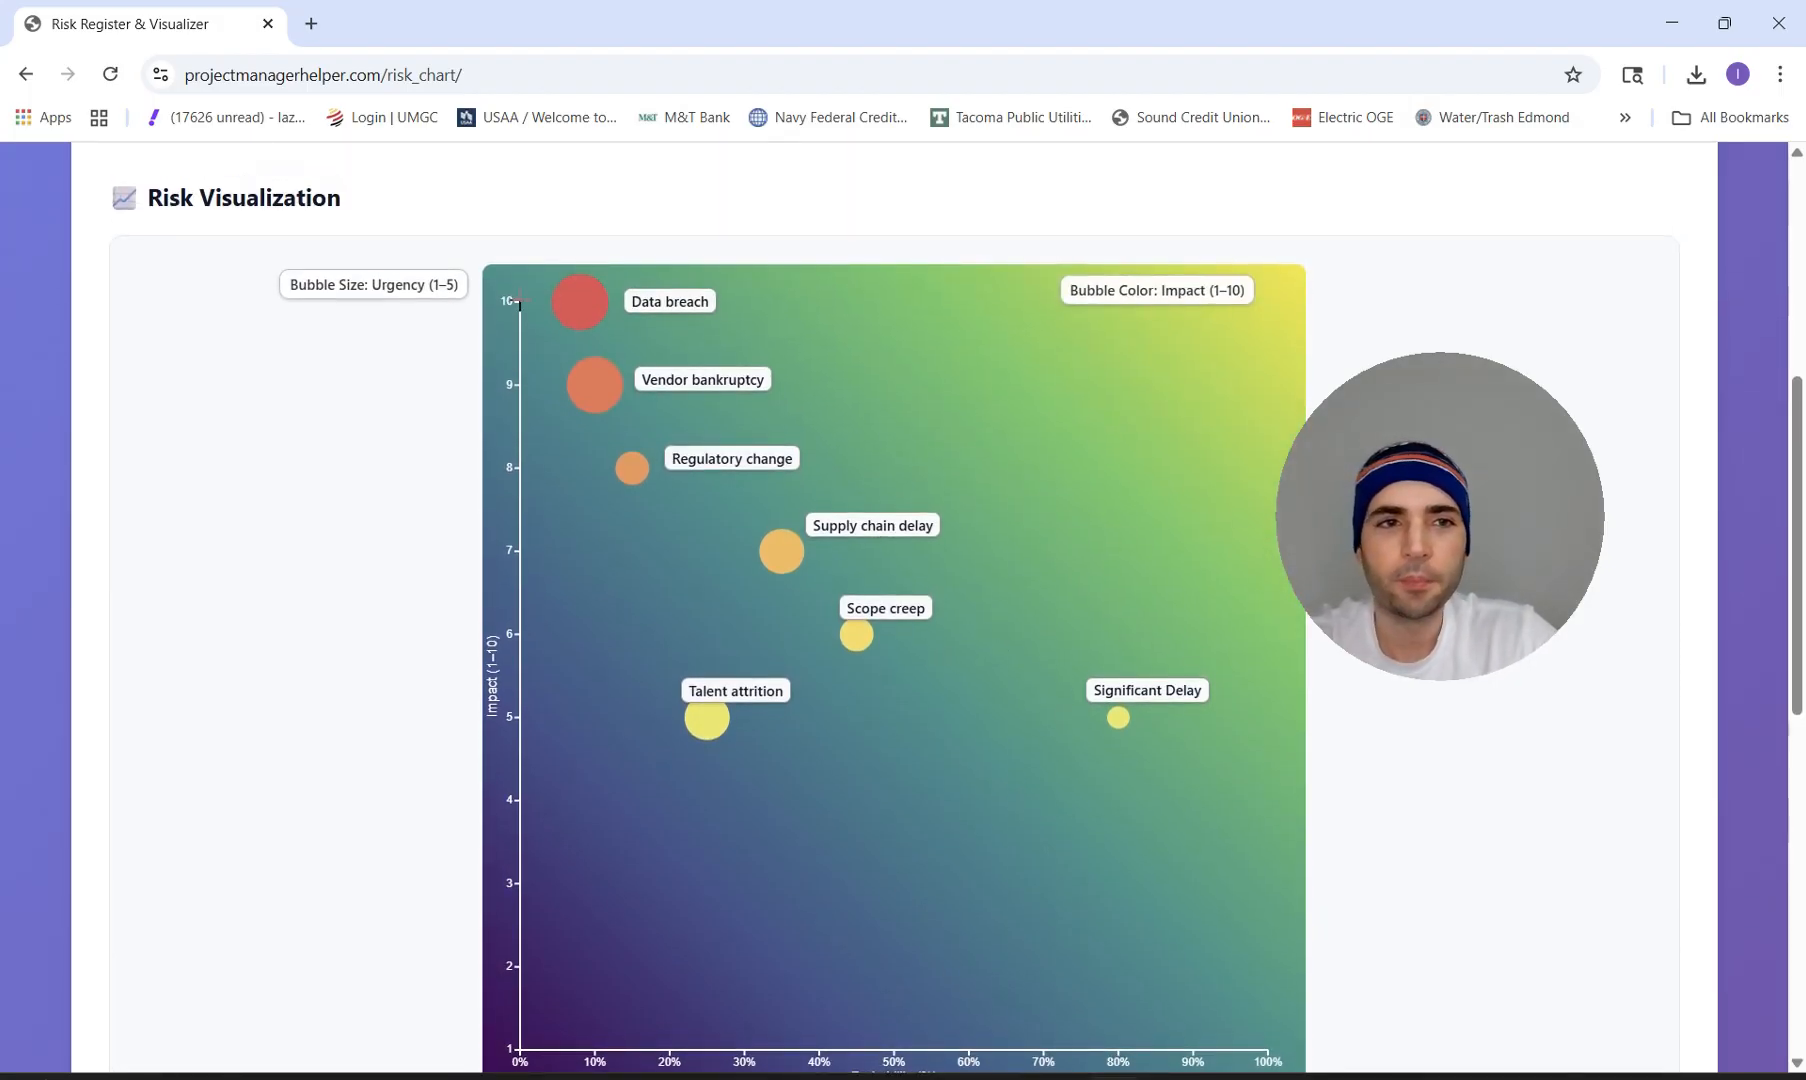
{"action": "left_click_drag", "start_coordinate": [384, 284], "coordinate": [1161, 322]}
{"action": "scroll", "coordinate": [1062, 425], "scroll_direction": "up", "scroll_amount": 5}
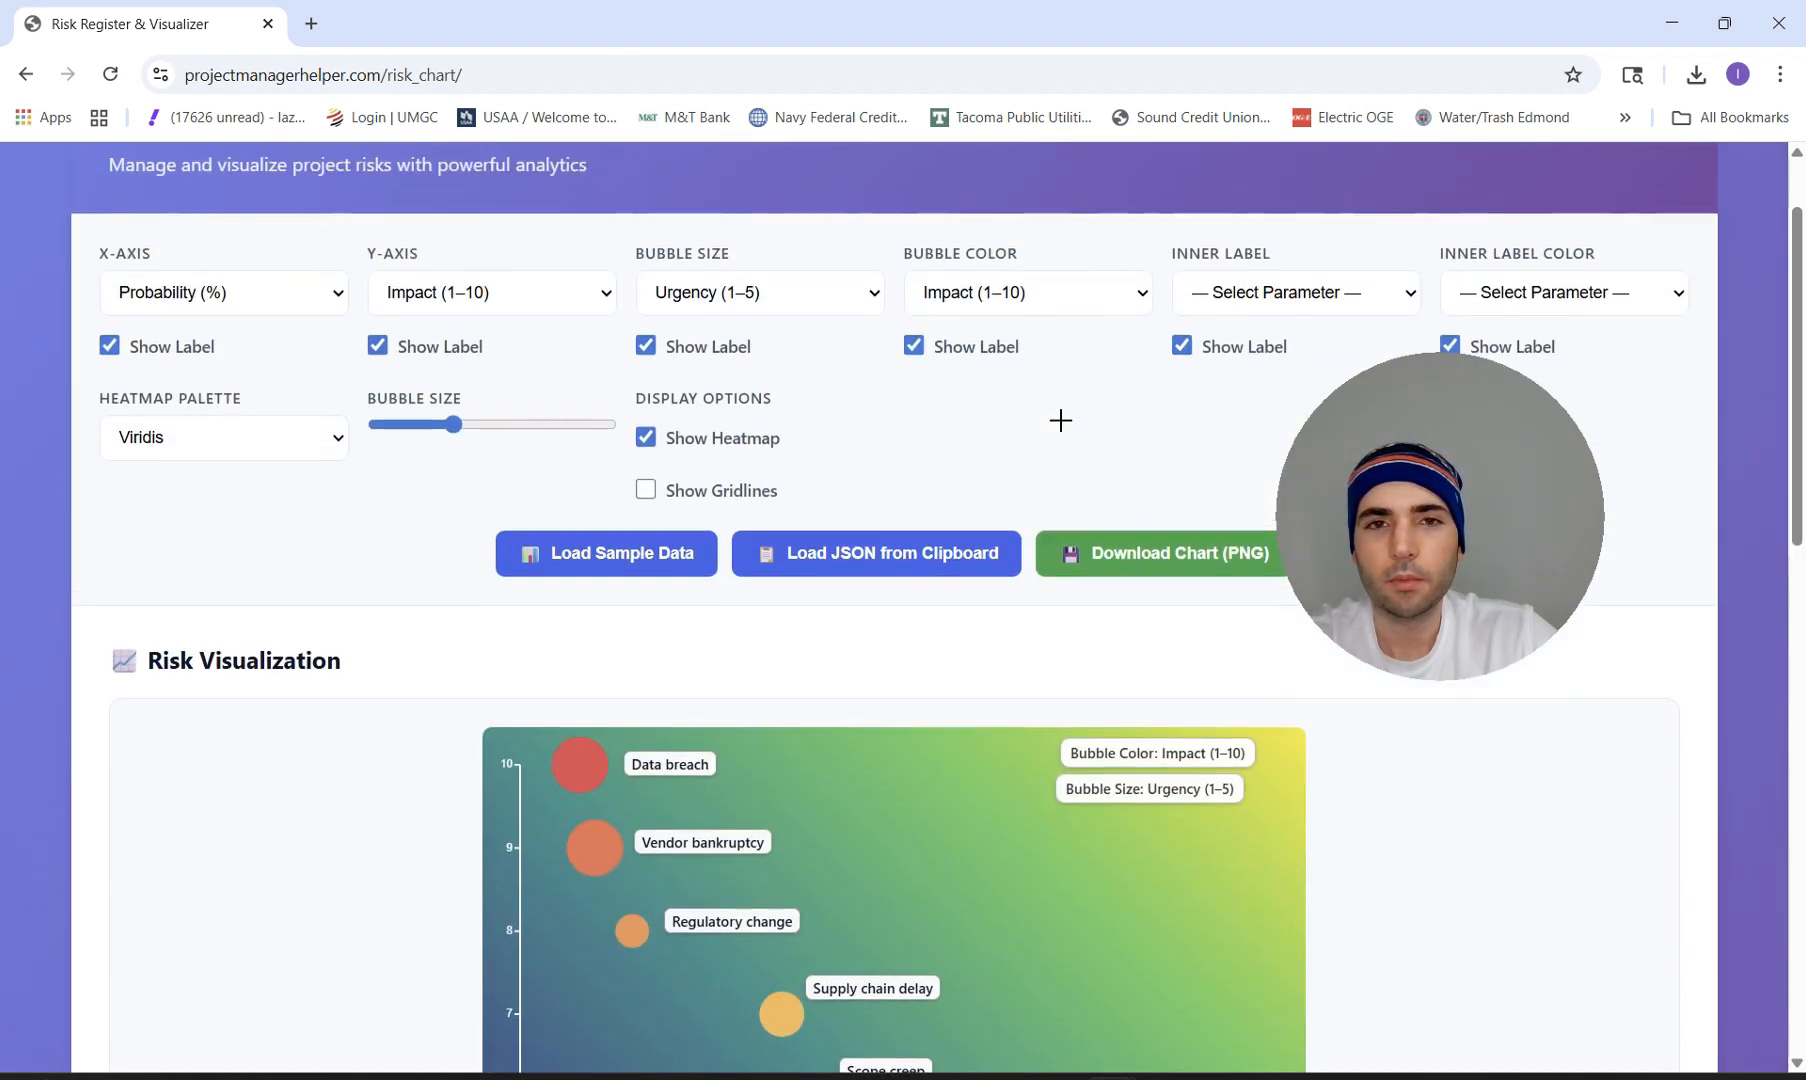
{"action": "scroll", "coordinate": [1133, 443], "scroll_direction": "down", "scroll_amount": 1}
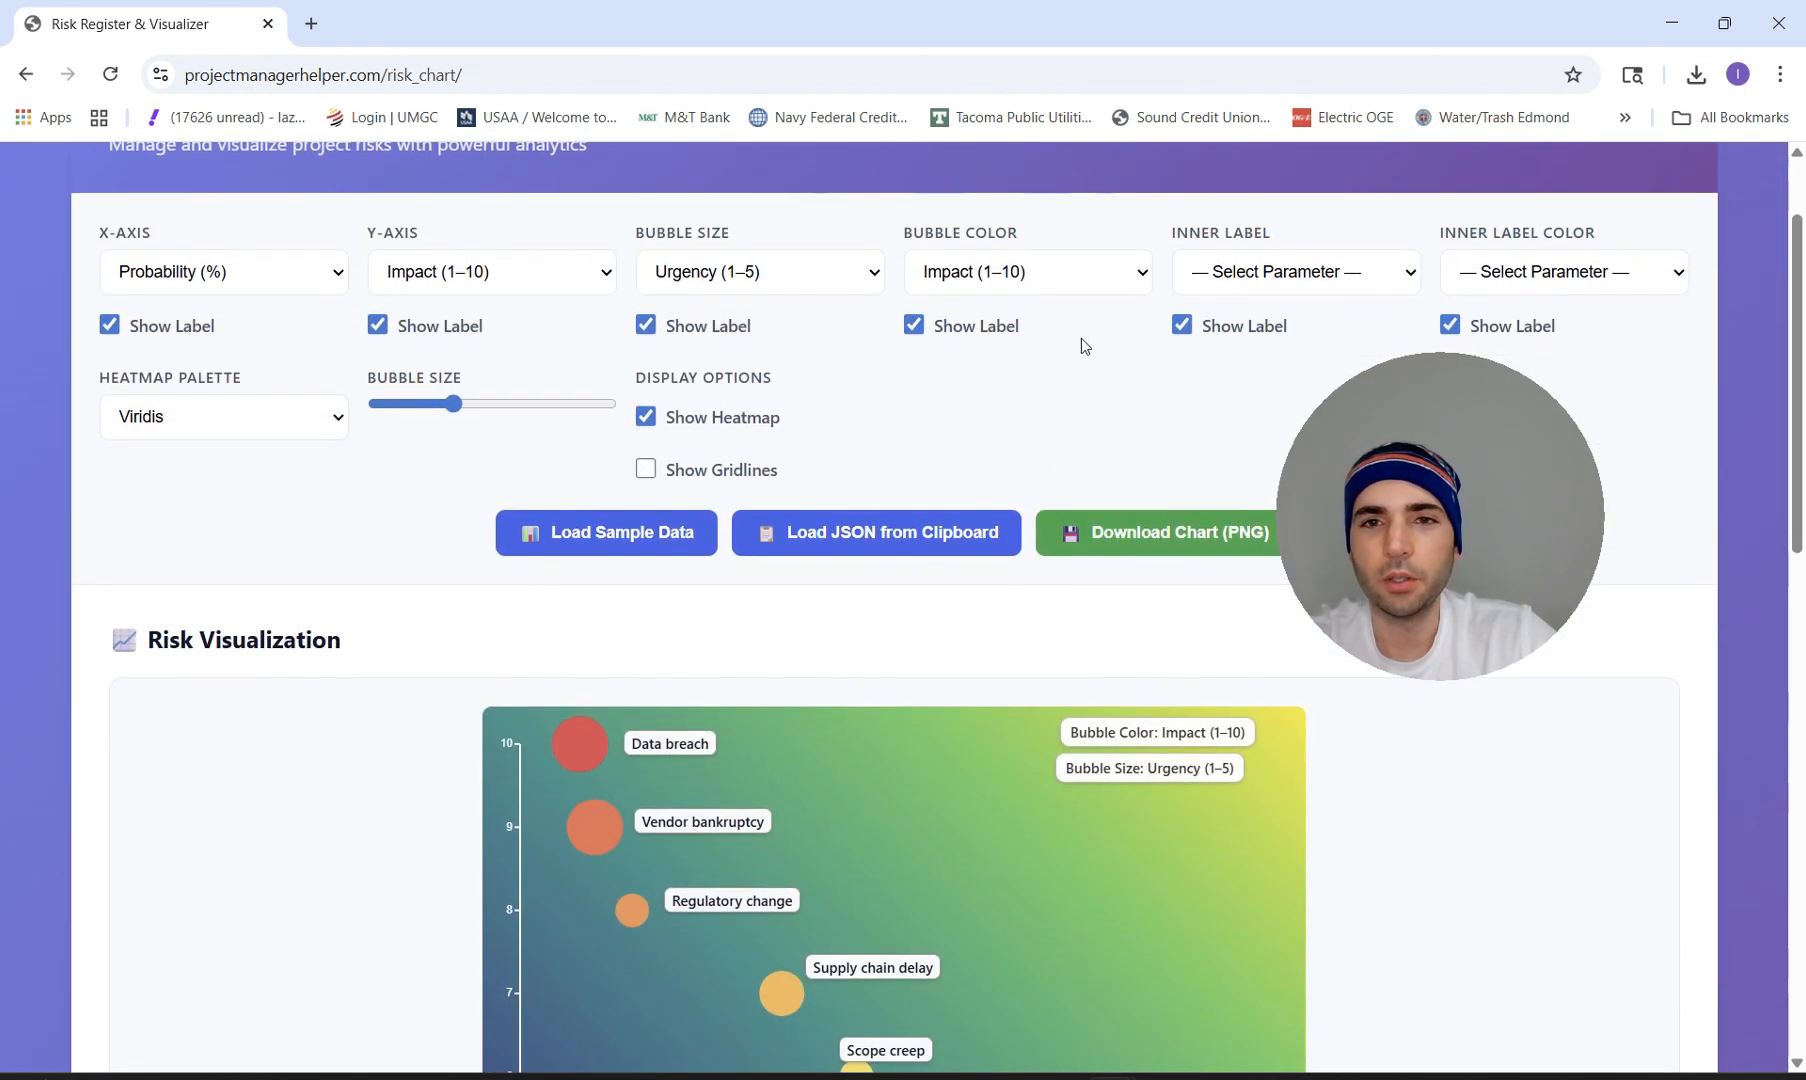
Set the chart's inner label parameter to Detectability (1–5).
{"action": "scroll", "coordinate": [1088, 415], "scroll_direction": "down", "scroll_amount": 7}
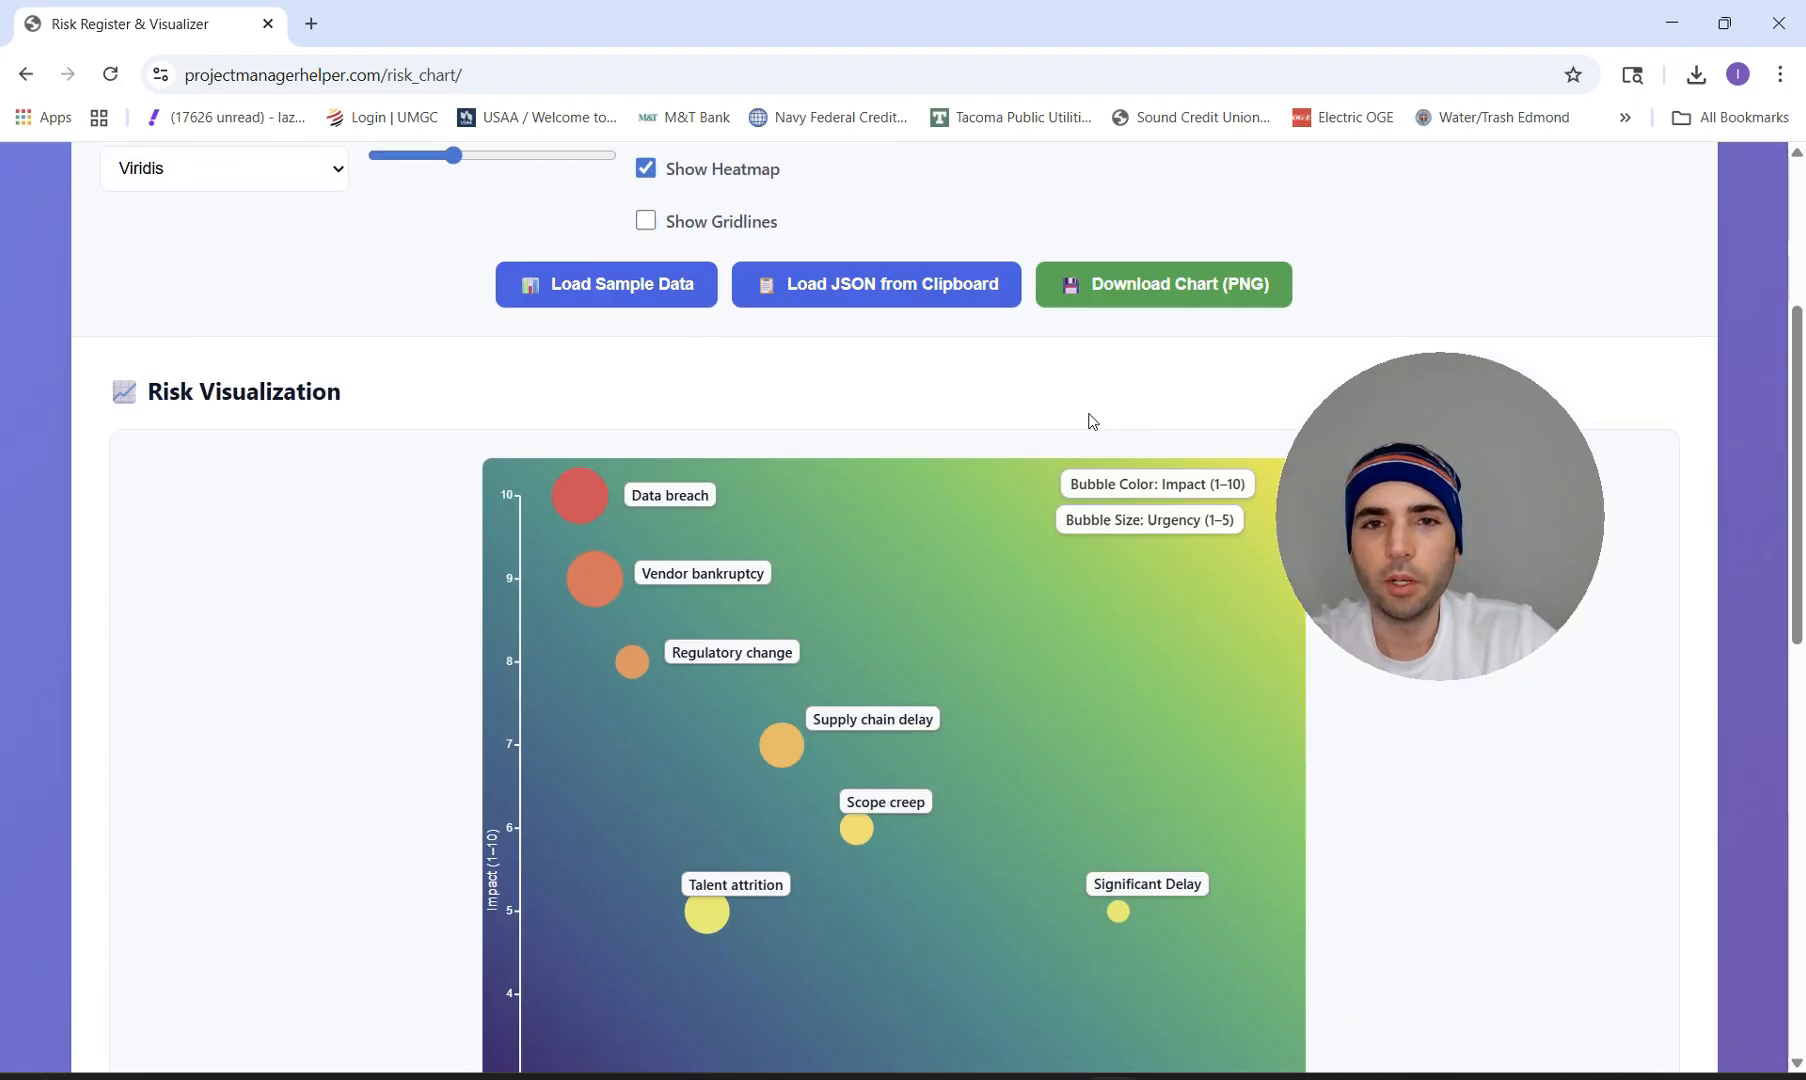
{"action": "scroll", "coordinate": [1088, 423], "scroll_direction": "up", "scroll_amount": 8}
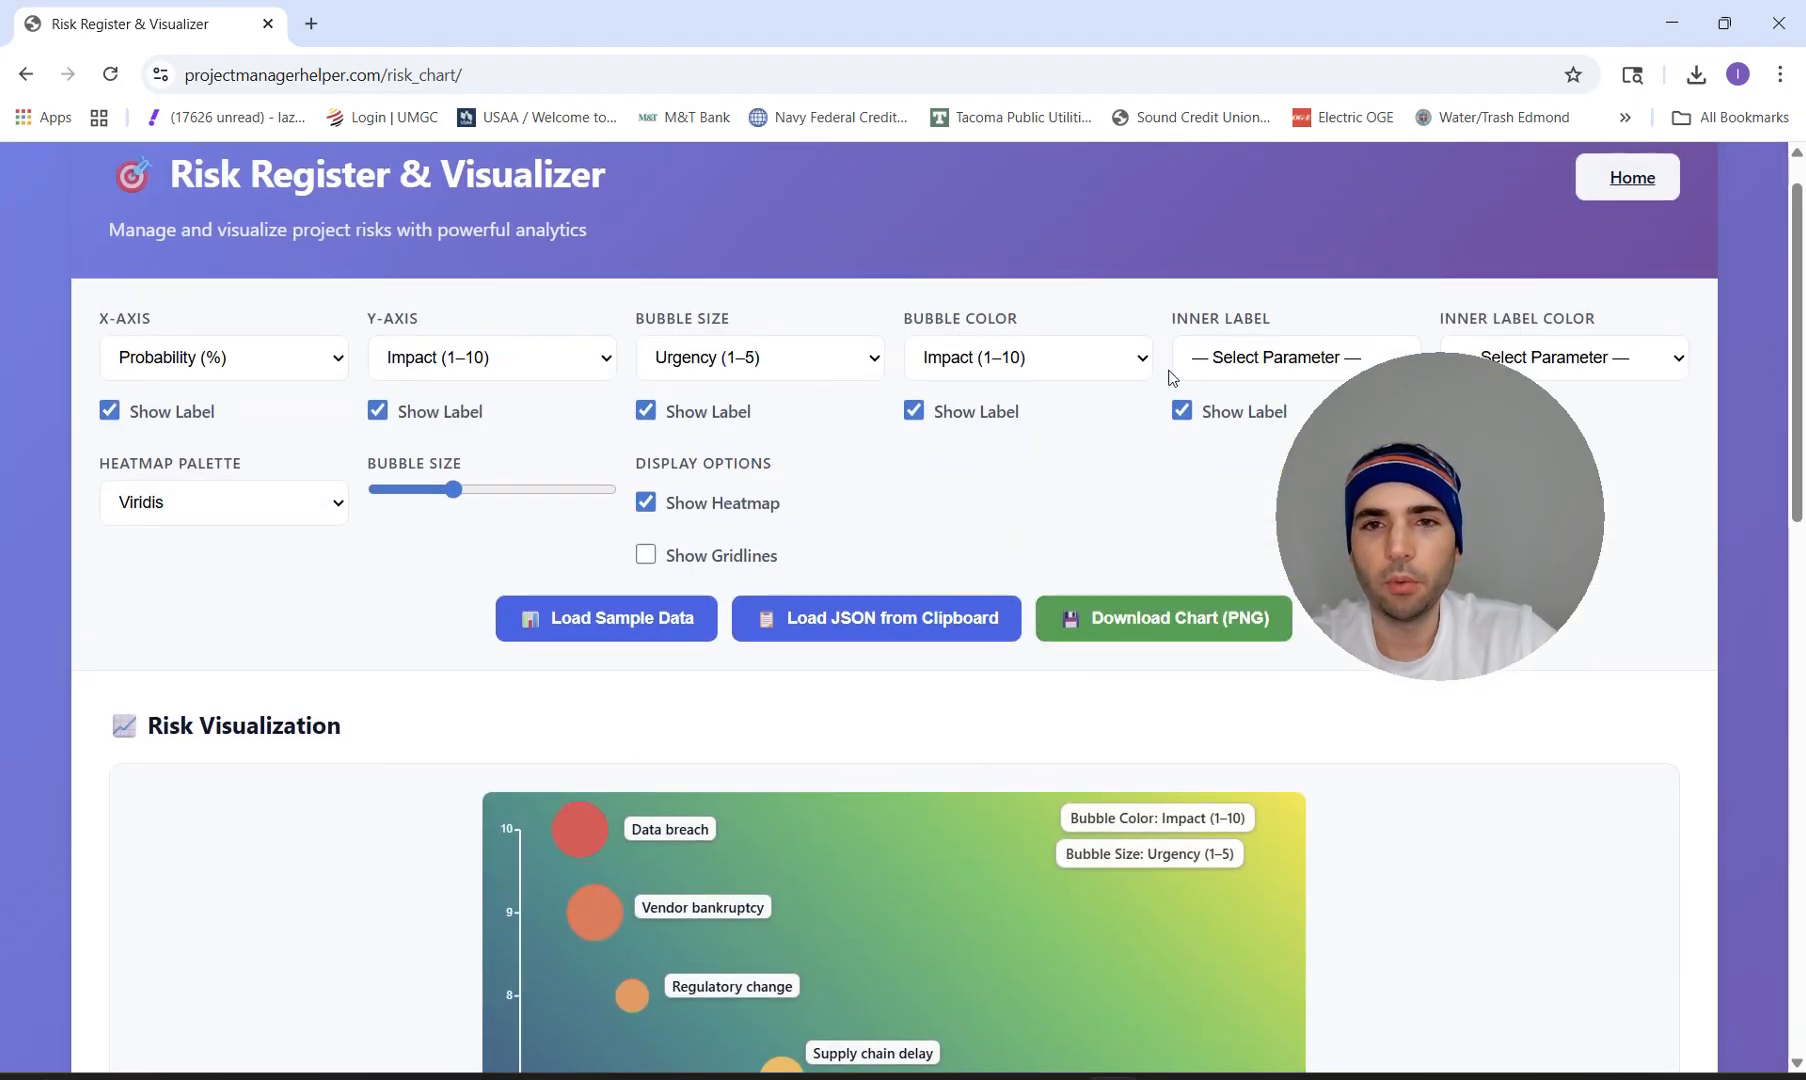
{"action": "left_click", "coordinate": [1212, 366]}
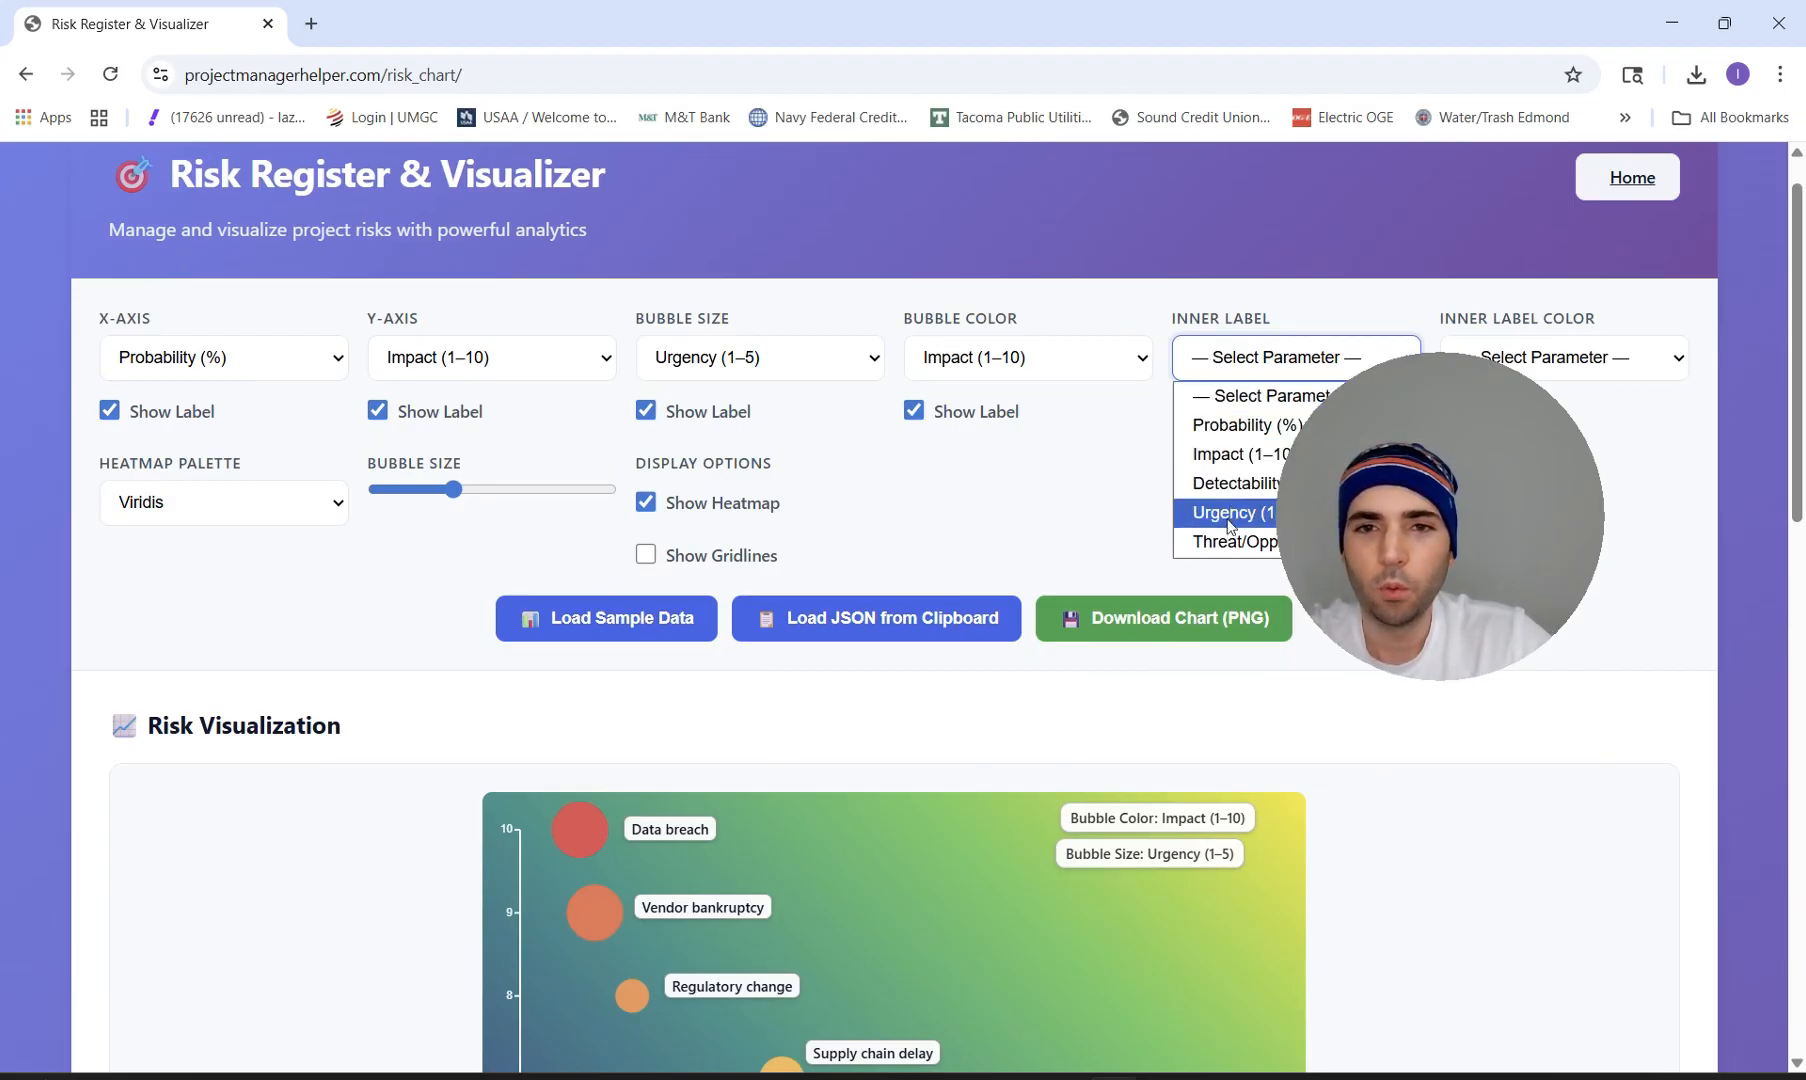
{"action": "left_click", "coordinate": [1230, 484]}
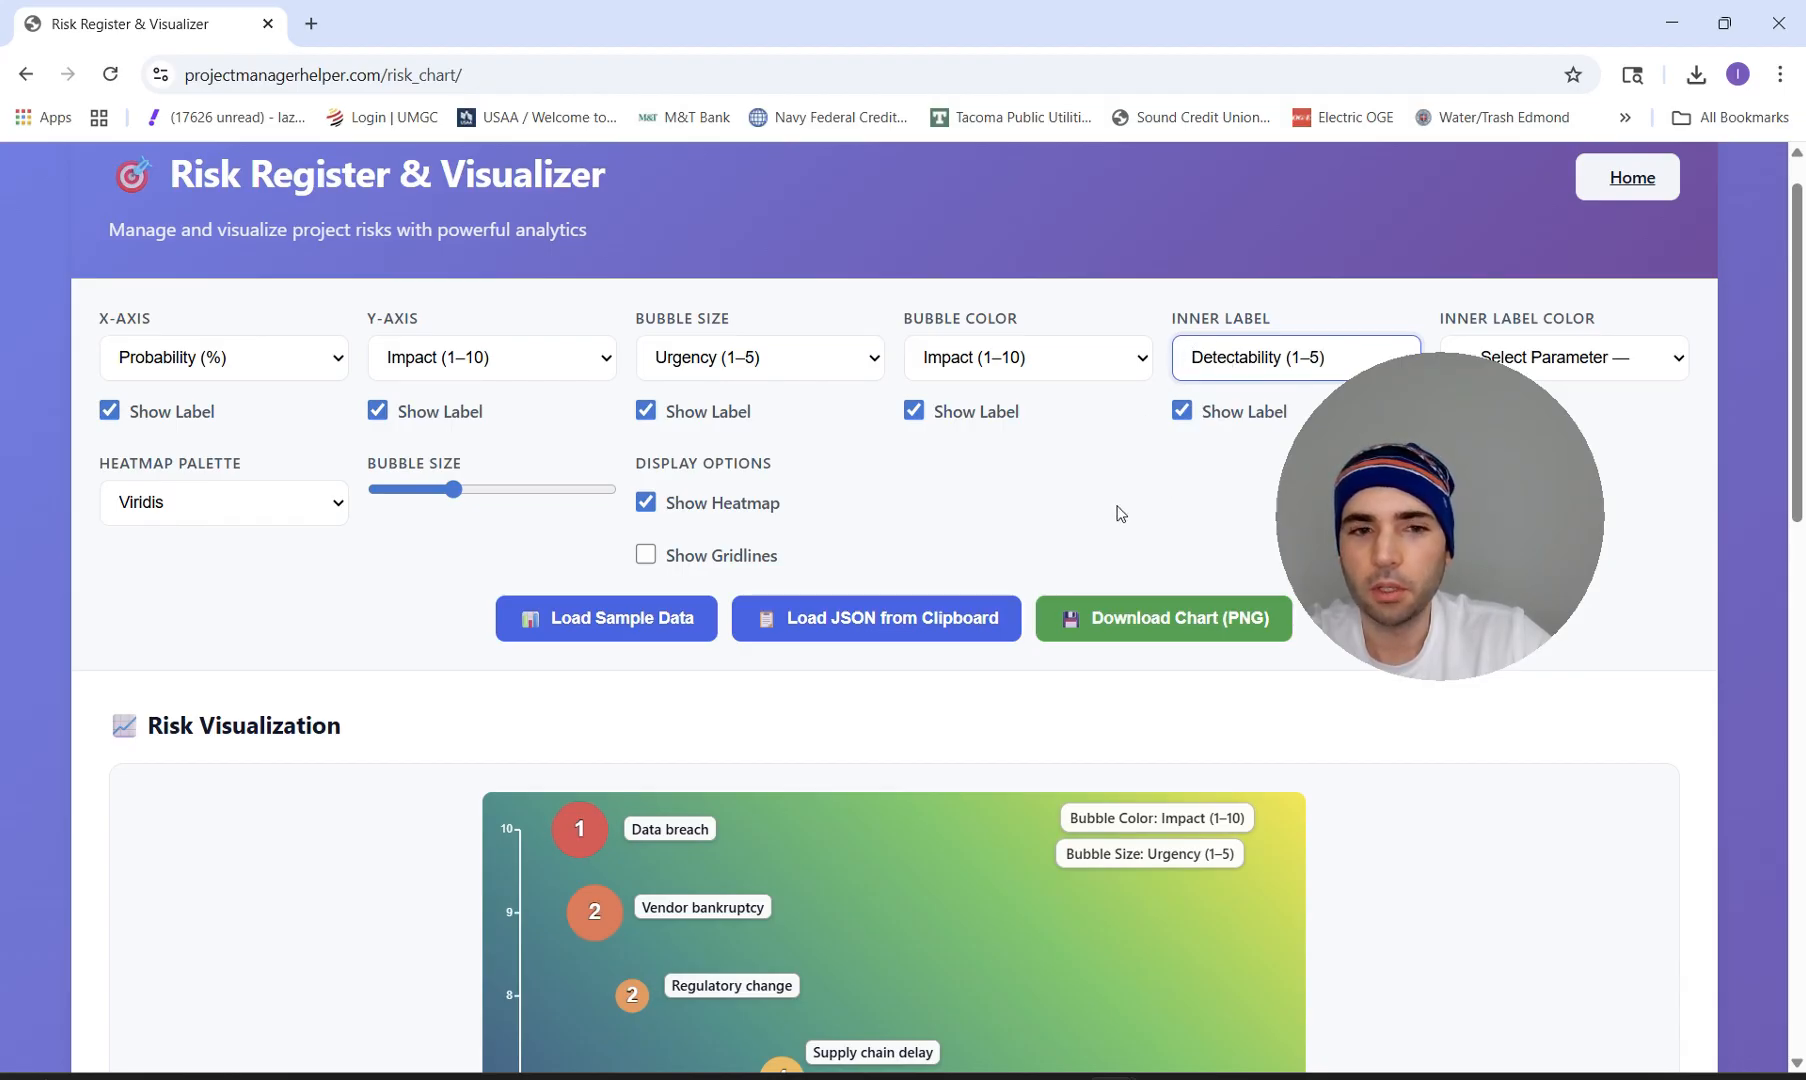
Move the Inner Label By legend onto the heatmap, directly below the Bubble Size legend.
{"action": "scroll", "coordinate": [1120, 513], "scroll_direction": "down", "scroll_amount": 5}
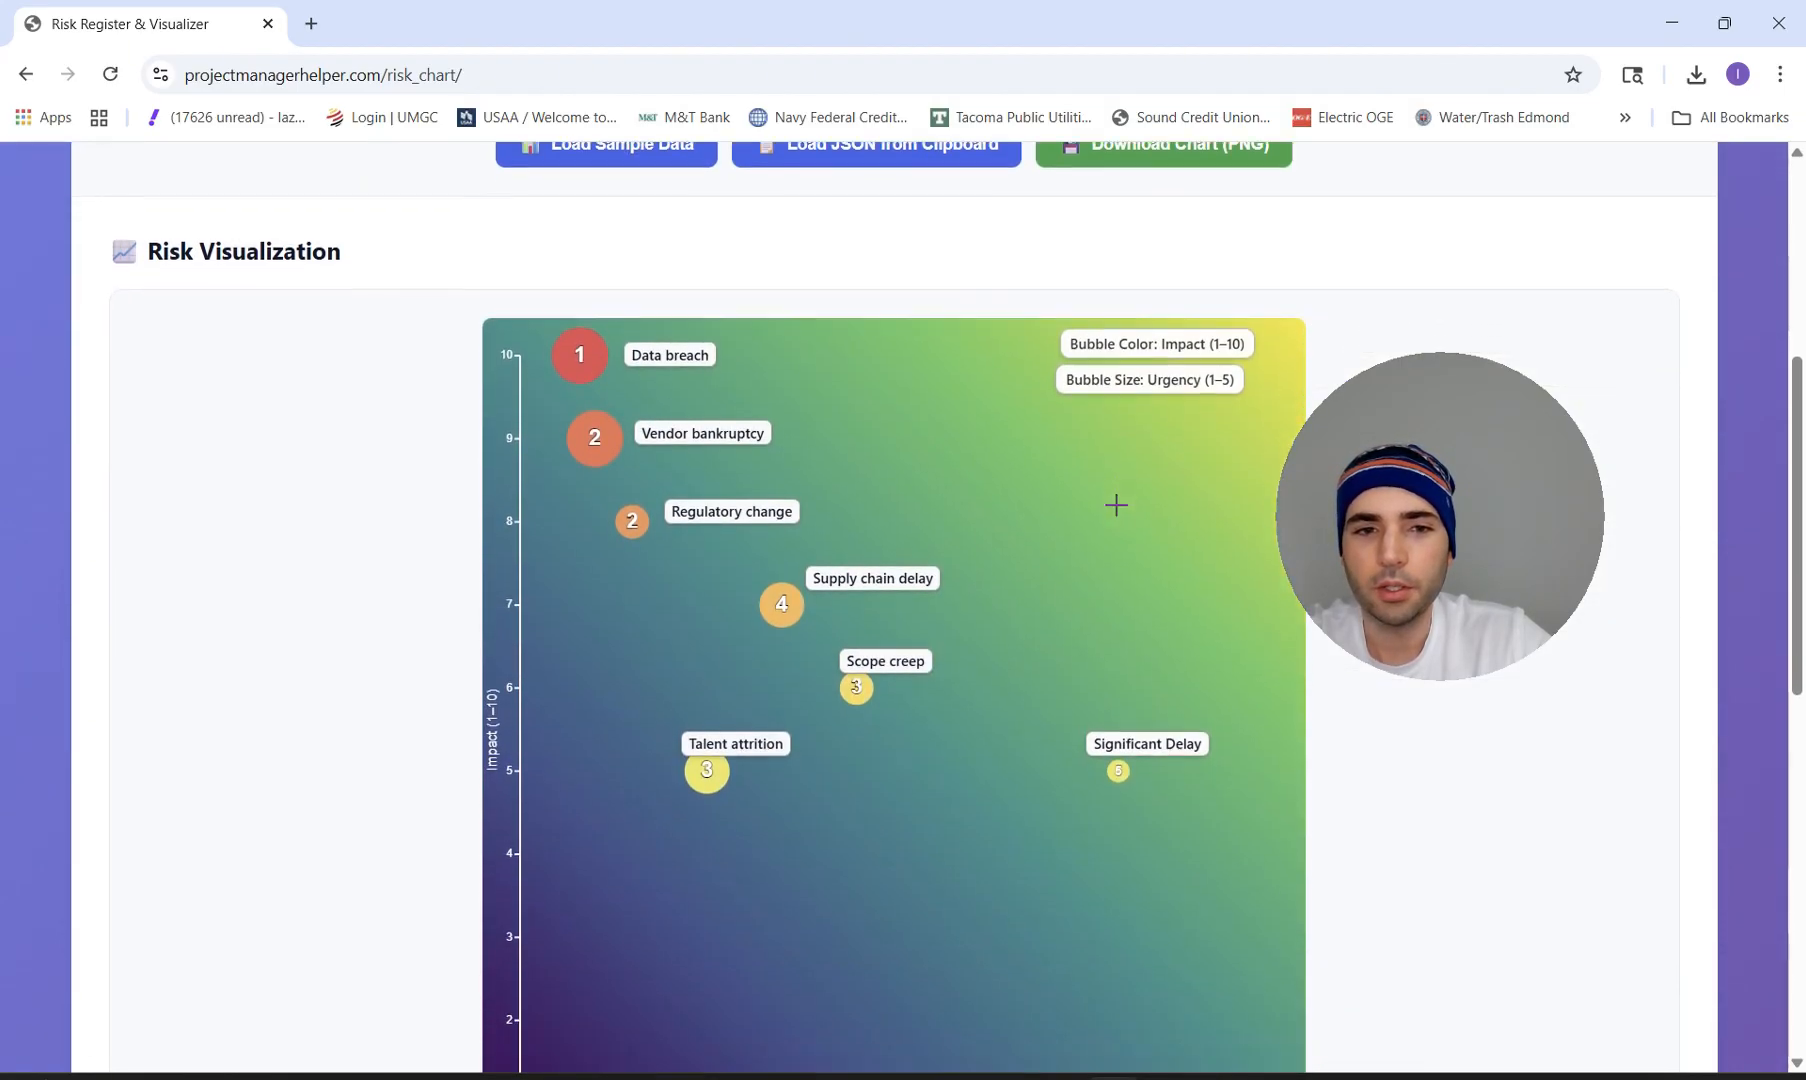
{"action": "scroll", "coordinate": [1116, 505], "scroll_direction": "down", "scroll_amount": 1}
{"action": "scroll", "coordinate": [1040, 379], "scroll_direction": "up", "scroll_amount": 2}
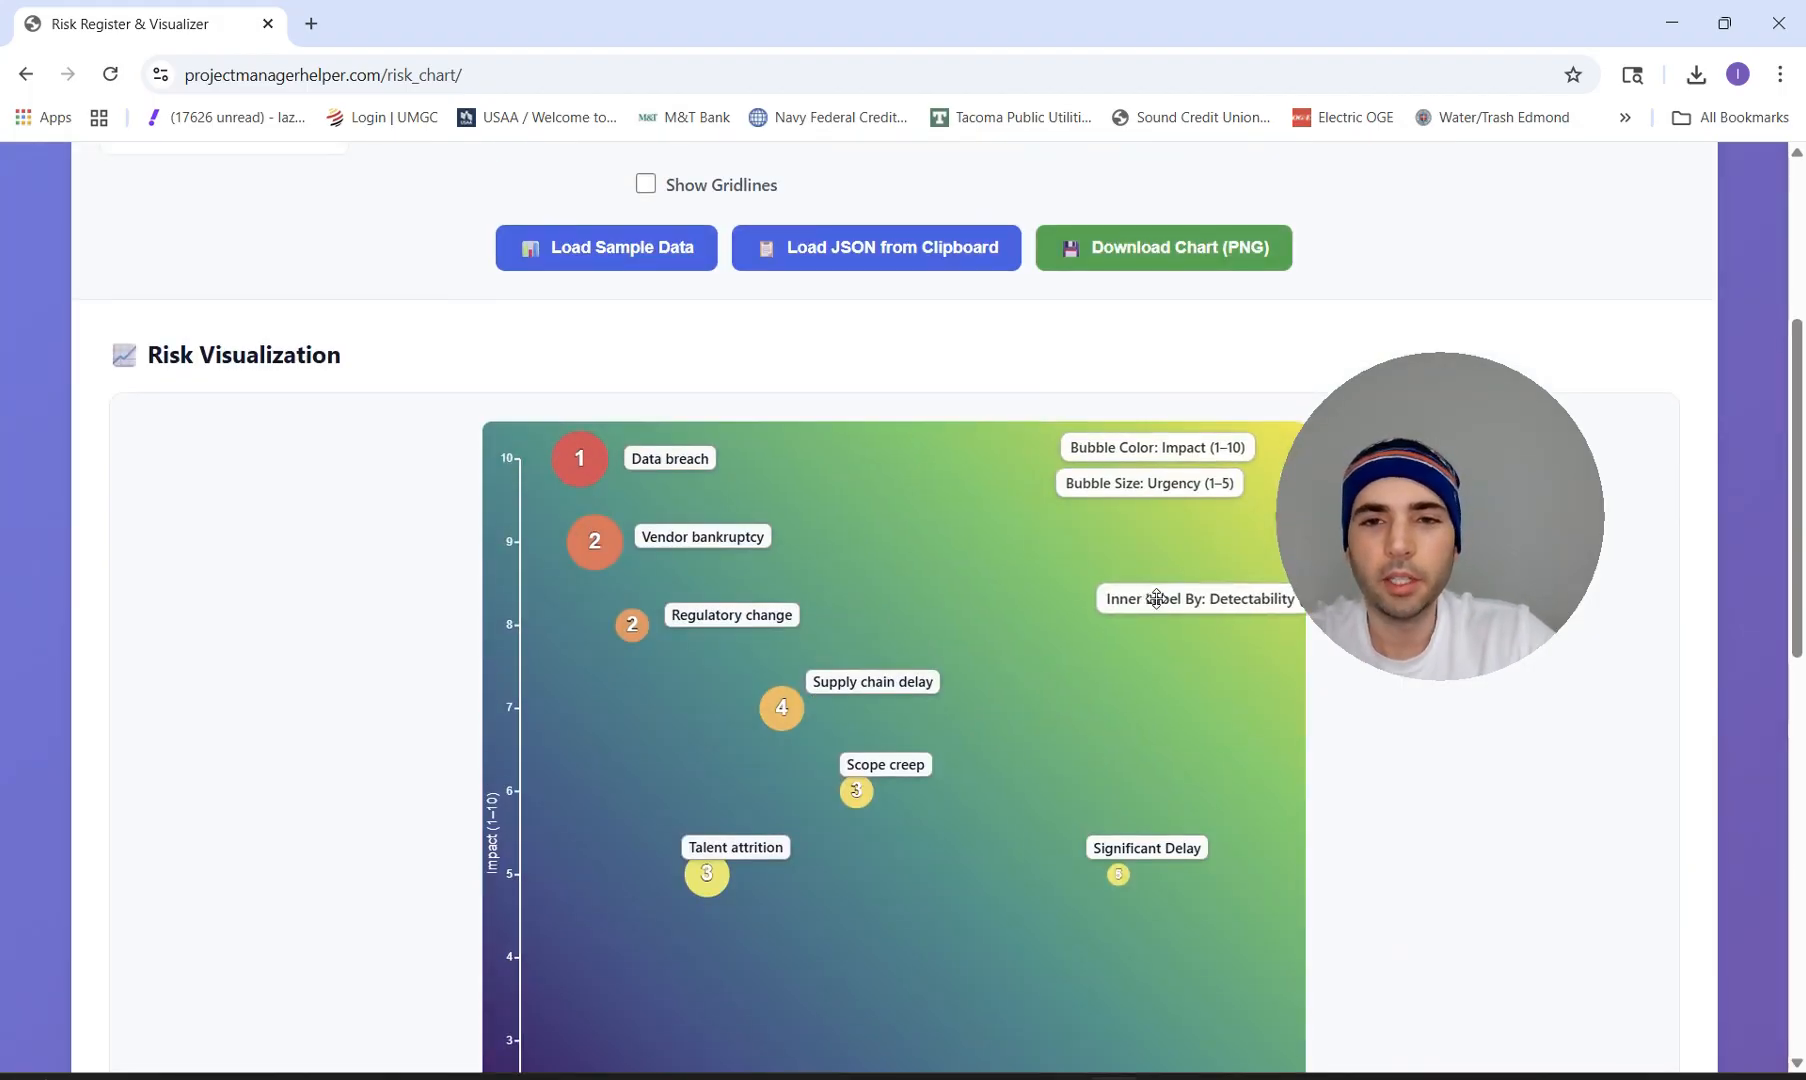
{"action": "left_click_drag", "start_coordinate": [1156, 598], "coordinate": [1092, 519]}
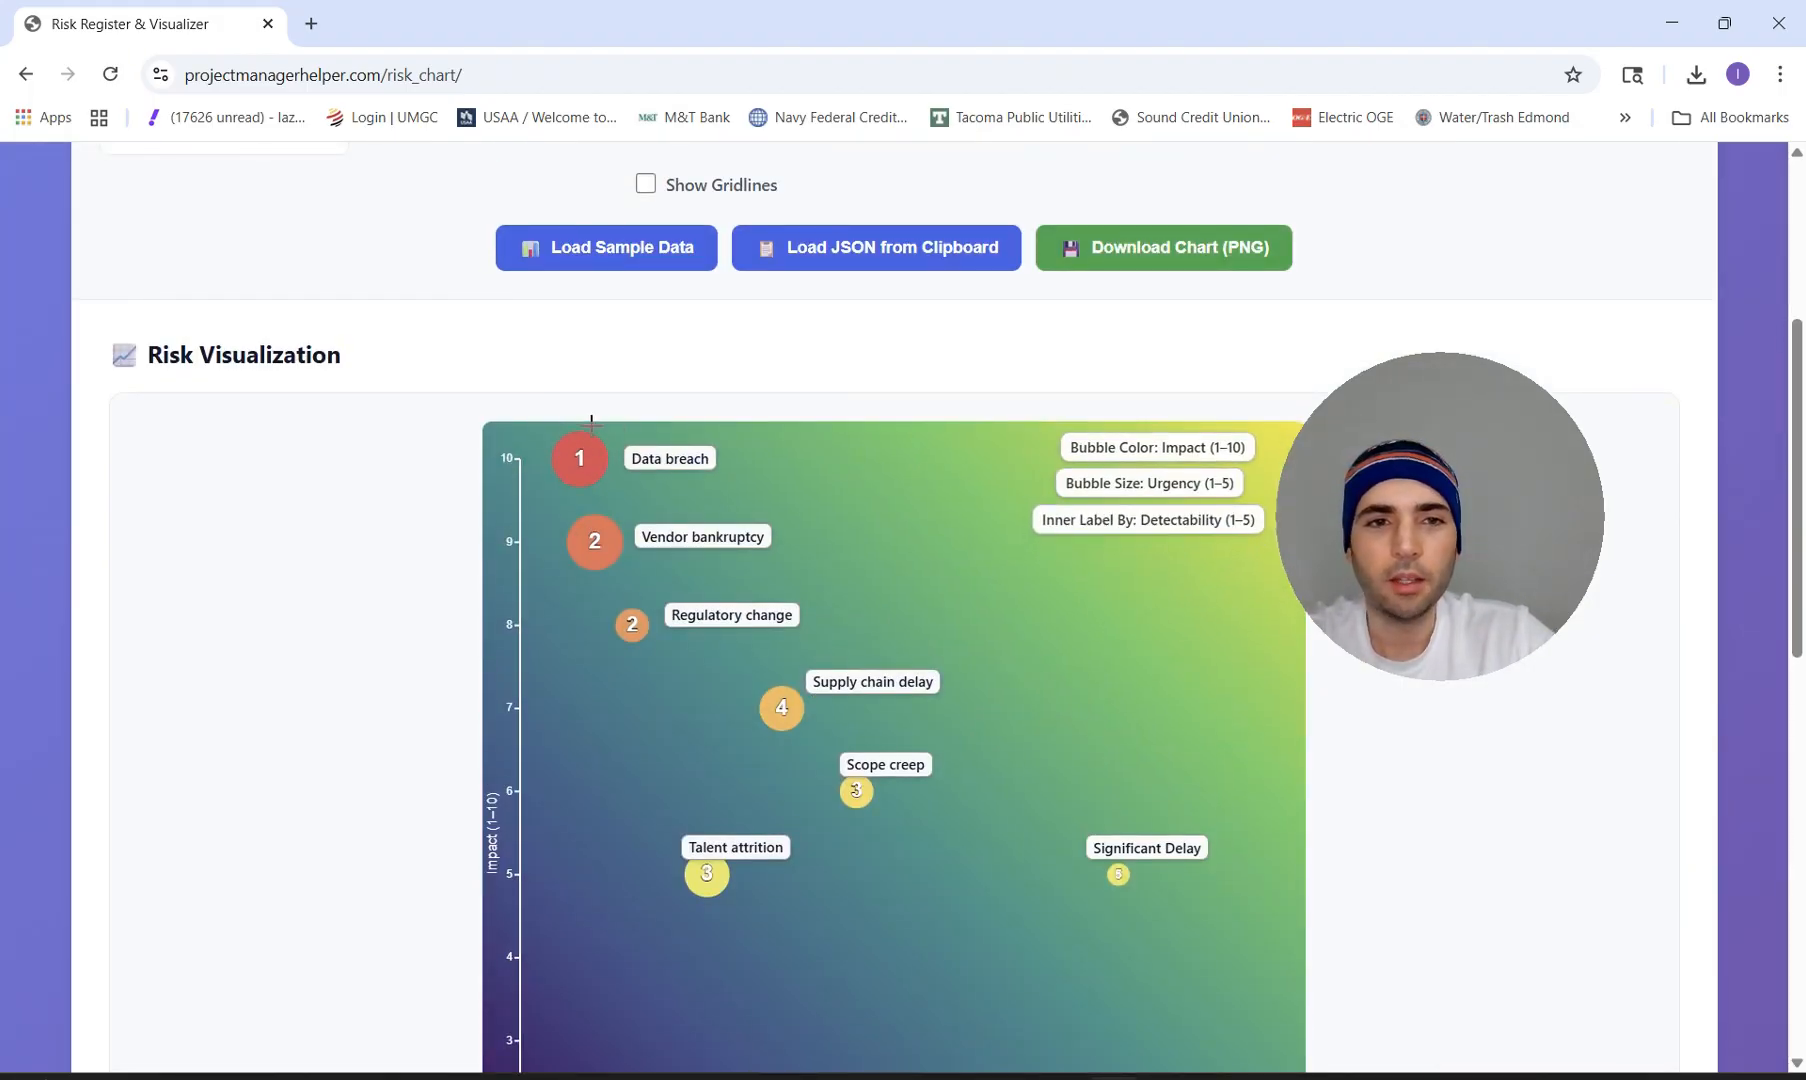
Set the inner label color parameter to Threat/Opportunity.
{"action": "scroll", "coordinate": [964, 408], "scroll_direction": "down", "scroll_amount": 2}
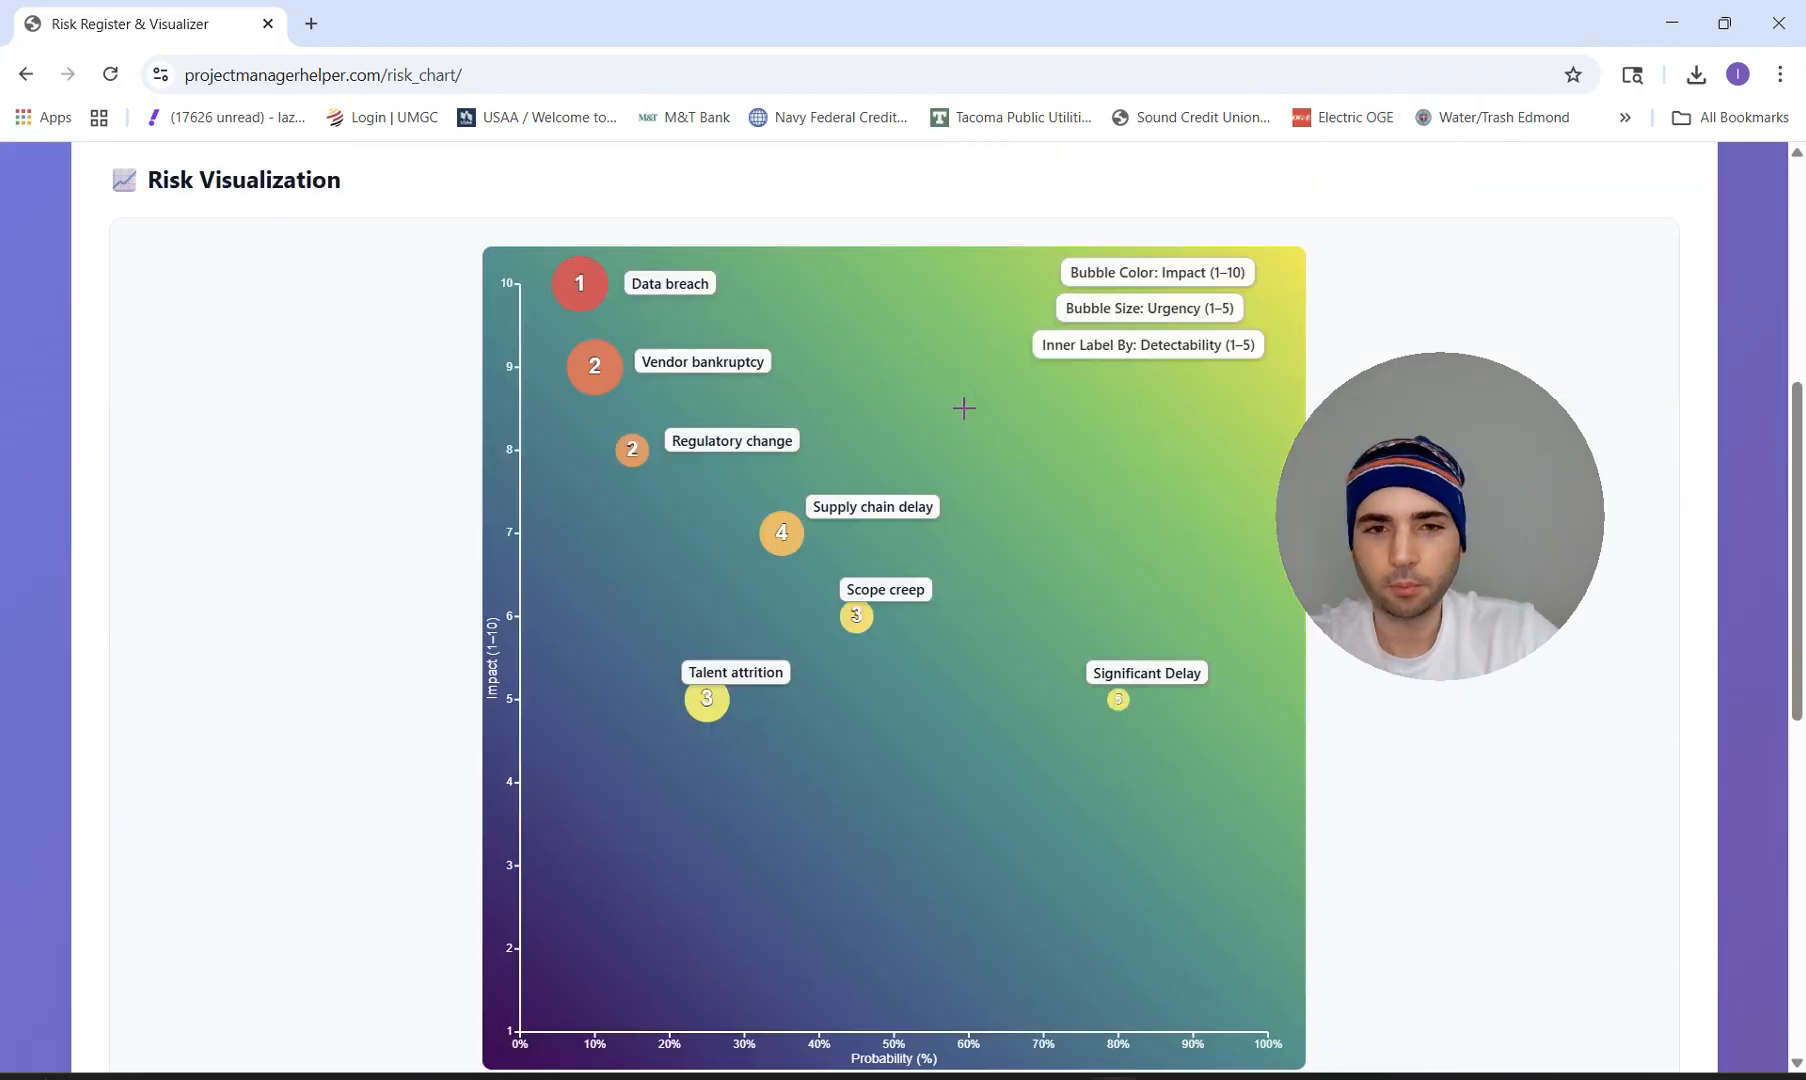
{"action": "scroll", "coordinate": [964, 408], "scroll_direction": "up", "scroll_amount": 5}
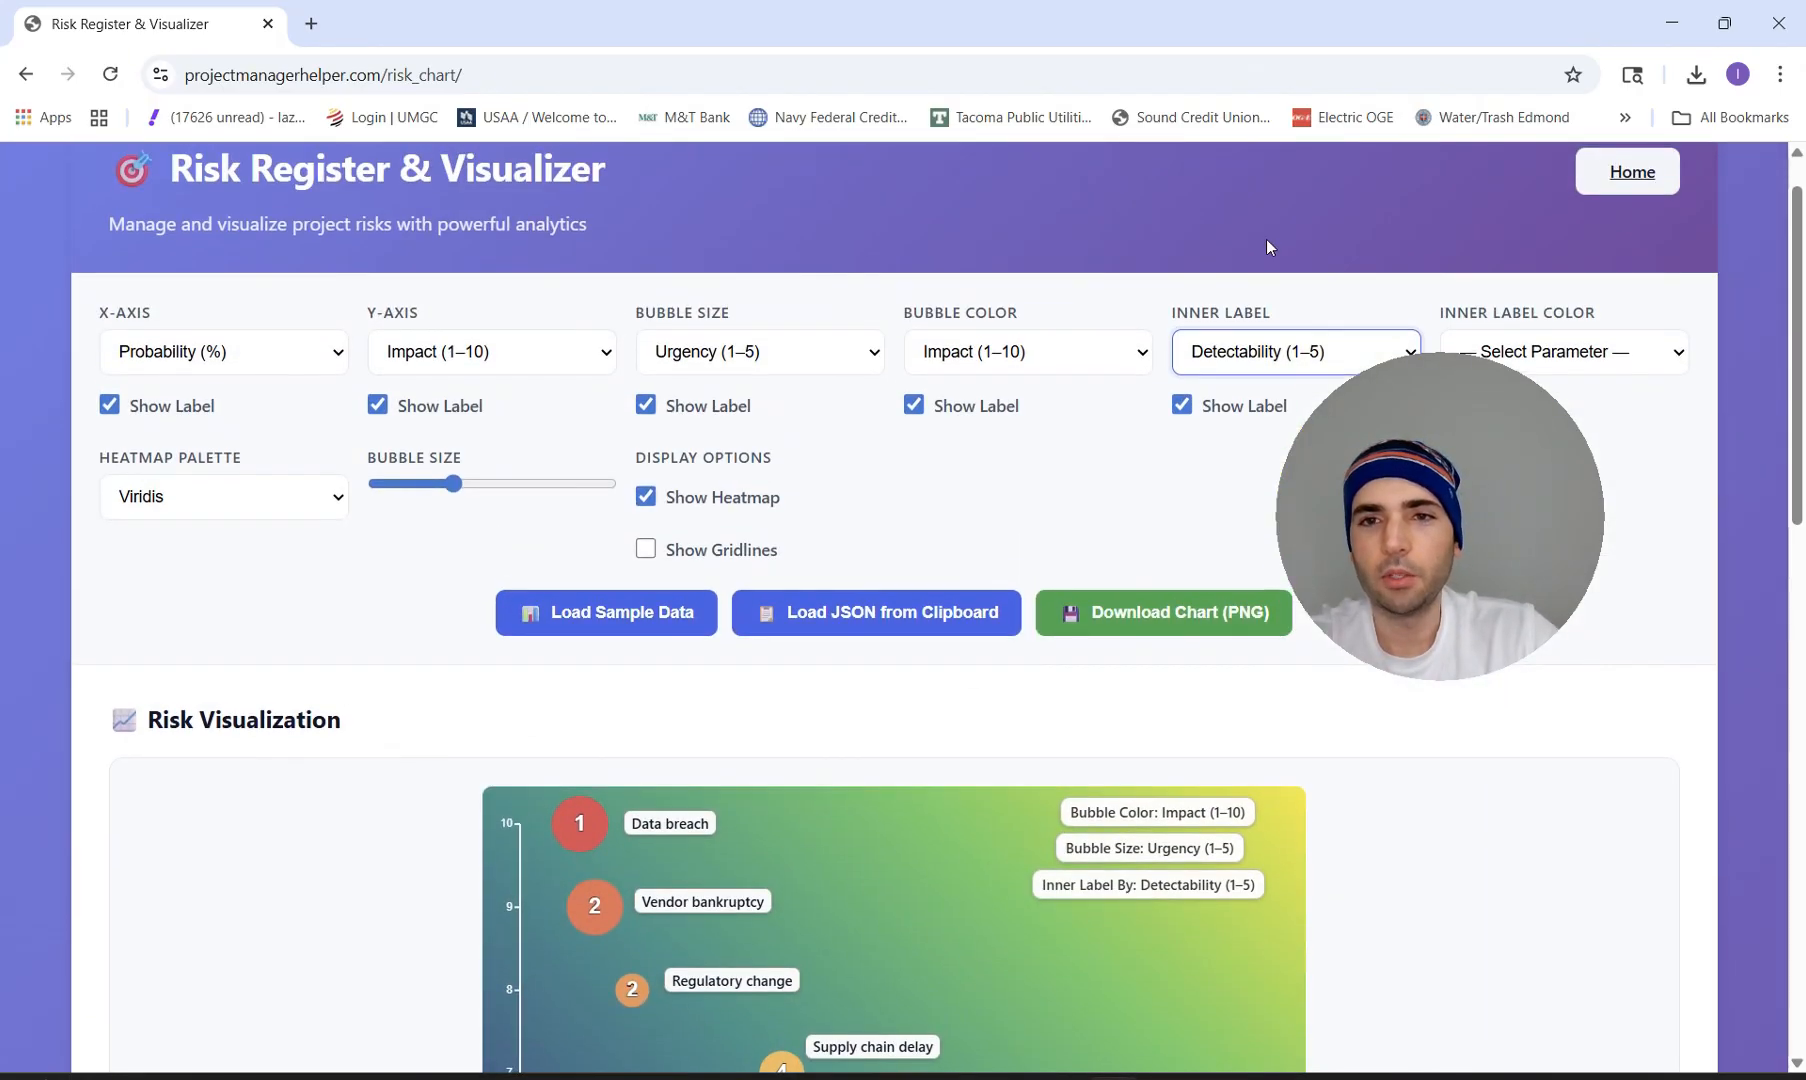
{"action": "scroll", "coordinate": [1357, 234], "scroll_direction": "down", "scroll_amount": 1}
{"action": "left_click", "coordinate": [1528, 225]}
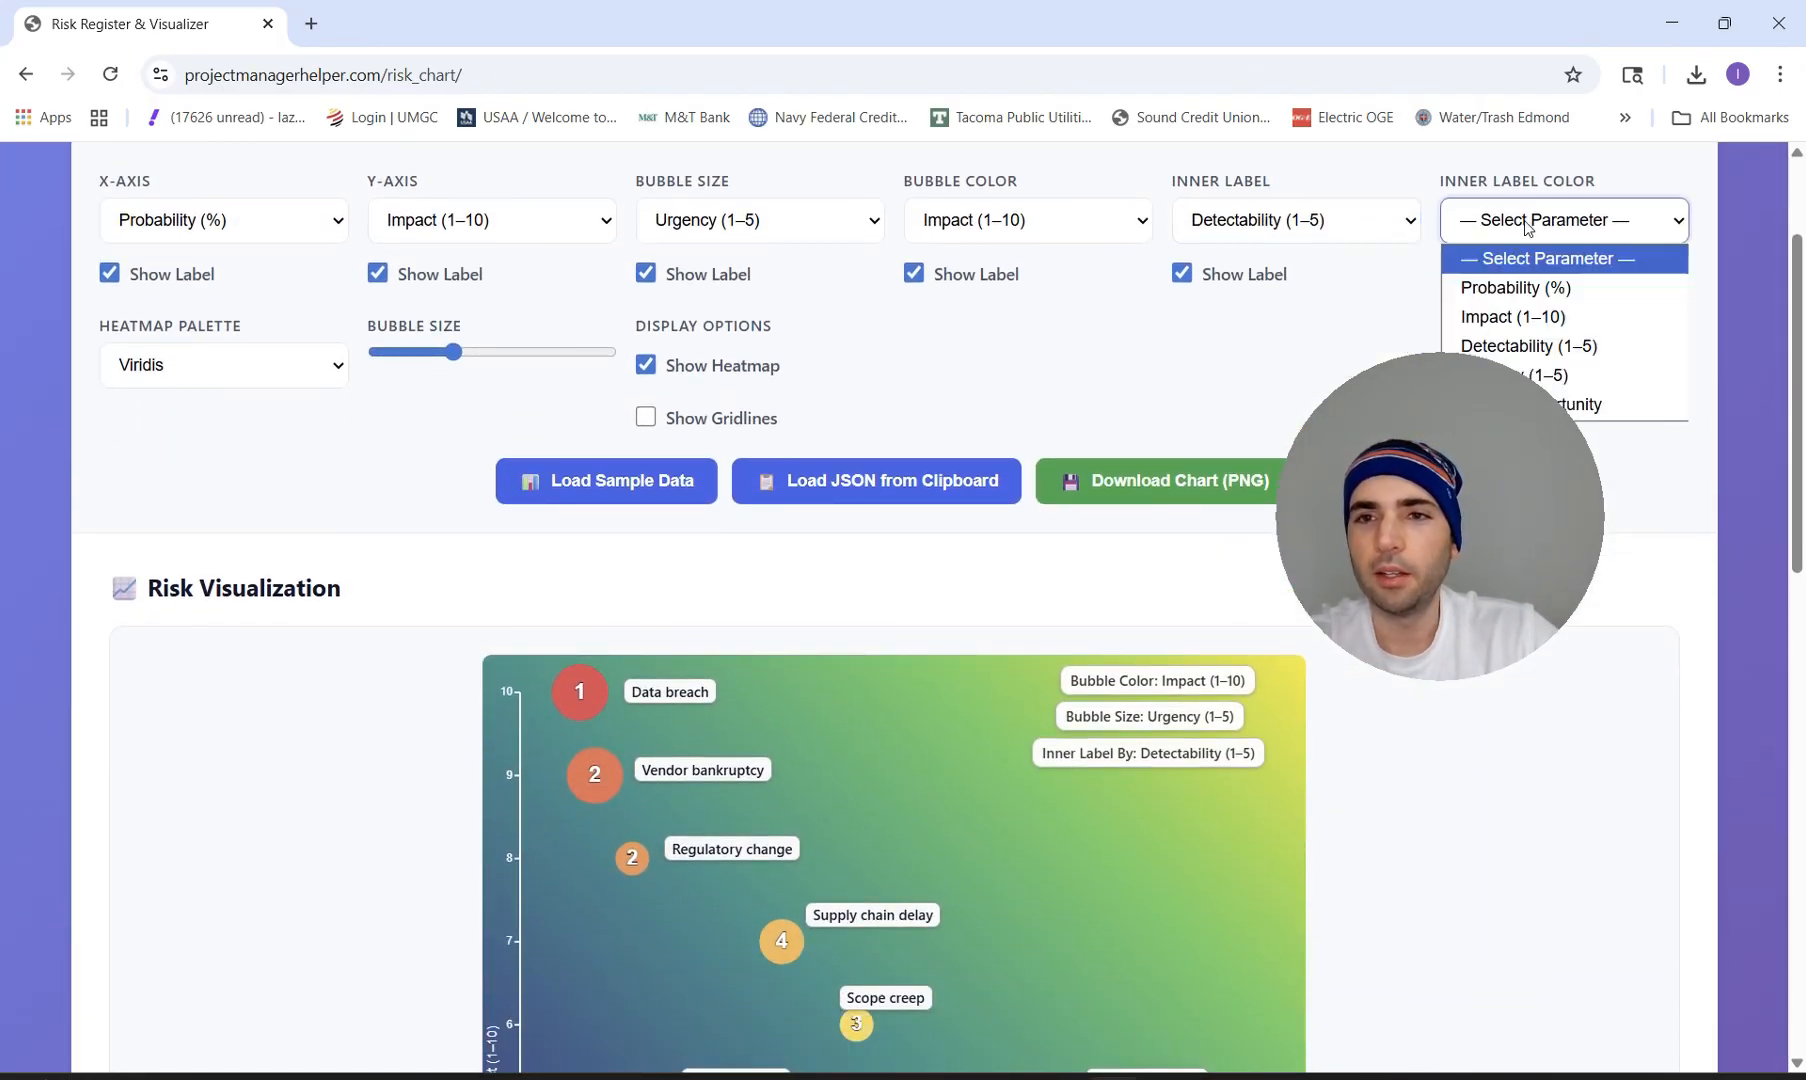
{"action": "left_click", "coordinate": [1652, 406]}
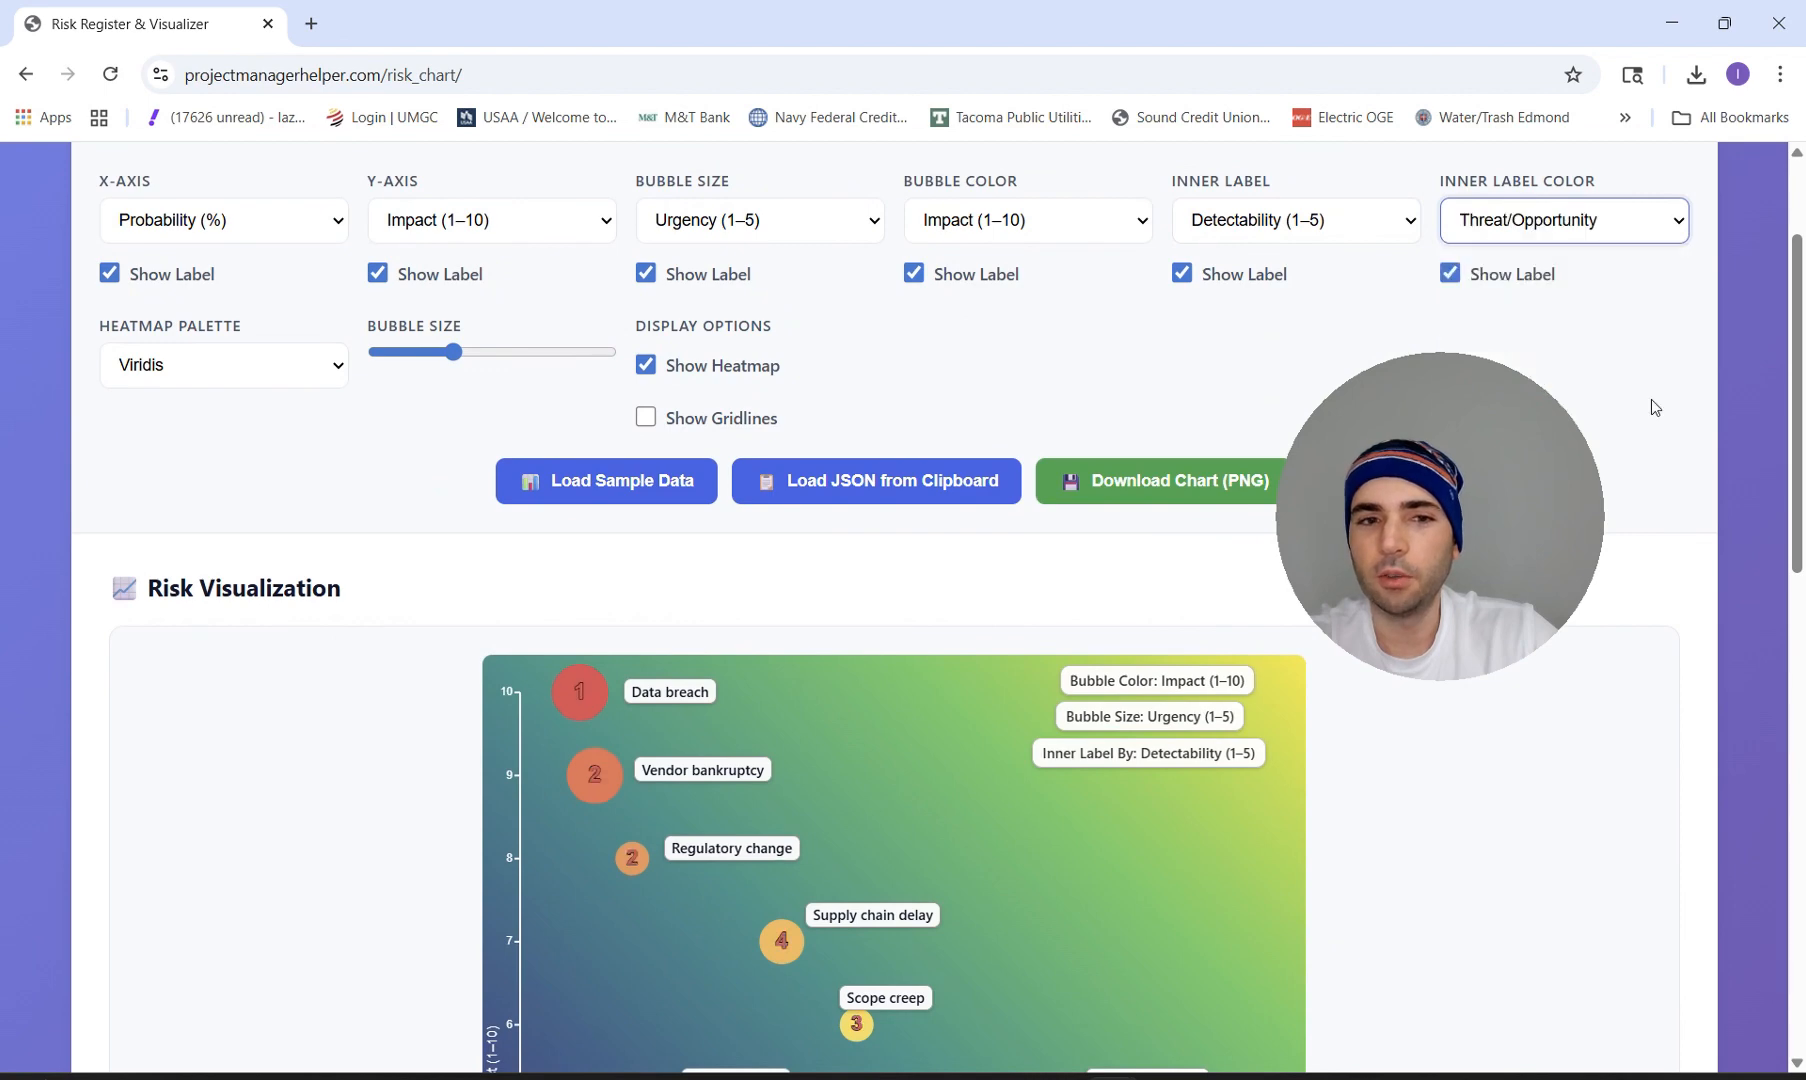
Move the Inner Label Color legend from the chart's lower edge to just below the Inner Label By legend.
{"action": "scroll", "coordinate": [1102, 670], "scroll_direction": "down", "scroll_amount": 4}
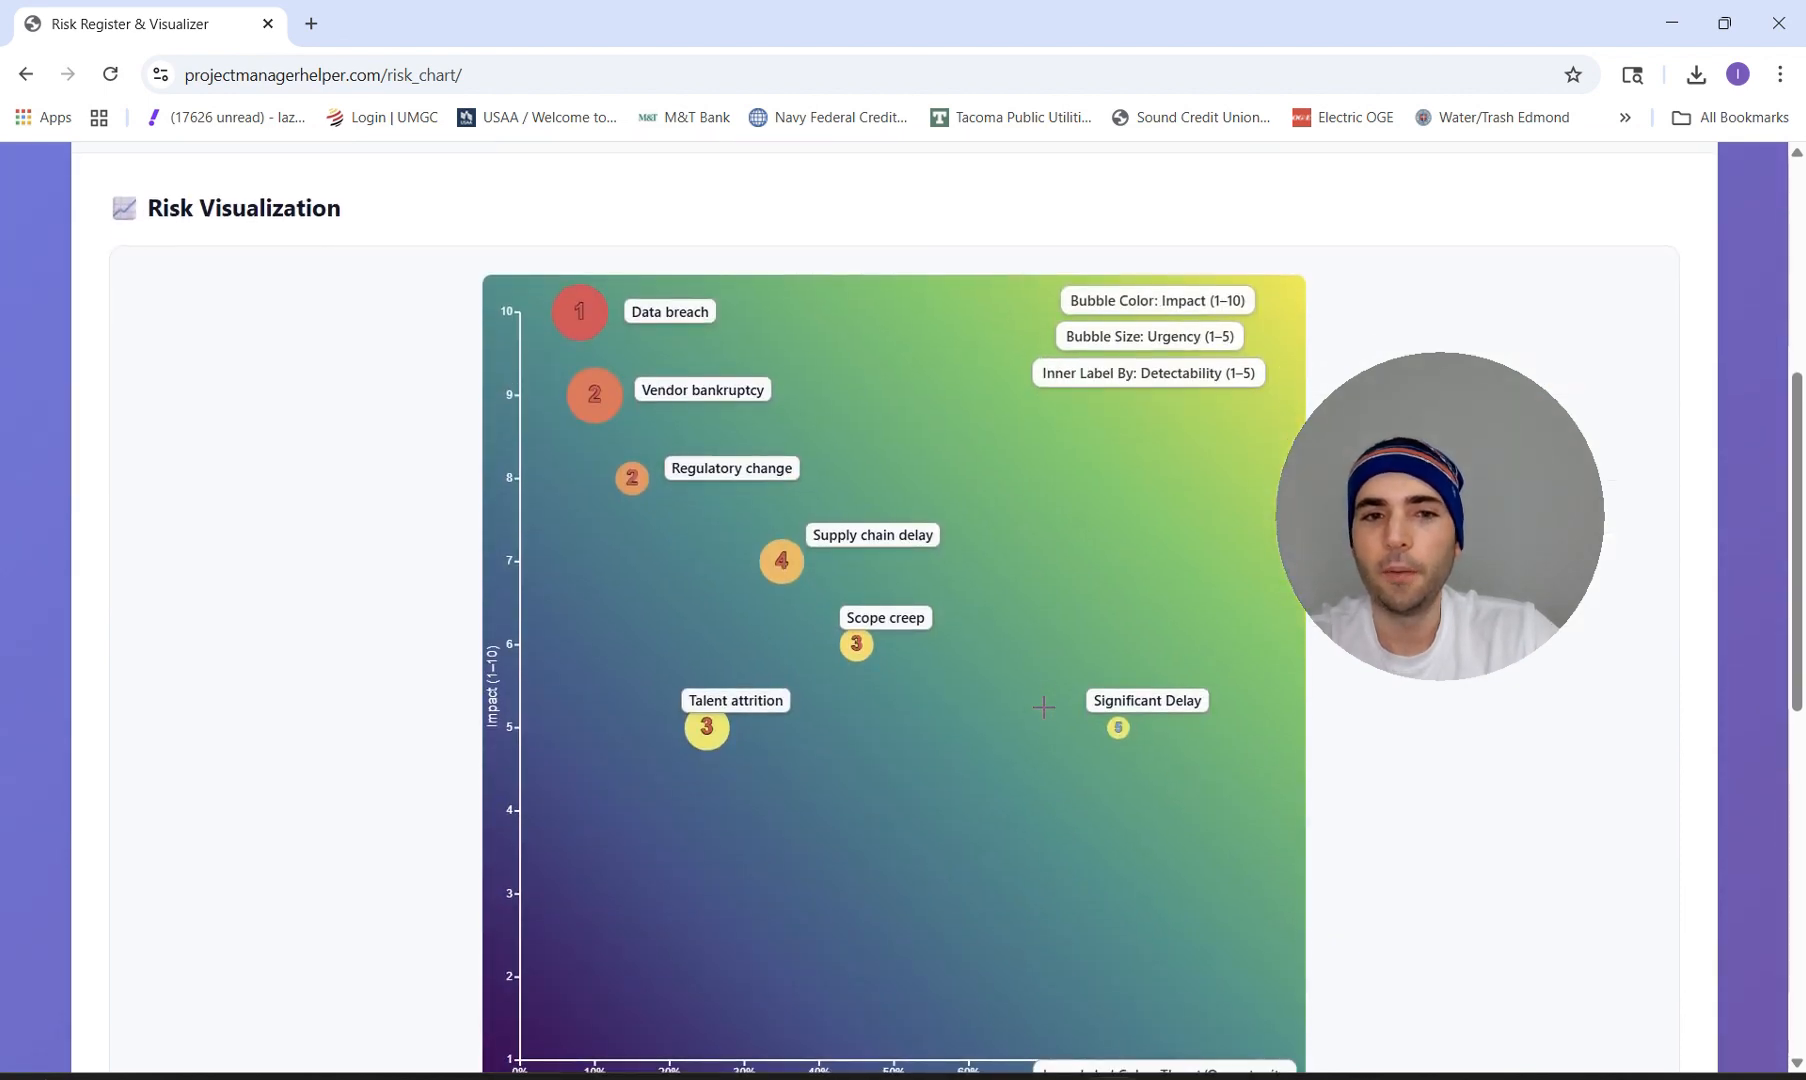
{"action": "scroll", "coordinate": [1043, 707], "scroll_direction": "up", "scroll_amount": 5}
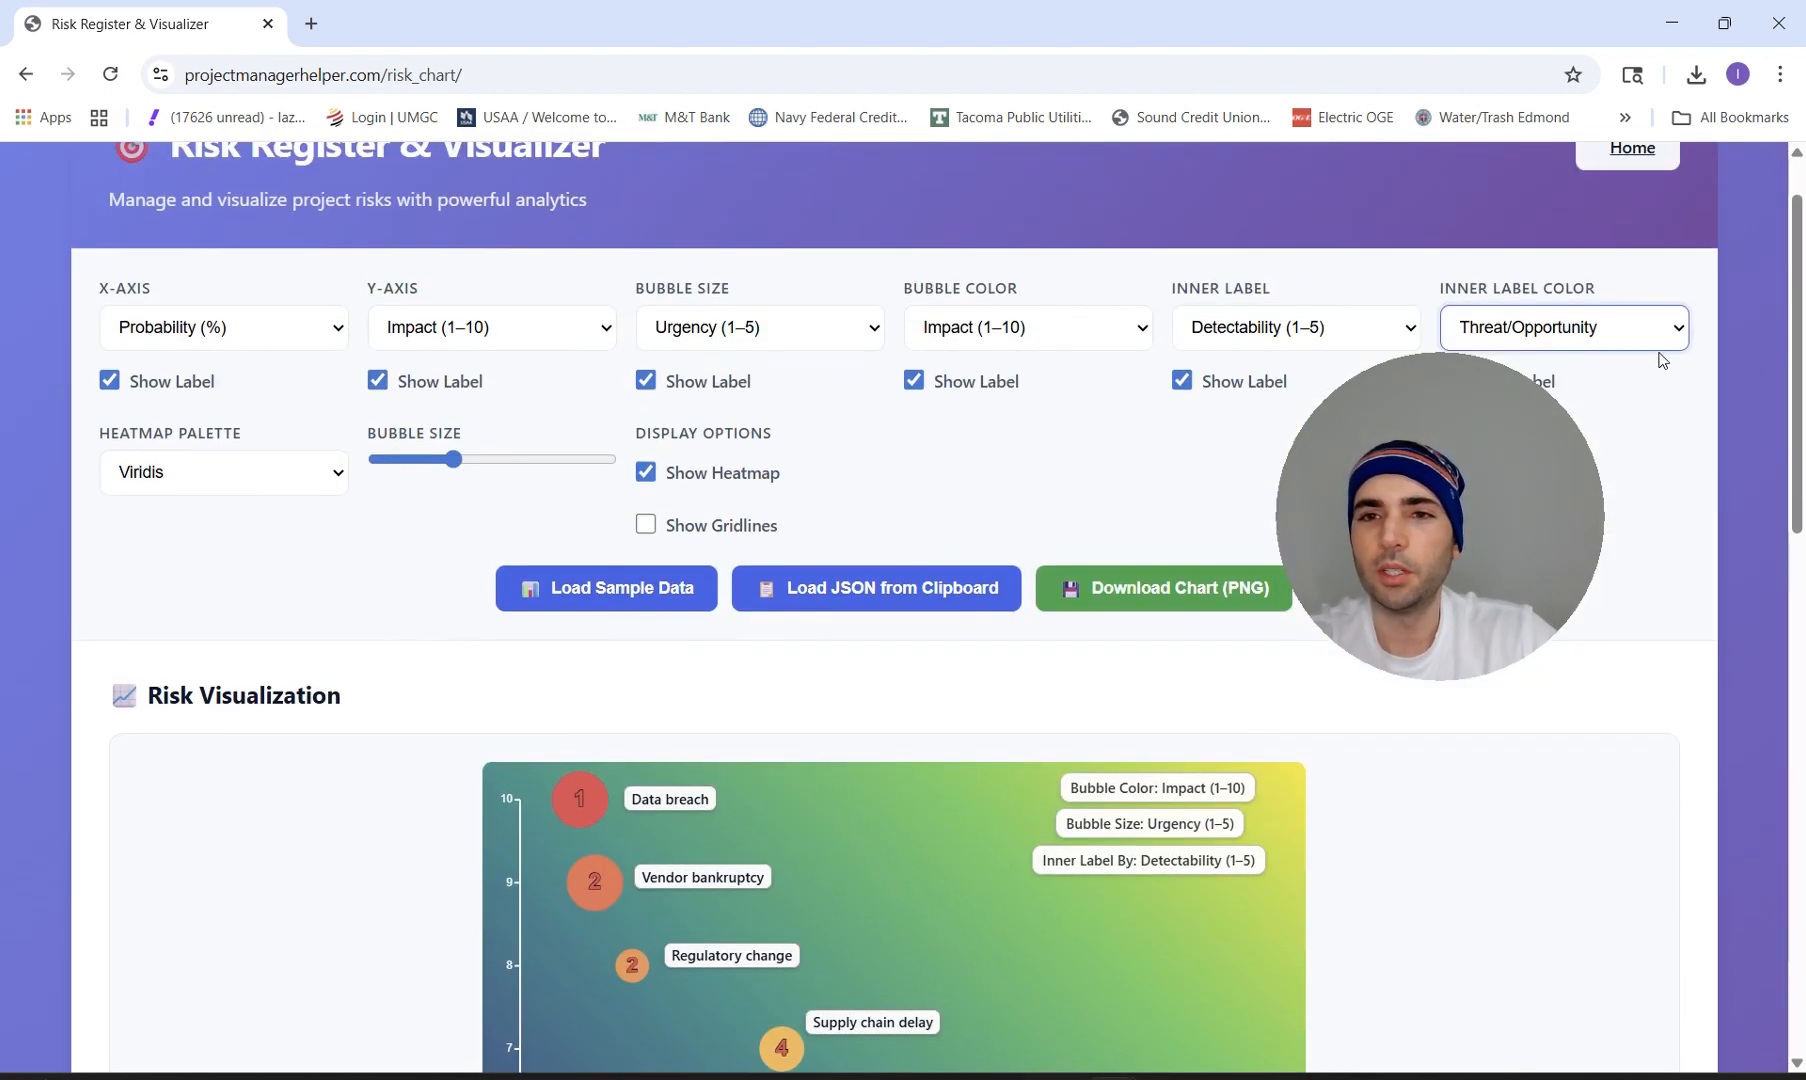
{"action": "scroll", "coordinate": [1660, 358], "scroll_direction": "down", "scroll_amount": 5}
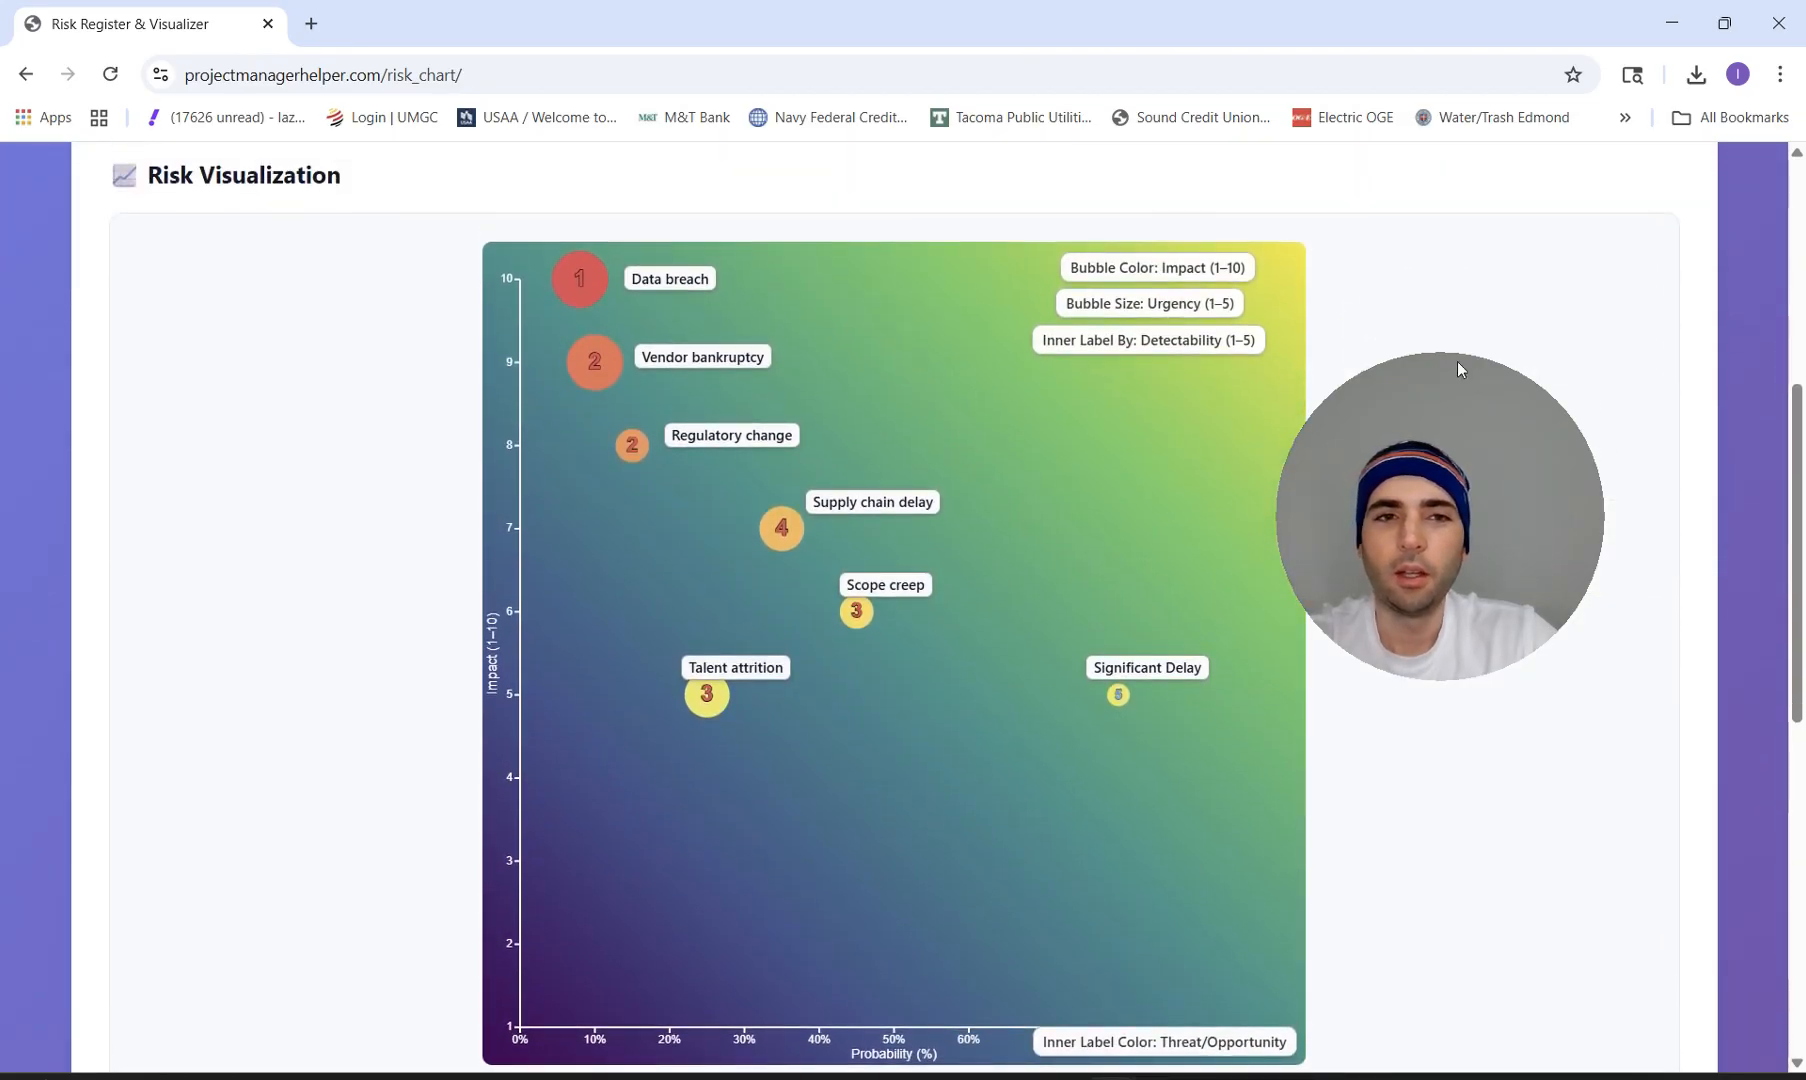
{"action": "scroll", "coordinate": [1103, 628], "scroll_direction": "down", "scroll_amount": 1}
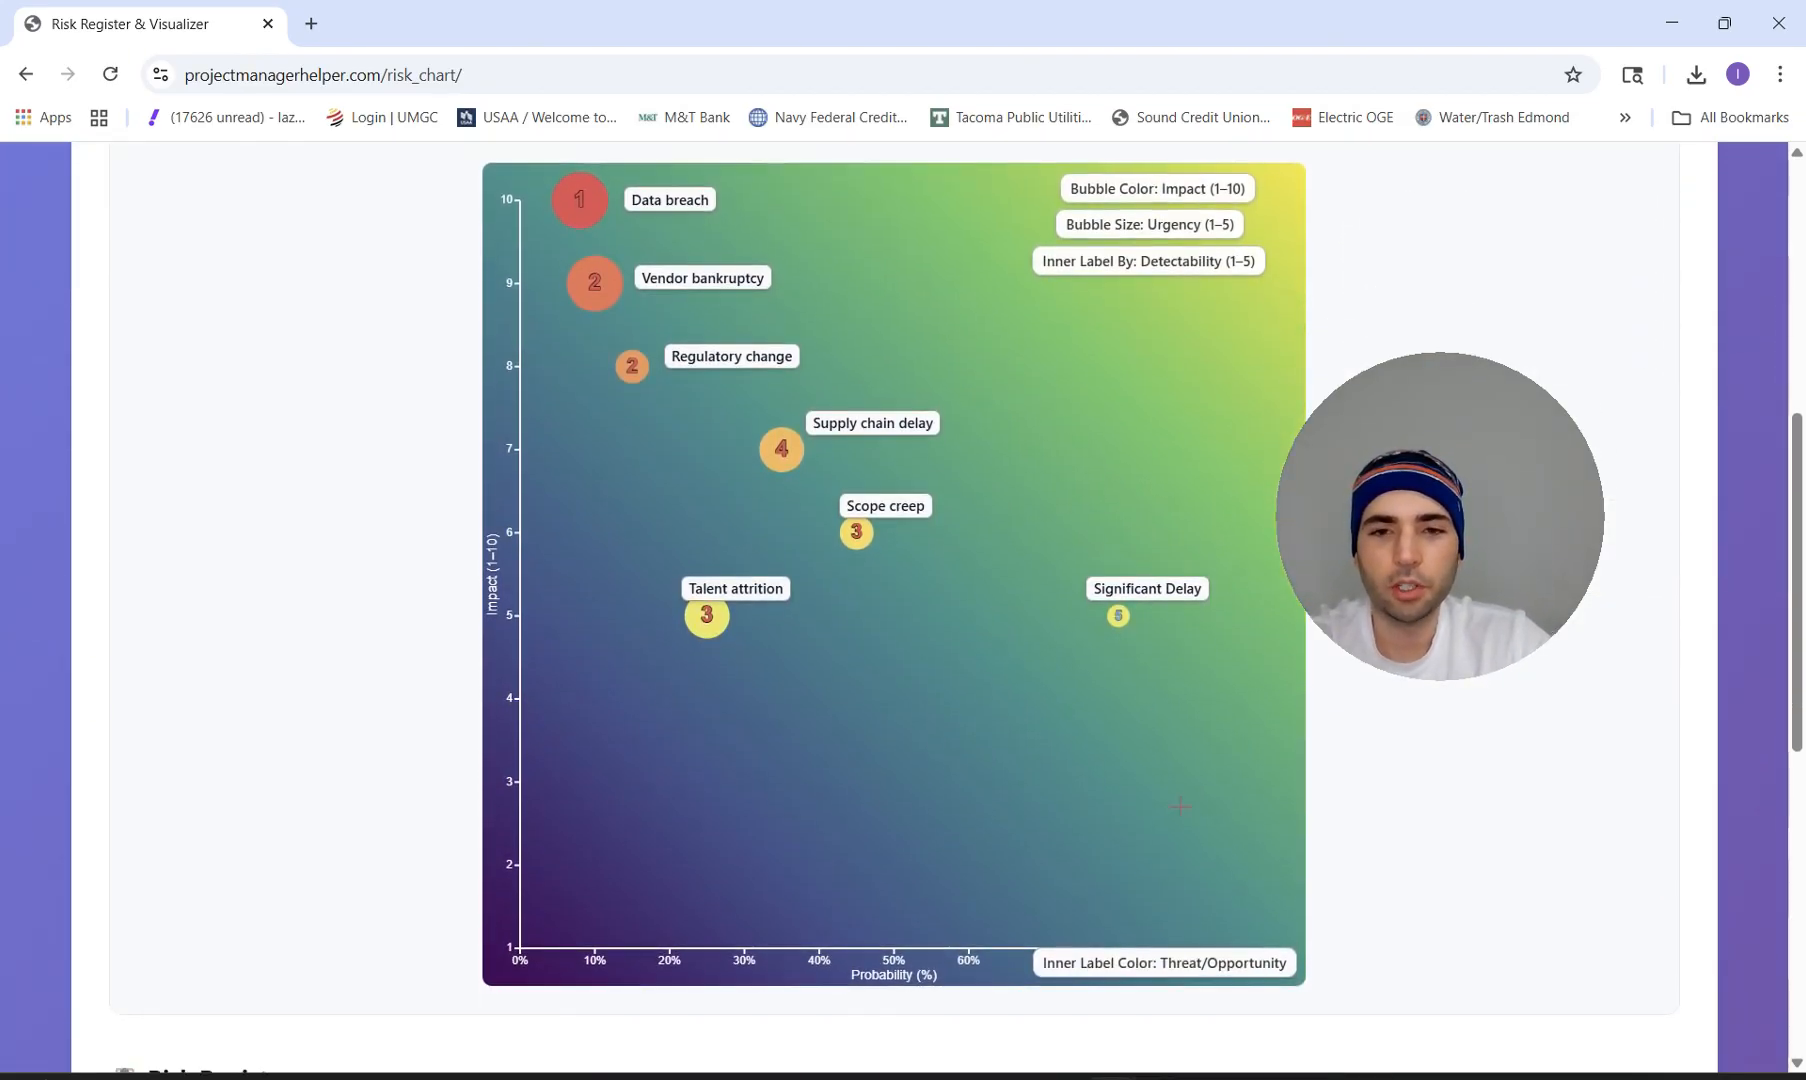
{"action": "left_click_drag", "start_coordinate": [1165, 962], "coordinate": [1141, 302]}
{"action": "scroll", "coordinate": [1101, 436], "scroll_direction": "up", "scroll_amount": 1}
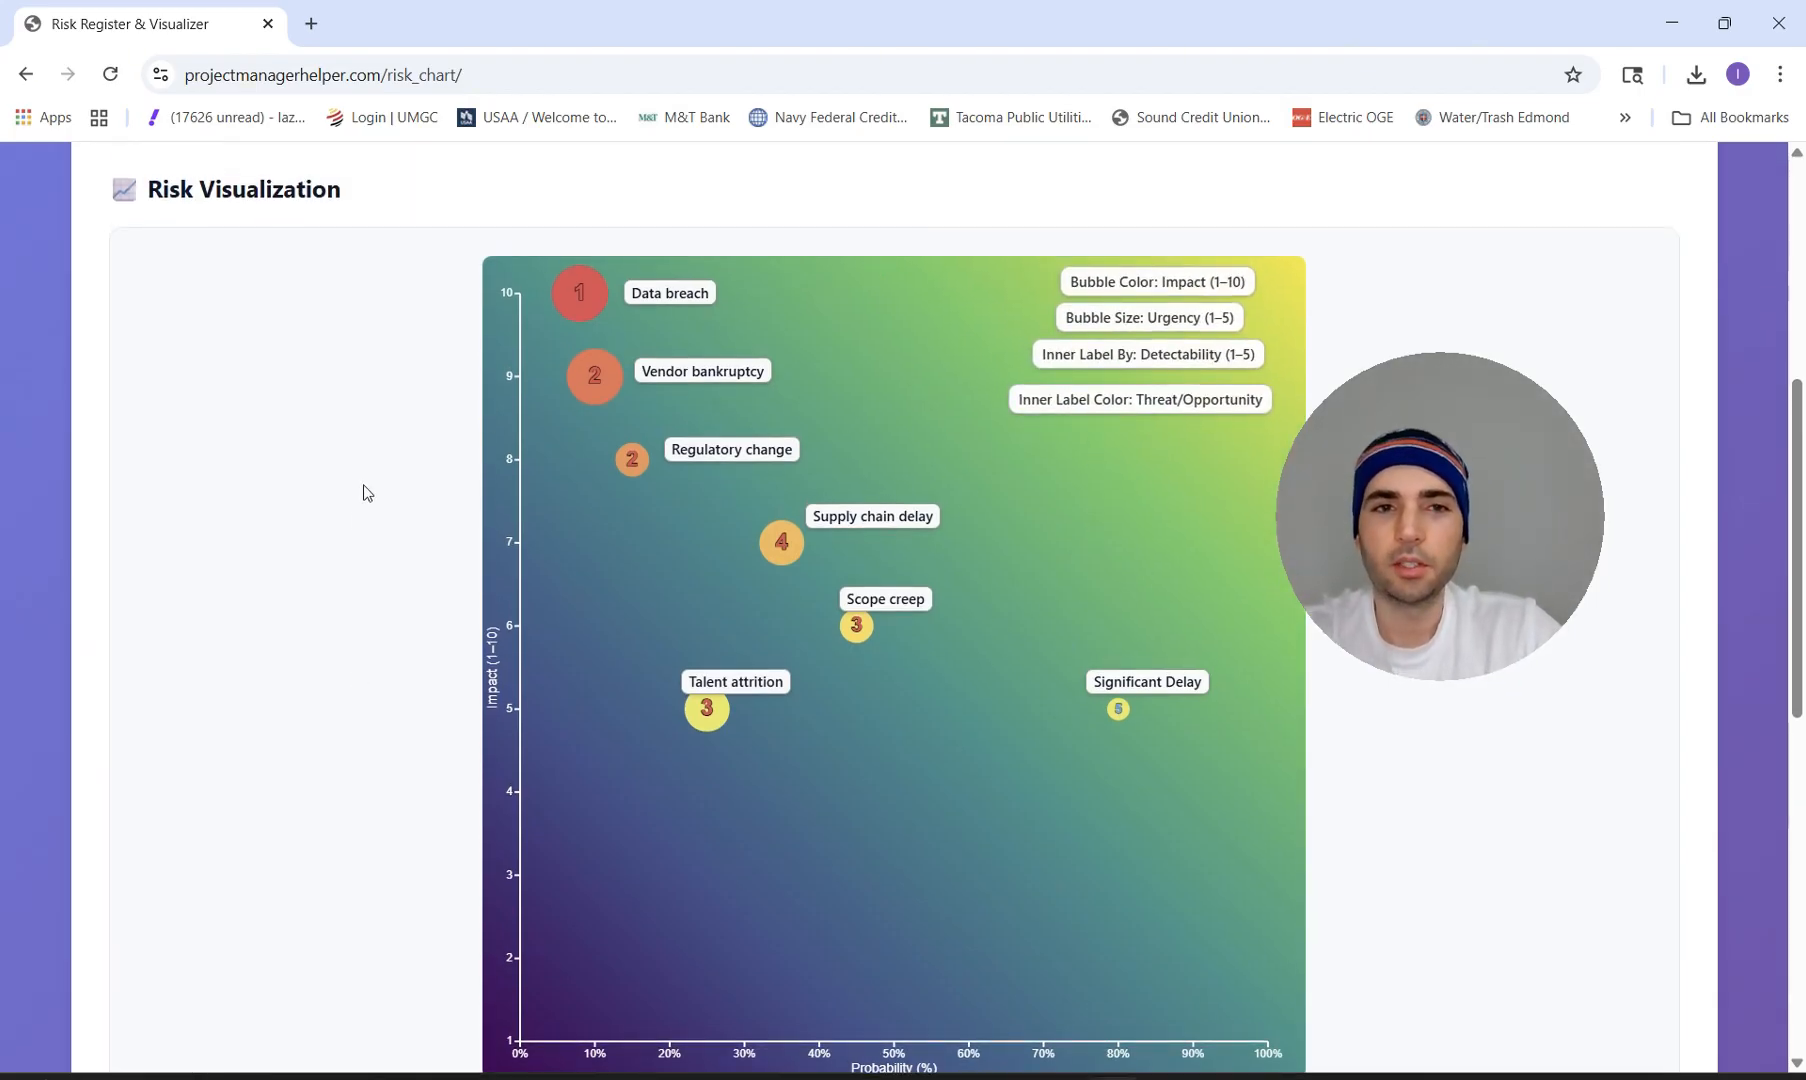
Examine the inner label numbers and colors across the risk bubbles, including the Significant Delay bubble's details.
{"action": "scroll", "coordinate": [832, 316], "scroll_direction": "down", "scroll_amount": 1}
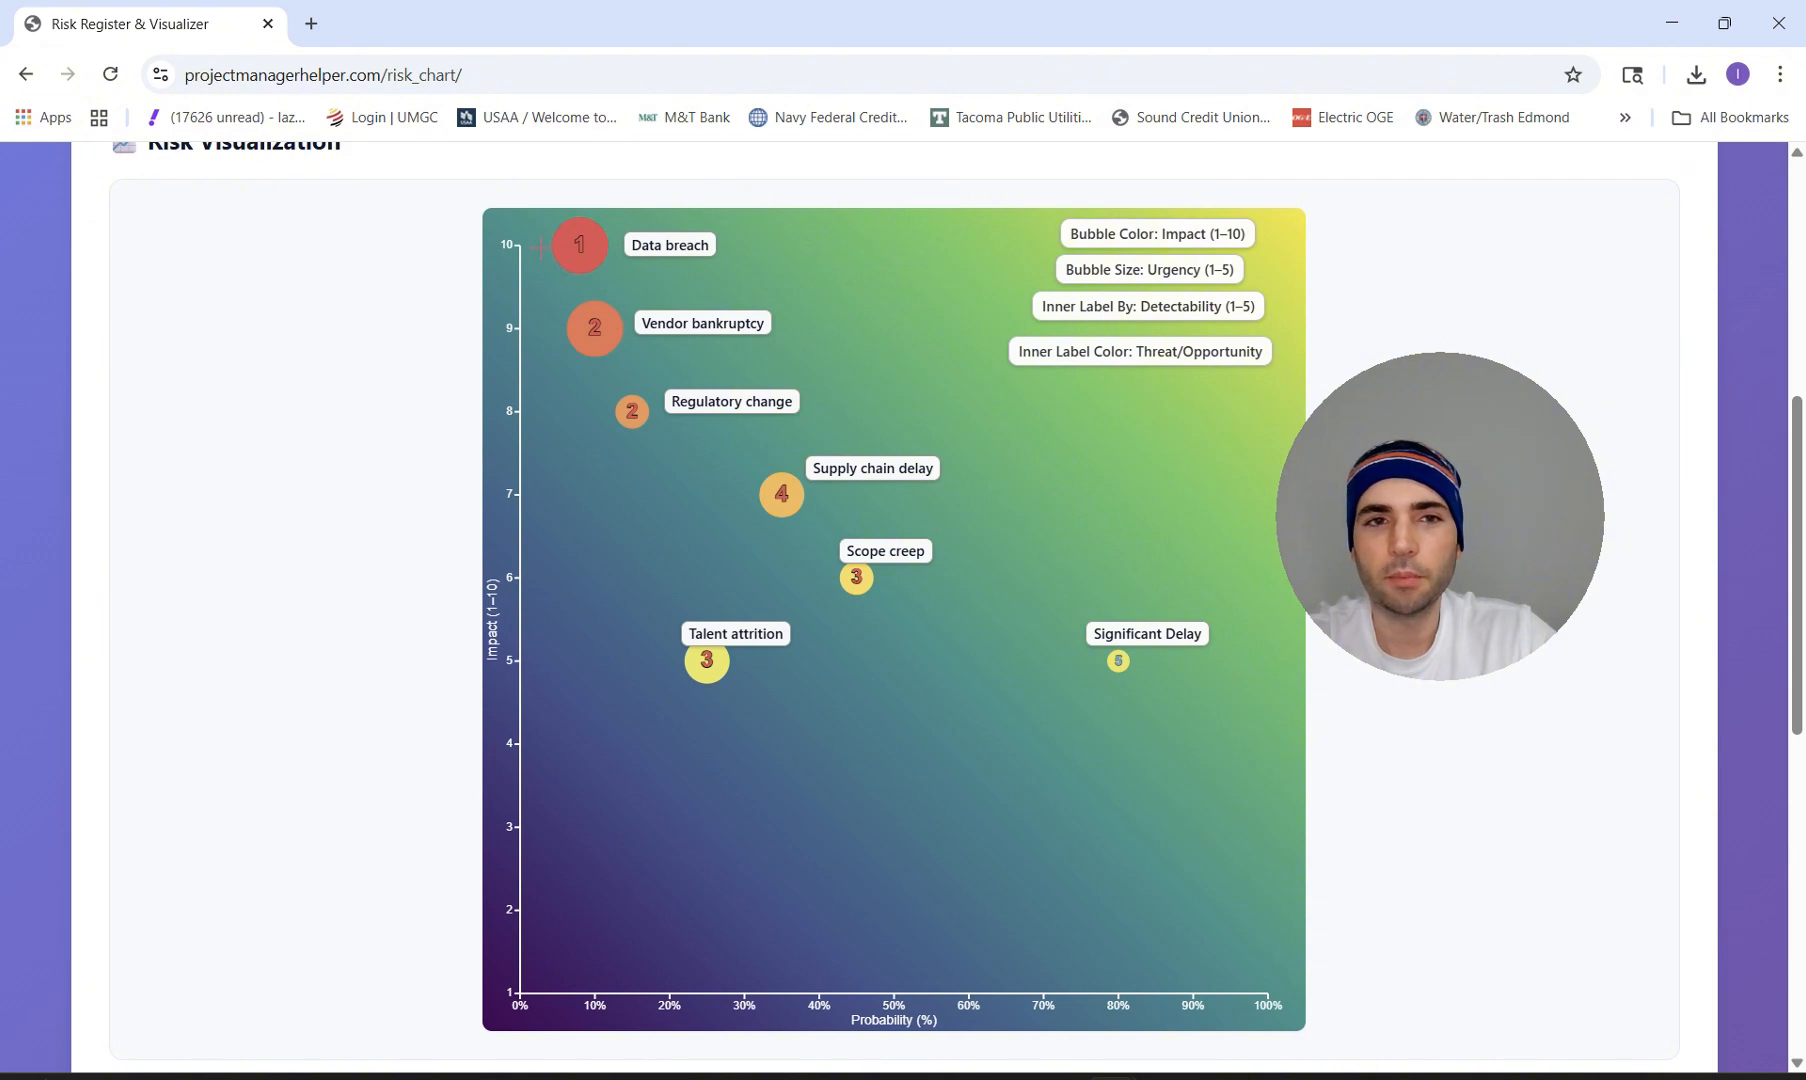
{"action": "mouse_move", "coordinate": [590, 327]}
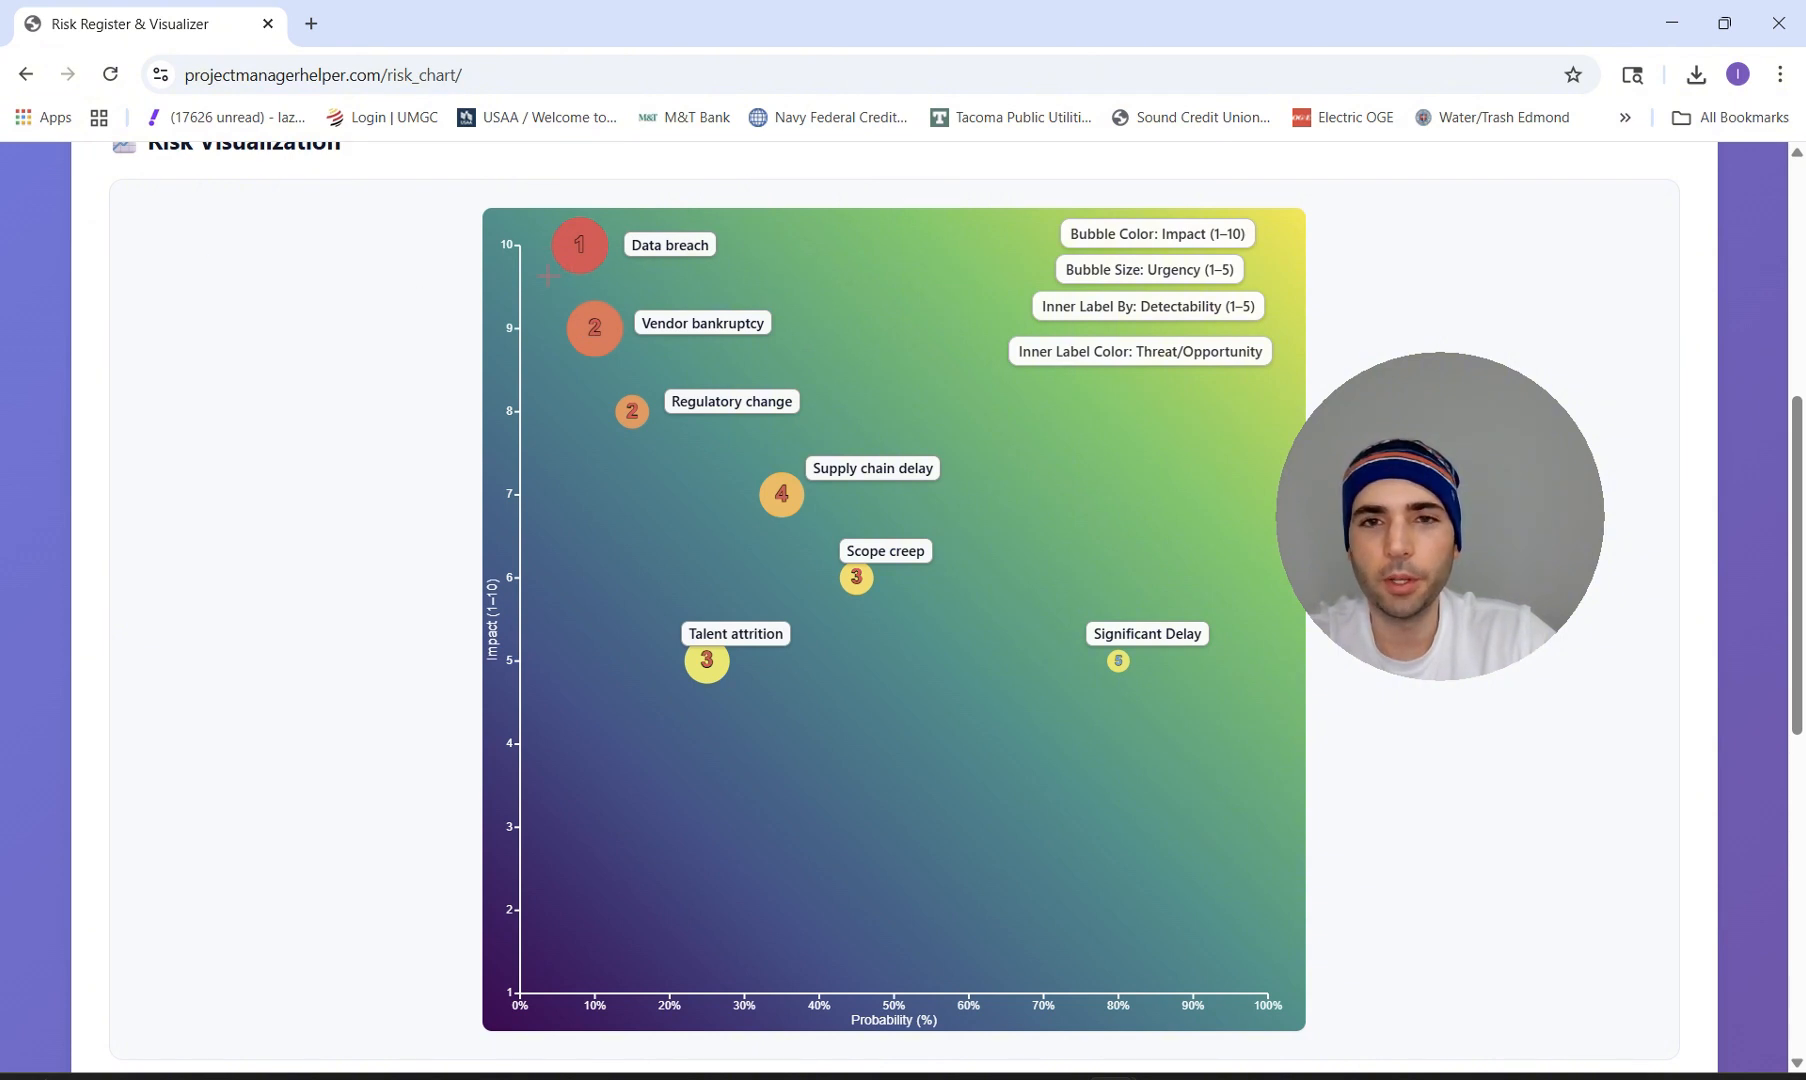
{"action": "scroll", "coordinate": [878, 321], "scroll_direction": "up", "scroll_amount": 1}
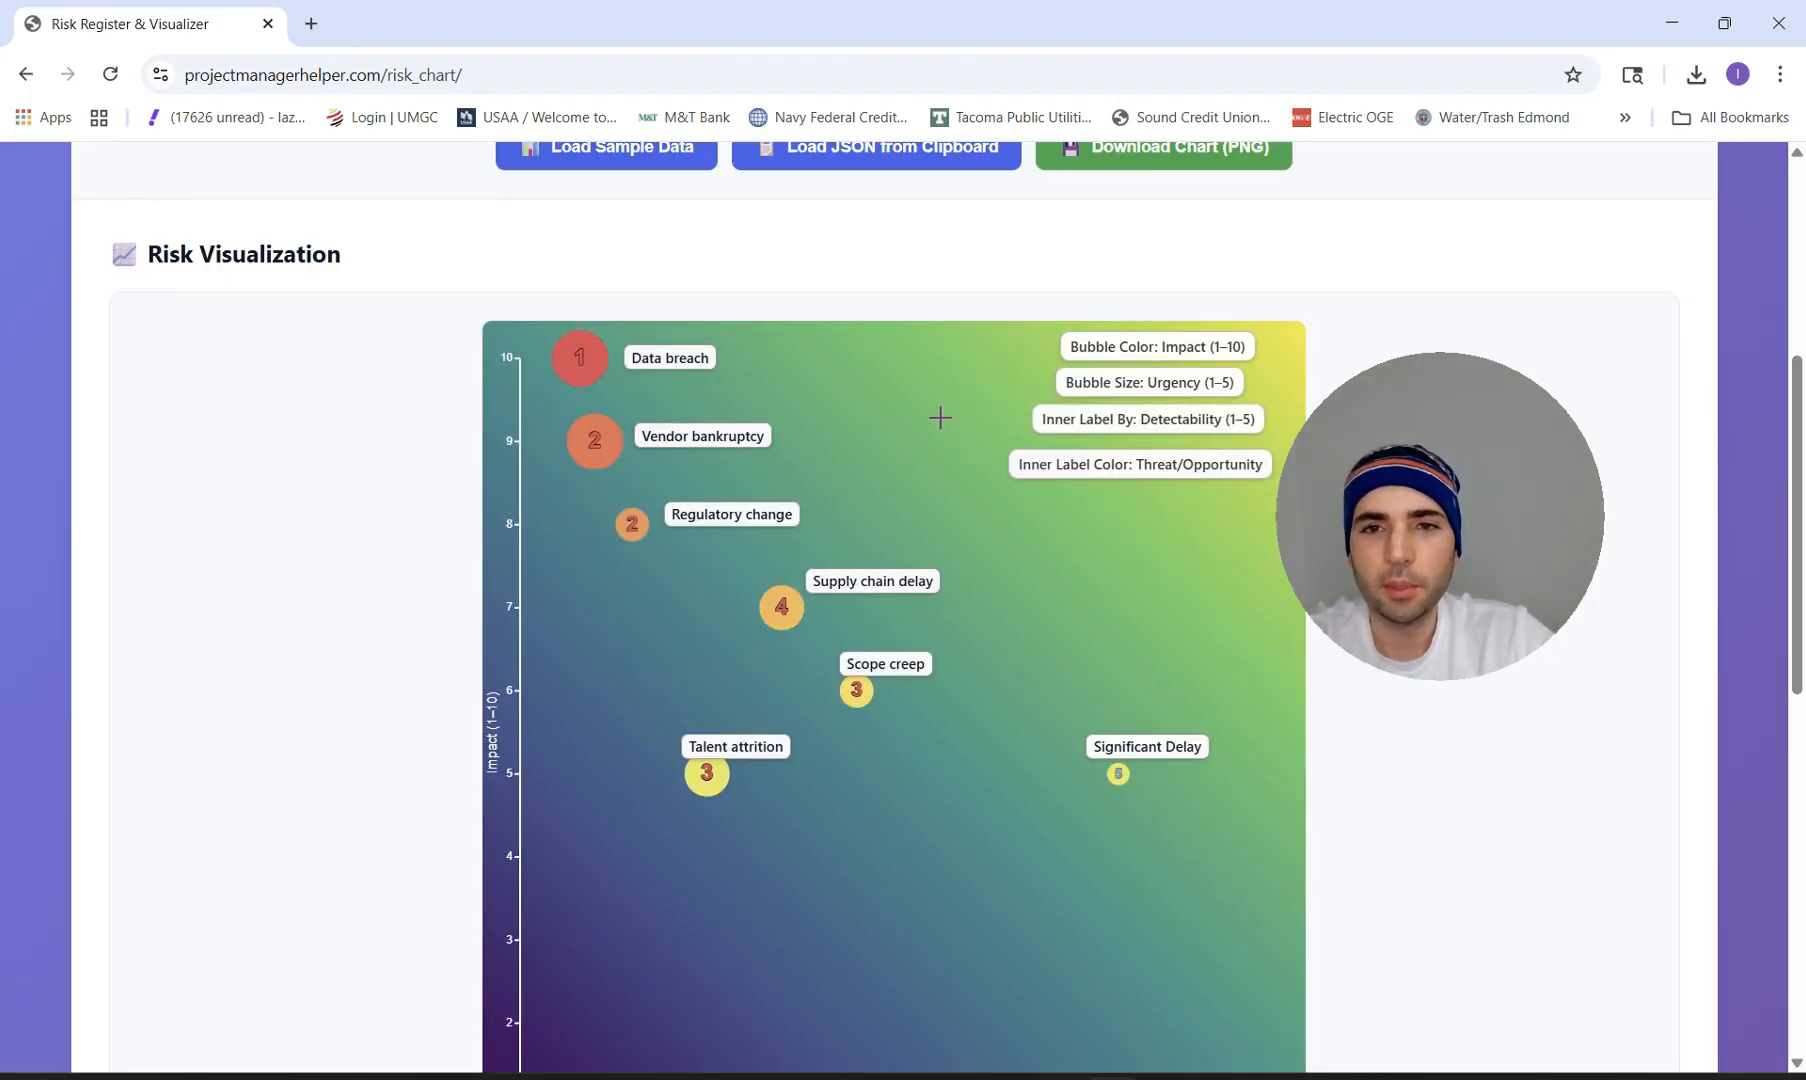
{"action": "scroll", "coordinate": [841, 383], "scroll_direction": "down", "scroll_amount": 1}
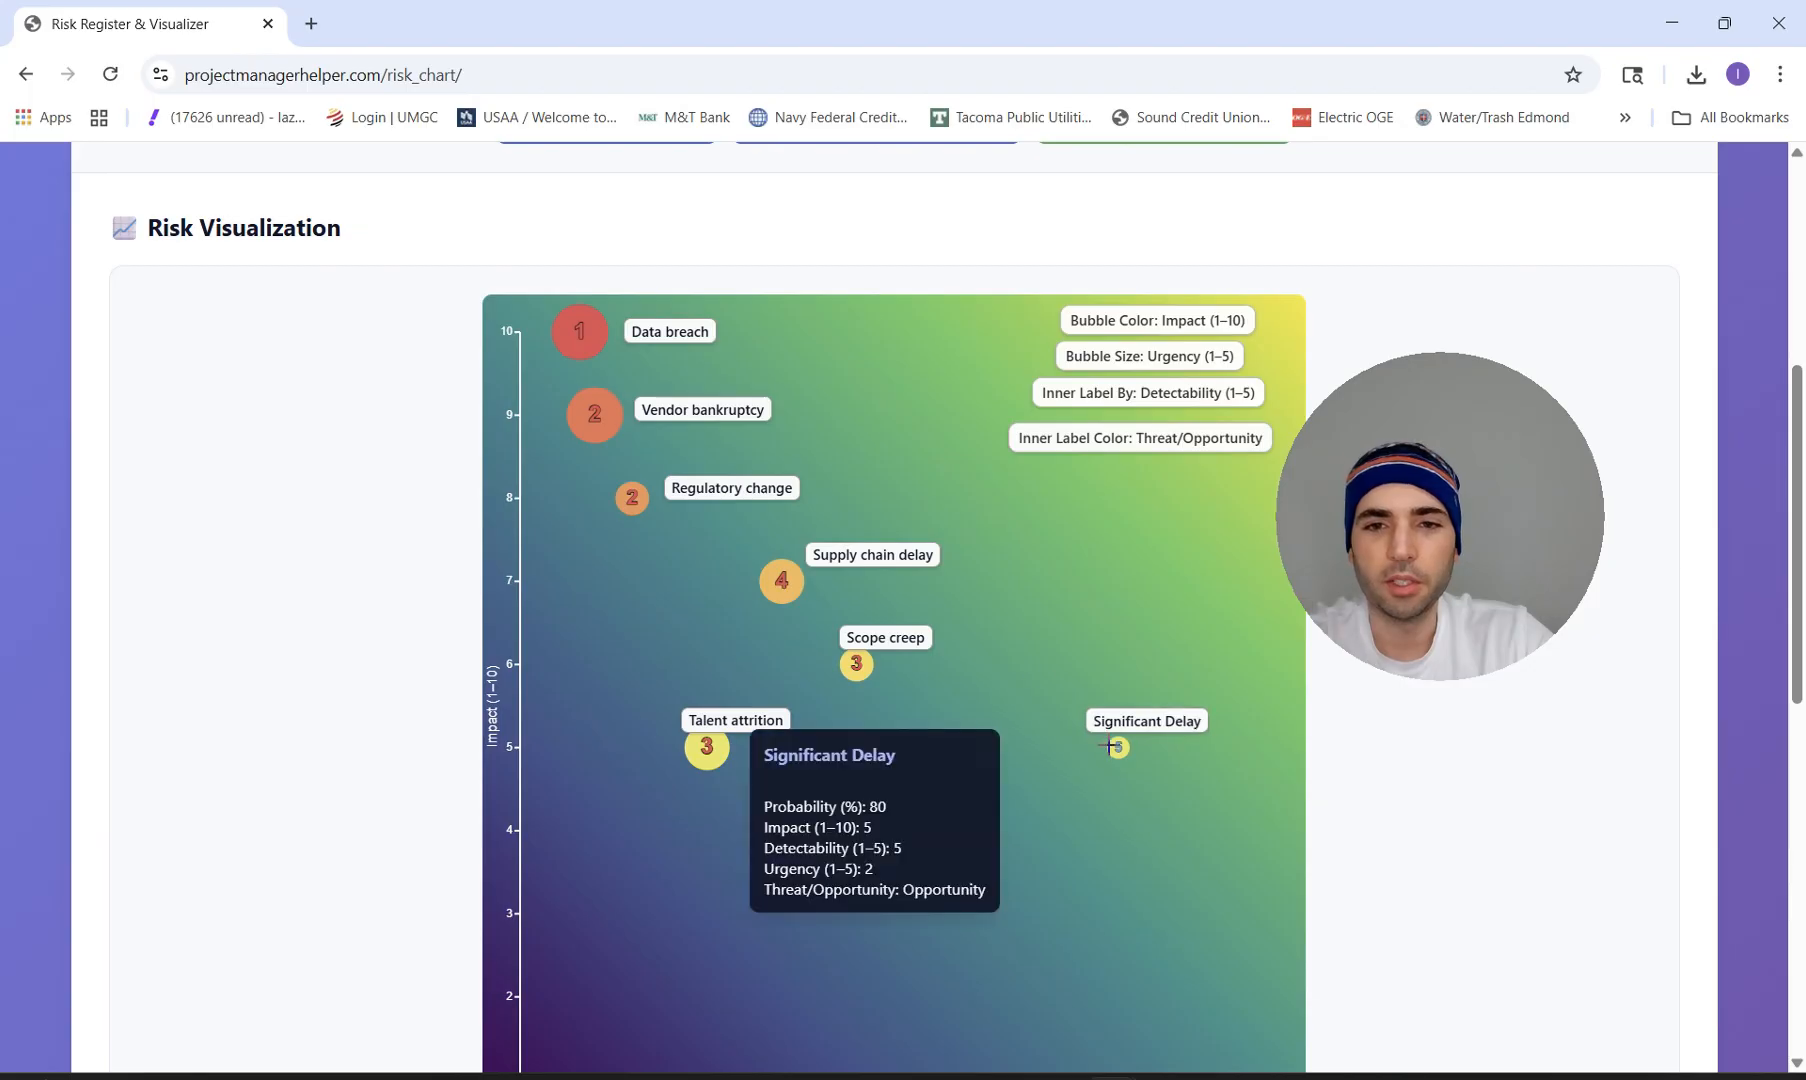
{"action": "scroll", "coordinate": [940, 433], "scroll_direction": "down", "scroll_amount": 1}
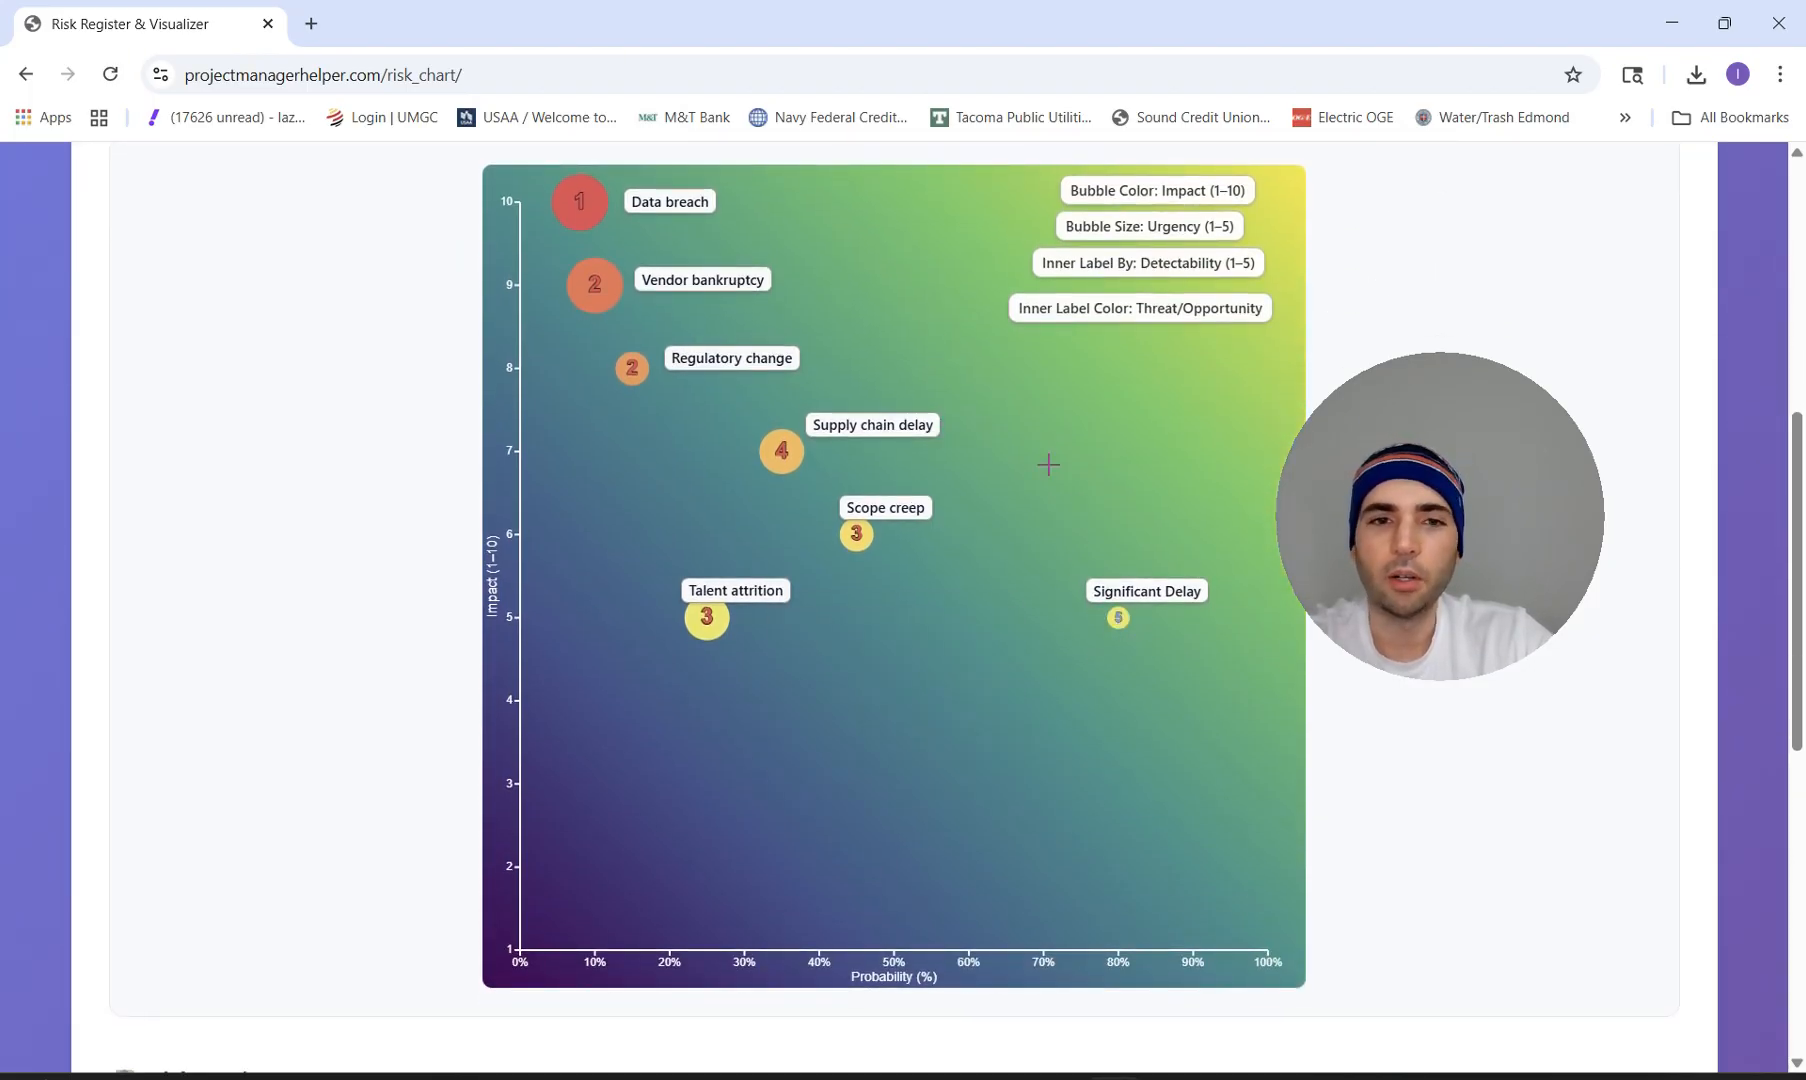
{"action": "scroll", "coordinate": [1048, 464], "scroll_direction": "up", "scroll_amount": 1}
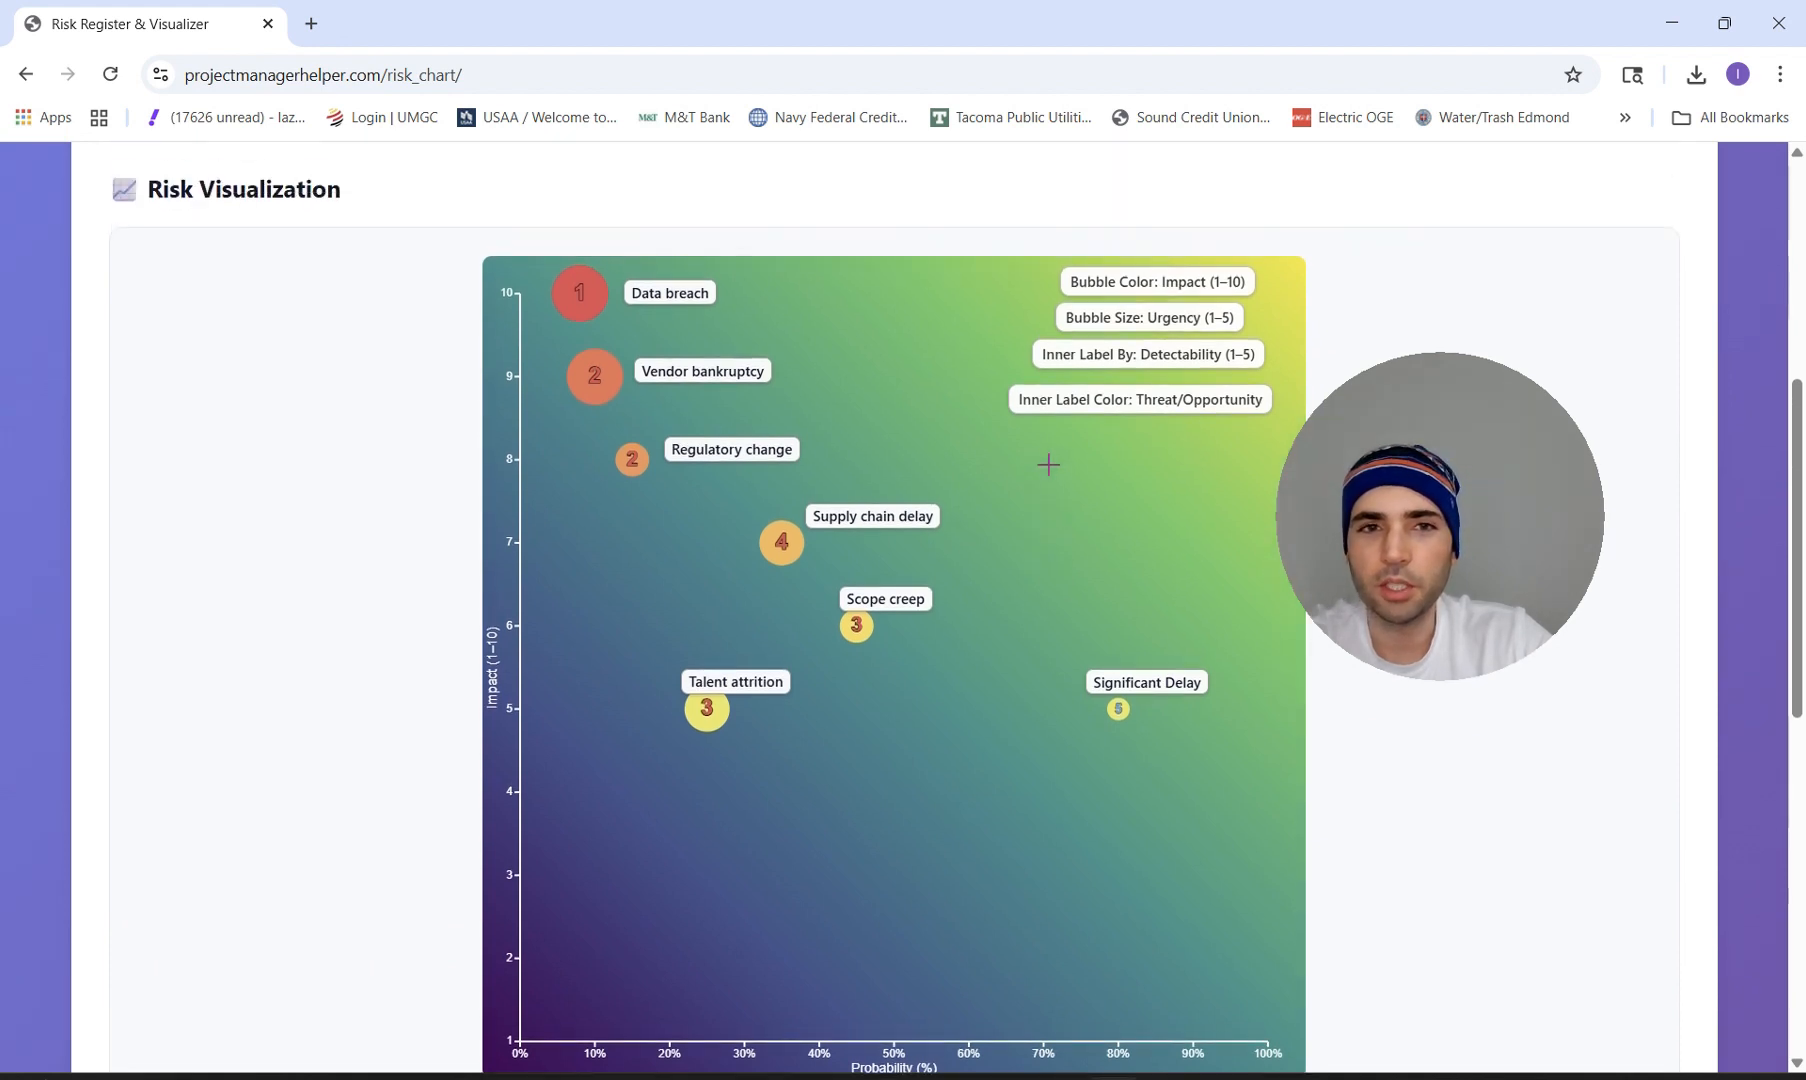
Enlarge all chart bubbles by raising the overall bubble size to about two thirds of its range.
{"action": "scroll", "coordinate": [641, 298], "scroll_direction": "up", "scroll_amount": 3}
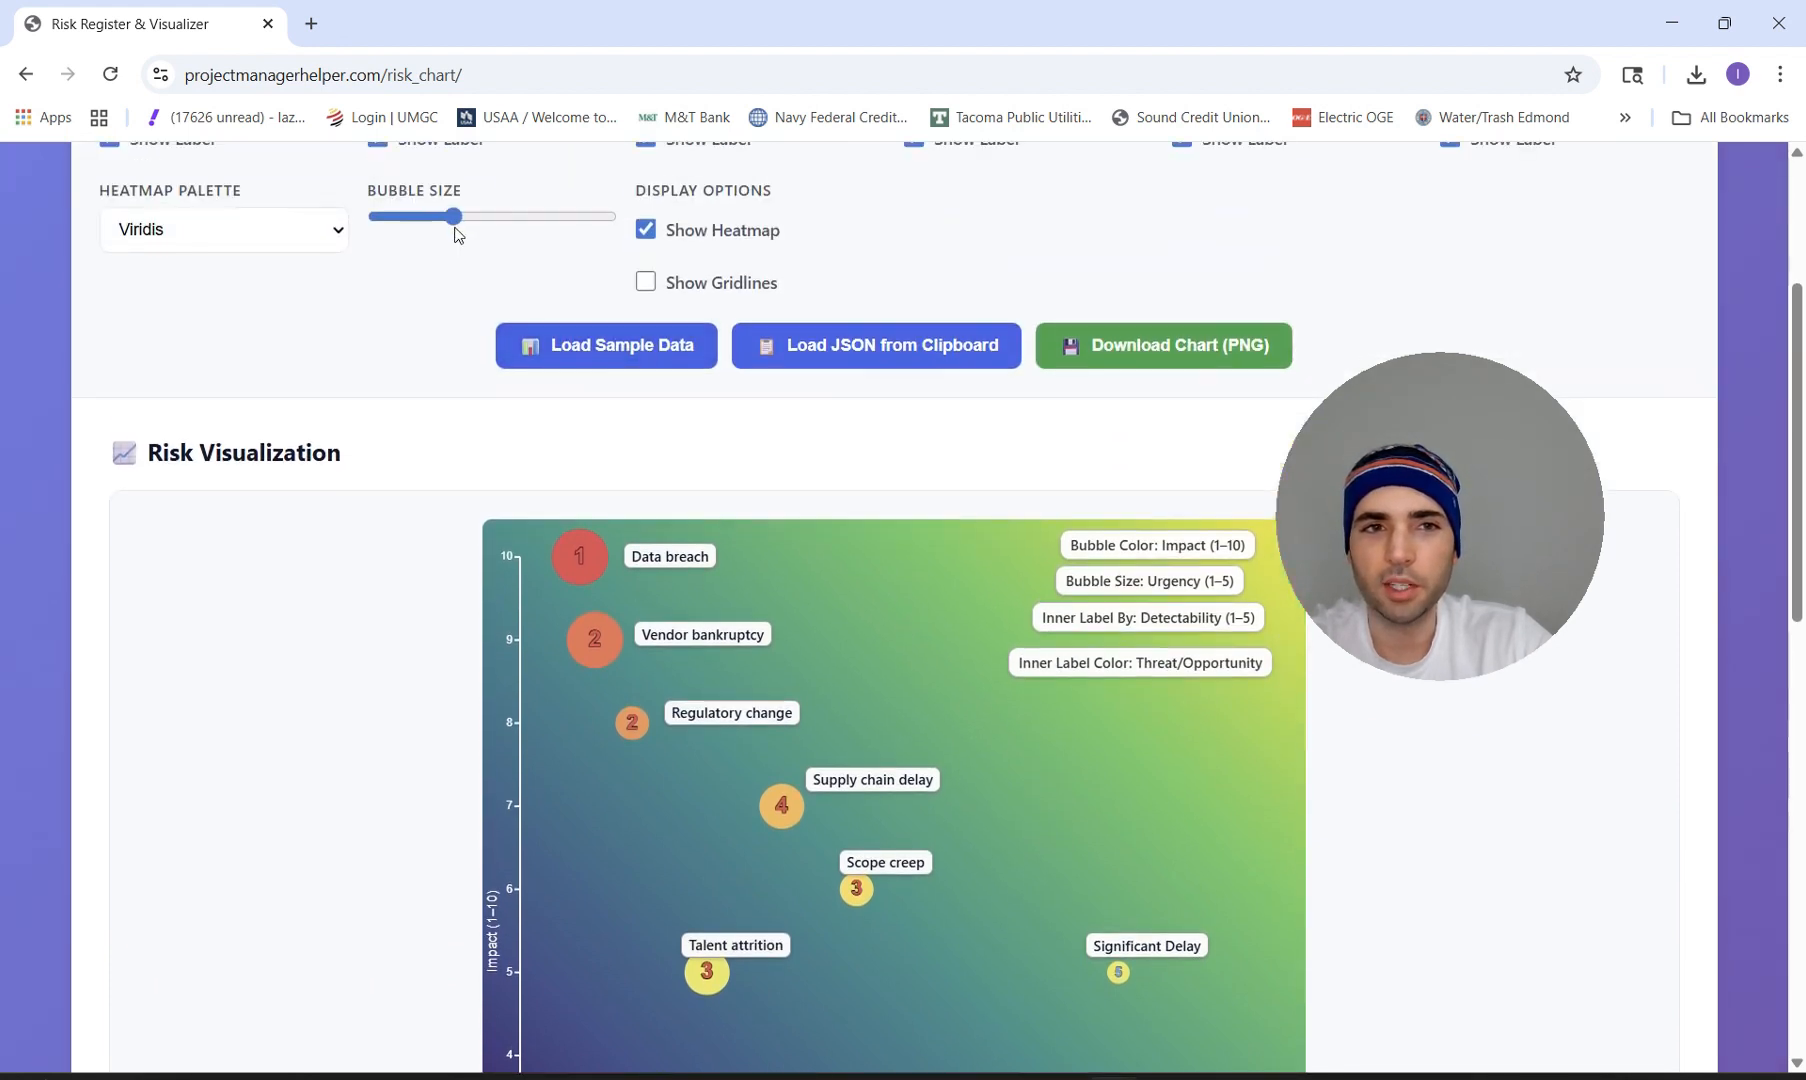
{"action": "left_click_drag", "start_coordinate": [452, 223], "coordinate": [524, 221]}
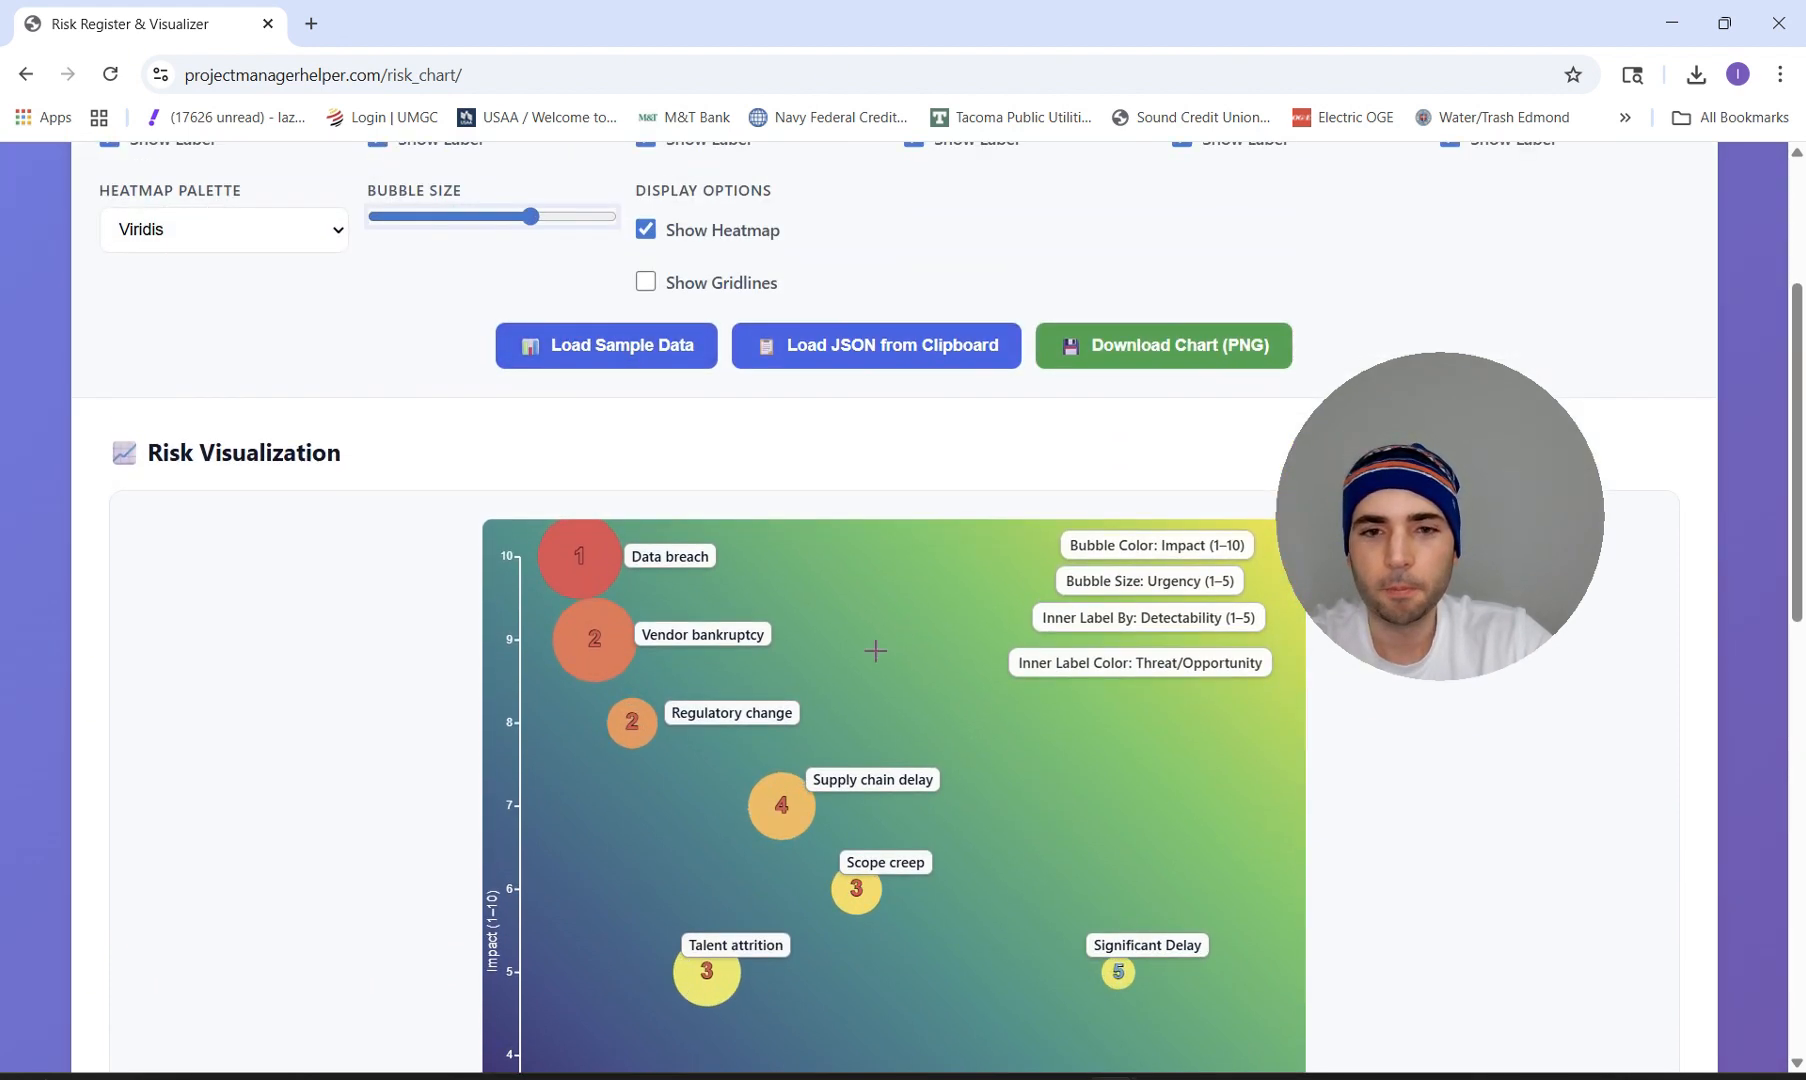
{"action": "scroll", "coordinate": [873, 650], "scroll_direction": "down", "scroll_amount": 3}
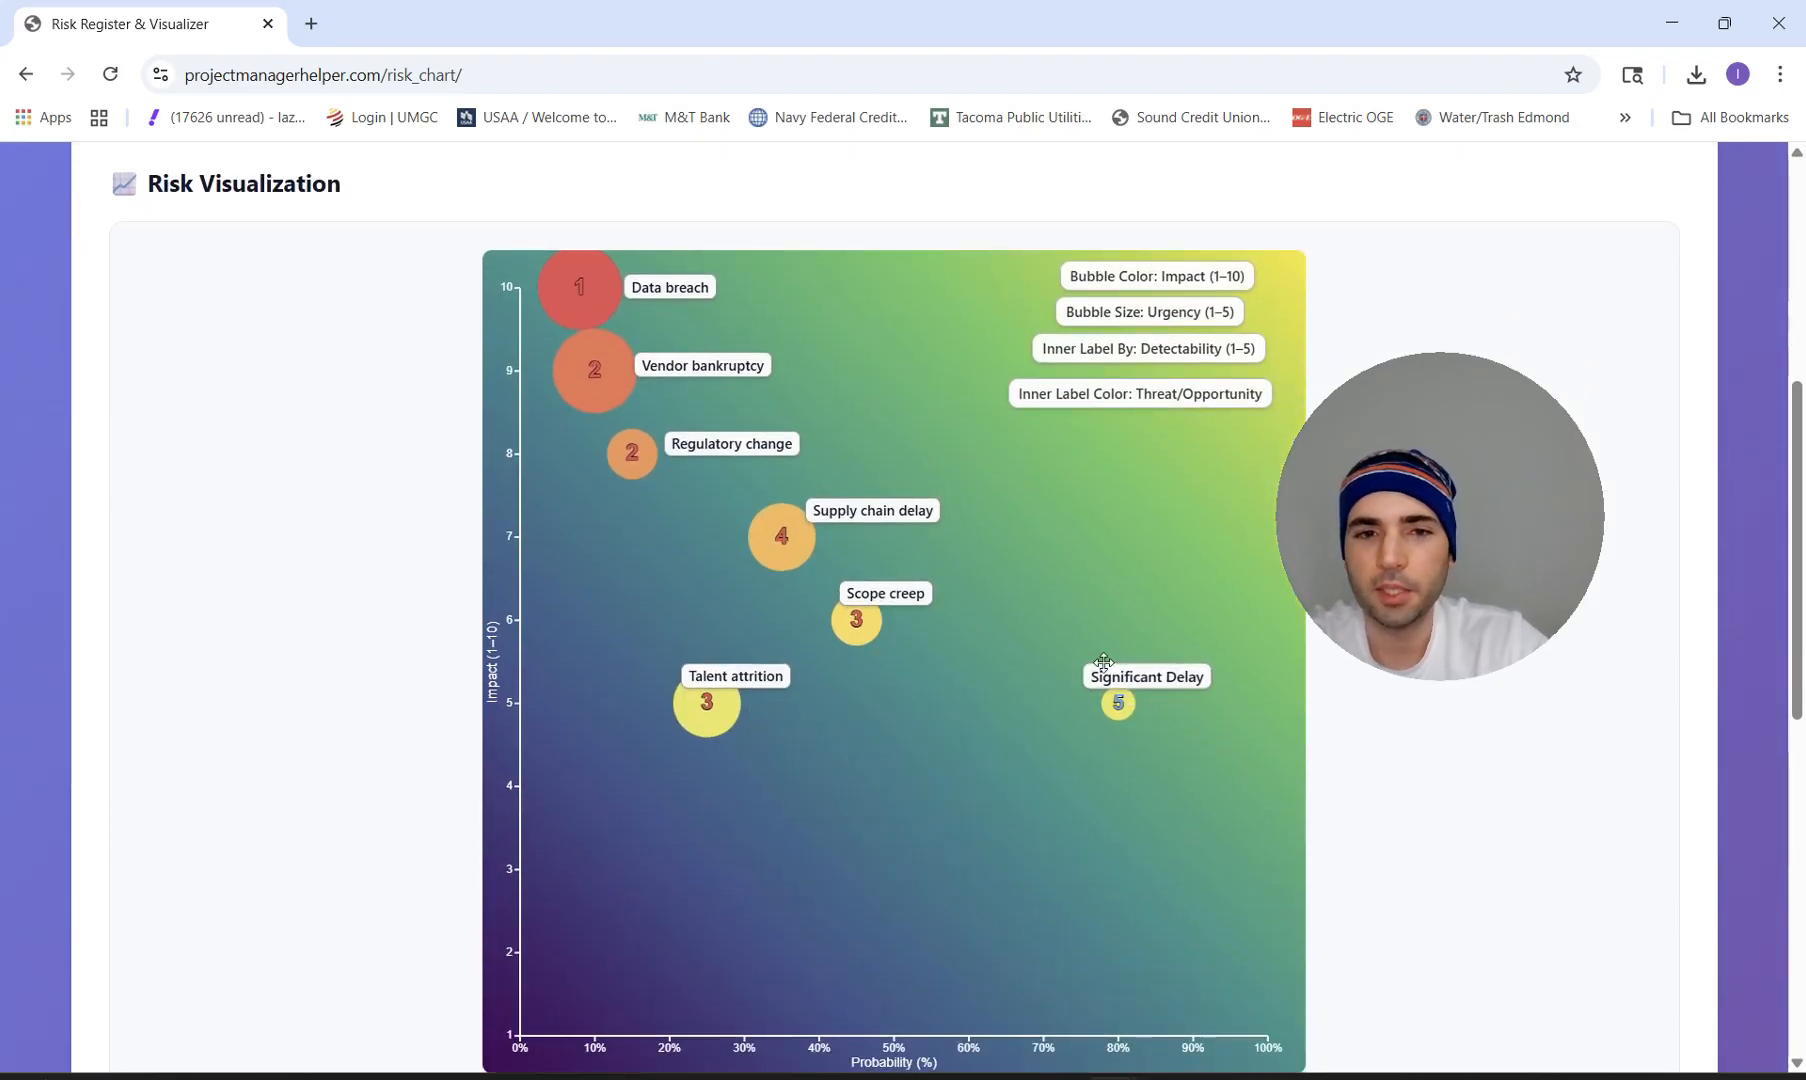
Assign the Propinquity (1–5) parameter to the empty last column of the Risk Register.
{"action": "scroll", "coordinate": [1048, 584], "scroll_direction": "down", "scroll_amount": 8}
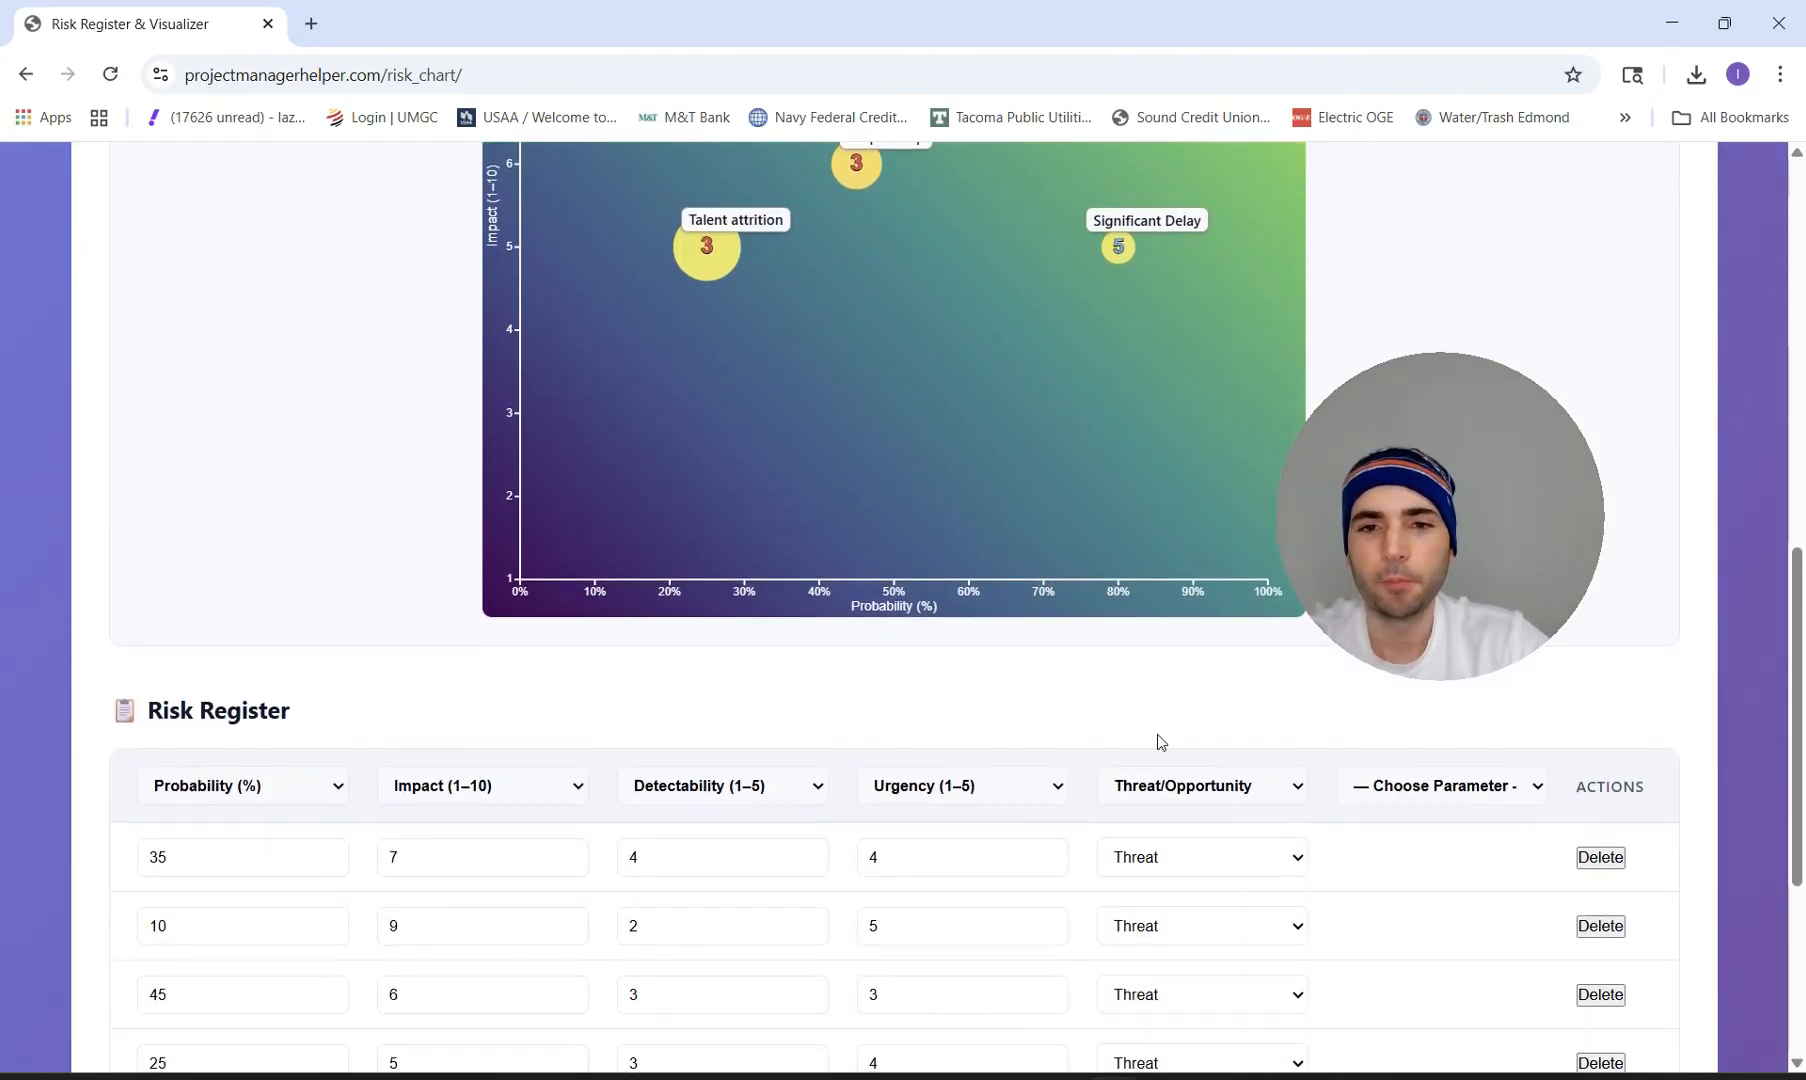
{"action": "scroll", "coordinate": [1415, 800], "scroll_direction": "up", "scroll_amount": 2}
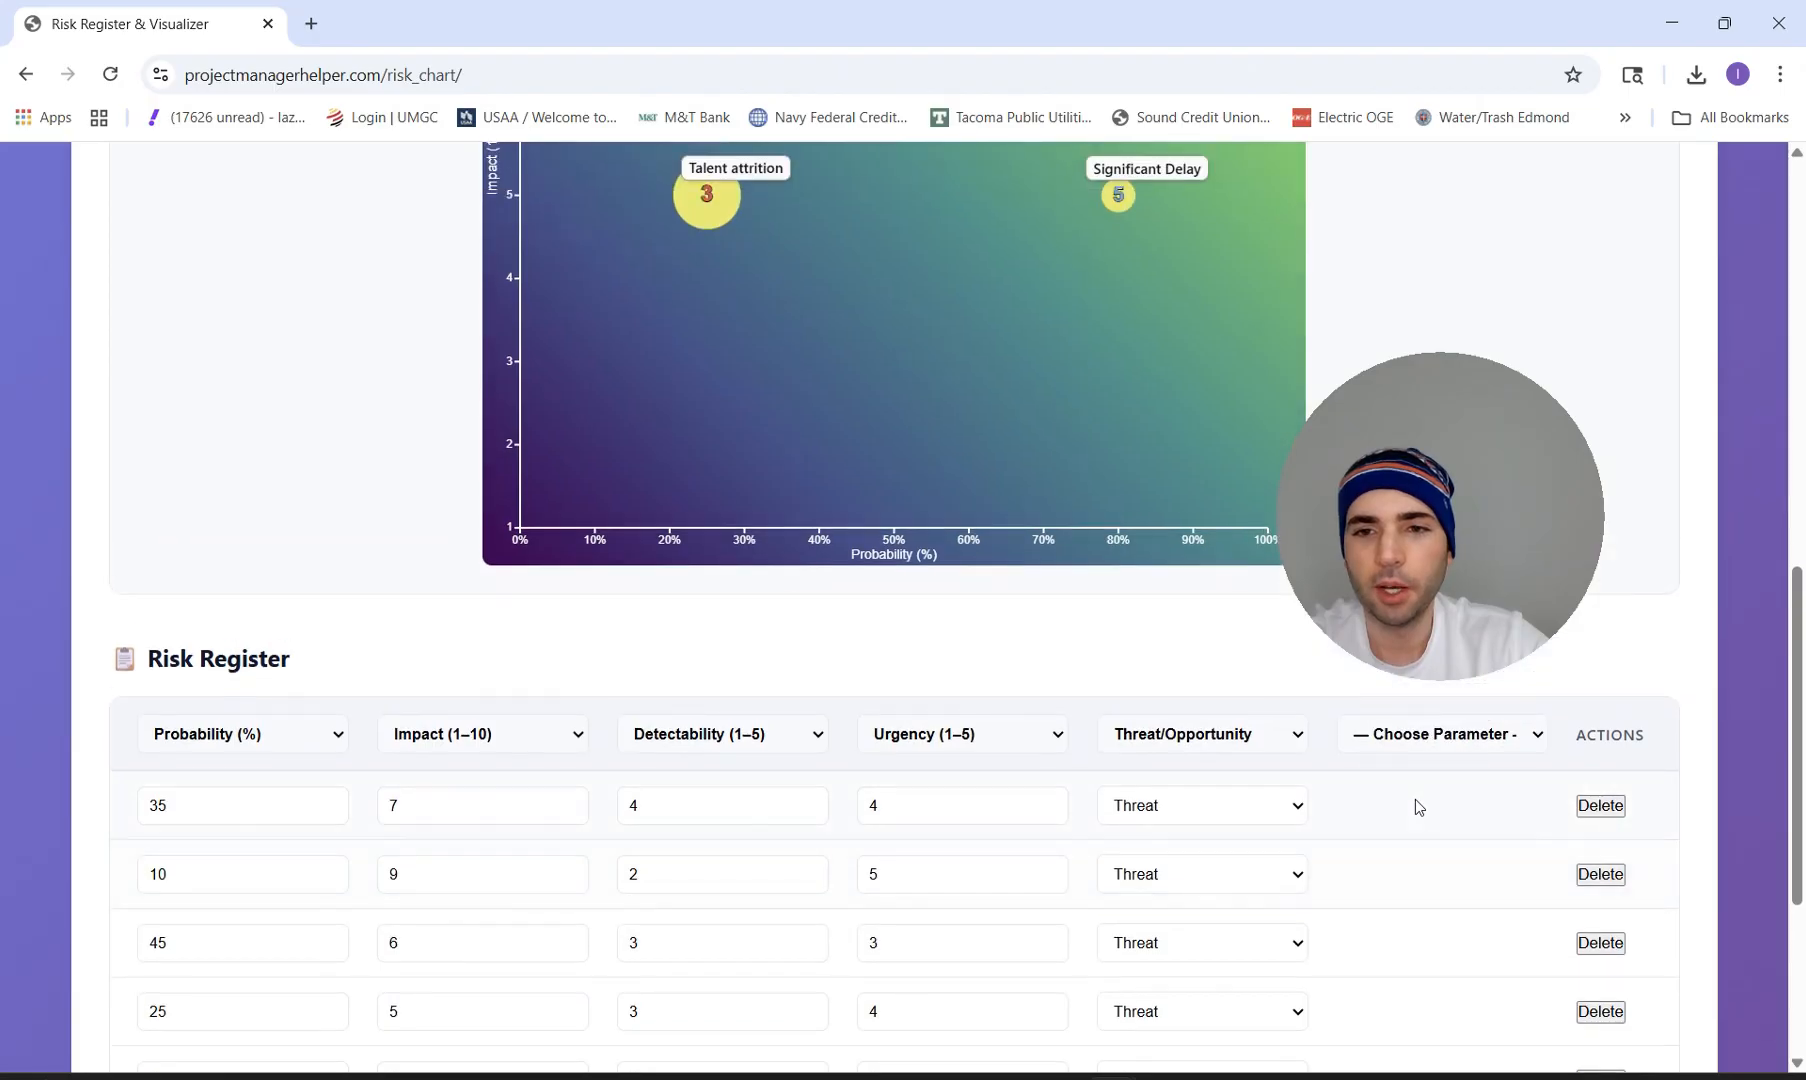
{"action": "left_click", "coordinate": [1404, 745]}
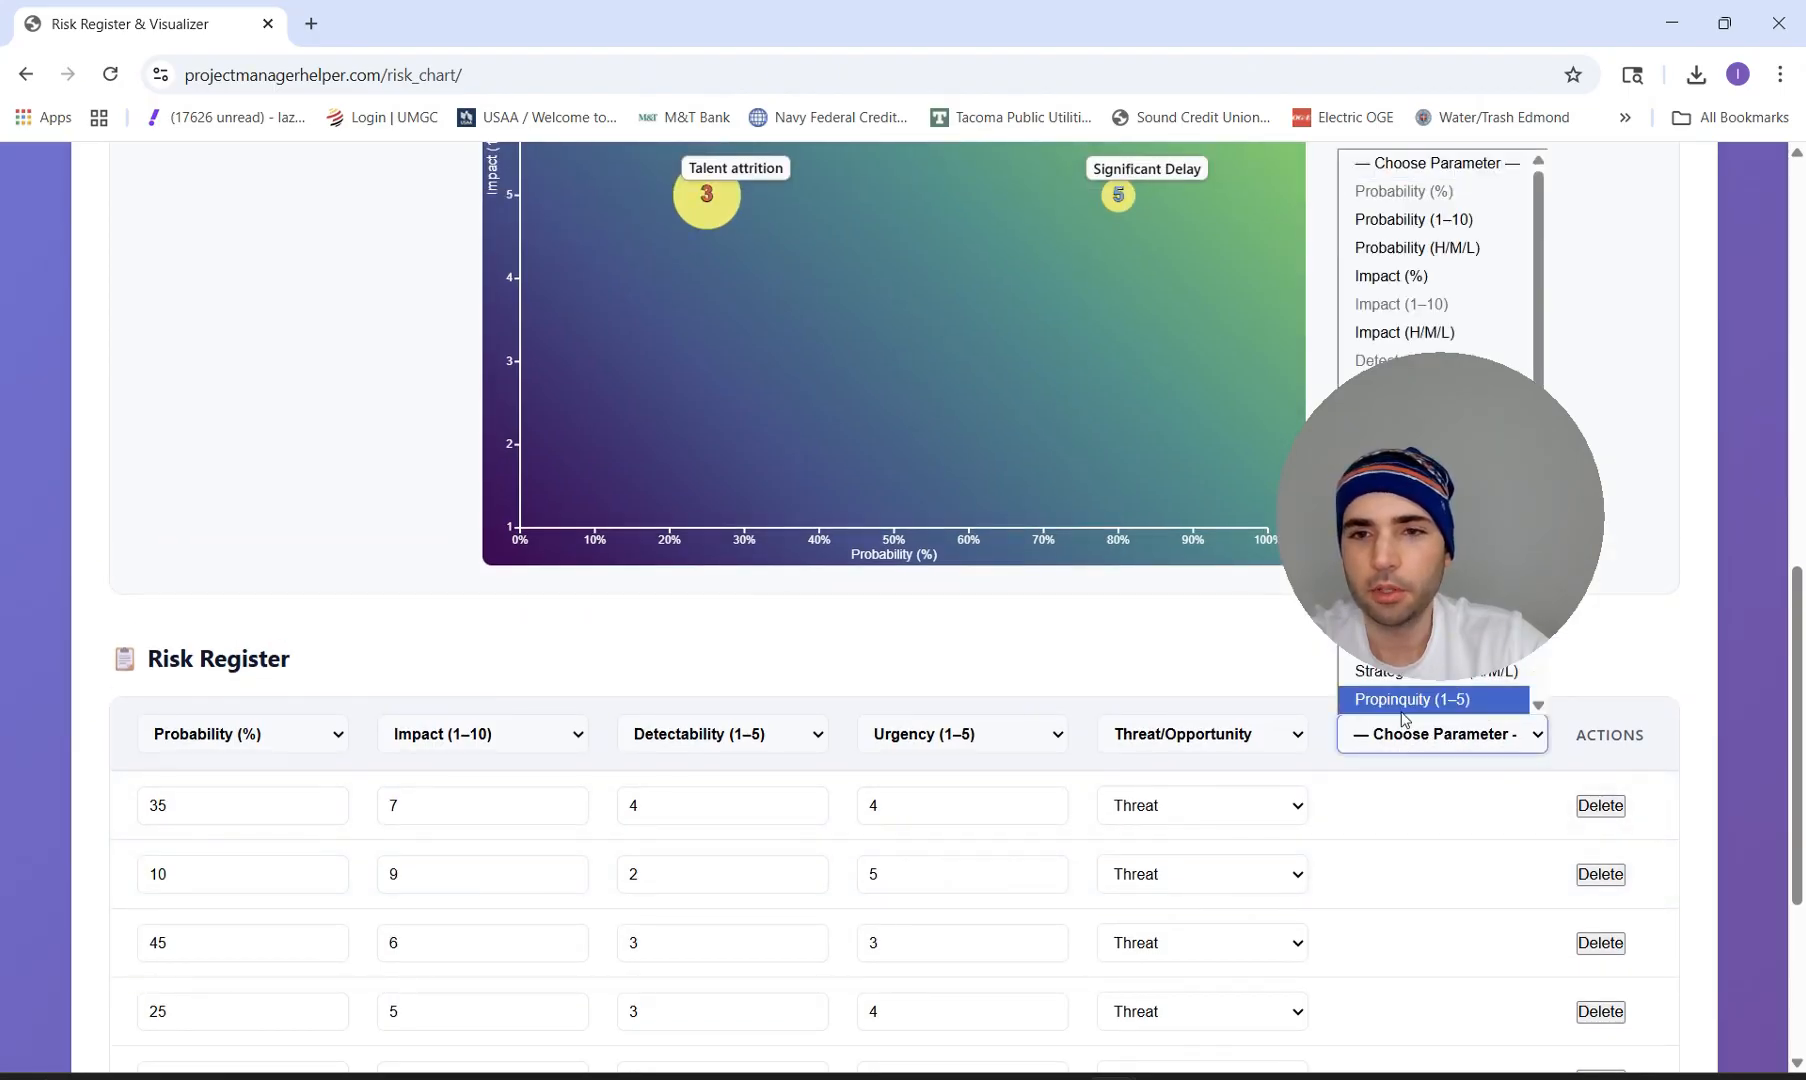
{"action": "left_click", "coordinate": [1405, 699]}
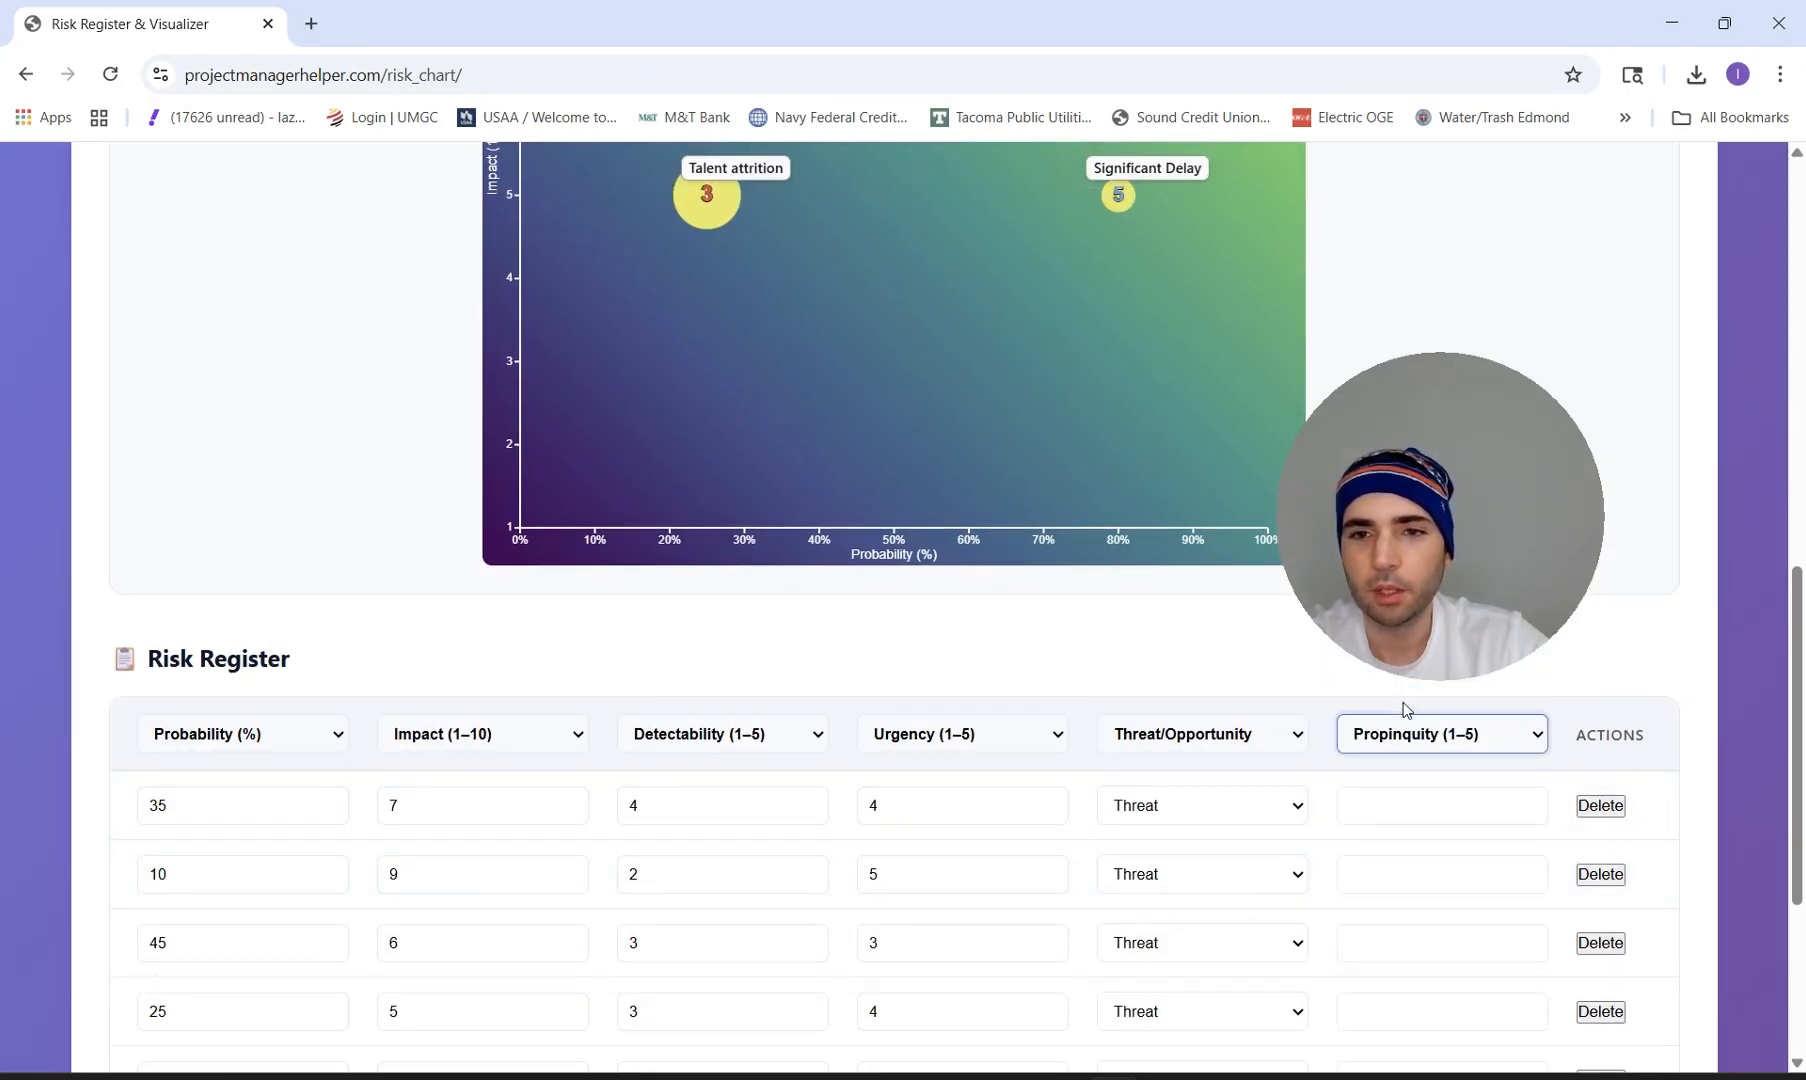
{"action": "left_click", "coordinate": [1417, 822]}
{"action": "scroll", "coordinate": [1417, 822], "scroll_direction": "down", "scroll_amount": 2}
{"action": "scroll", "coordinate": [1417, 822], "scroll_direction": "up", "scroll_amount": 2}
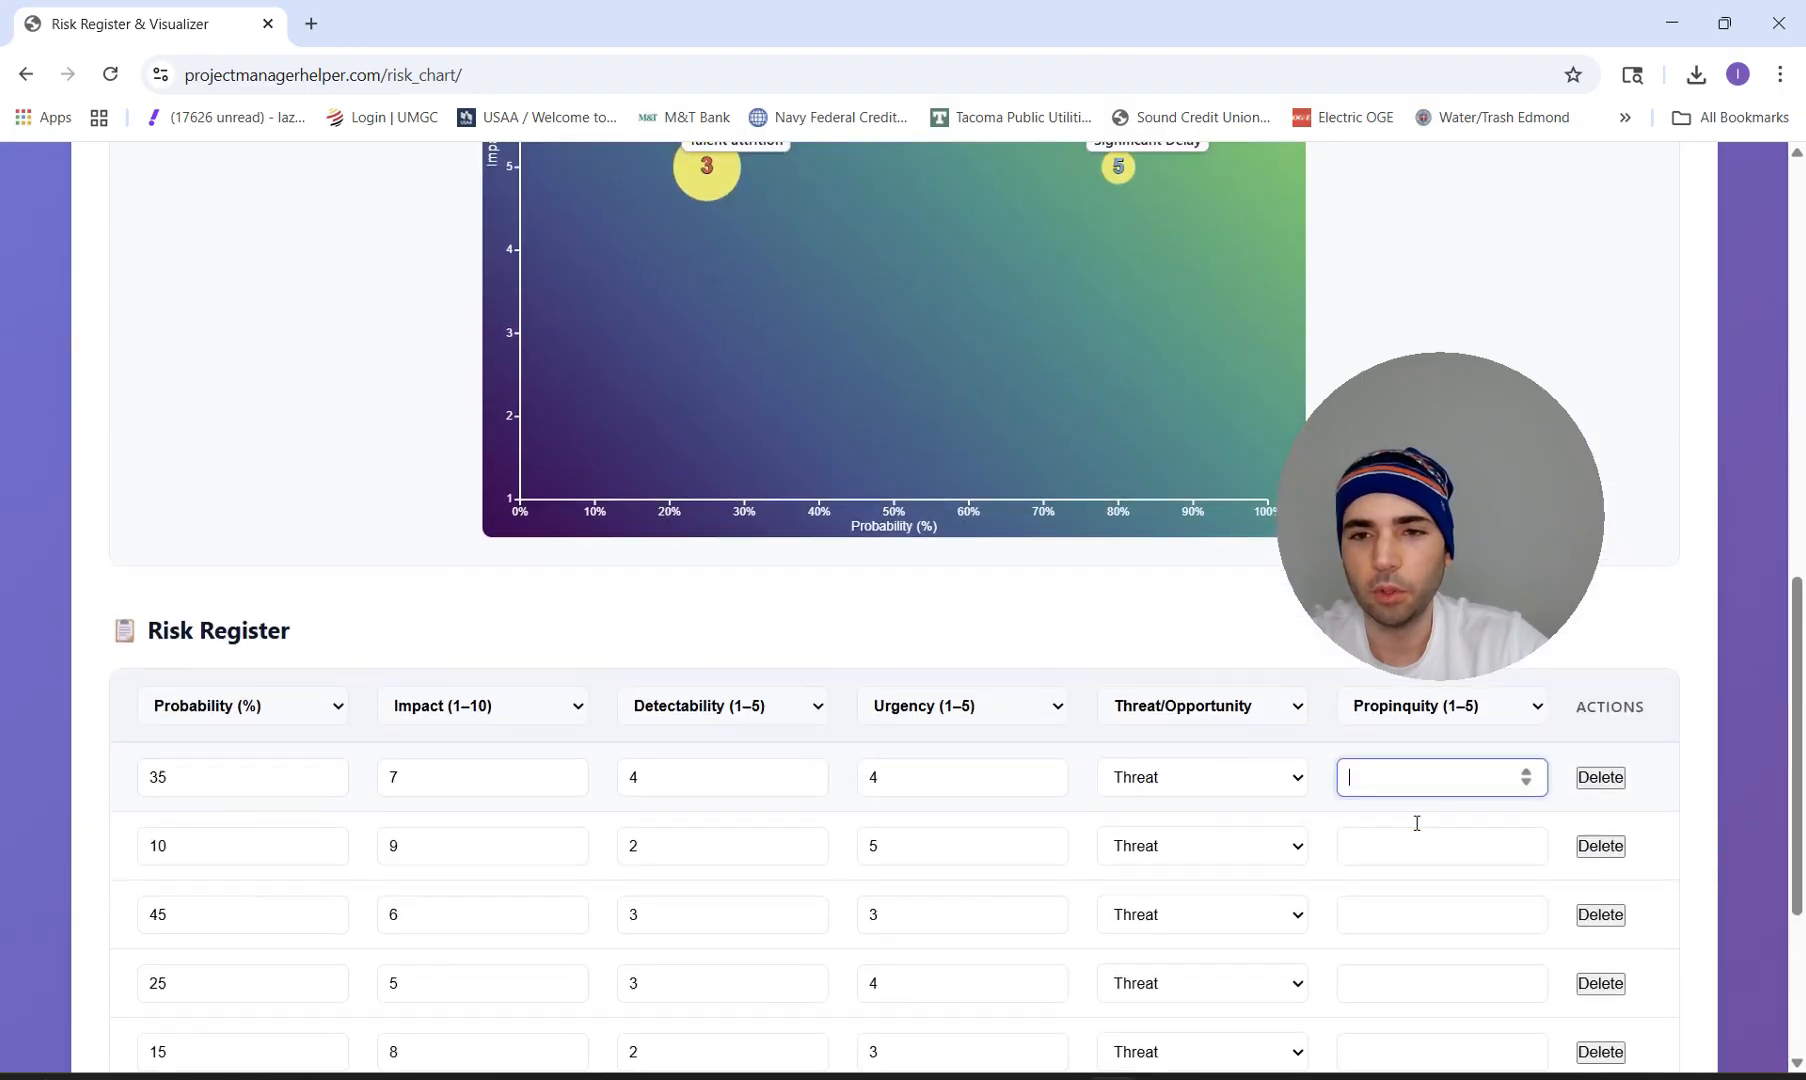
{"action": "scroll", "coordinate": [1417, 822], "scroll_direction": "down", "scroll_amount": 2}
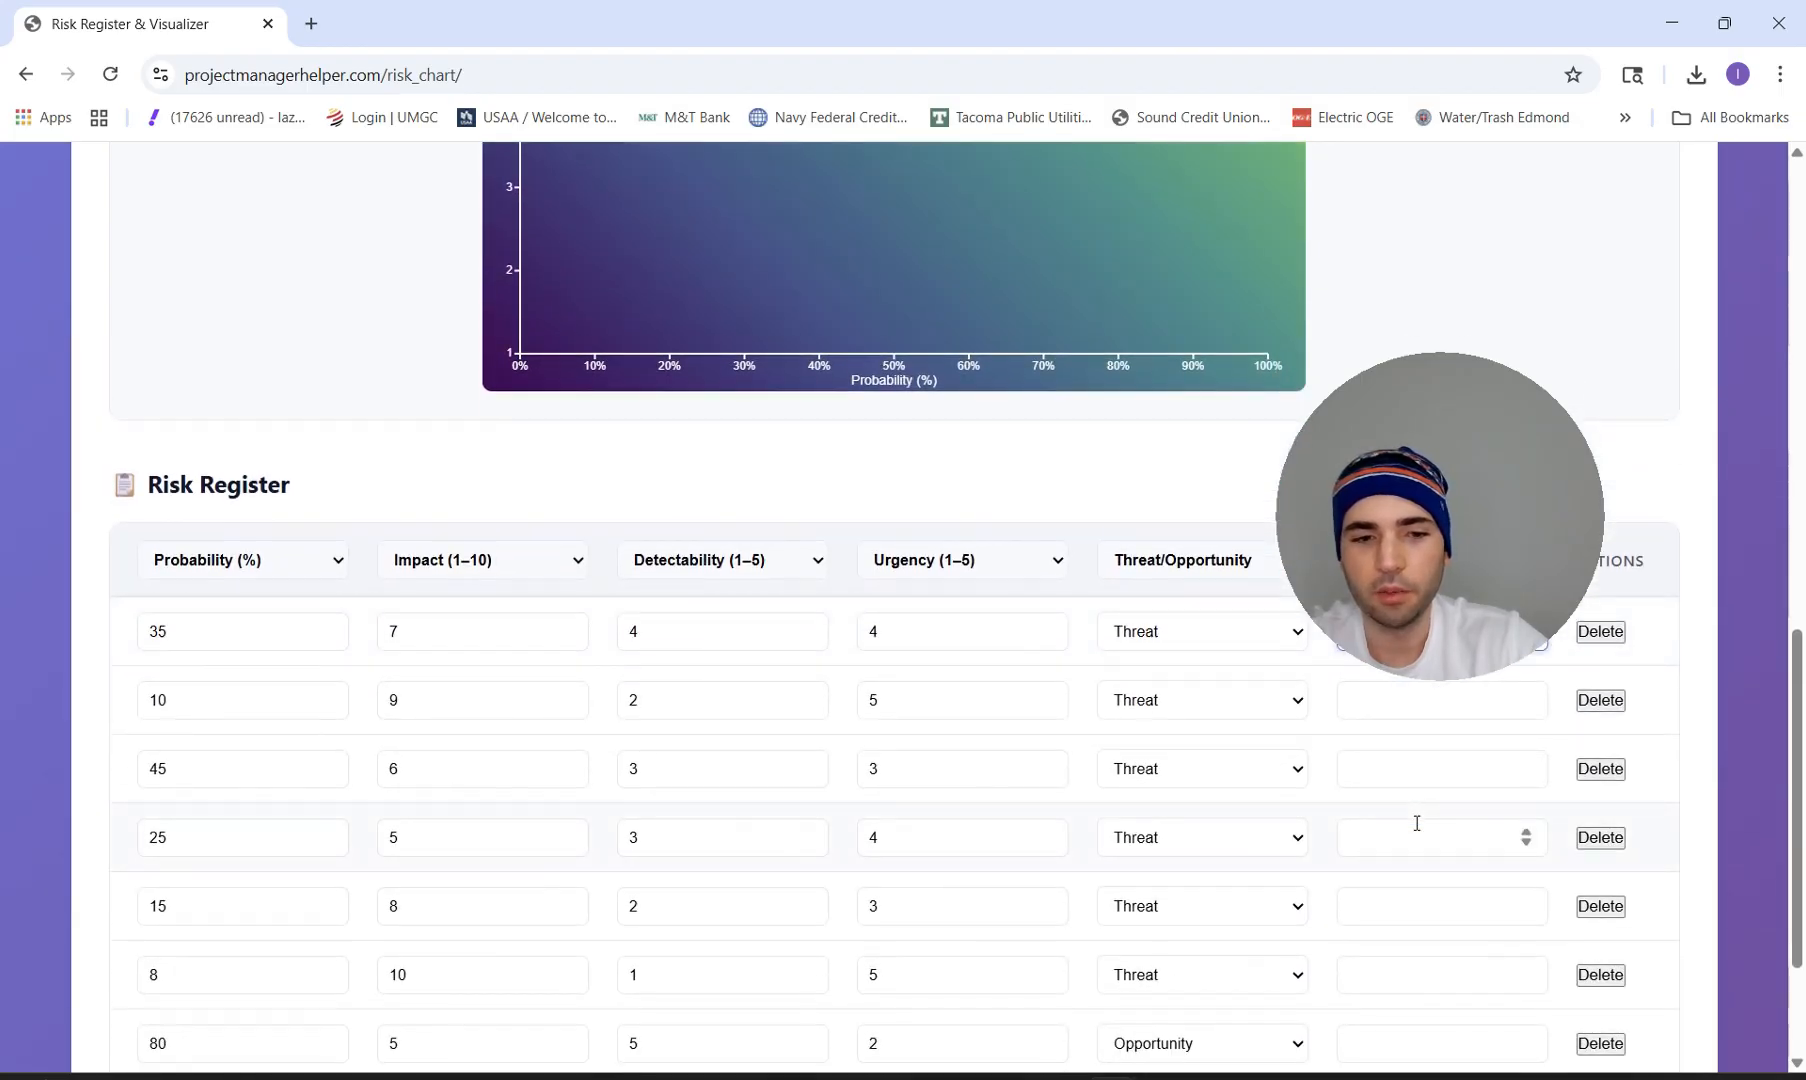
Add a new blank risk row at the end of the Risk Register.
{"action": "left_click", "coordinate": [1396, 767]}
{"action": "scroll", "coordinate": [1396, 766], "scroll_direction": "down", "scroll_amount": 2}
{"action": "left_click", "coordinate": [1618, 905]}
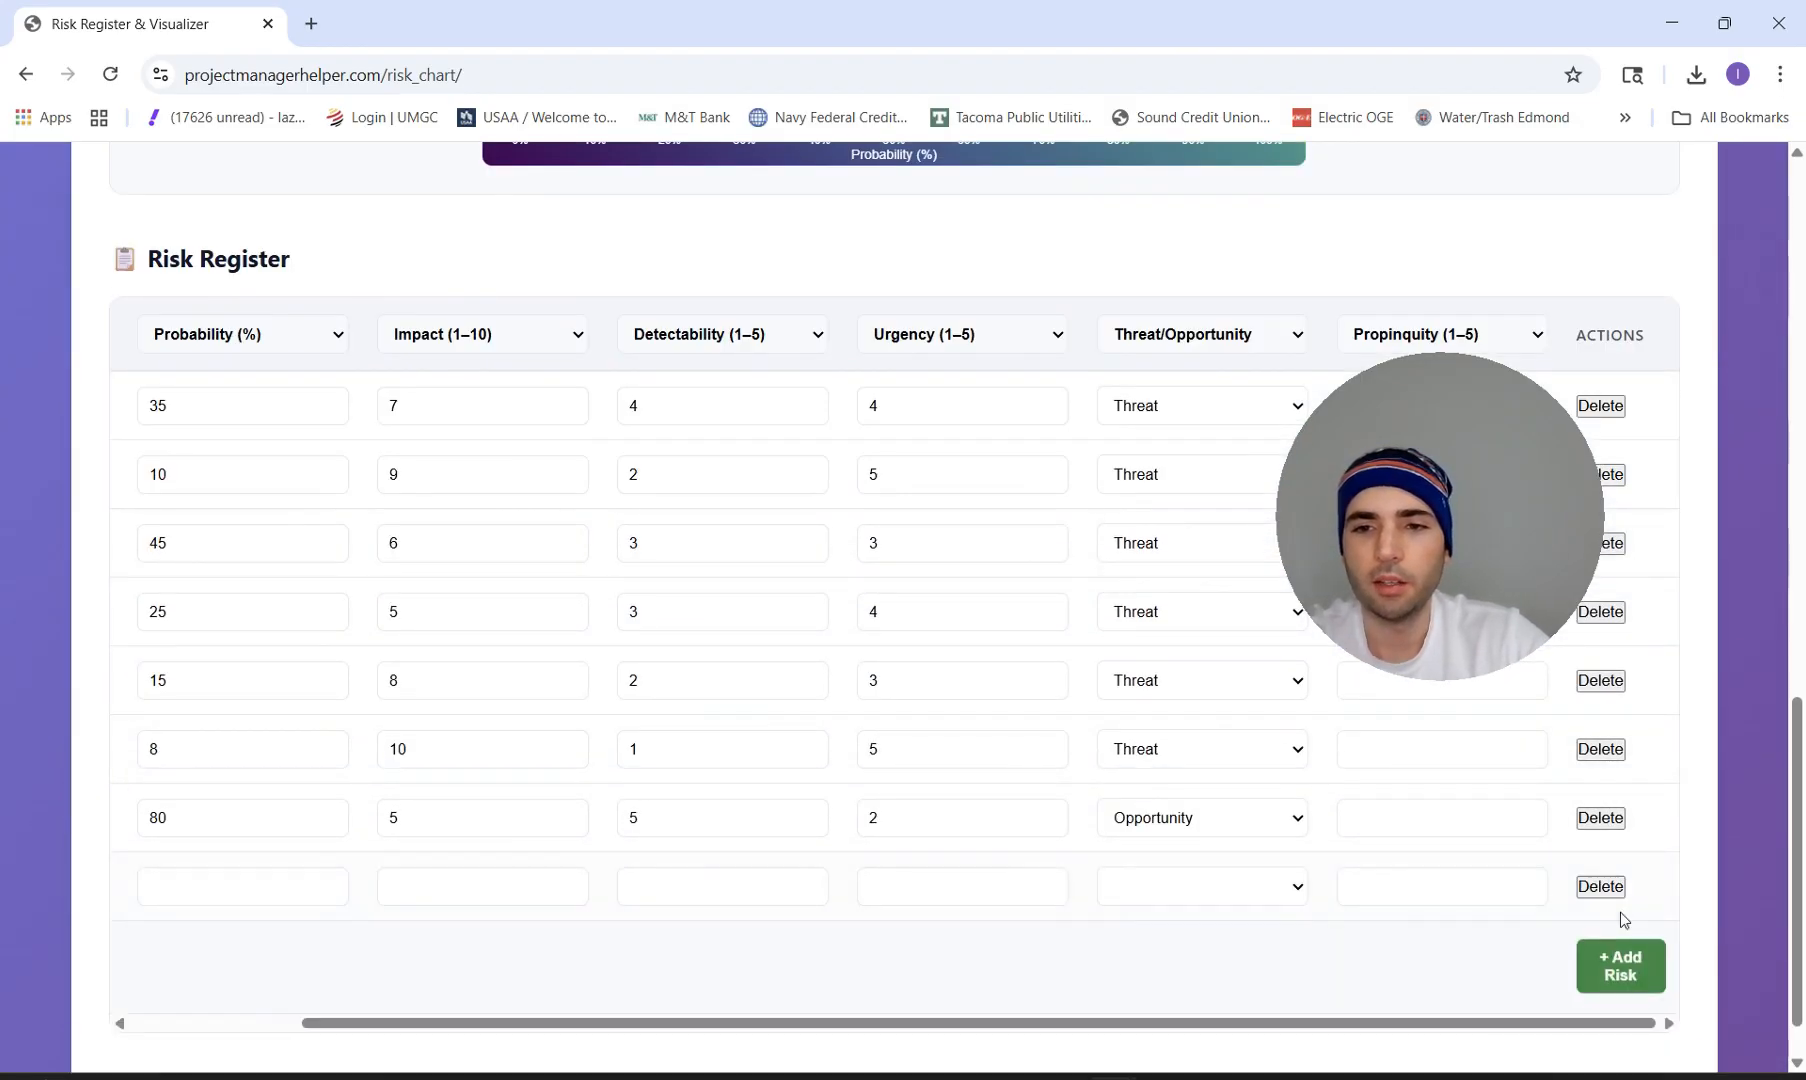
Move the Talent attrition, Scope creep, Supply chain delay and Significant Delay labels up so they sit clear of their bubbles.
{"action": "scroll", "coordinate": [1060, 615], "scroll_direction": "up", "scroll_amount": 6}
{"action": "scroll", "coordinate": [1062, 614], "scroll_direction": "up", "scroll_amount": 2}
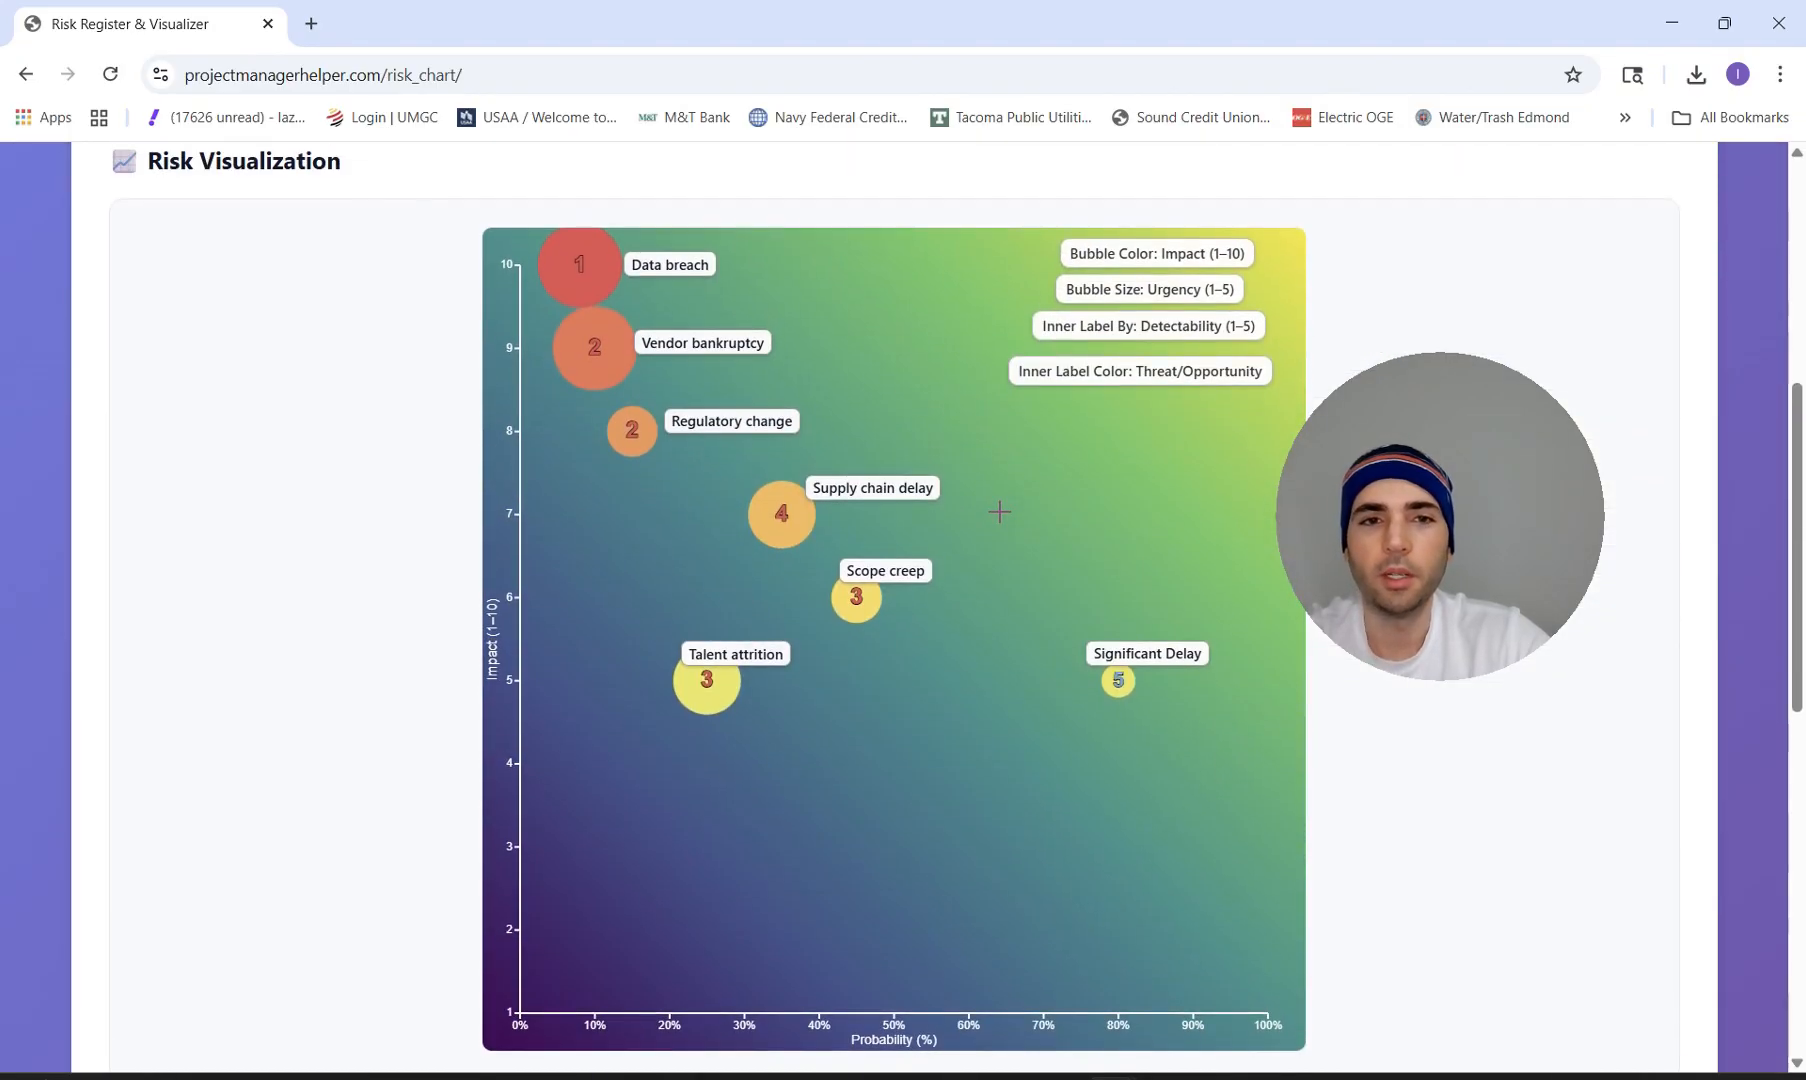
{"action": "mouse_move", "coordinate": [728, 667]}
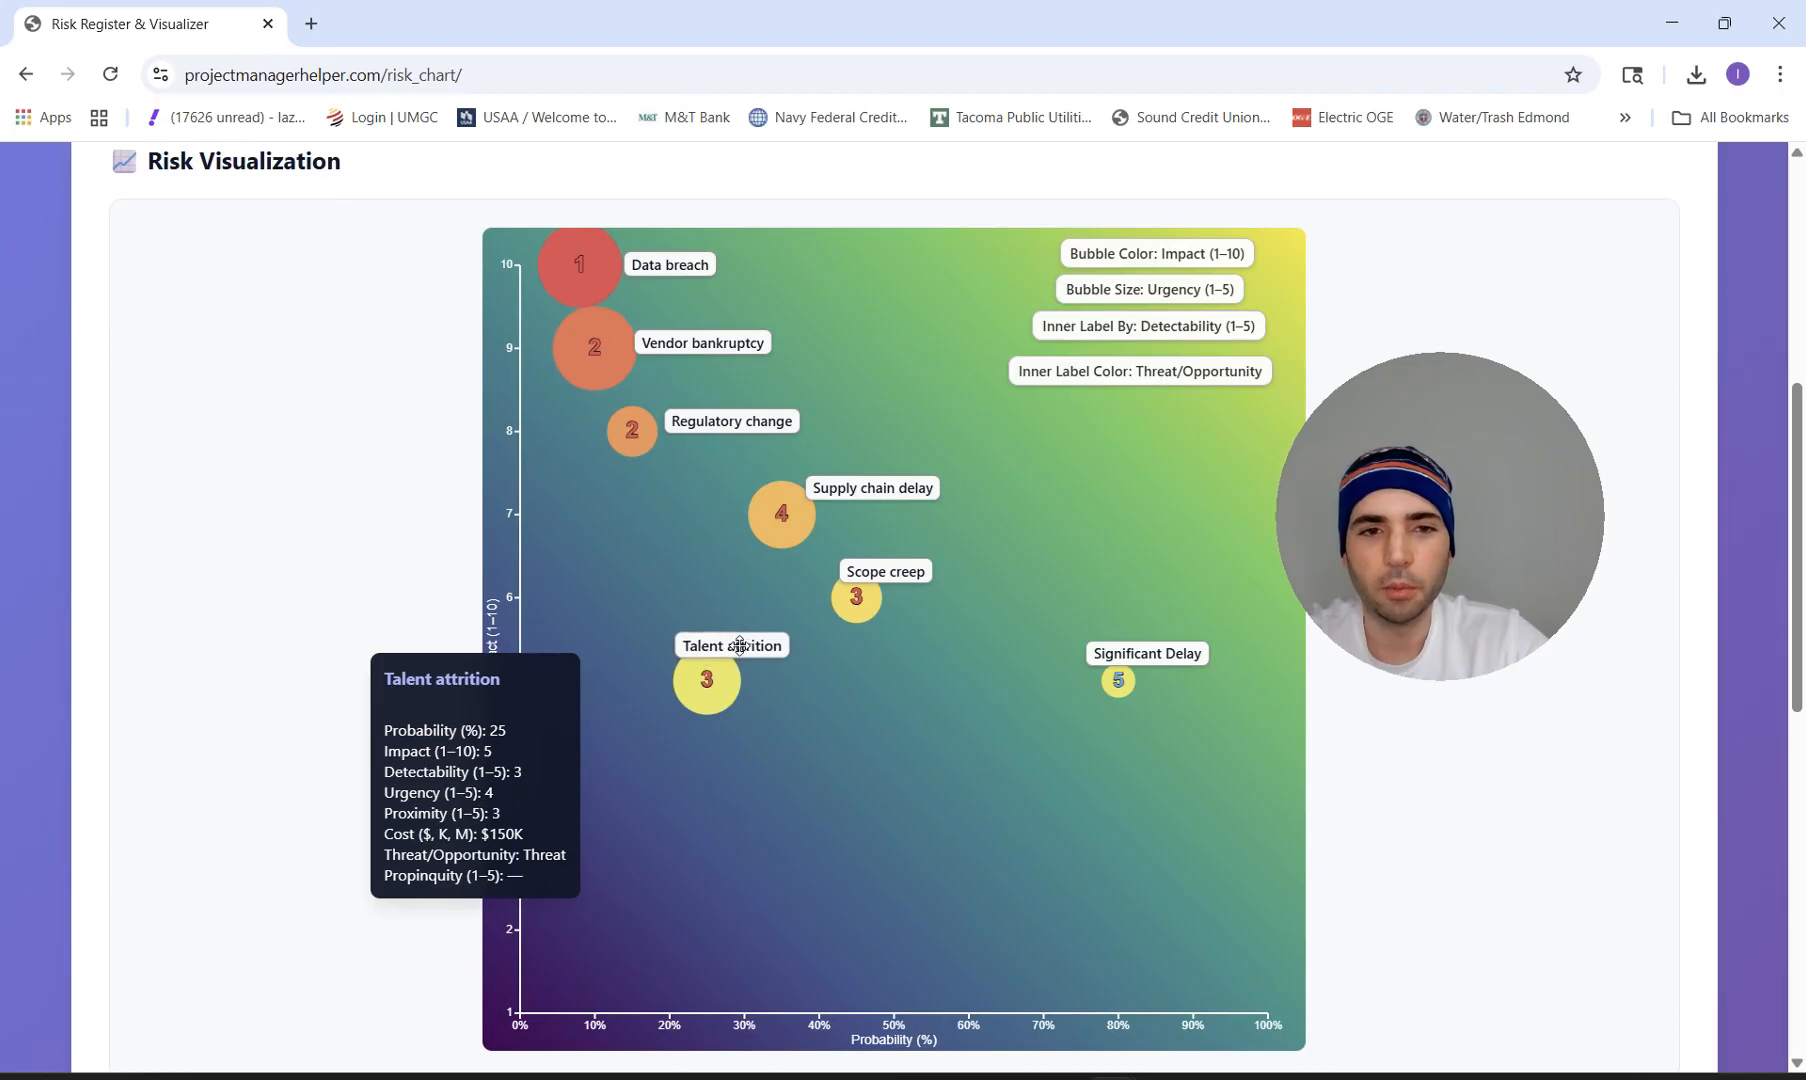
{"action": "mouse_move", "coordinate": [851, 574]}
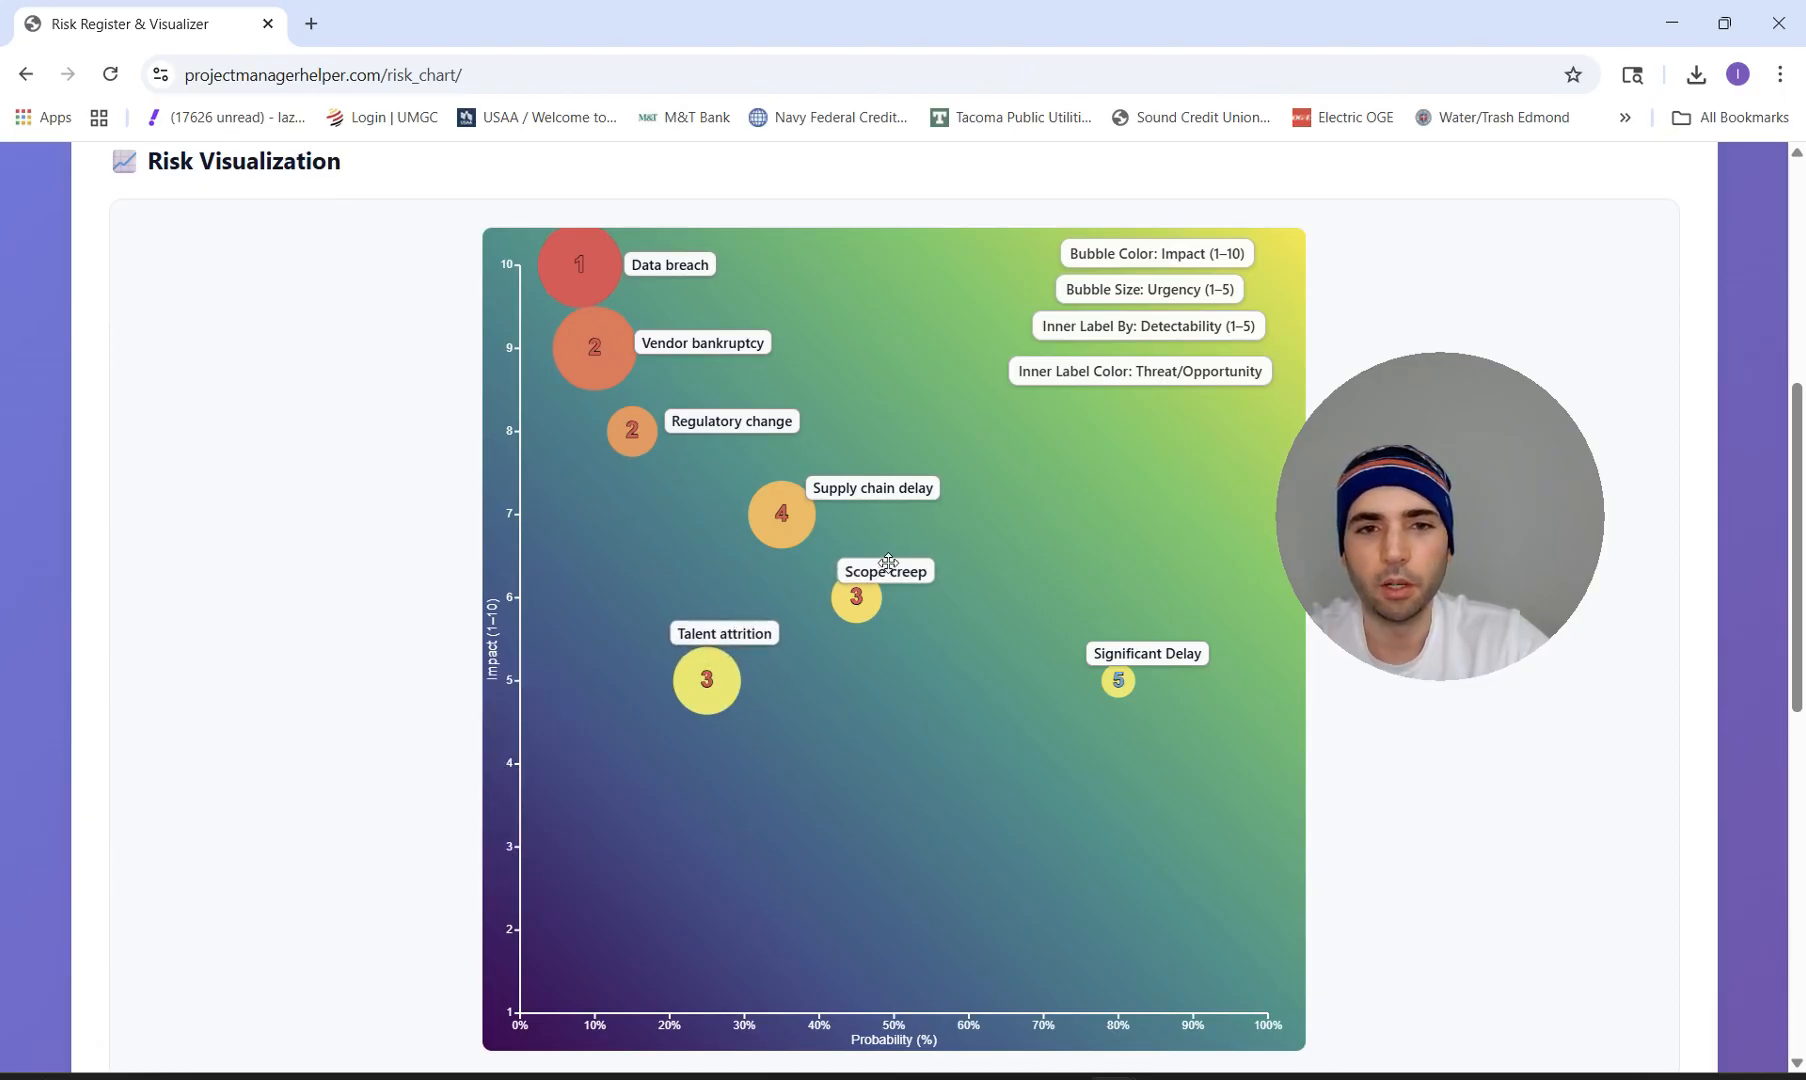
{"action": "left_click_drag", "start_coordinate": [888, 562], "coordinate": [881, 479]}
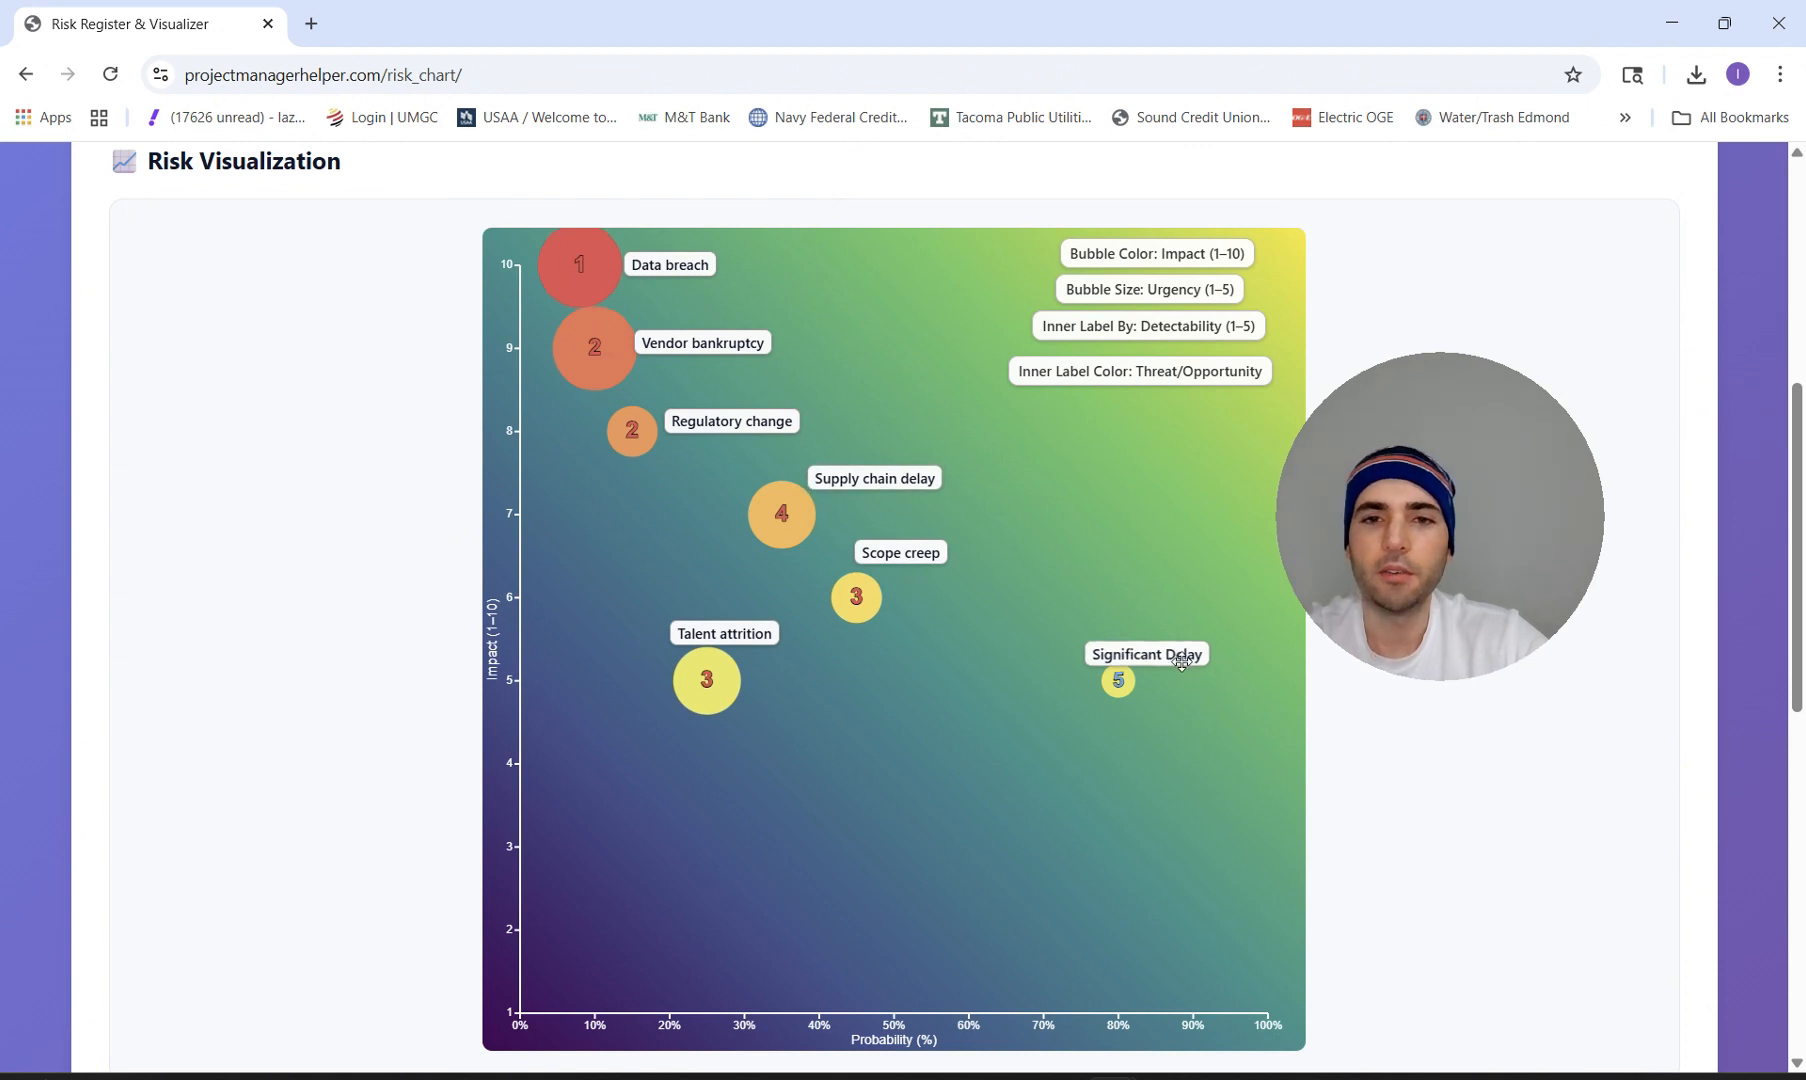
{"action": "left_click_drag", "start_coordinate": [1181, 661], "coordinate": [1177, 648]}
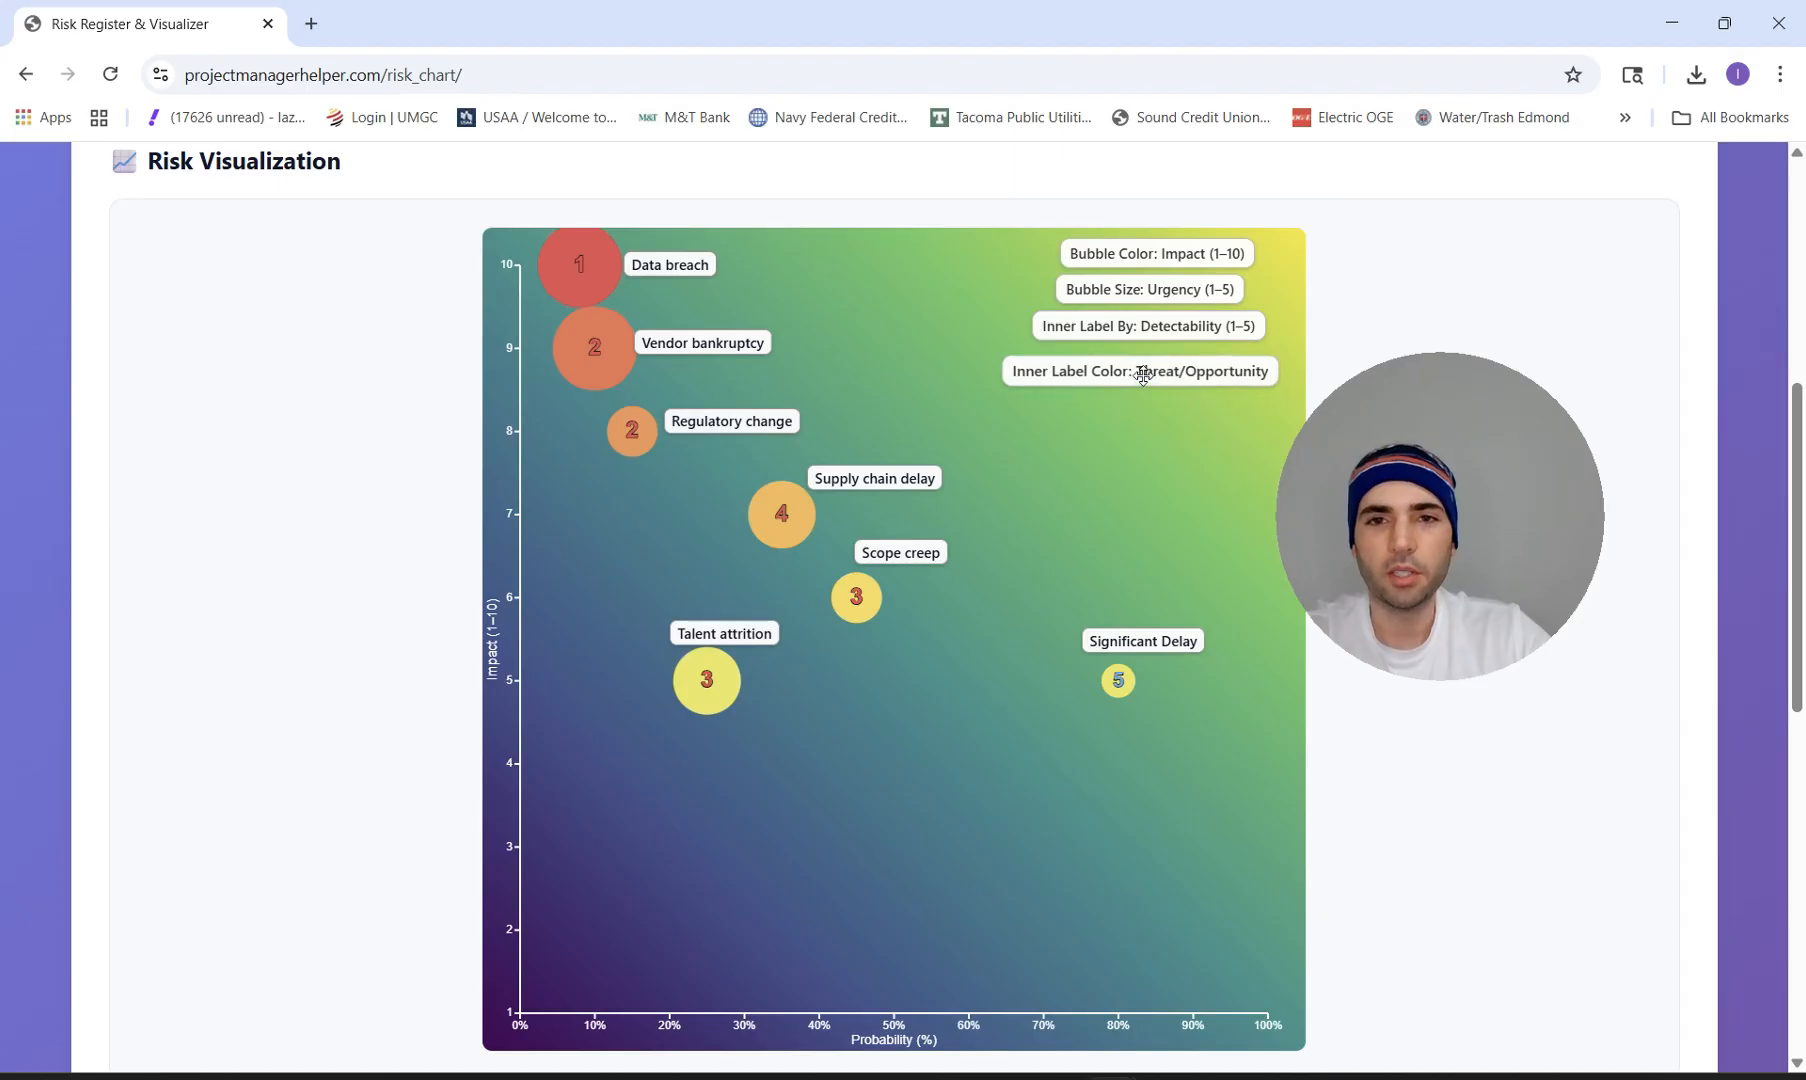
Move the Inner Label Color legend slightly up so it lines up evenly beneath the other chart legends.
{"action": "left_click_drag", "start_coordinate": [1143, 374], "coordinate": [1146, 366]}
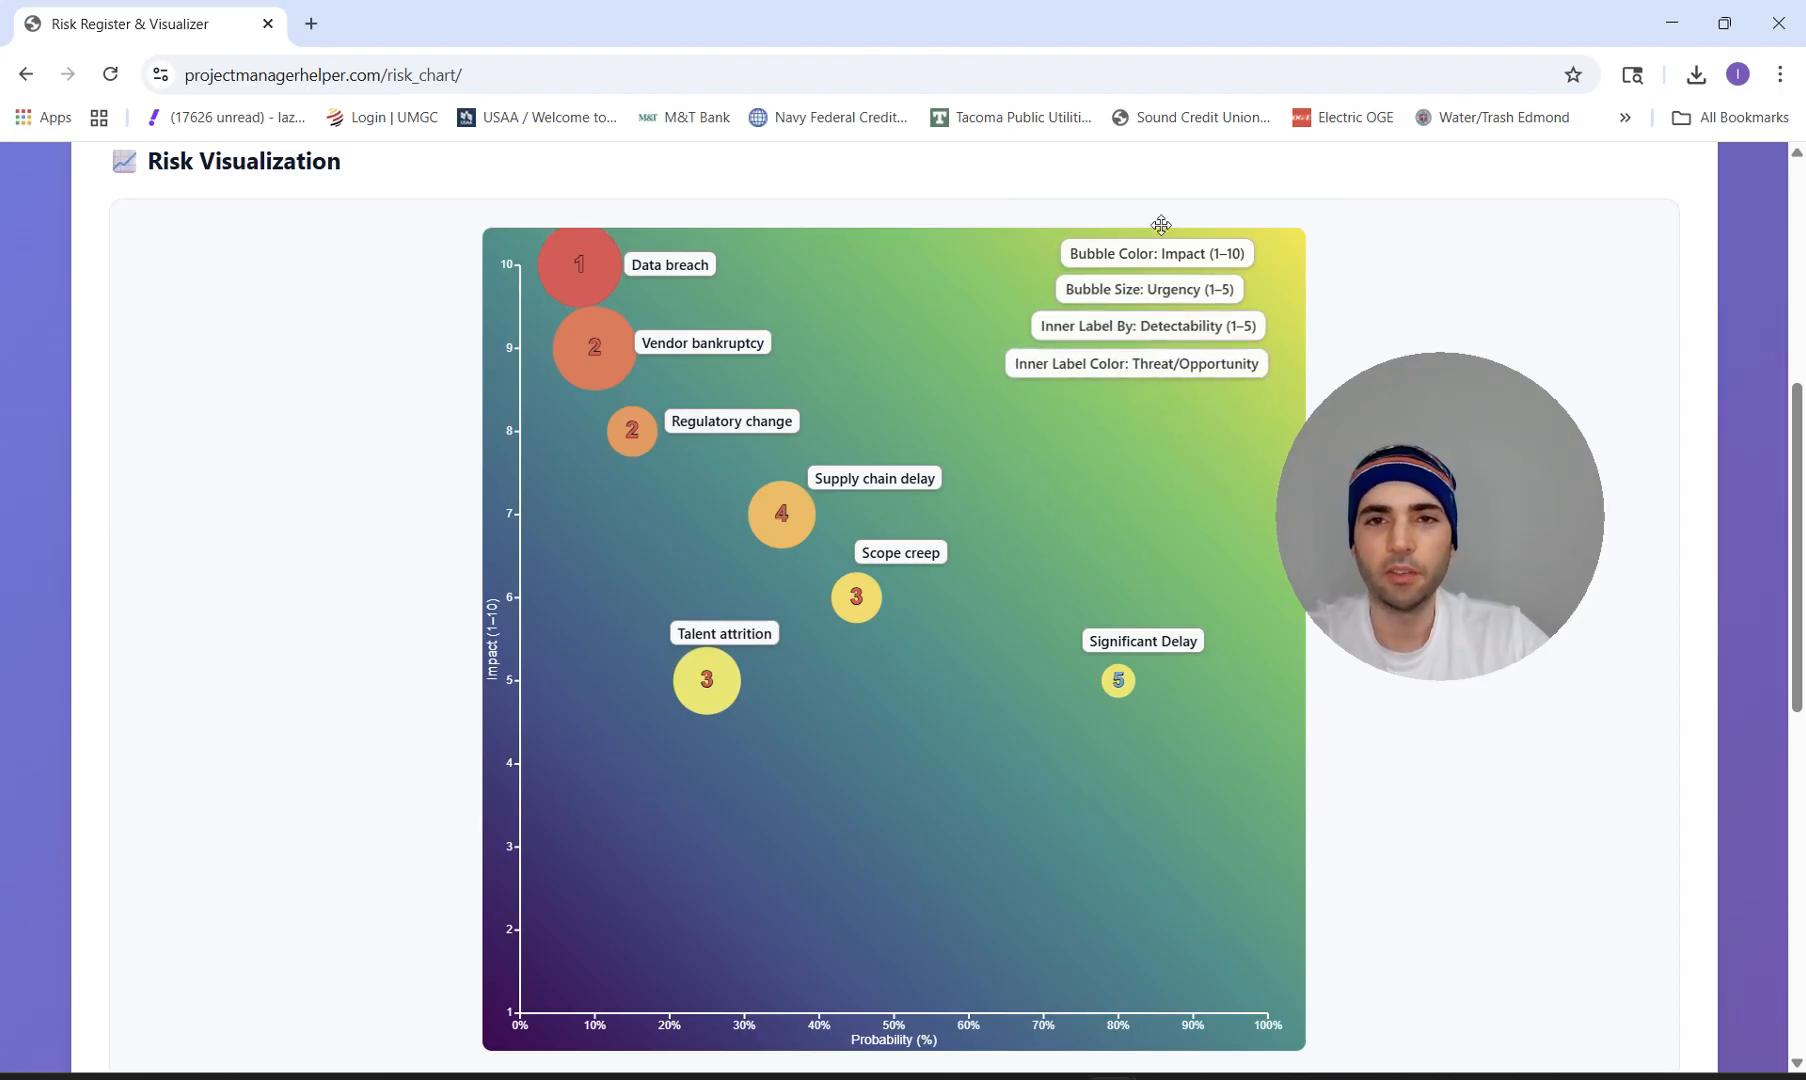
{"action": "scroll", "coordinate": [1213, 521], "scroll_direction": "down", "scroll_amount": 2}
{"action": "scroll", "coordinate": [1104, 788], "scroll_direction": "up", "scroll_amount": 2}
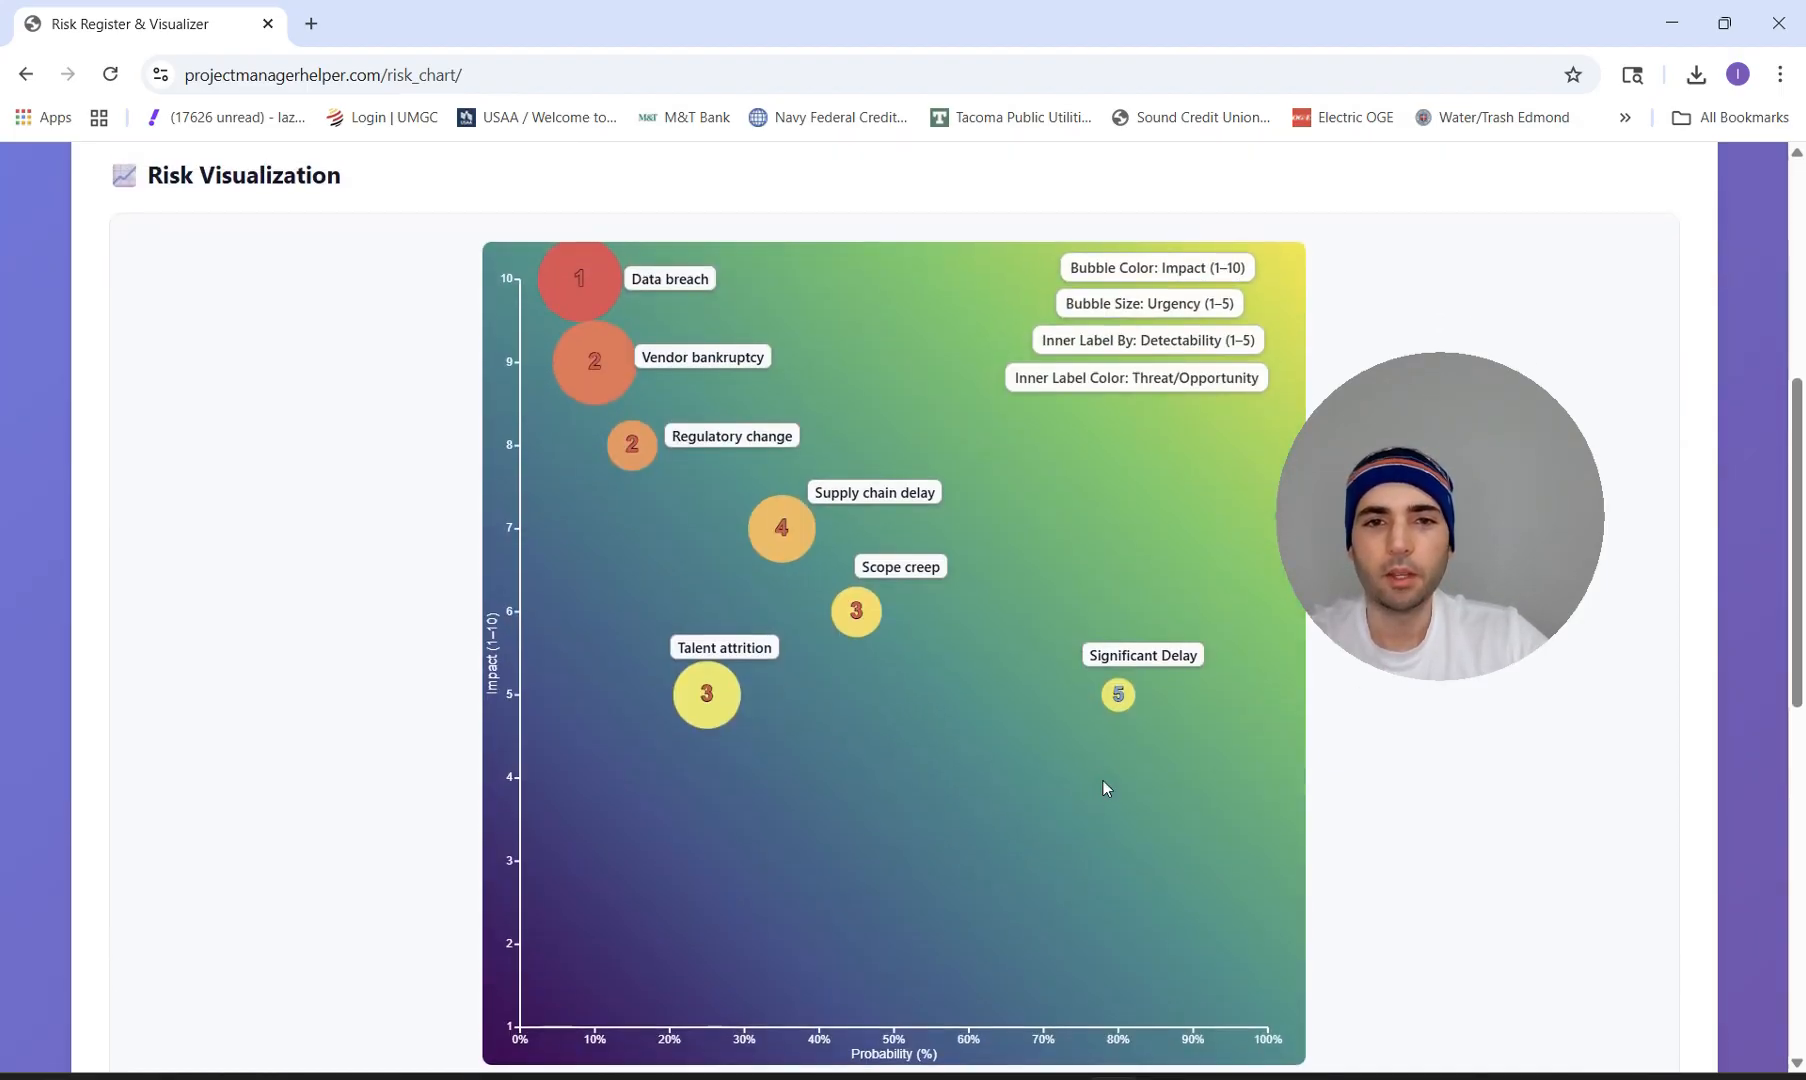
Go to the Project Manager Helper home page and look through its catalogue of tools.
{"action": "scroll", "coordinate": [1046, 700], "scroll_direction": "up", "scroll_amount": 6}
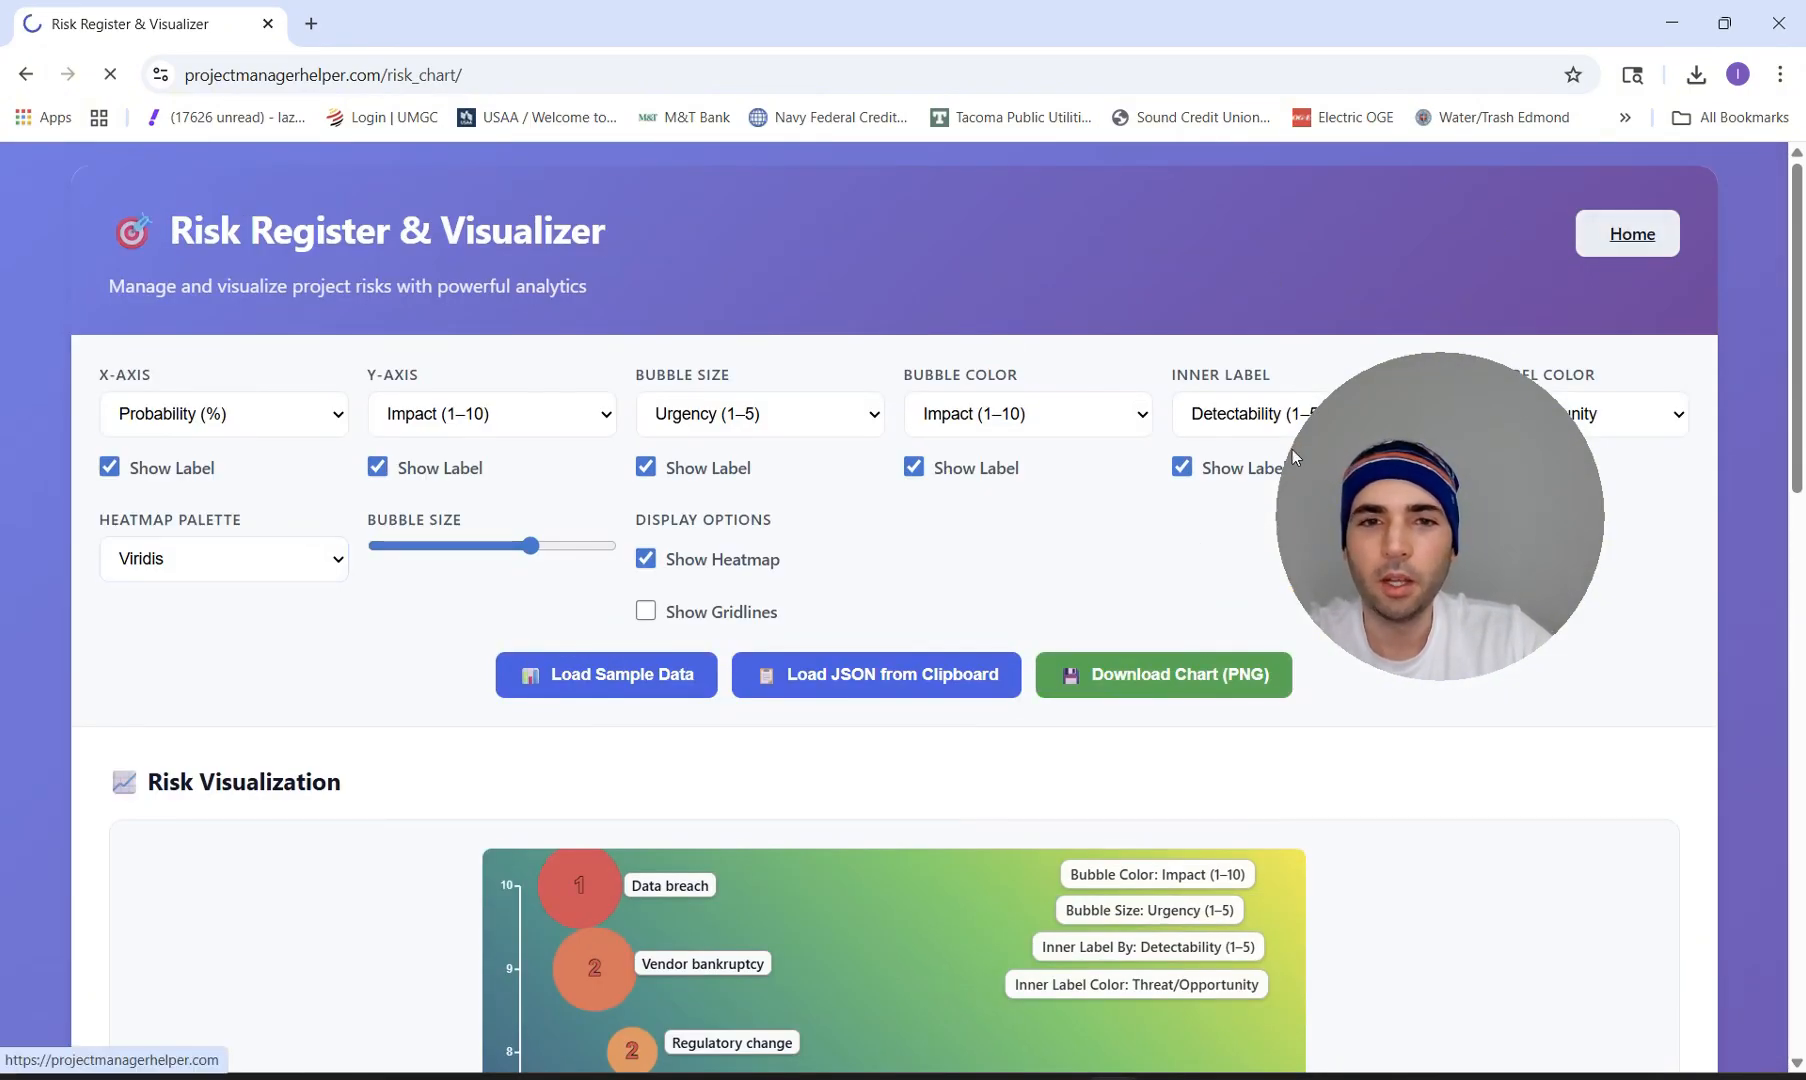
{"action": "left_click", "coordinate": [1628, 233]}
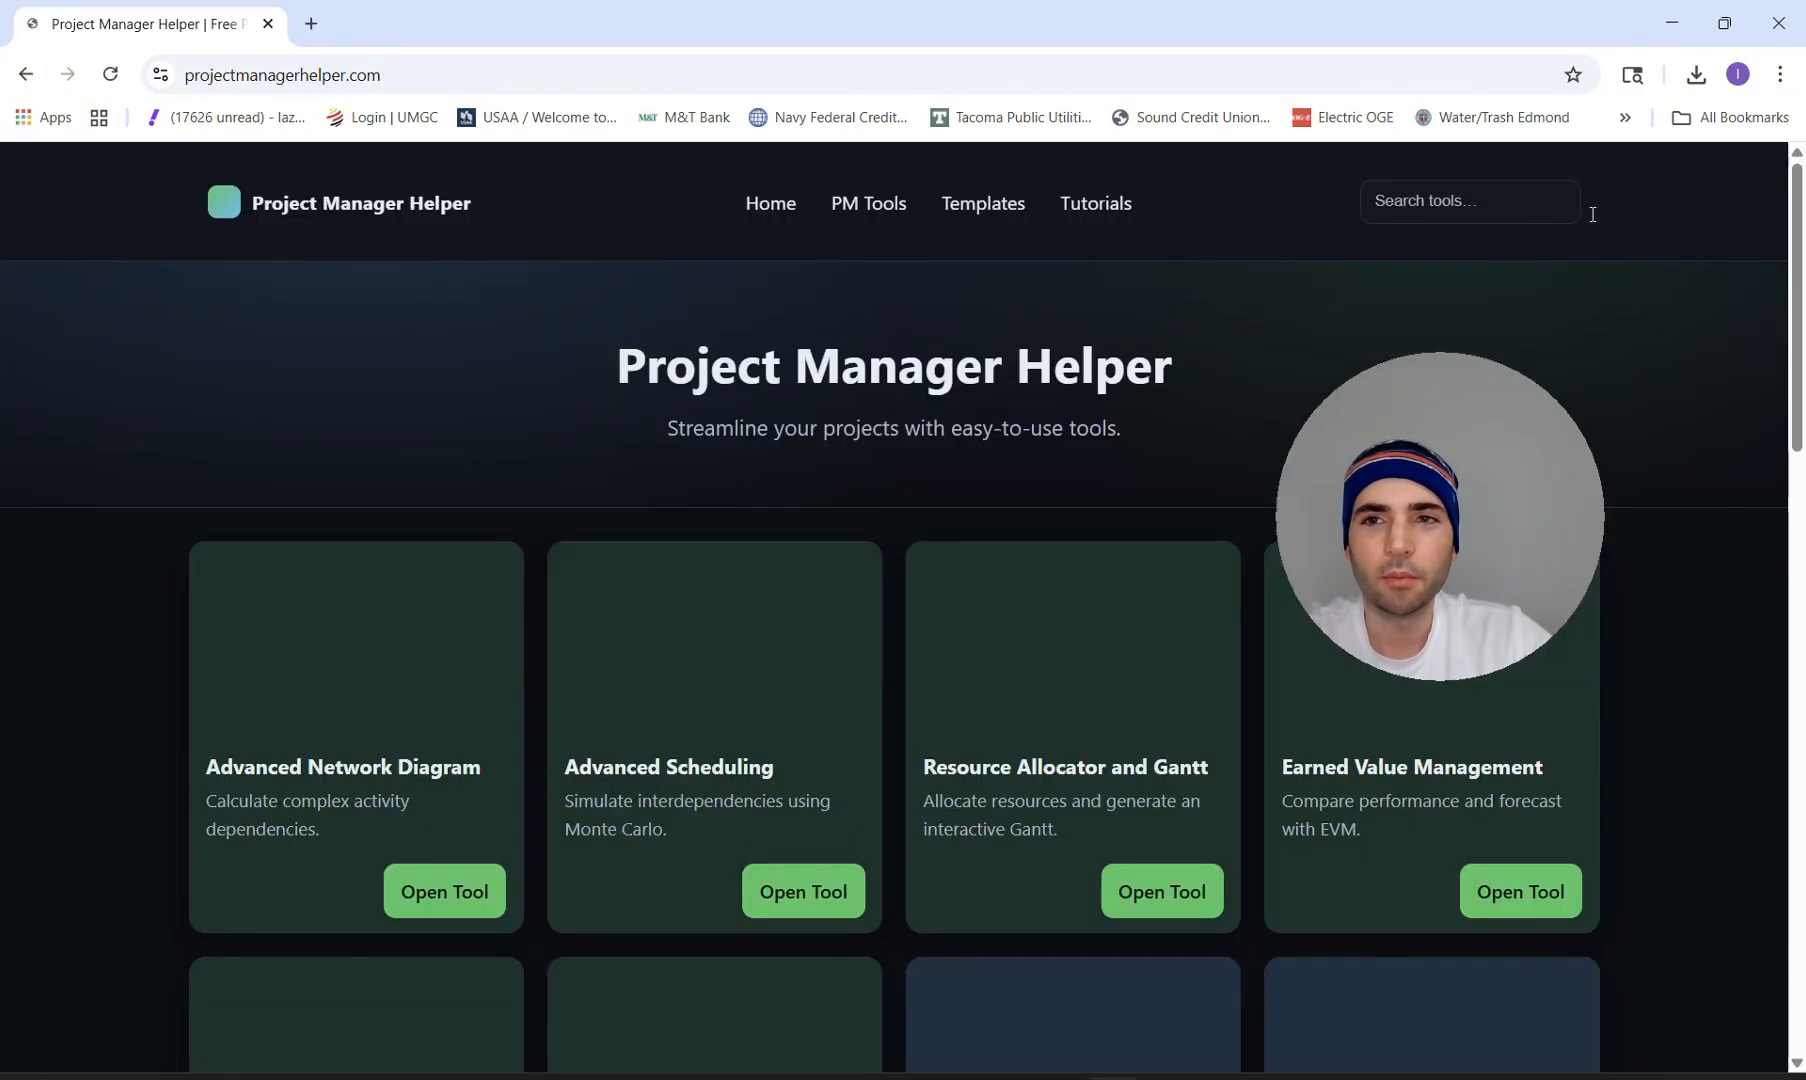
{"action": "scroll", "coordinate": [1047, 441], "scroll_direction": "down", "scroll_amount": 15}
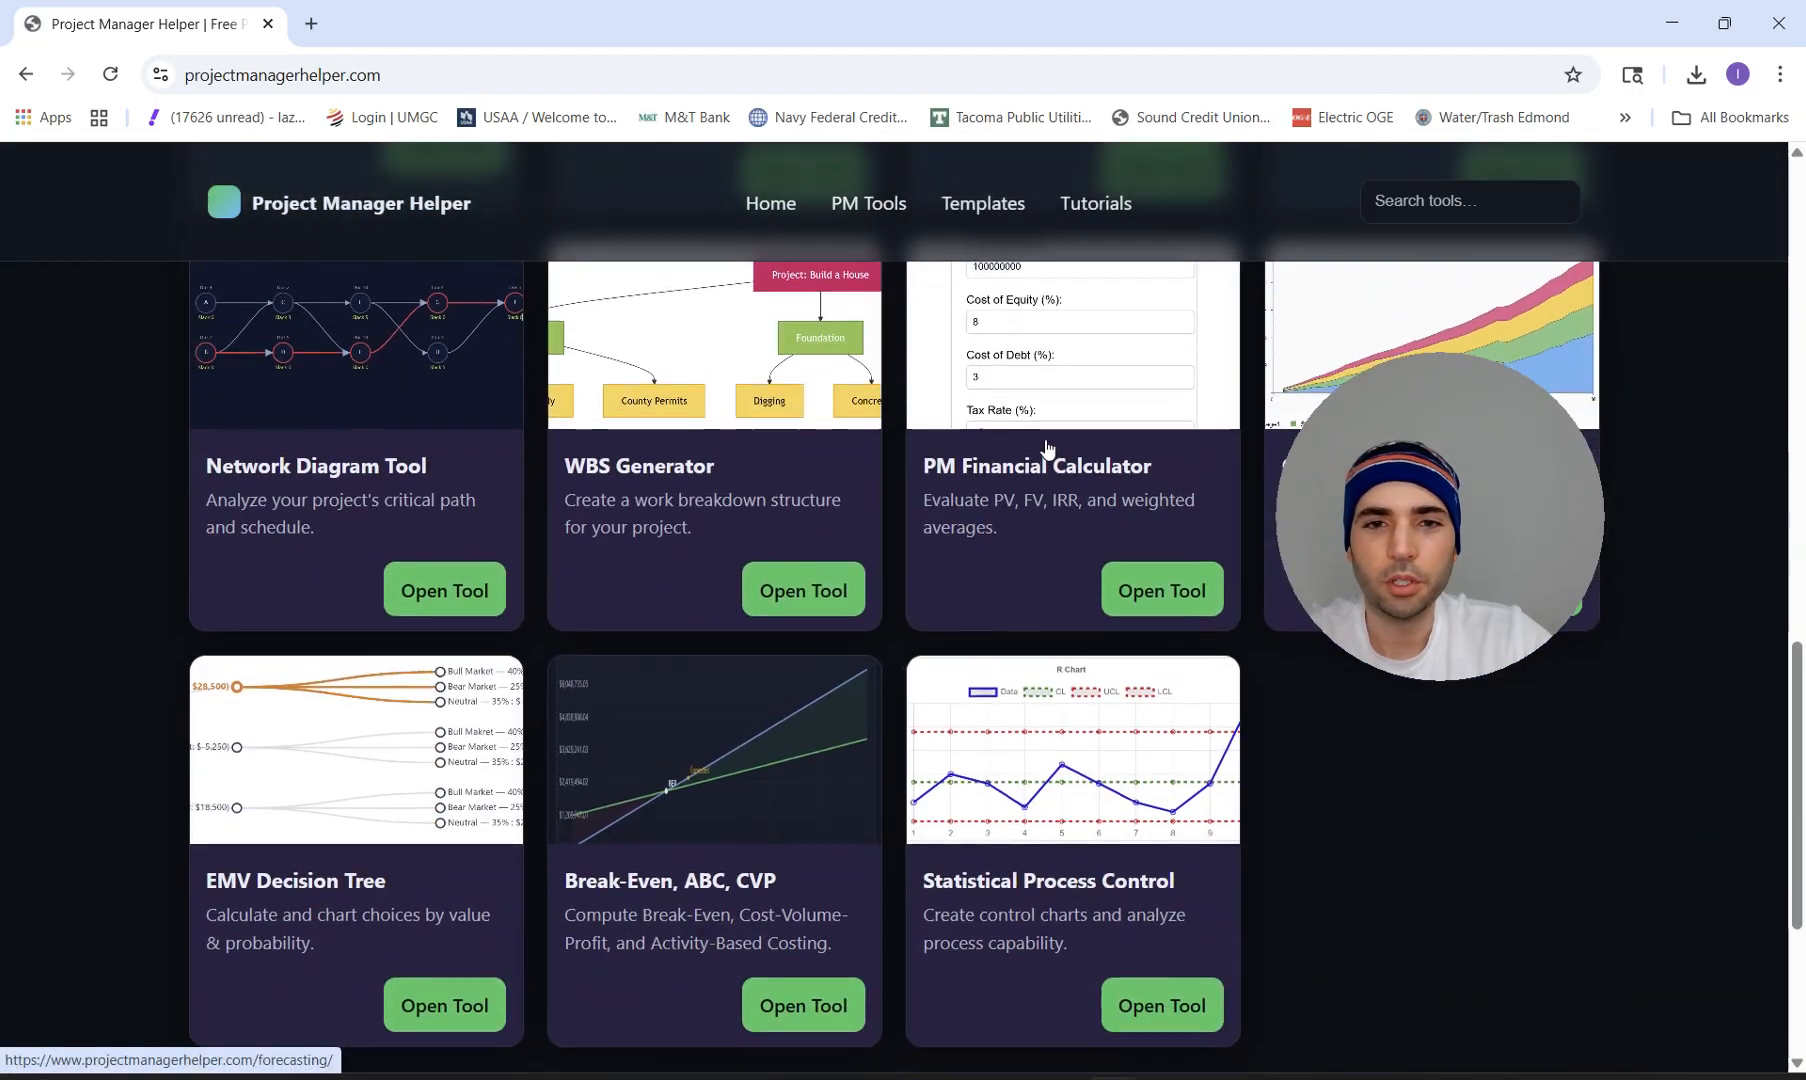
{"action": "scroll", "coordinate": [1047, 447], "scroll_direction": "up", "scroll_amount": 13}
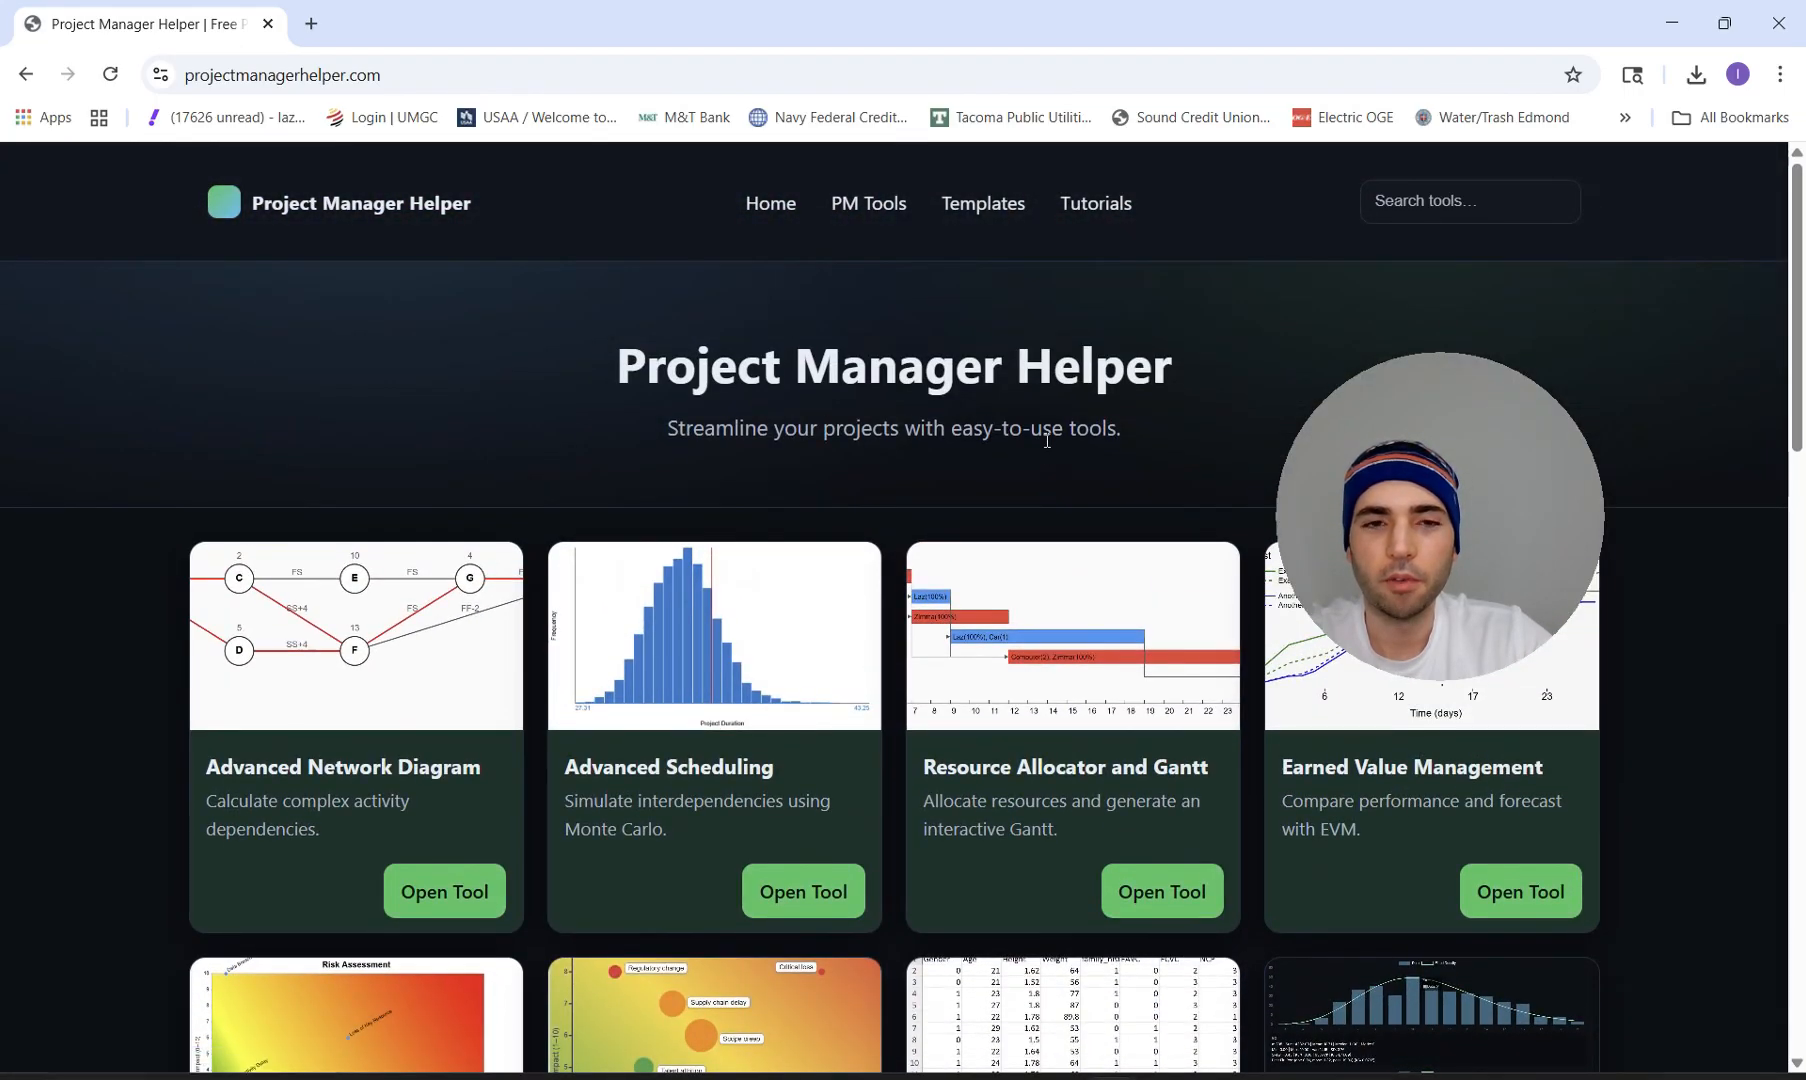
{"action": "scroll", "coordinate": [1047, 449], "scroll_direction": "down", "scroll_amount": 2}
{"action": "scroll", "coordinate": [1047, 449], "scroll_direction": "up", "scroll_amount": 2}
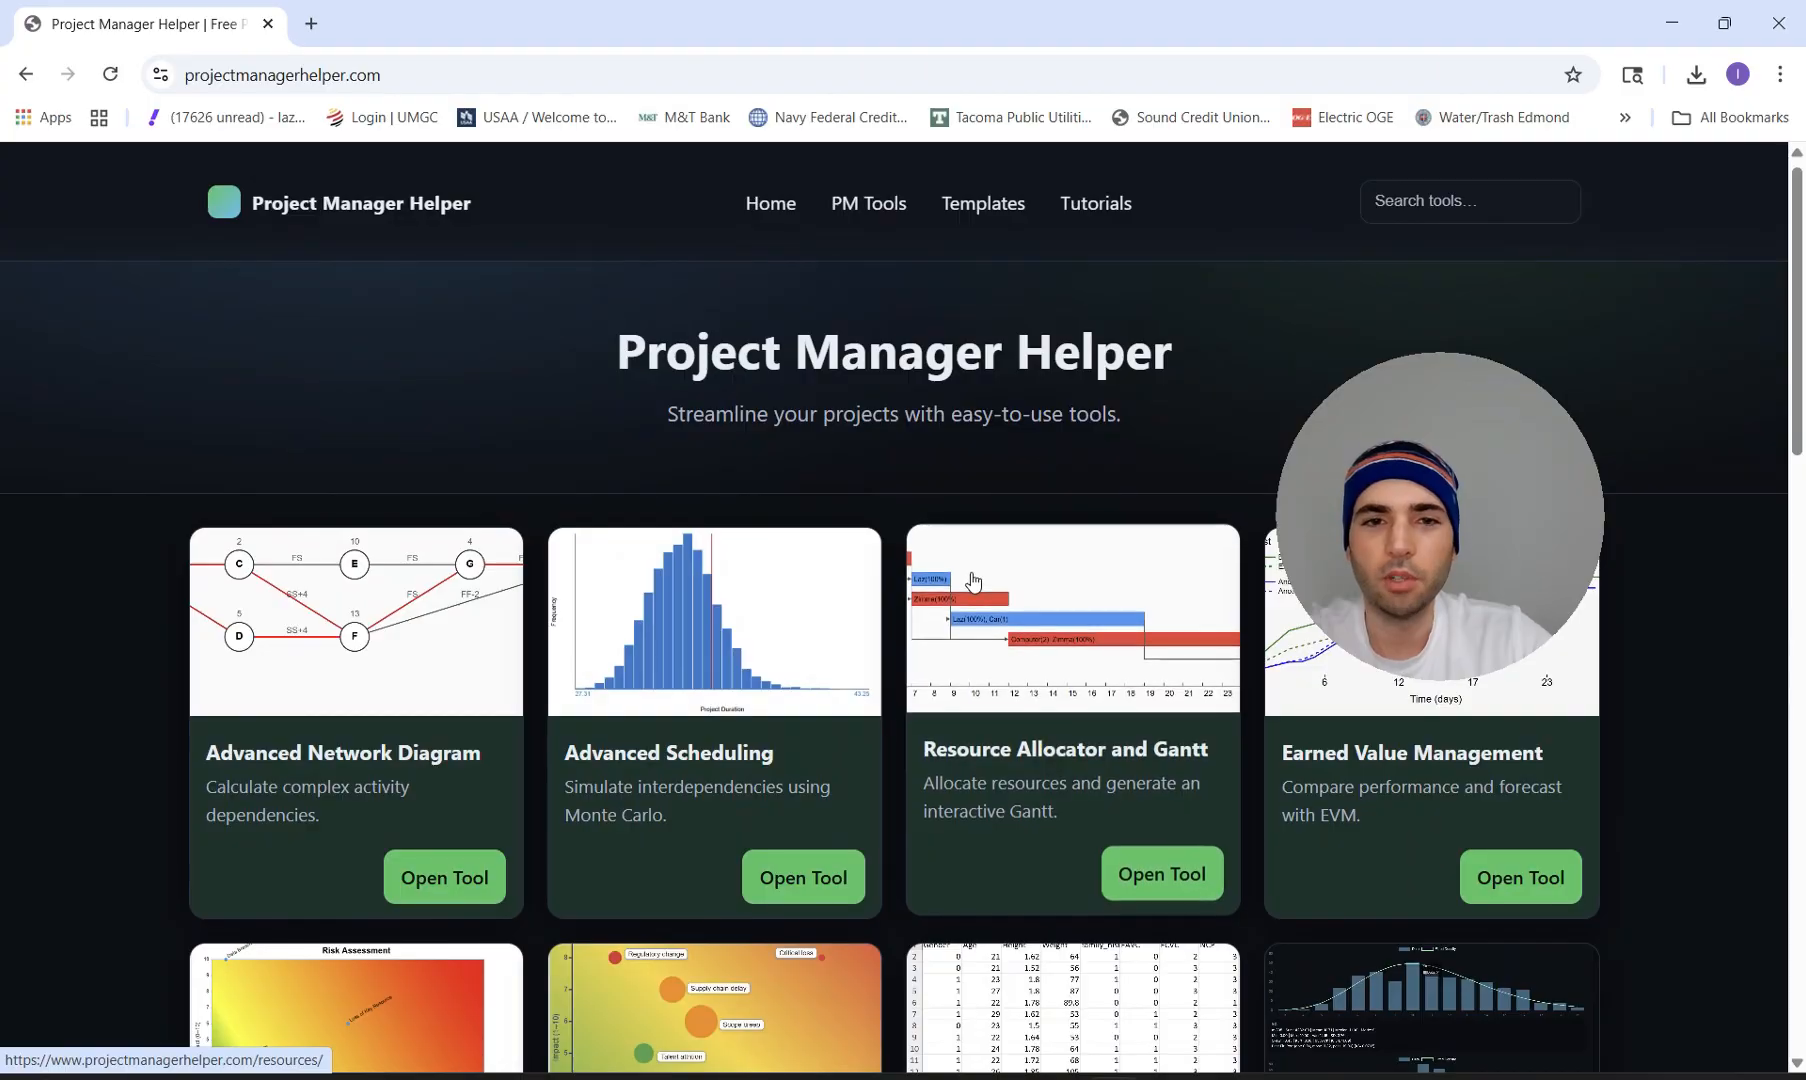
{"action": "scroll", "coordinate": [1040, 447], "scroll_direction": "down", "scroll_amount": 8}
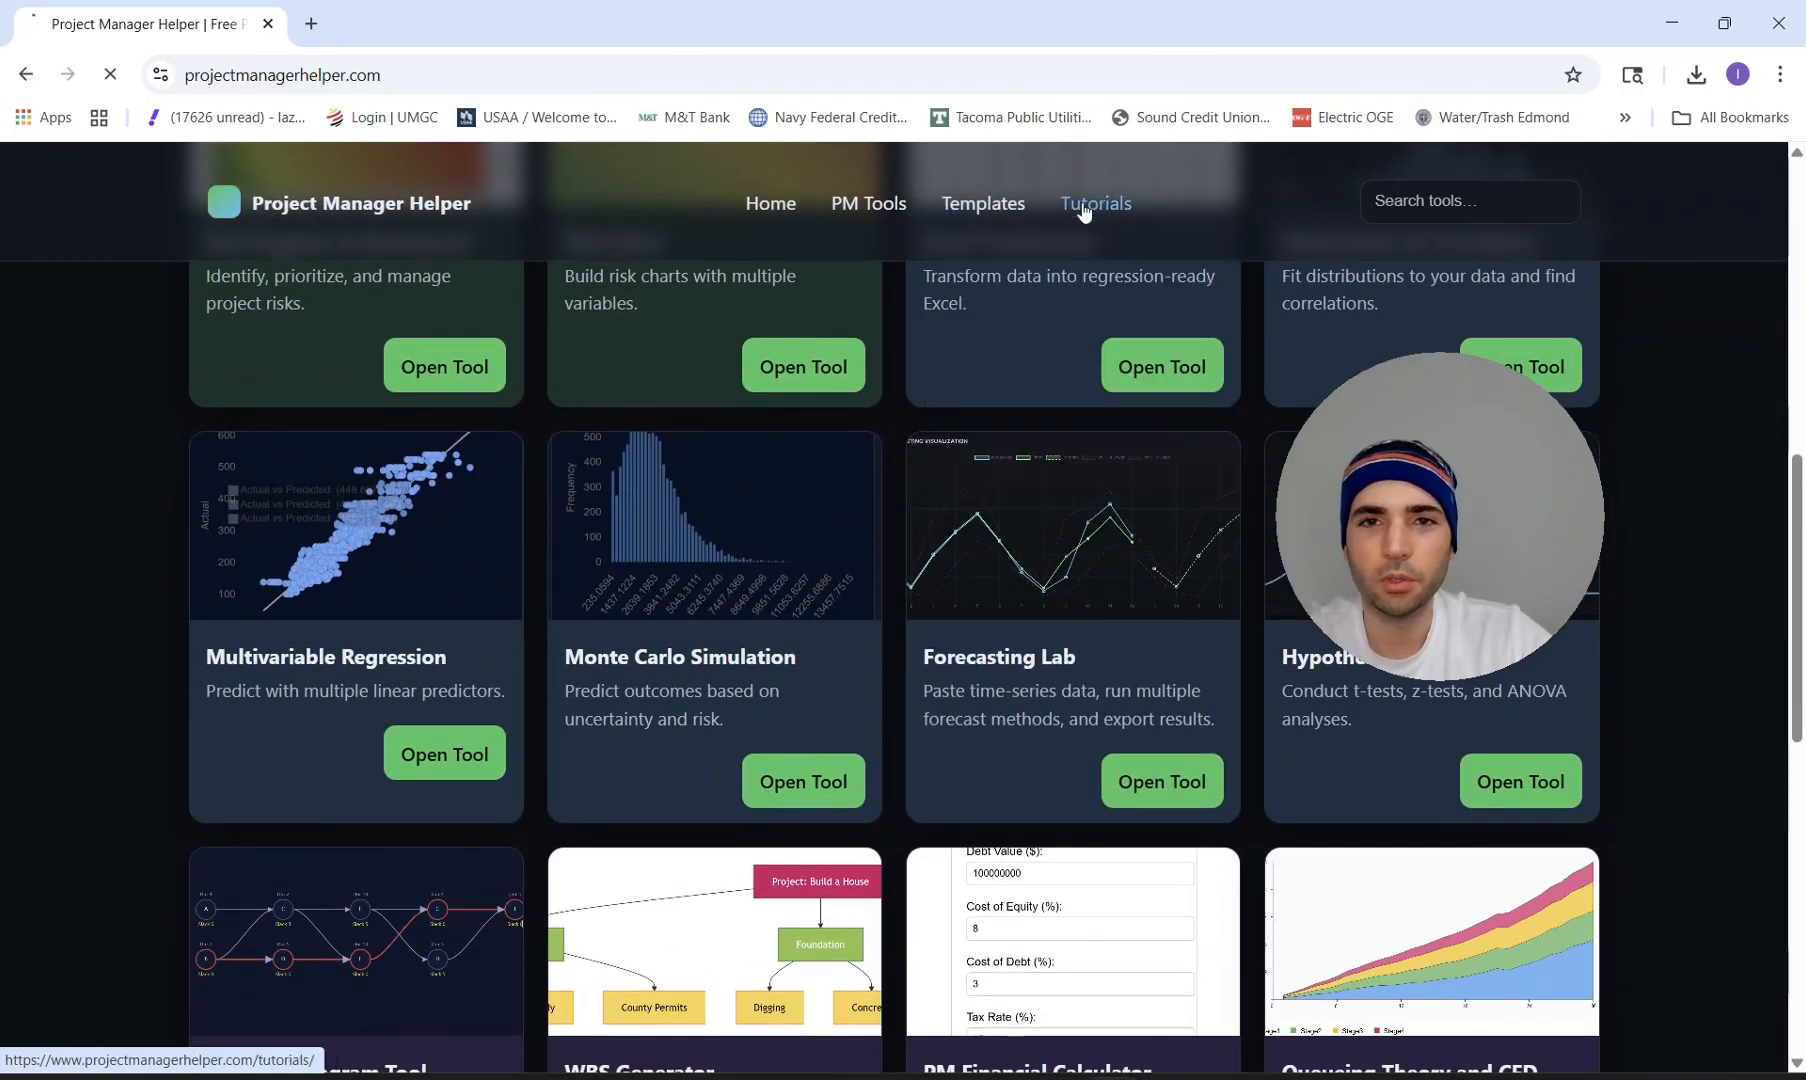
Open the site's Tutorials page and look through the video guides.
{"action": "left_click", "coordinate": [1093, 203]}
{"action": "scroll", "coordinate": [1095, 514], "scroll_direction": "down", "scroll_amount": 2}
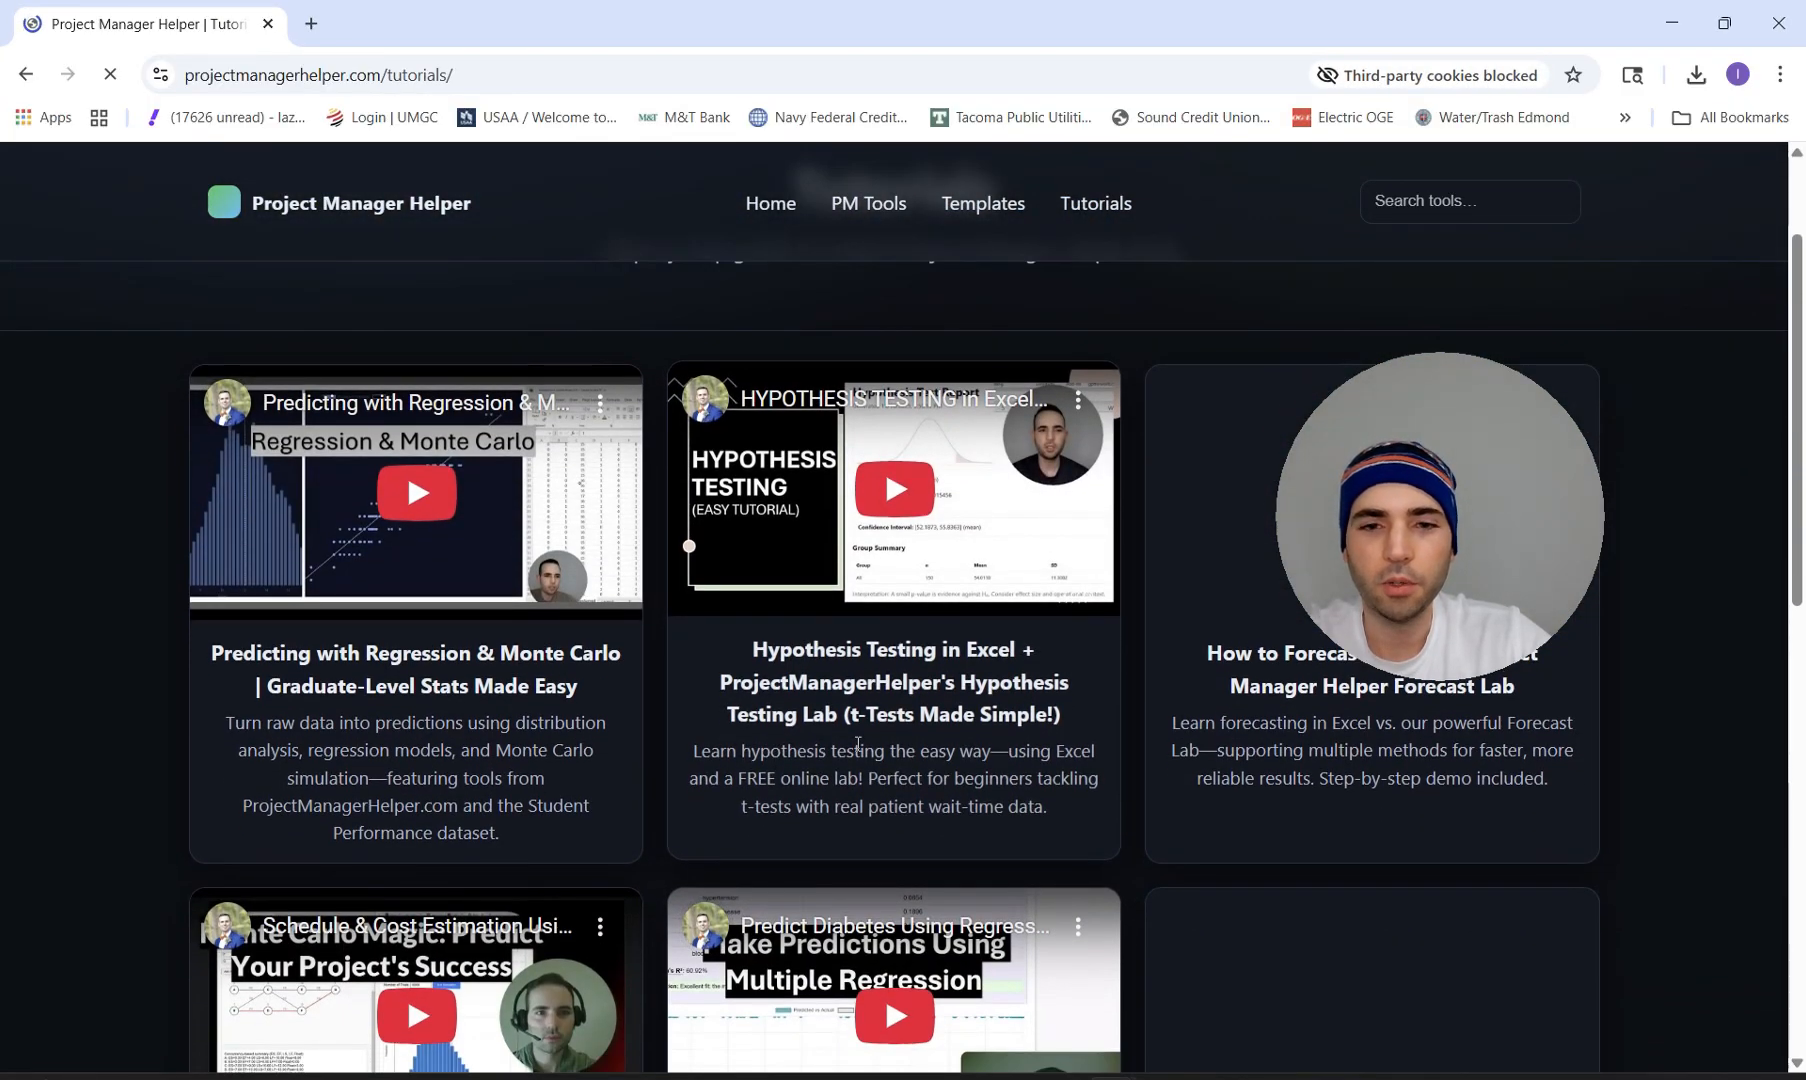
{"action": "scroll", "coordinate": [1082, 511], "scroll_direction": "down", "scroll_amount": 2}
{"action": "scroll", "coordinate": [1082, 511], "scroll_direction": "down", "scroll_amount": 1}
{"action": "scroll", "coordinate": [1082, 511], "scroll_direction": "up", "scroll_amount": 5}
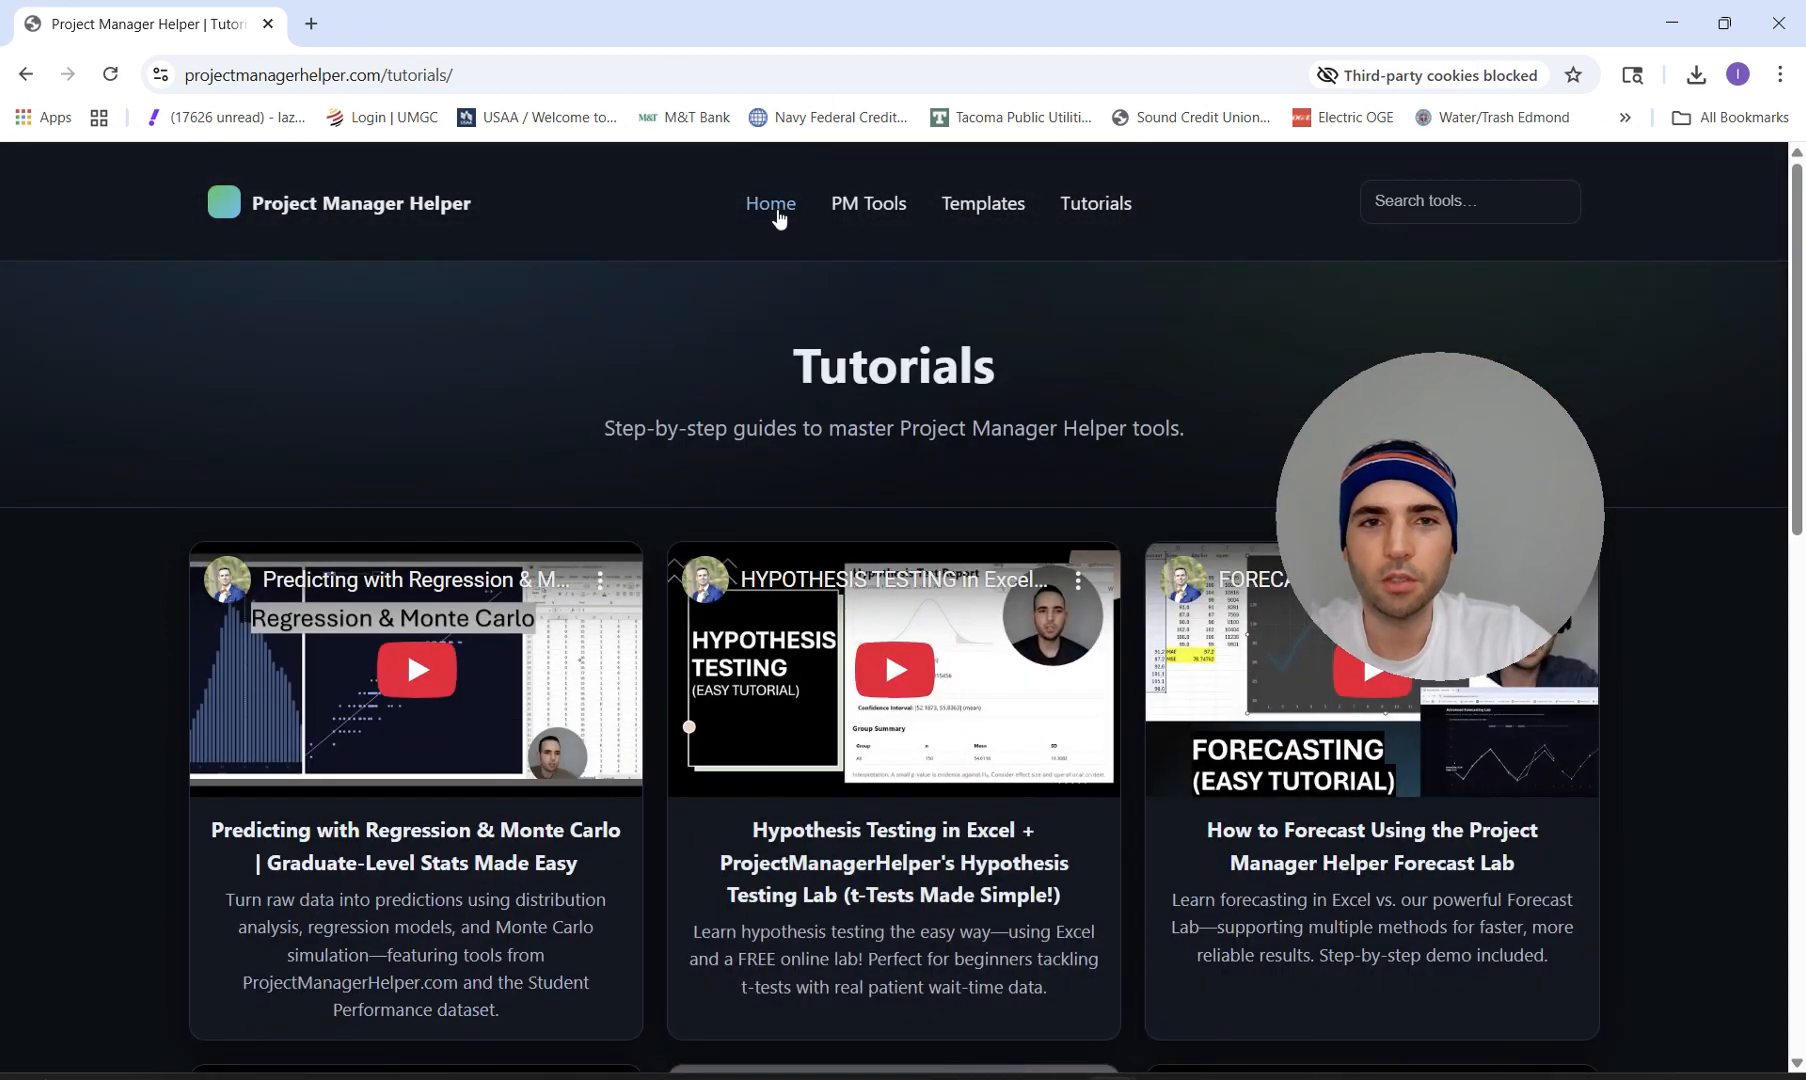
Return to the site's home page and view the first rows of tool cards.
{"action": "left_click", "coordinate": [772, 203]}
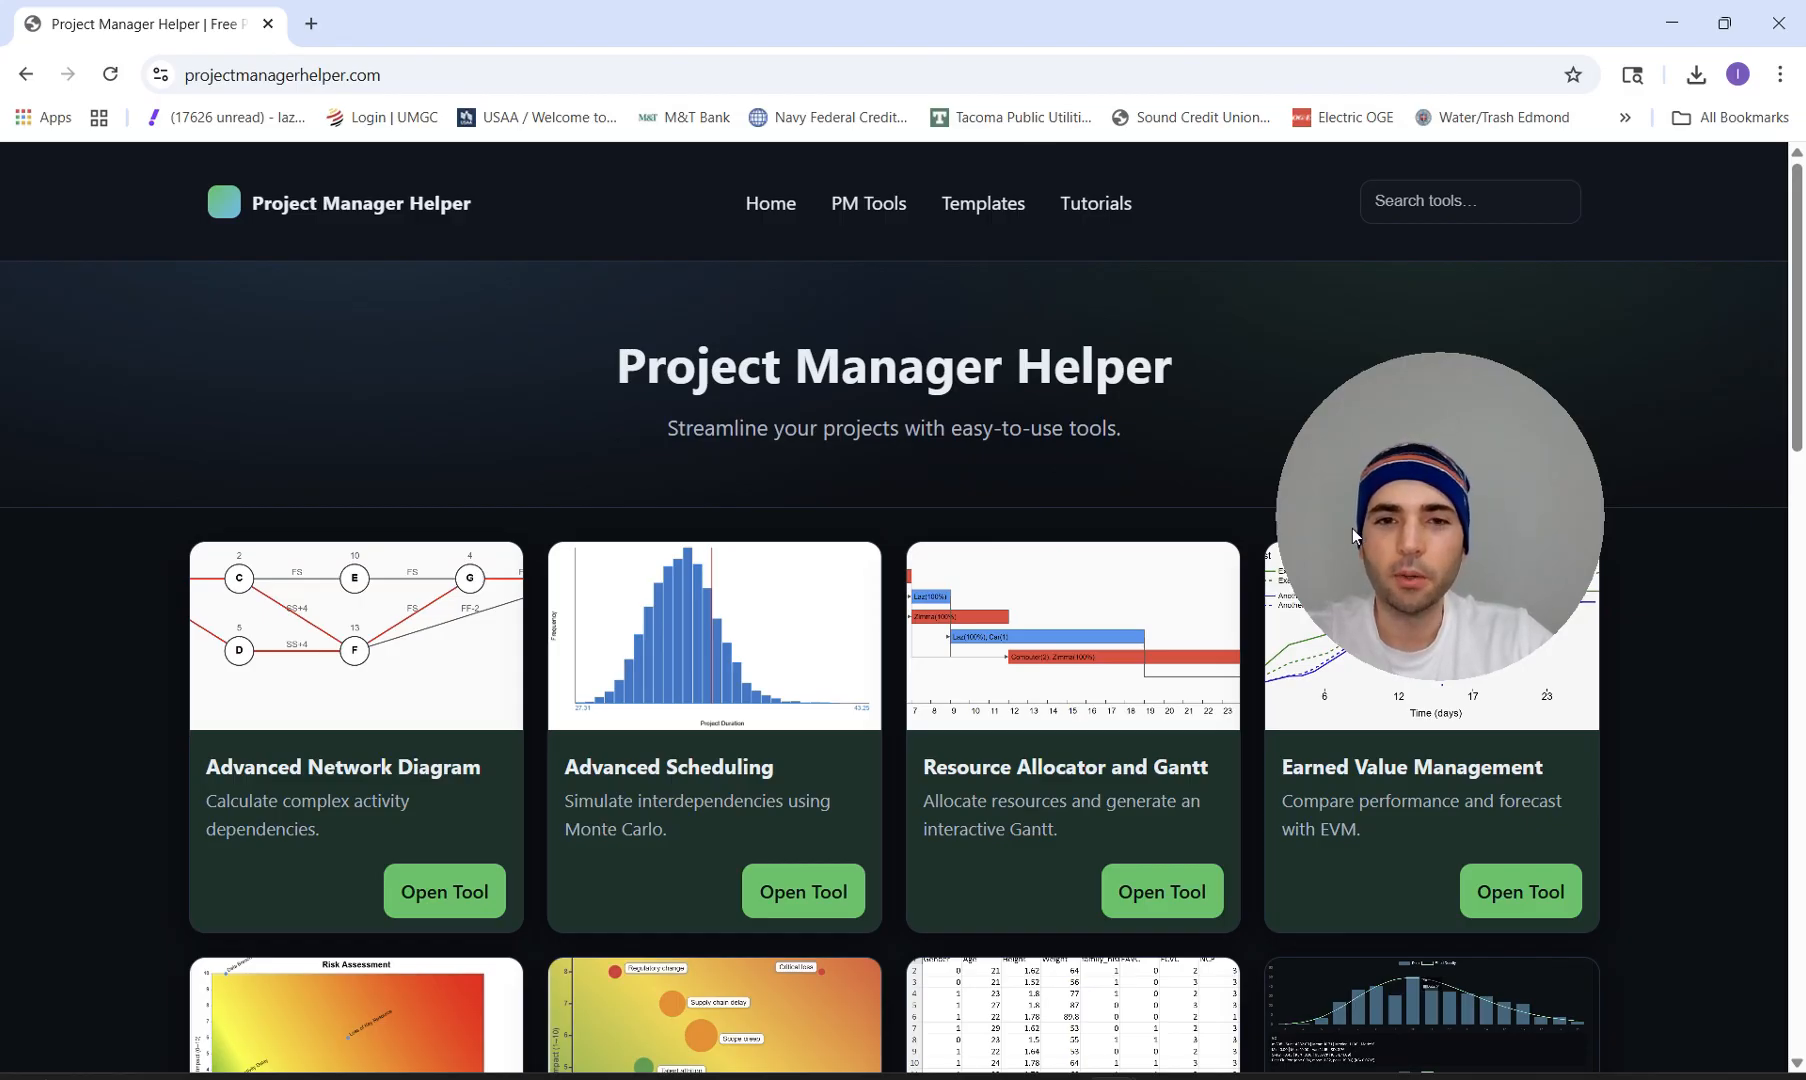
{"action": "scroll", "coordinate": [1218, 746], "scroll_direction": "down", "scroll_amount": 4}
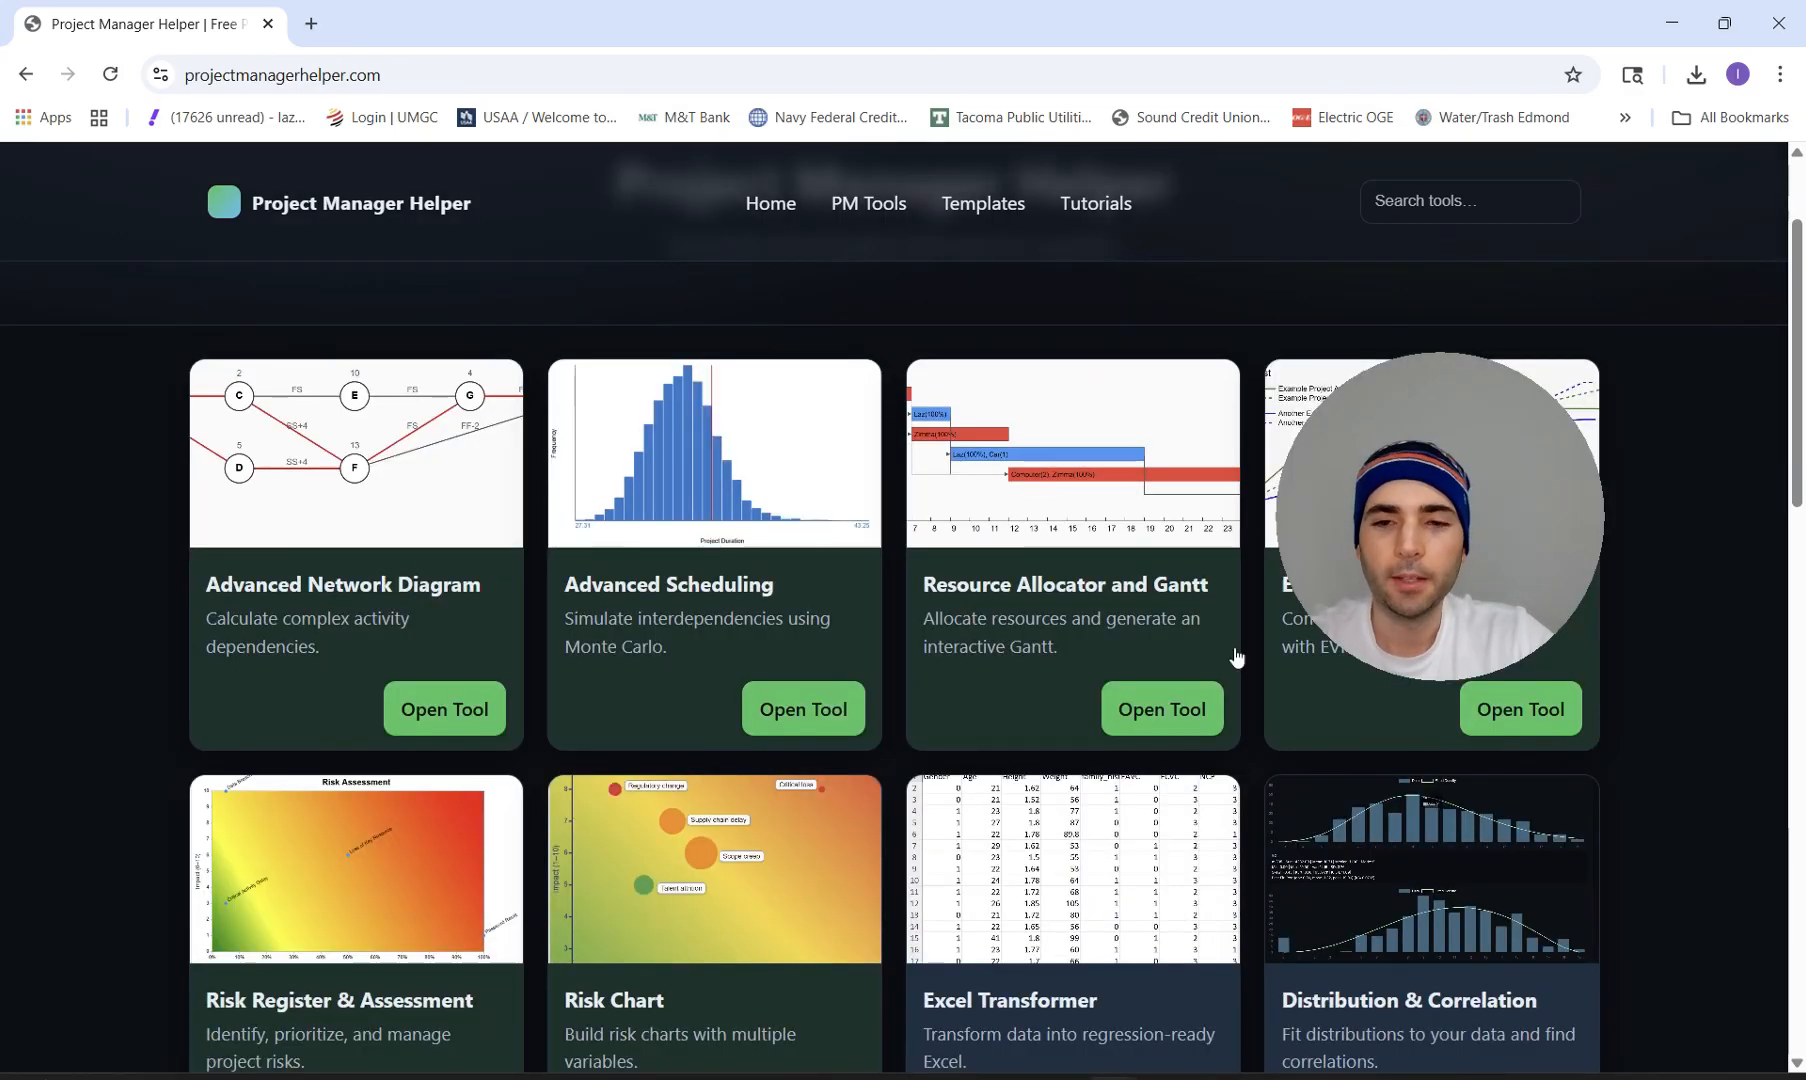